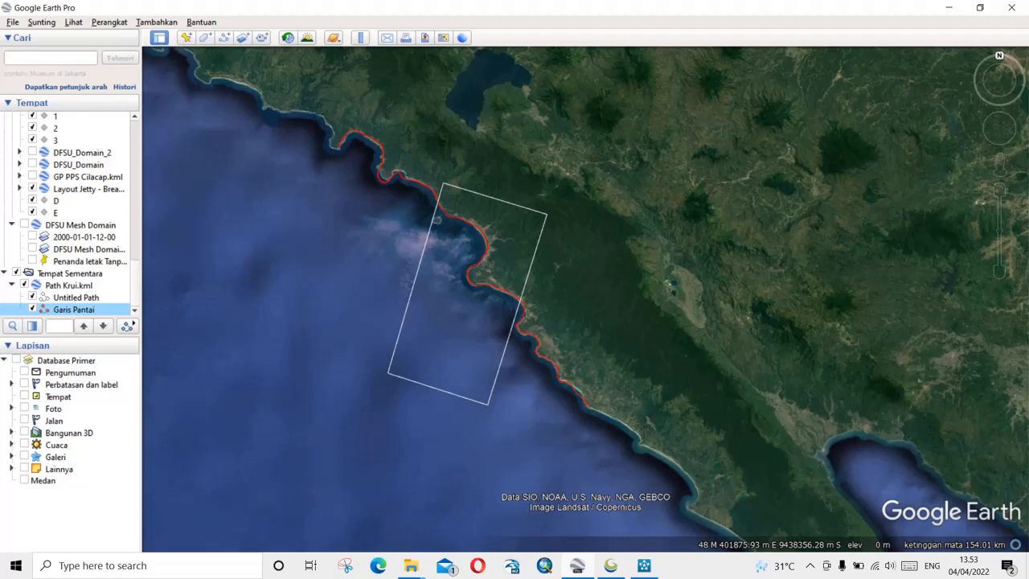
Step: Switch to Delft3D, open its Grid and bathymetry module, and minimize the window after moving it aside
left_click(644, 565)
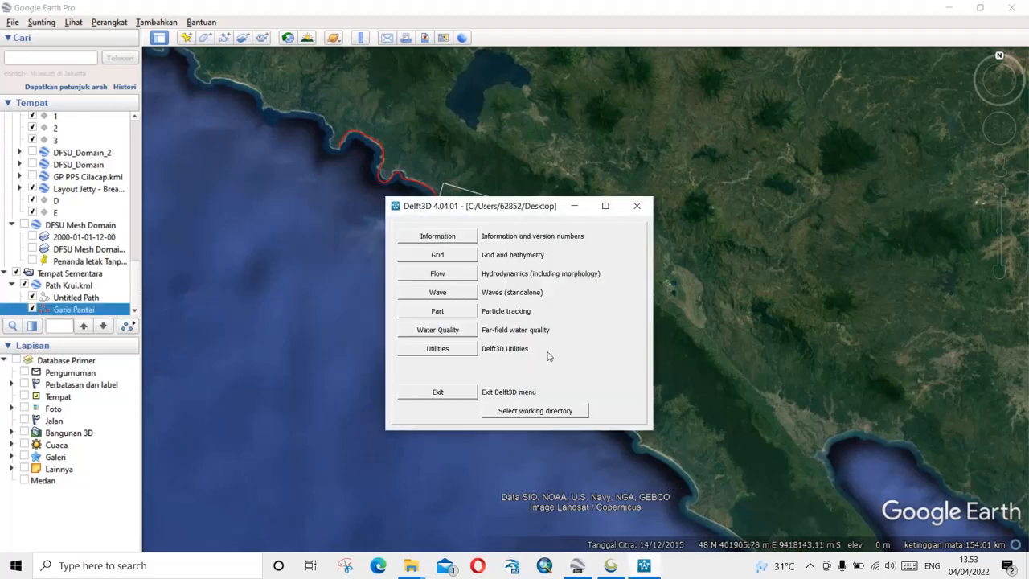
left_click(440, 256)
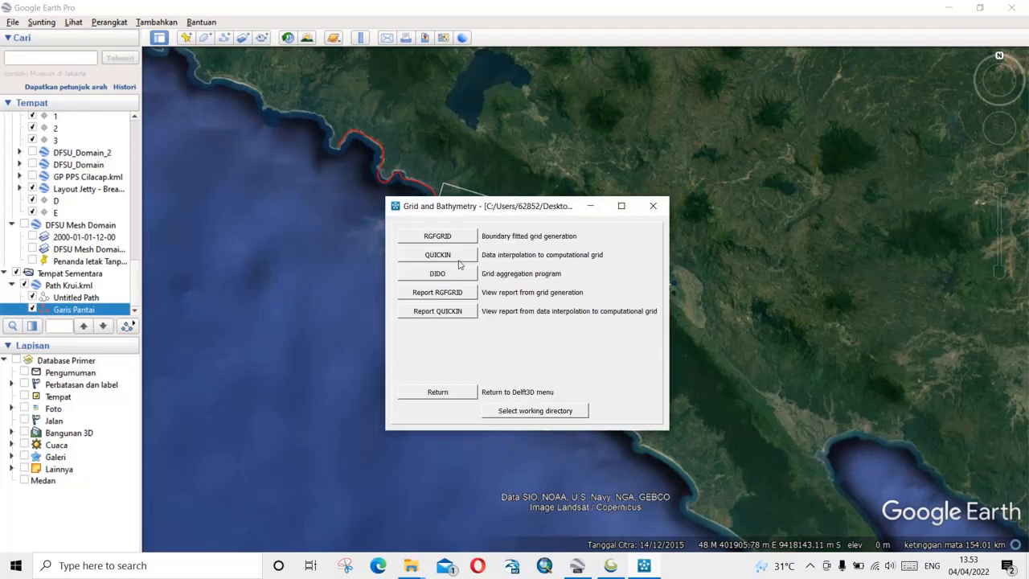
left_click_drag(481, 208, 754, 123)
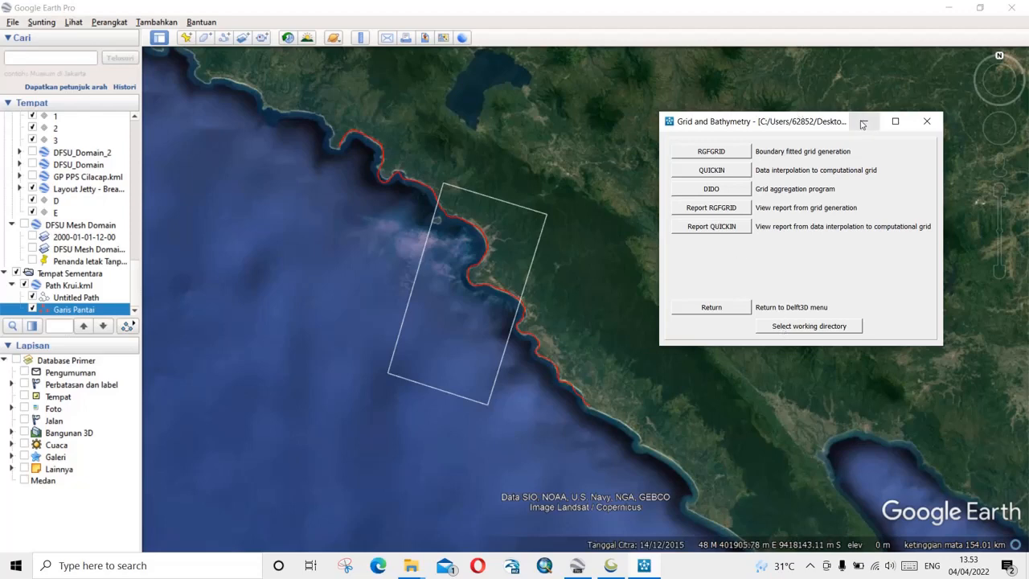
left_click(863, 124)
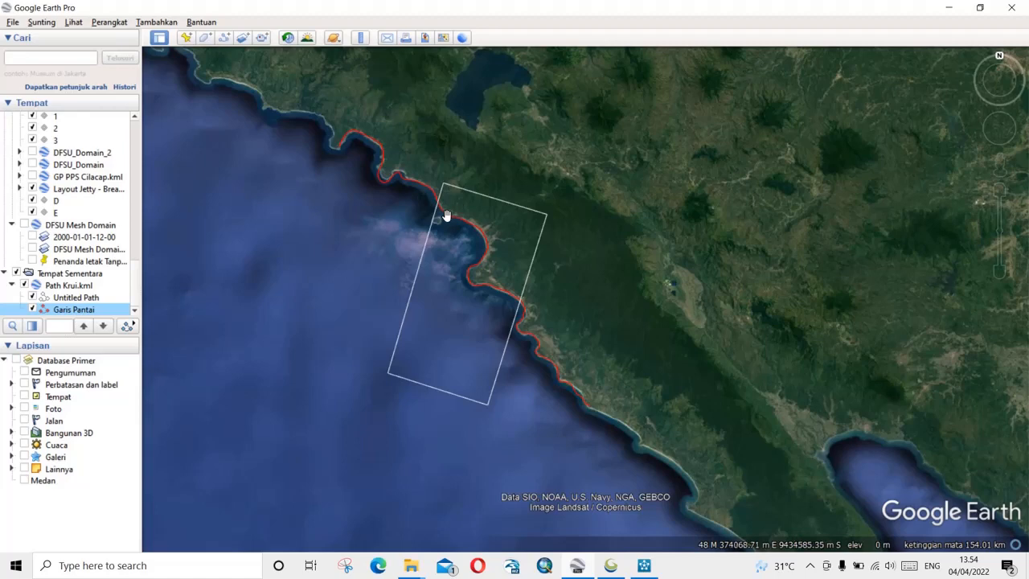
right_click(80, 314)
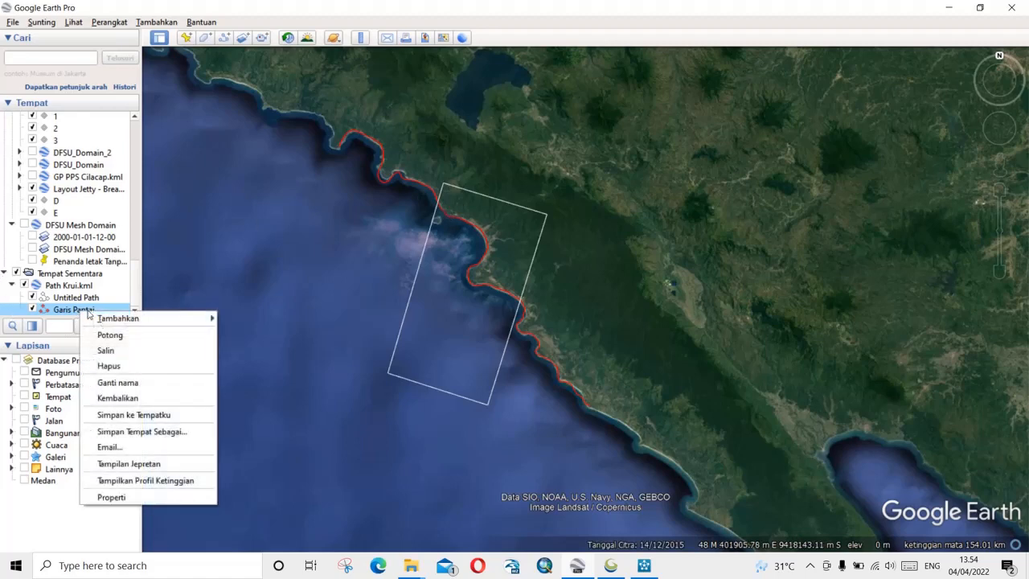
left_click(167, 440)
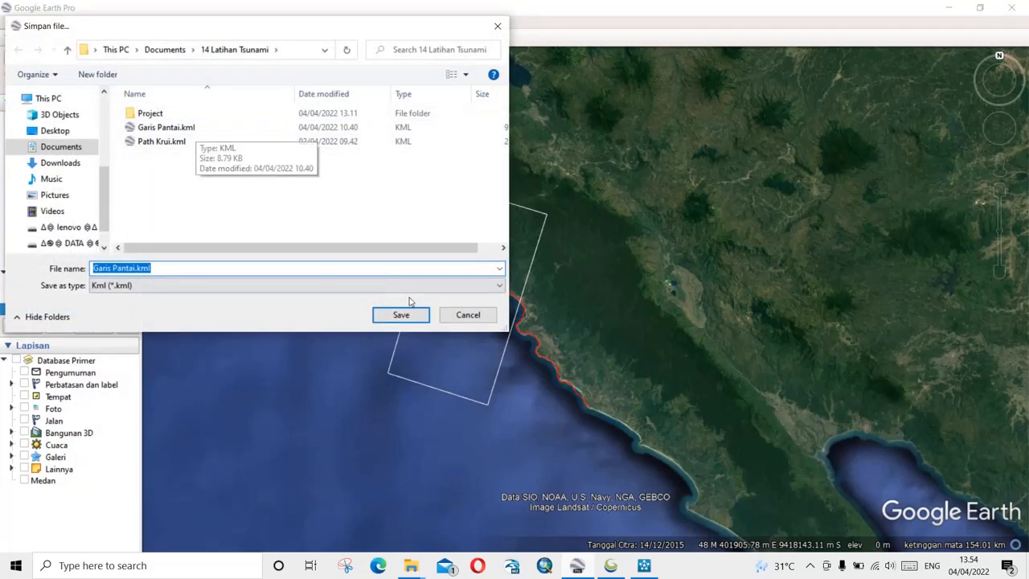
left_click(469, 315)
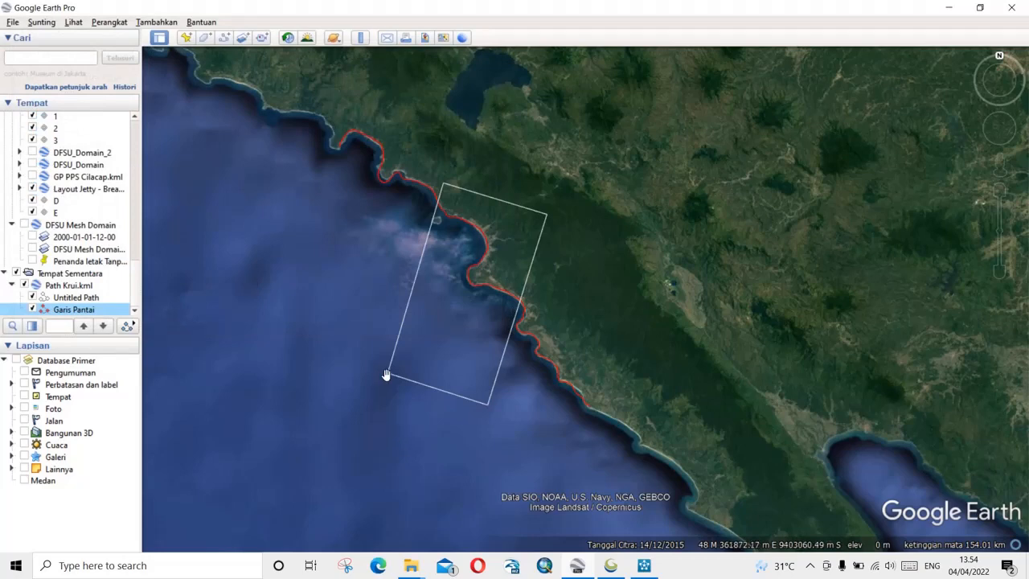
Step: Switch to Global Mapper and load Garis Pantai.kml from the 14 Latihan Tsunami folder into the empty workspace
left_click(611, 567)
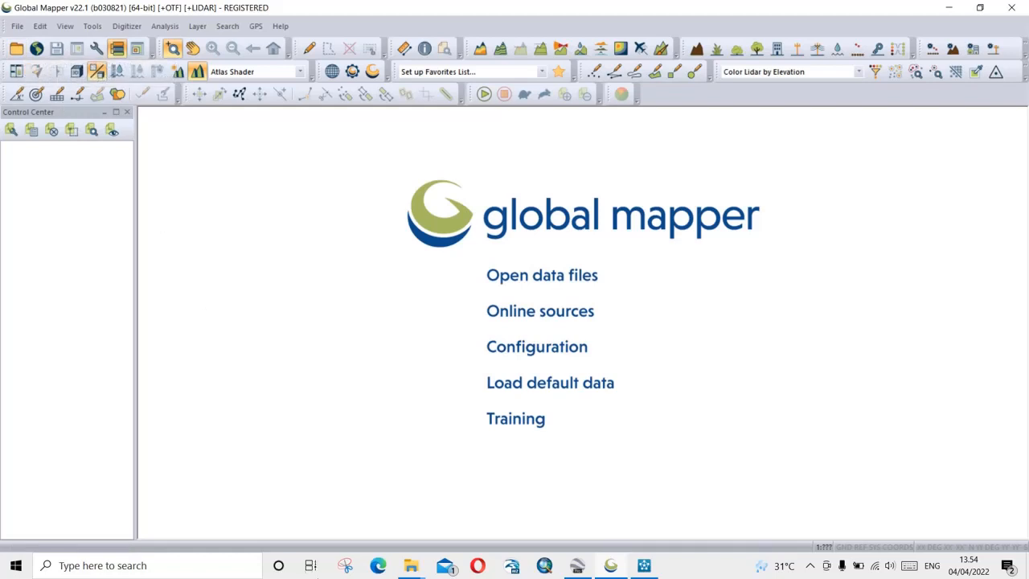
left_click(413, 567)
left_click(373, 499)
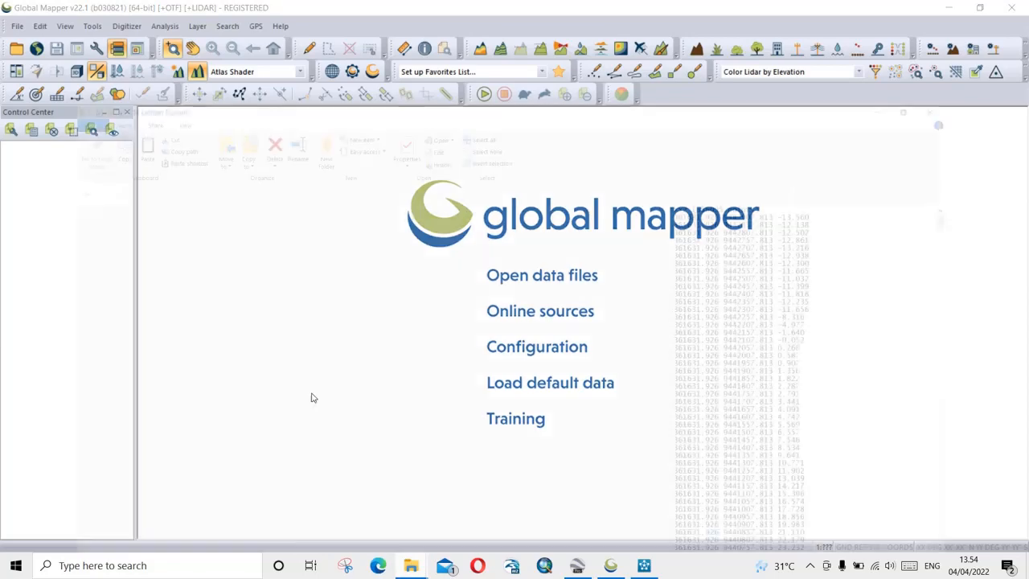
left_click(979, 7)
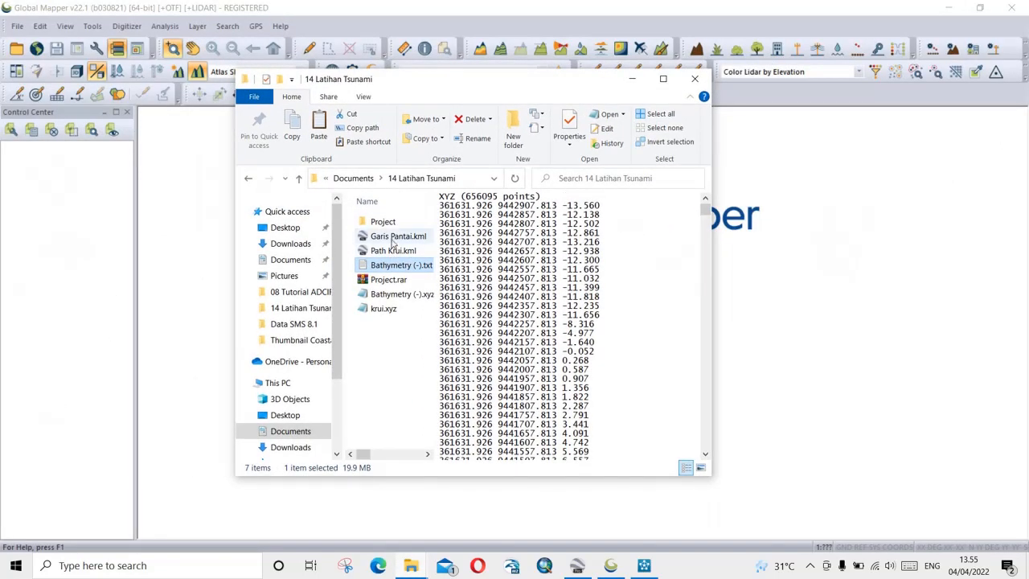
left_click_drag(395, 236, 826, 314)
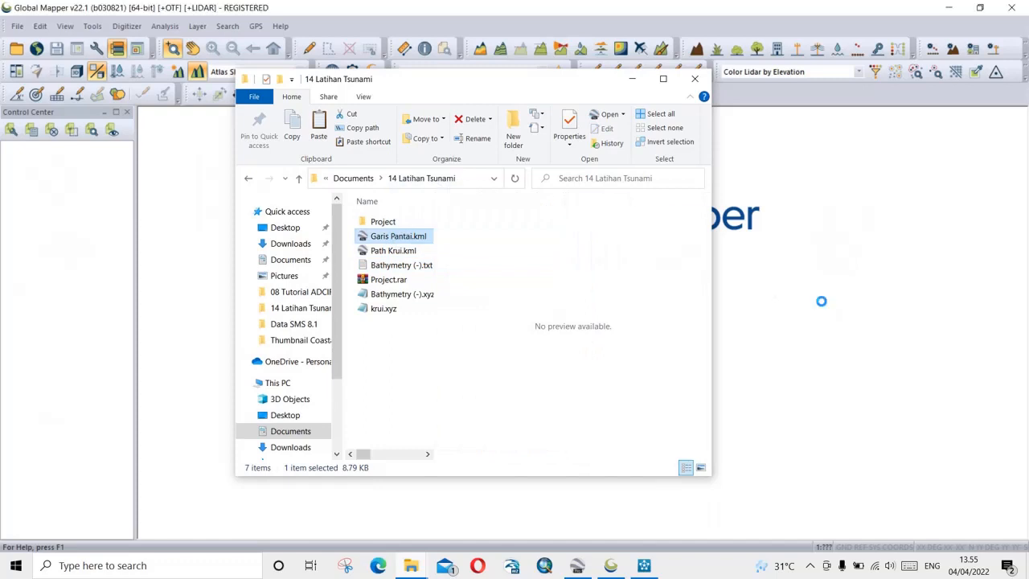
left_click(631, 78)
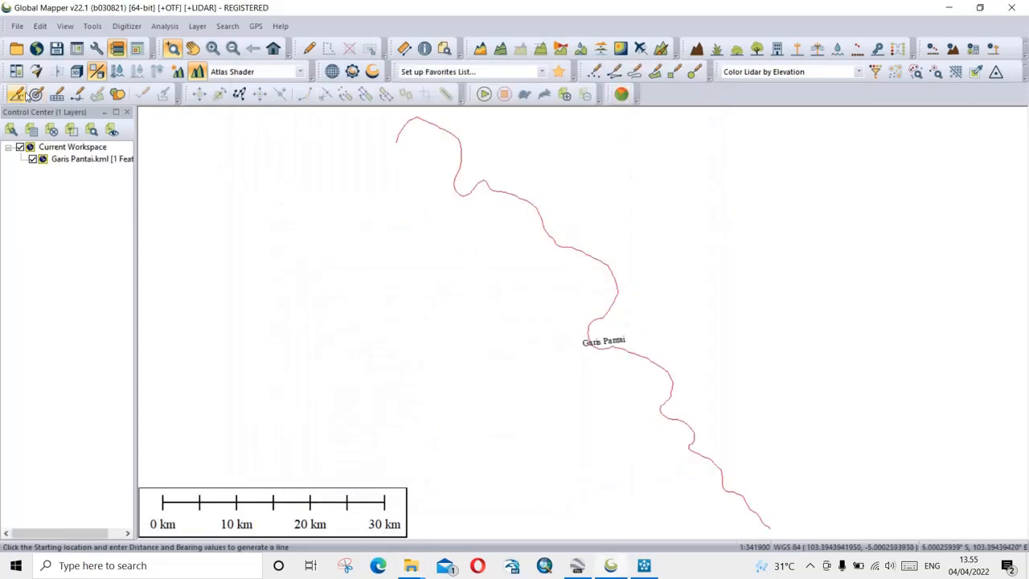
Step: Set the projection of the Global Mapper workspace to UTM and apply it
left_click(95, 28)
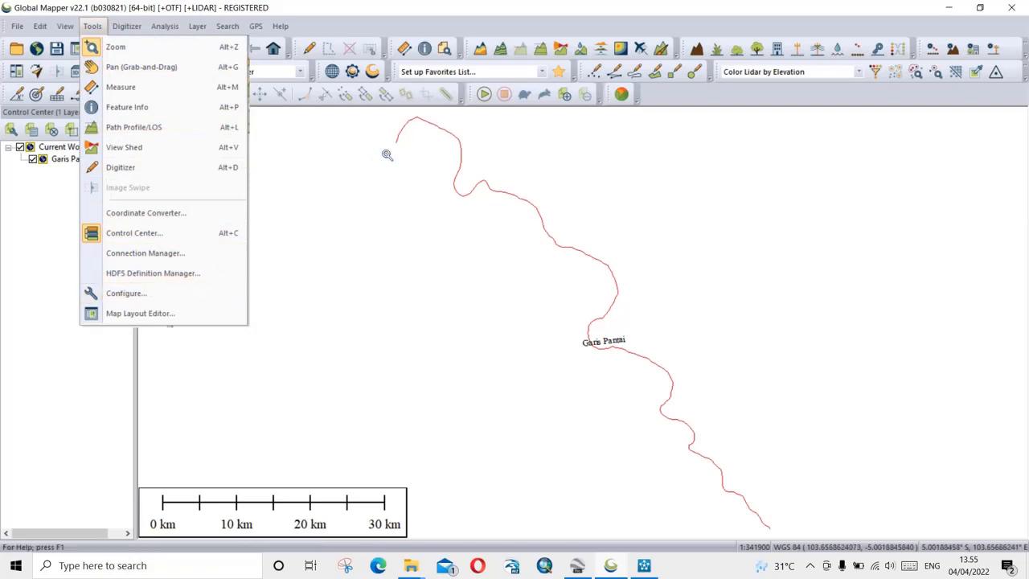
left_click(127, 293)
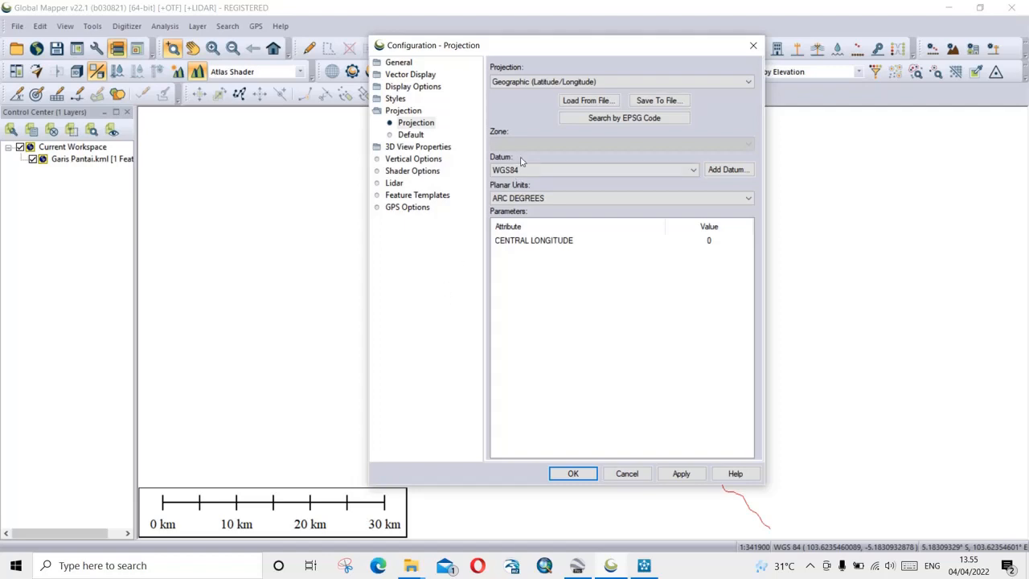
left_click(521, 85)
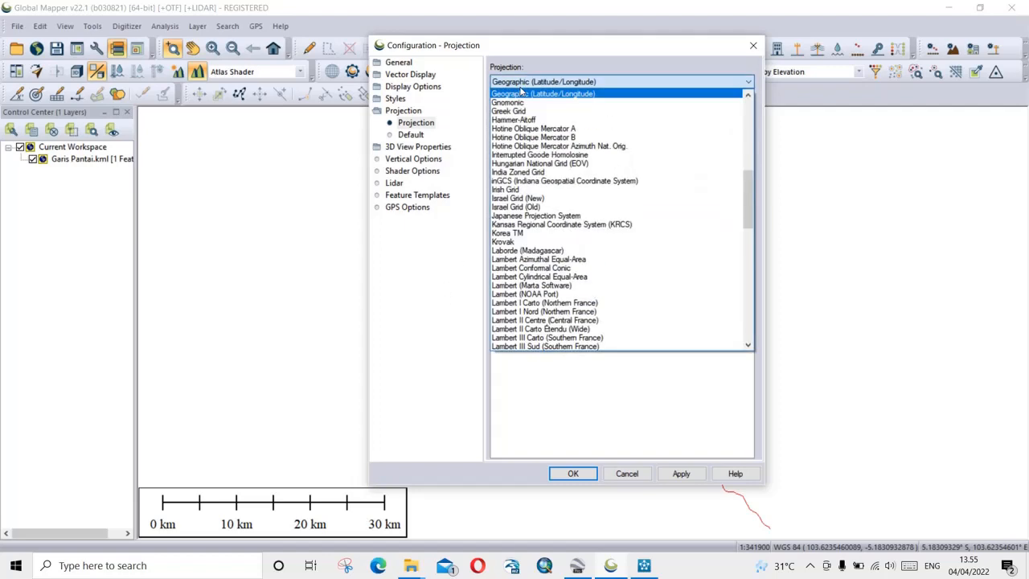
key("u")
left_click(530, 285)
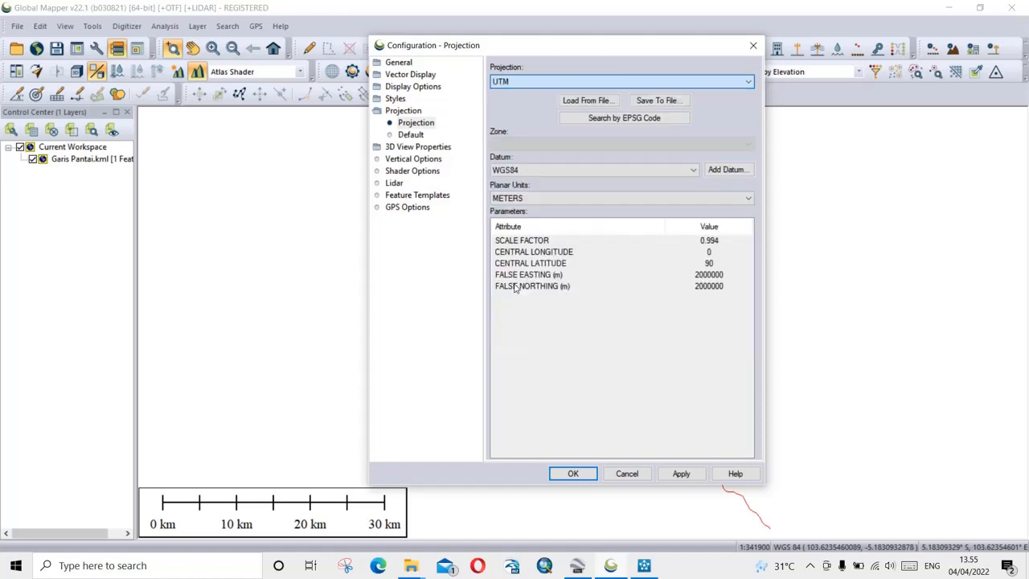
left_click(670, 476)
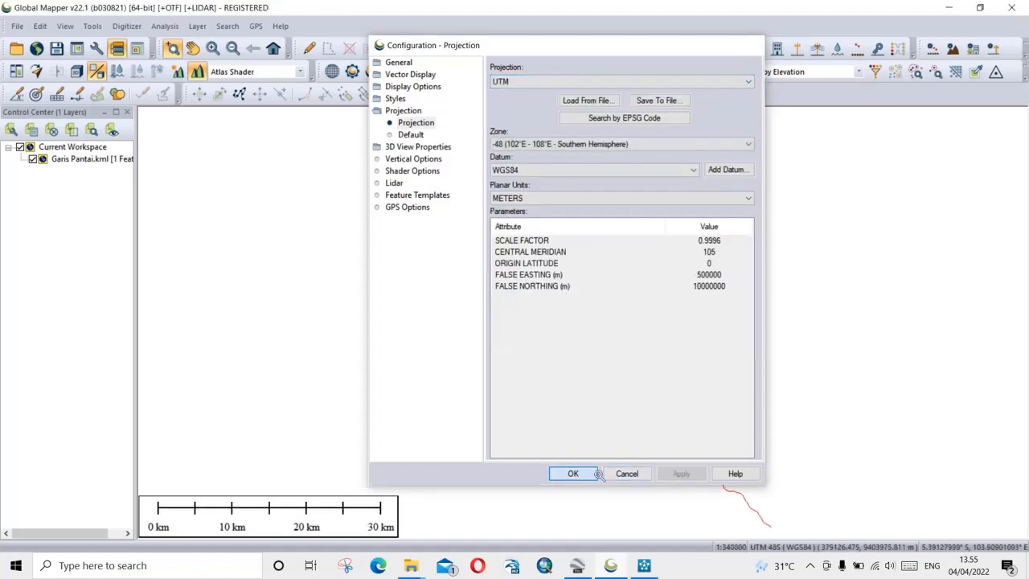
left_click(573, 474)
Step: Export the coastline in Delft 3D (LDB) vector format as Garis Pantai in the 14 Latihan Tsunami folder
left_click(16, 27)
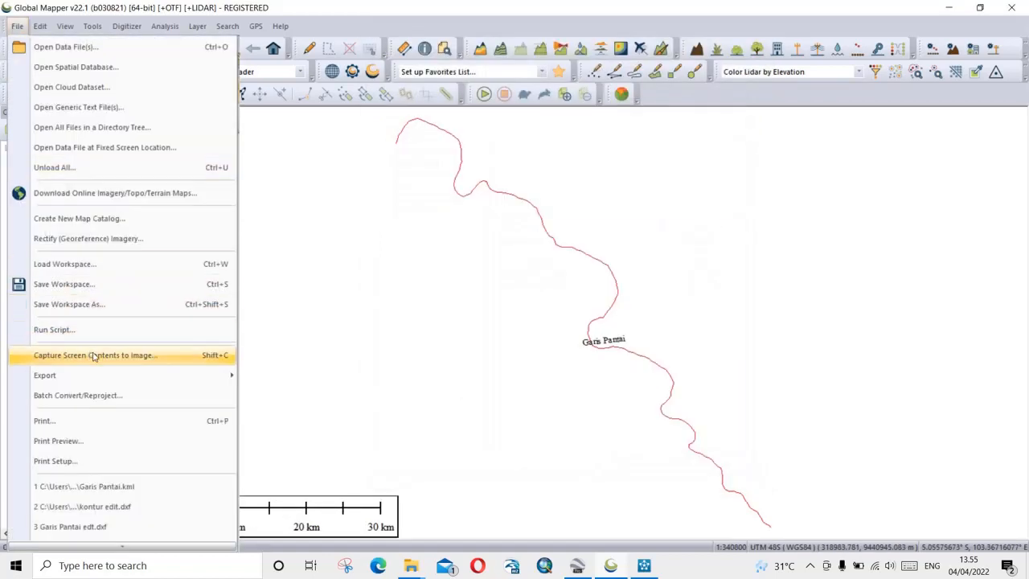
mouse_move(148, 376)
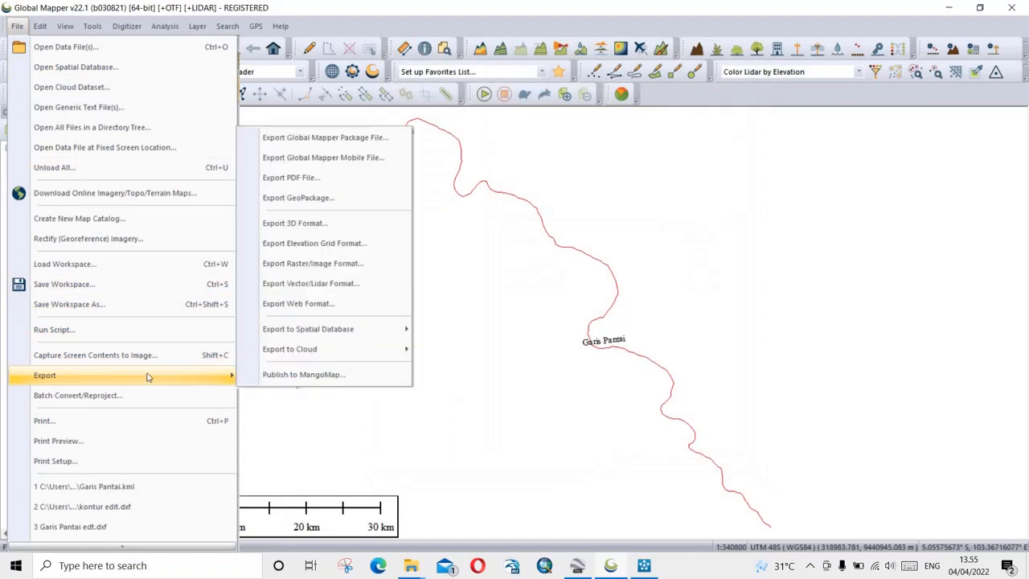
left_click(301, 282)
left_click(433, 299)
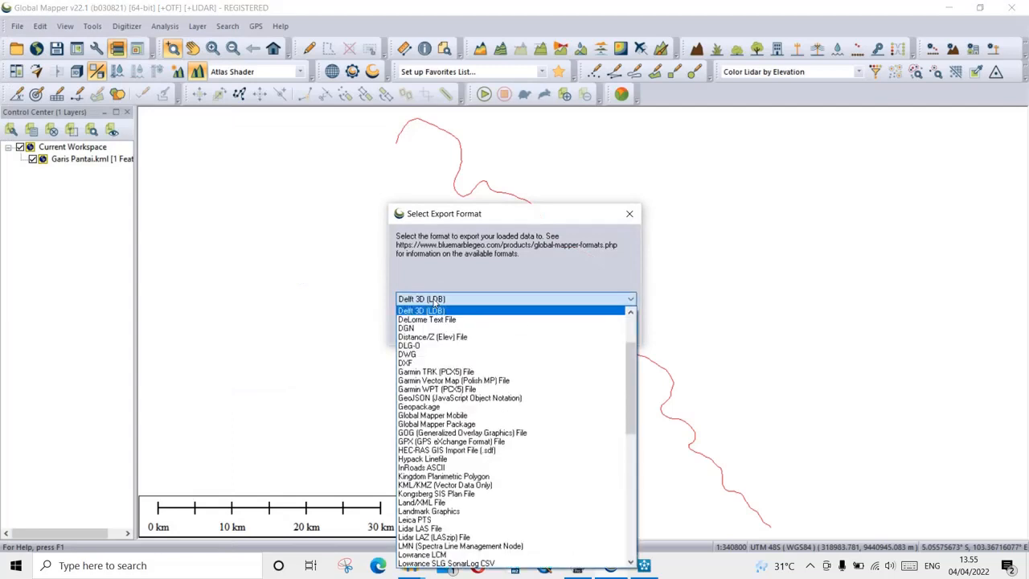
left_click(432, 299)
left_click(433, 299)
left_click(455, 304)
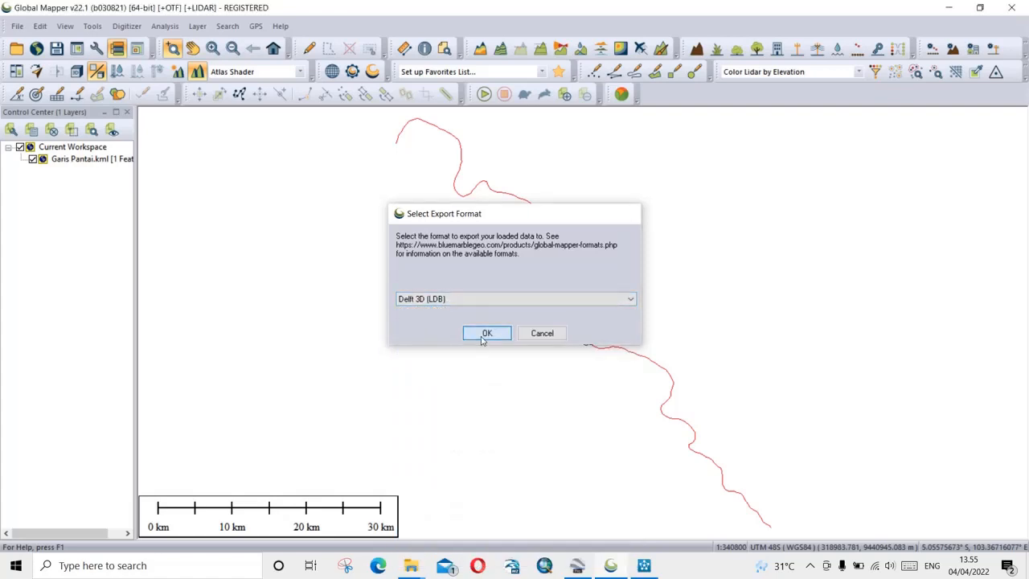
left_click(482, 337)
left_click(441, 460)
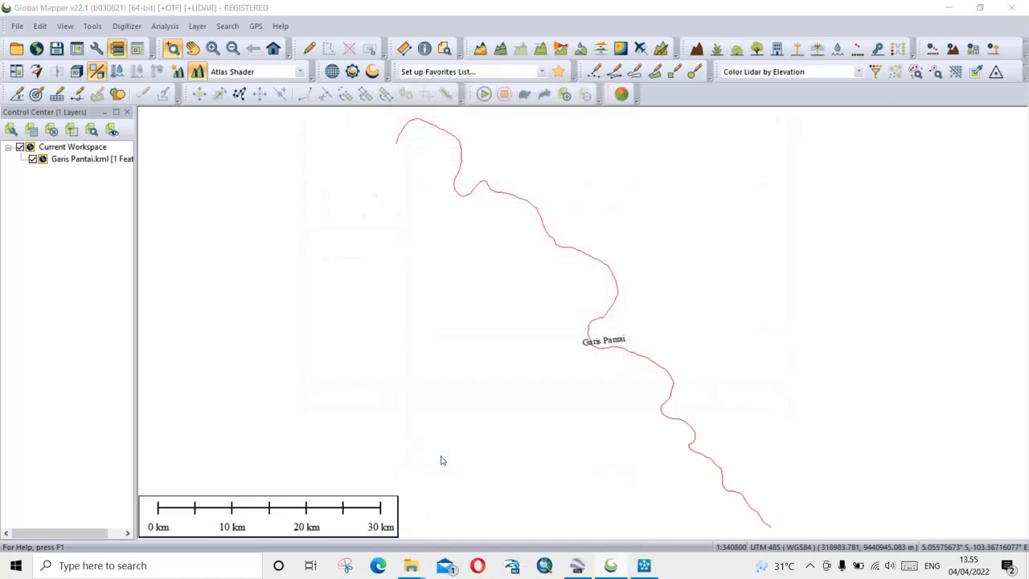
type("Garis Pantai")
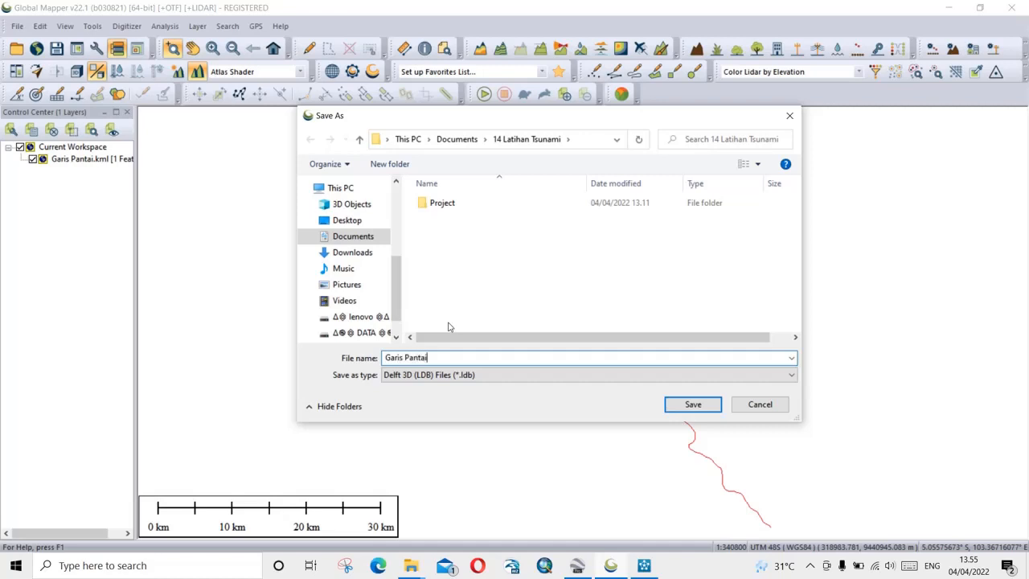
key("Return")
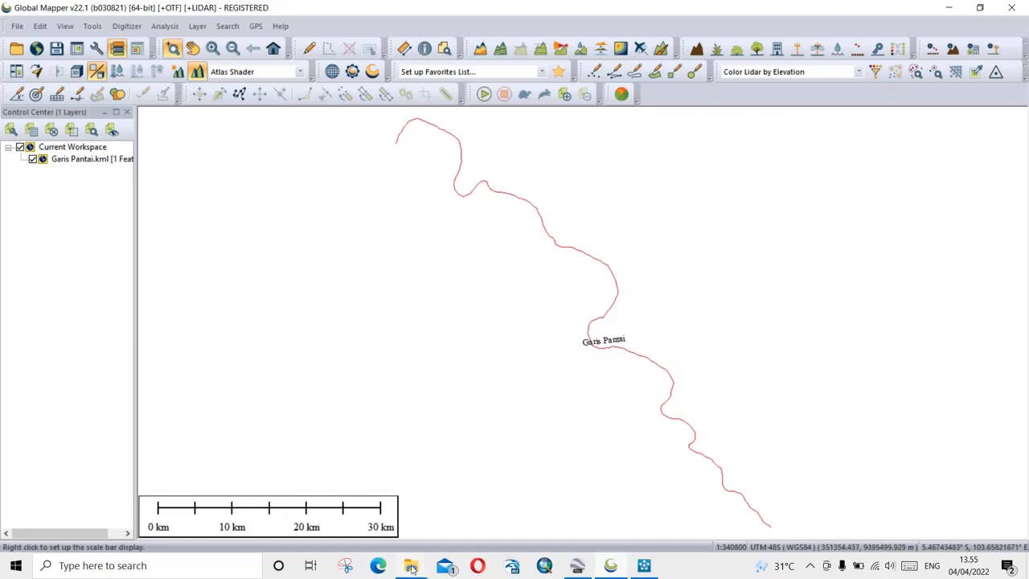
Step: Examine the files in the 14 Latihan Tsunami folder, comparing the contents of Bathymetry (-).txt and Bathymetry (-).xyz
mouse_move(411, 565)
left_click(374, 524)
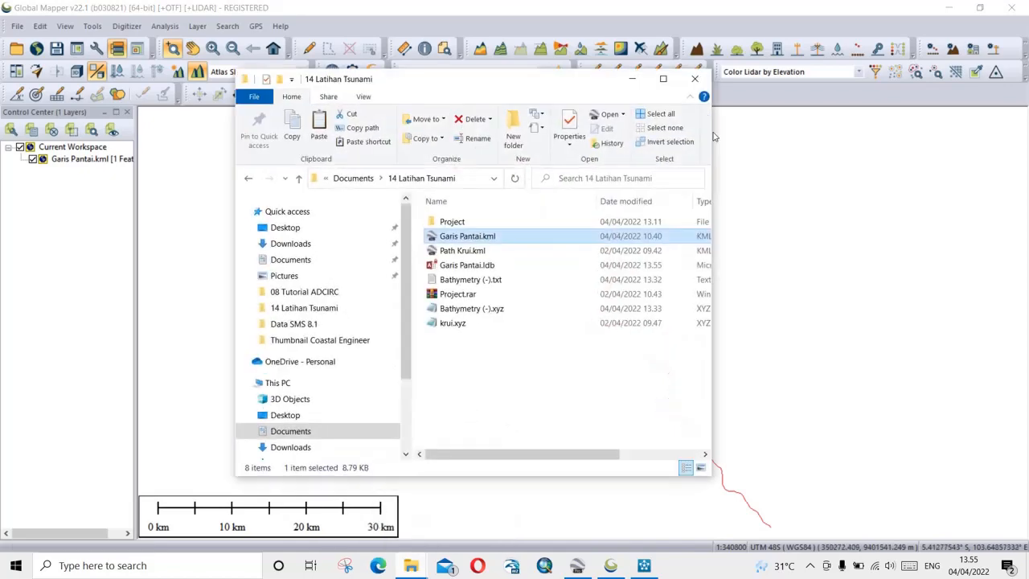
left_click(661, 78)
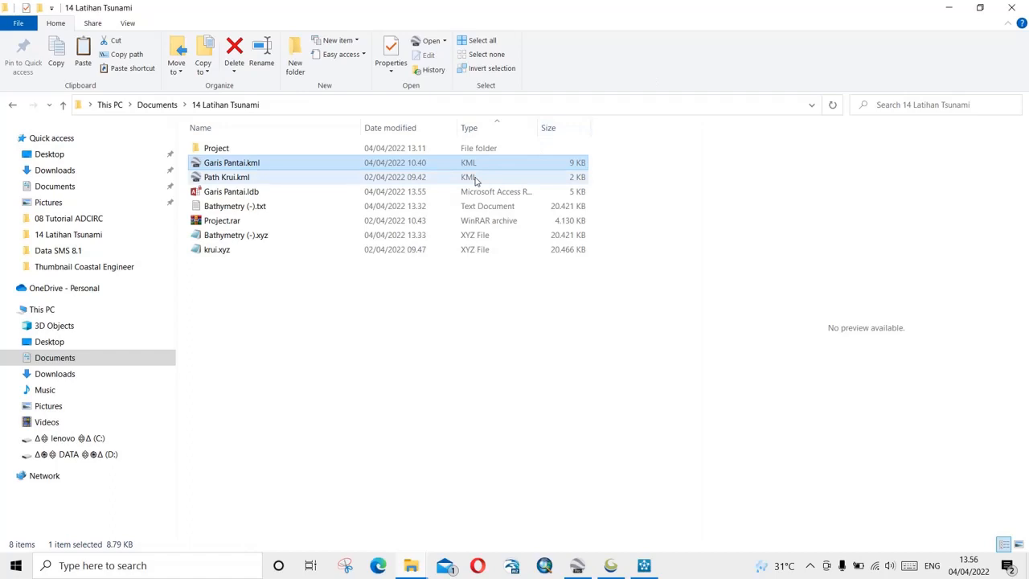
left_click(241, 206)
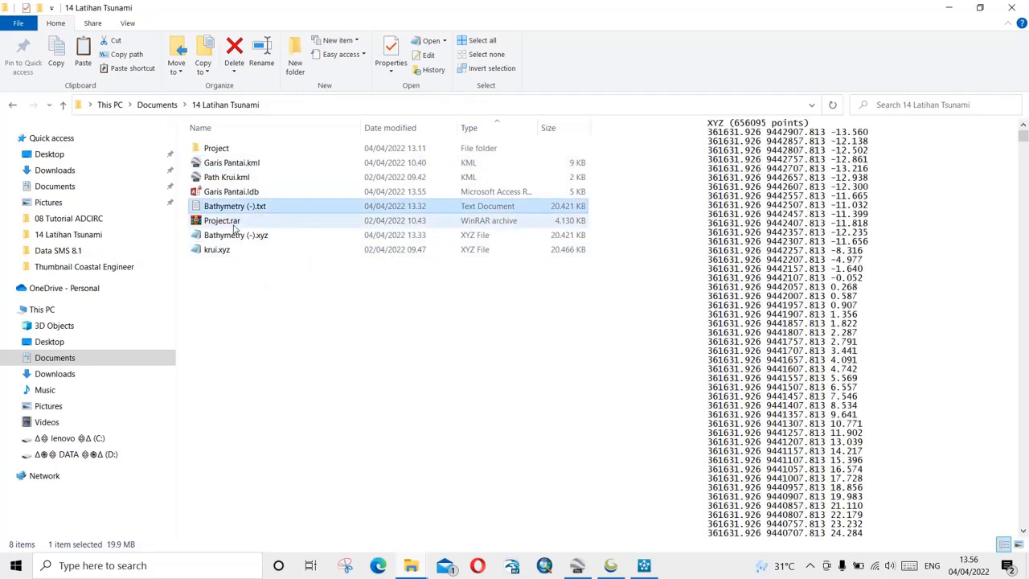
left_click(232, 236)
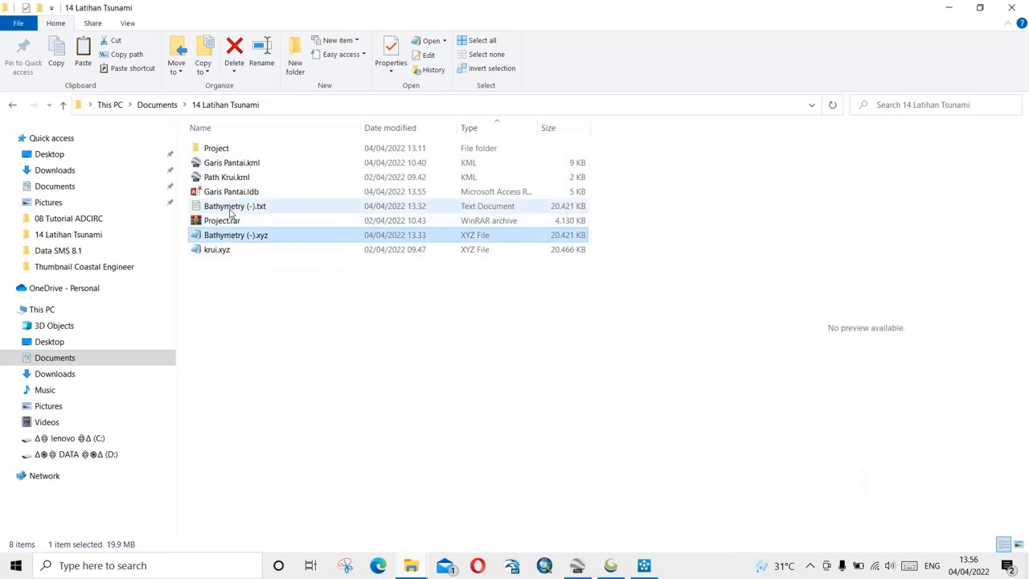
double_click(217, 239)
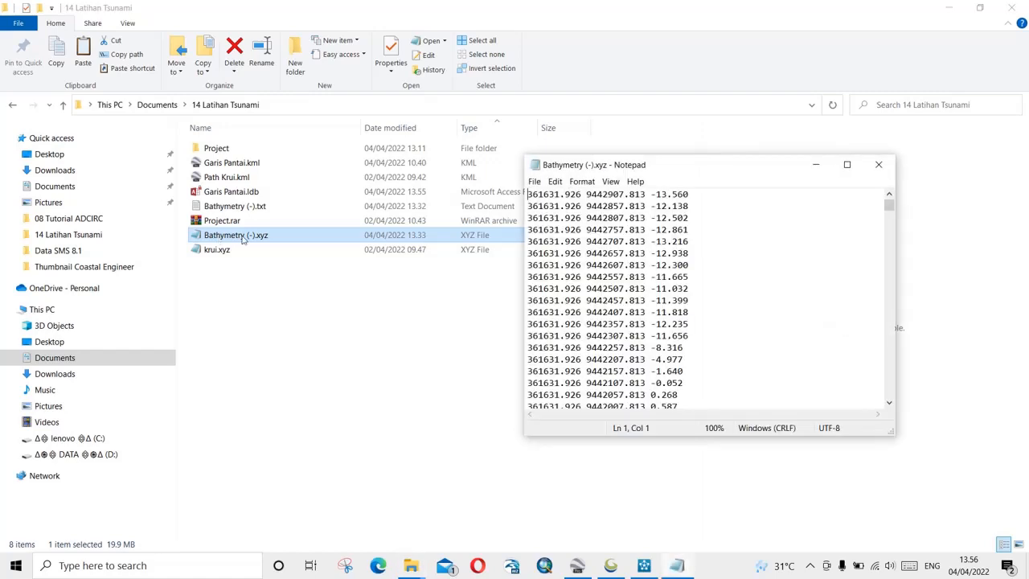
left_click(879, 165)
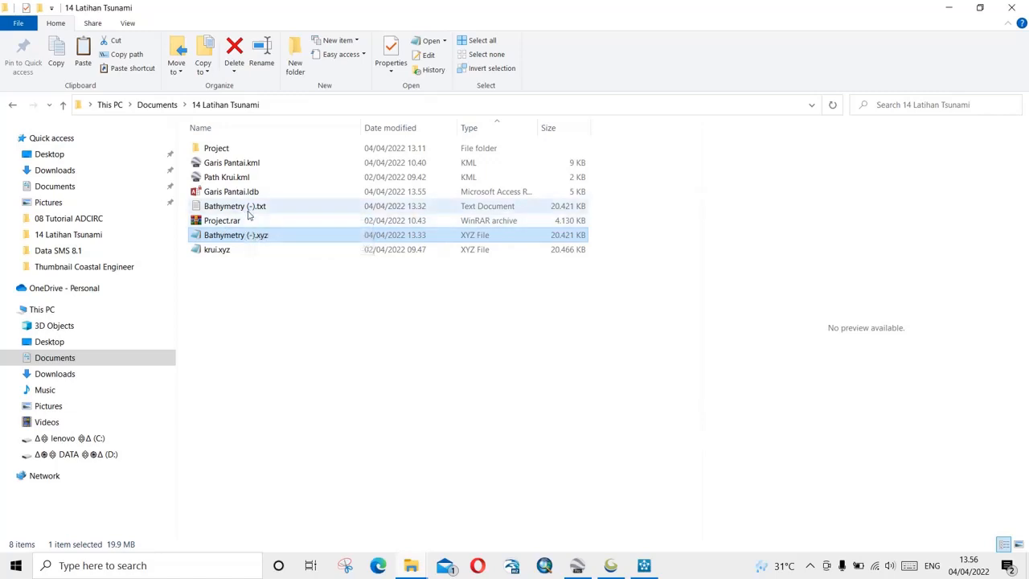
left_click(250, 207)
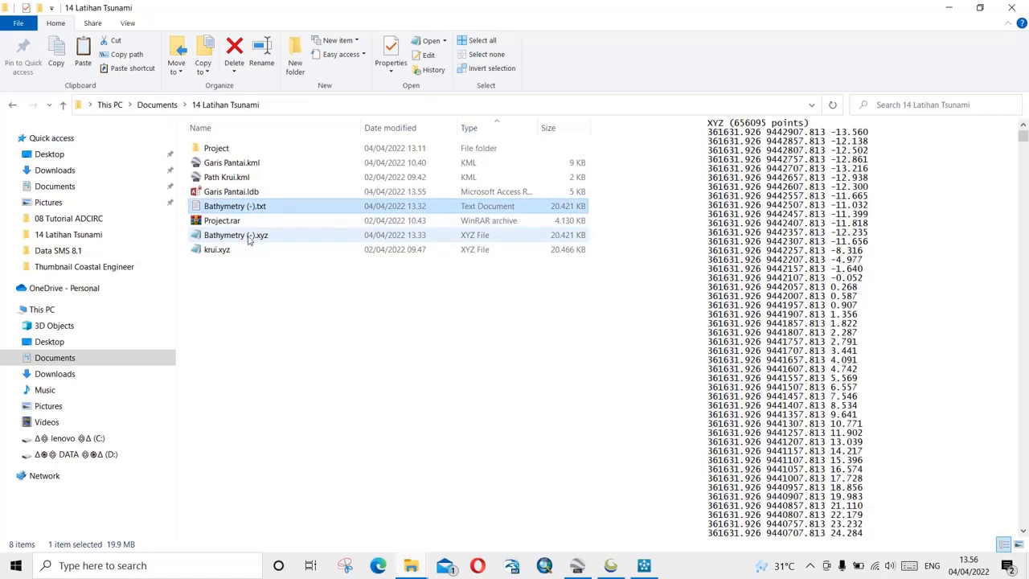
left_click(250, 236)
left_click(284, 328)
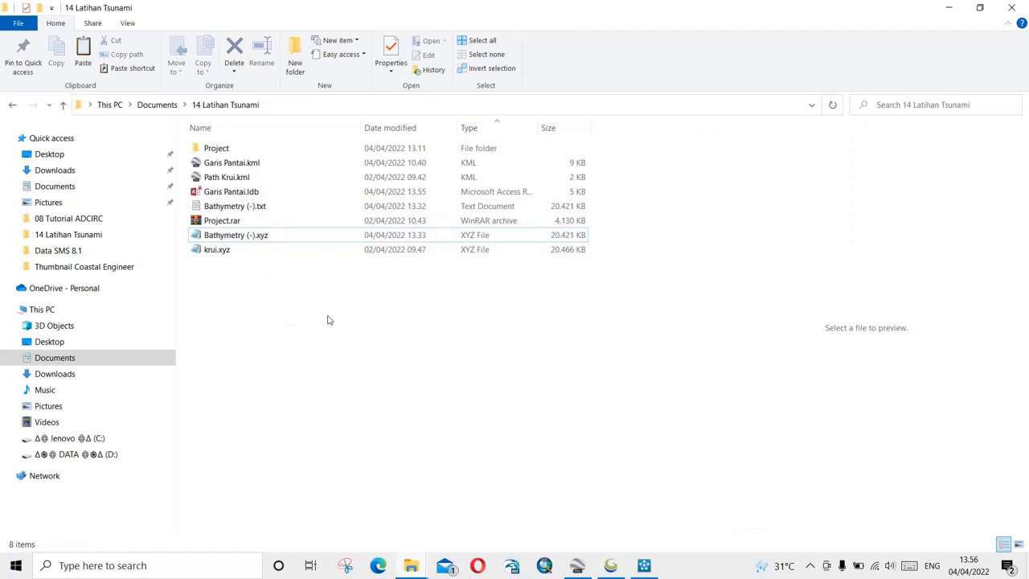
Step: Switch back to Delft3D, launch RGFGRID from the Grid and Bathymetry window, and maximize it
left_click(645, 569)
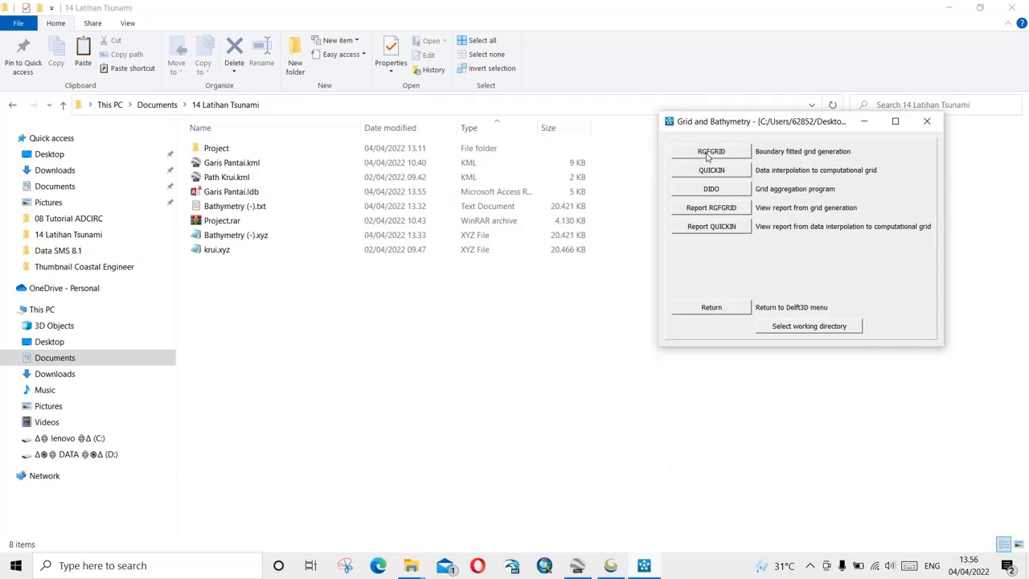
left_click(708, 155)
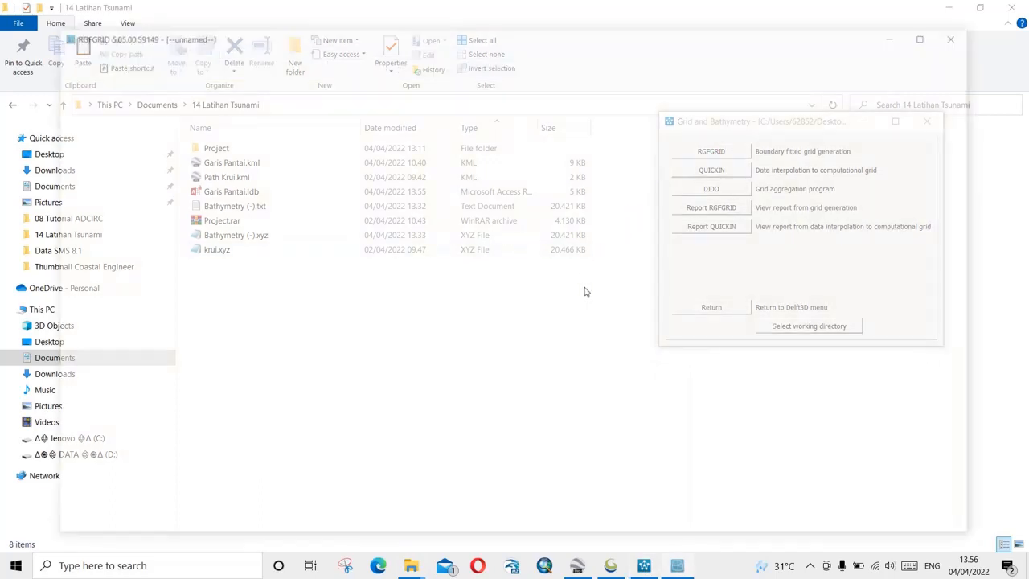
left_click(926, 33)
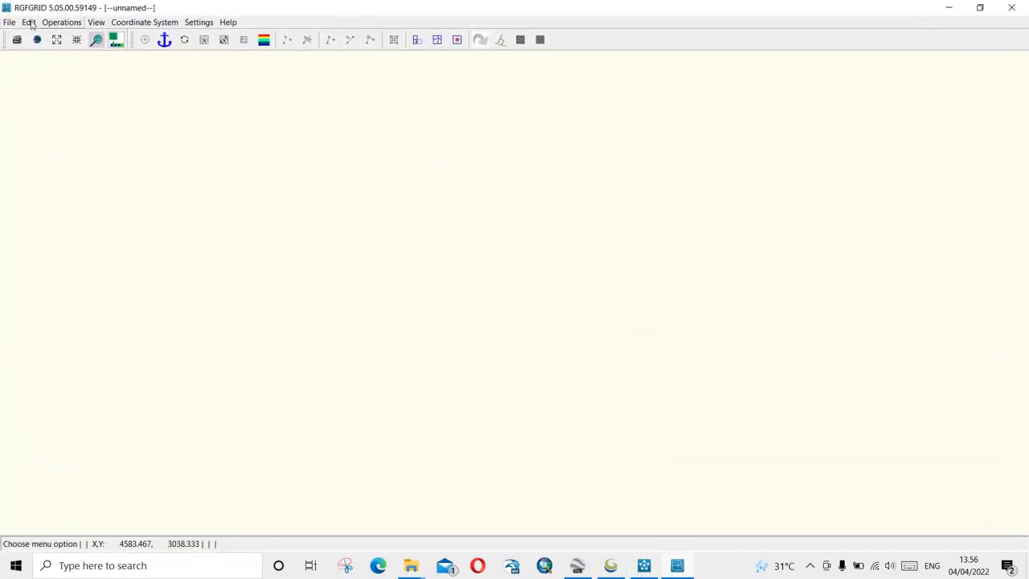
left_click(10, 21)
mouse_move(45, 109)
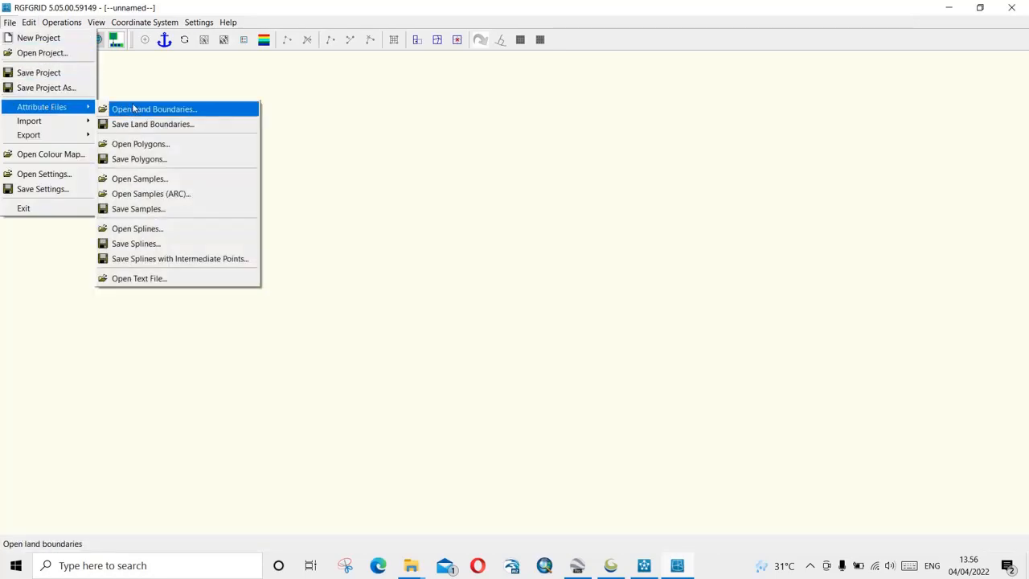
left_click(135, 111)
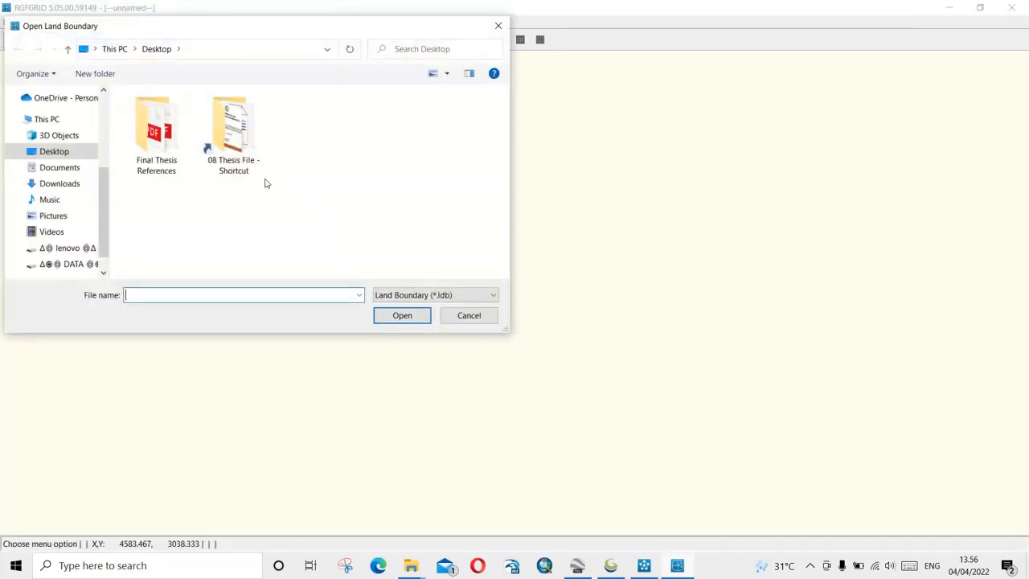
left_click(469, 315)
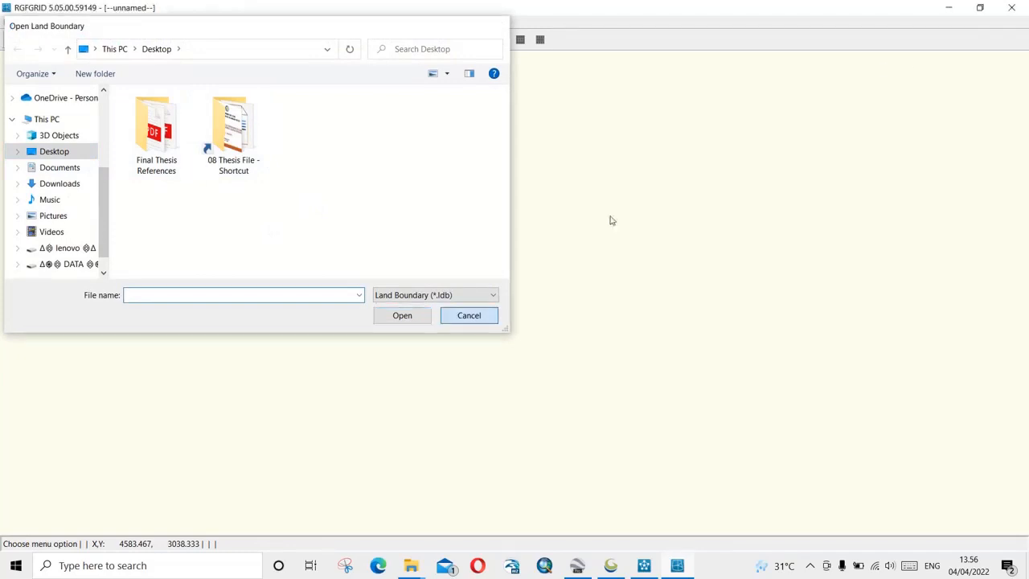
left_click(1011, 8)
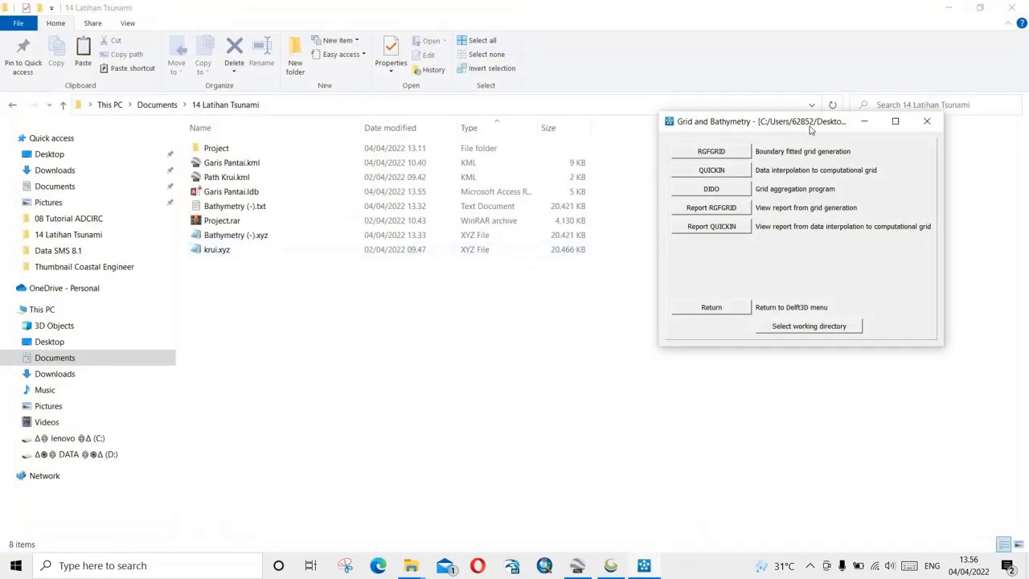
Step: Set the Grid and Bathymetry working directory to the 14 Latihan Tsunami folder in Documents and relaunch RGFGRID
left_click_drag(669, 108, 603, 94)
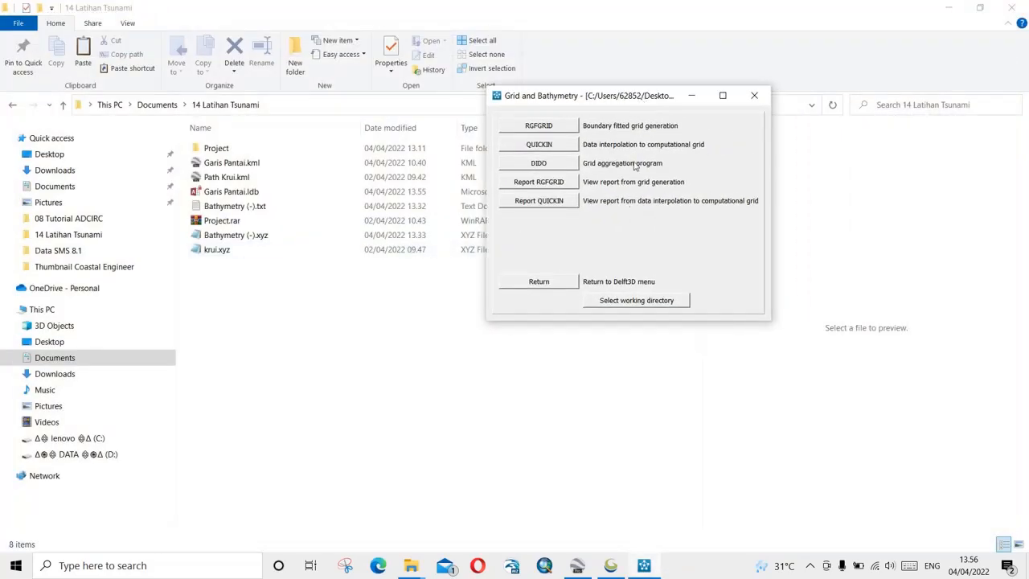
left_click(628, 302)
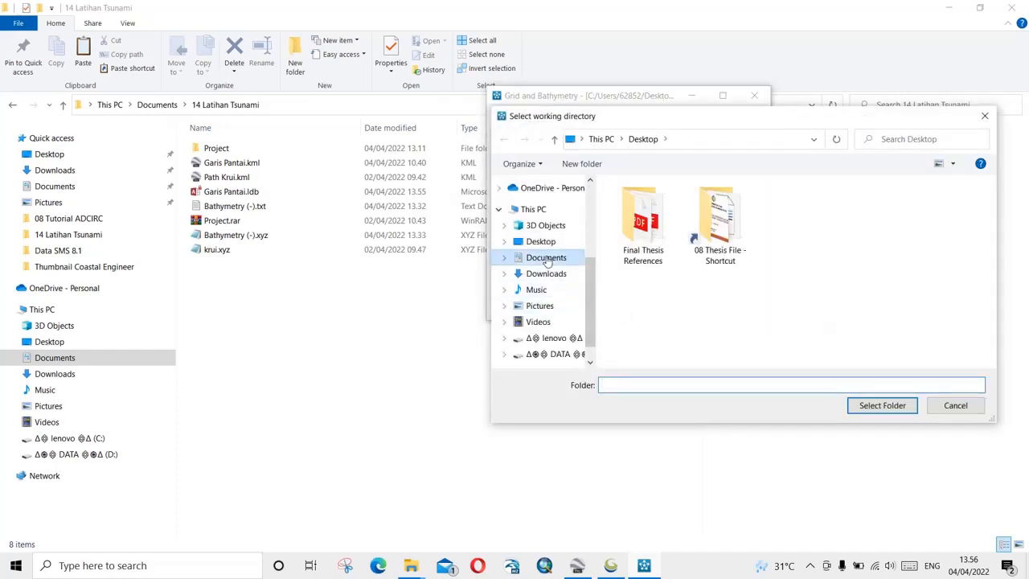
left_click(548, 258)
scroll(667, 305, "down", 3)
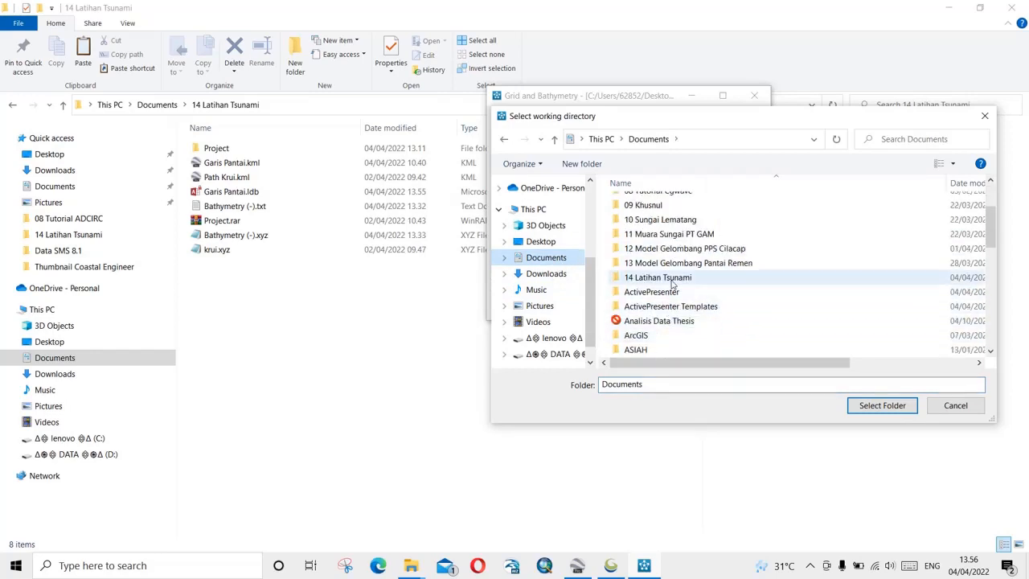
double_click(673, 278)
left_click(882, 405)
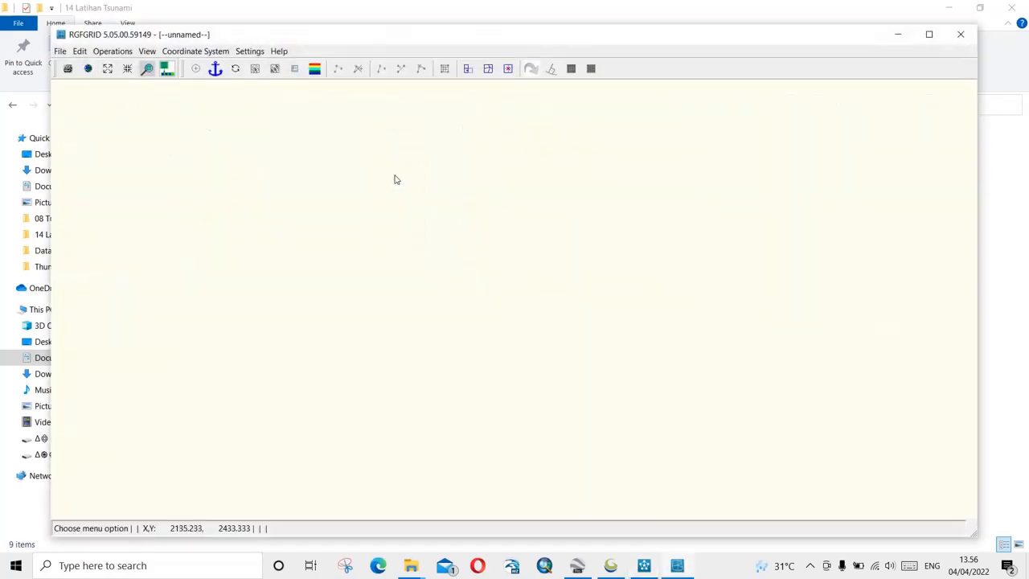
Step: Open the Garis Pantai.ldb coastline as a land boundary and maximize the RGFGRID window
left_click(60, 51)
mouse_move(90, 138)
left_click(184, 140)
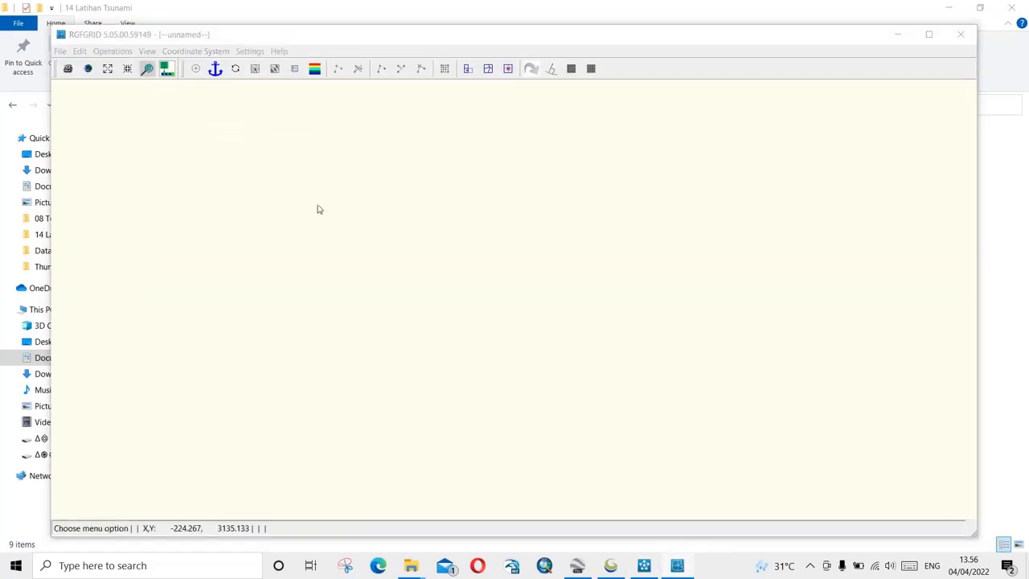
double_click(217, 158)
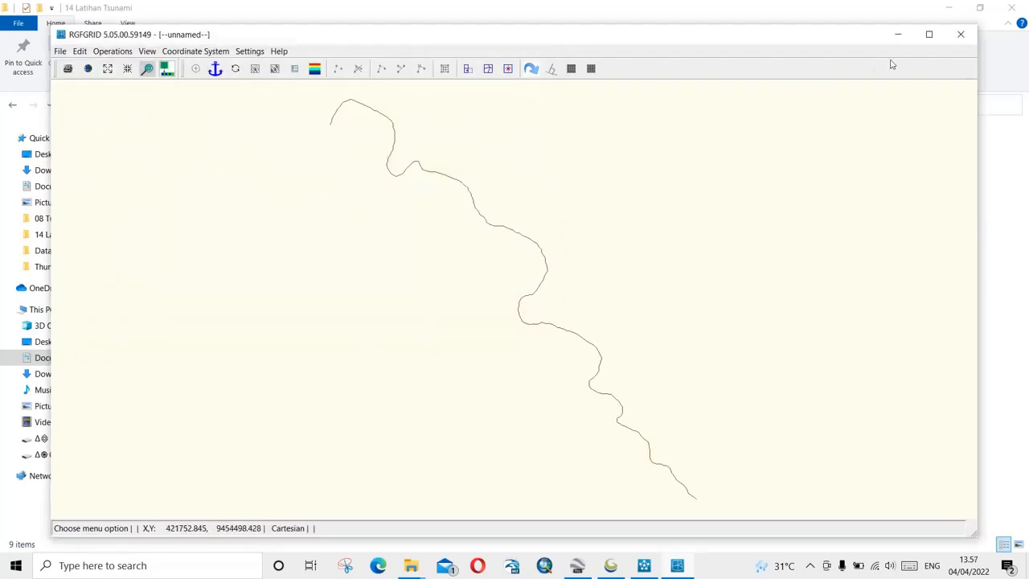
left_click(929, 34)
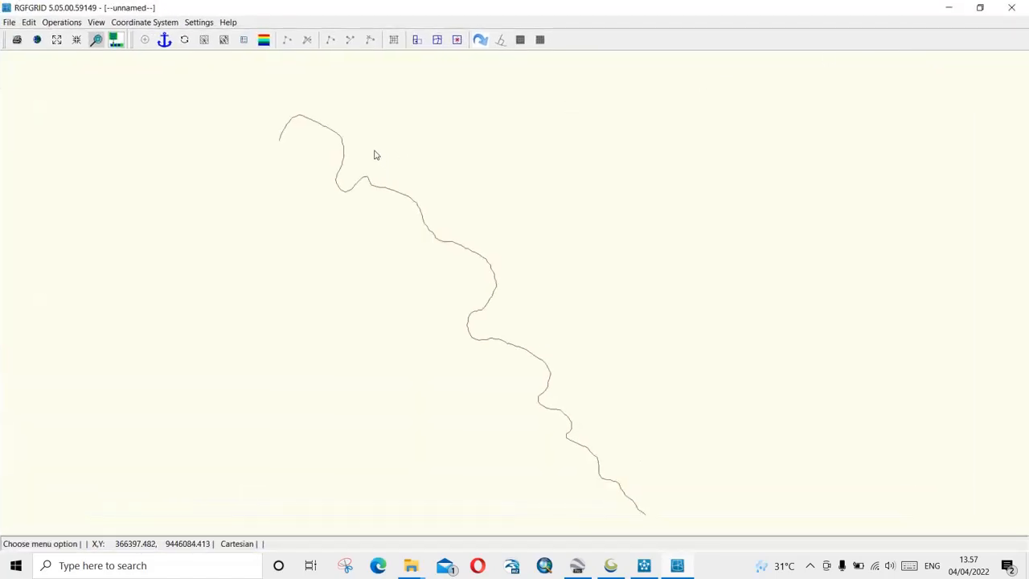
scroll(345, 121, "down", 3)
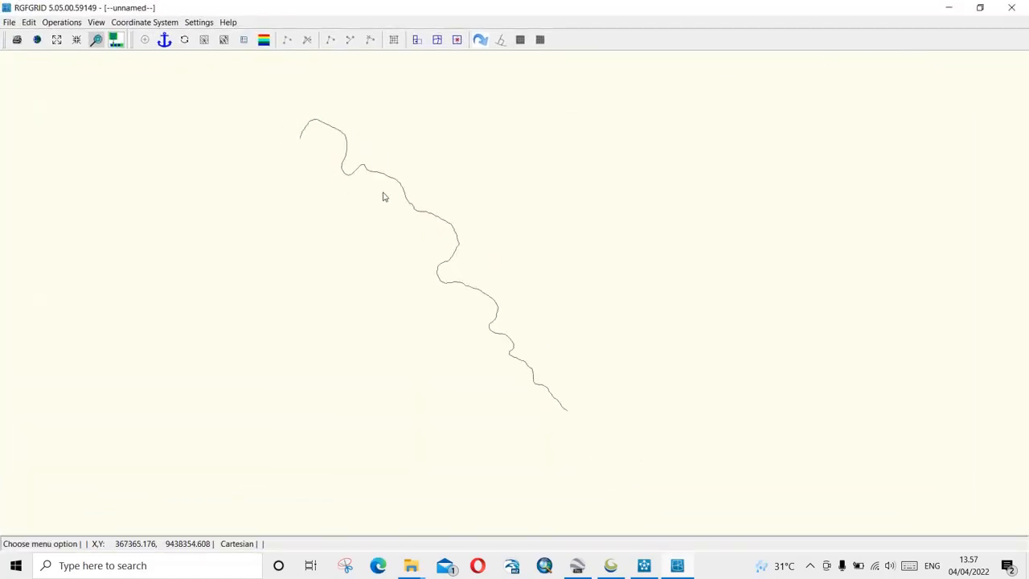
Step: Load Bathymetry (-).xyz as samples over the coastline
left_click(9, 22)
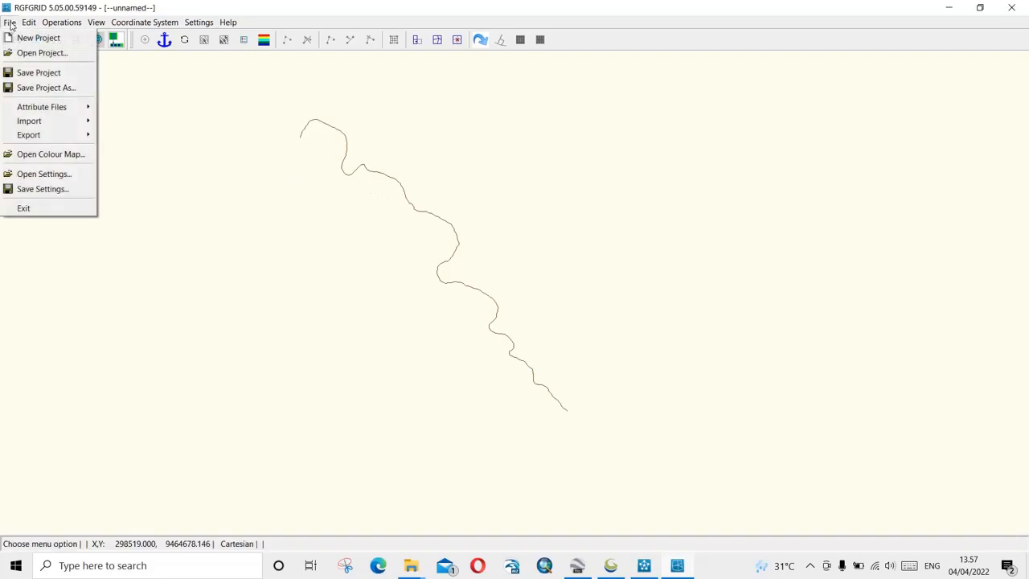
mouse_move(48, 107)
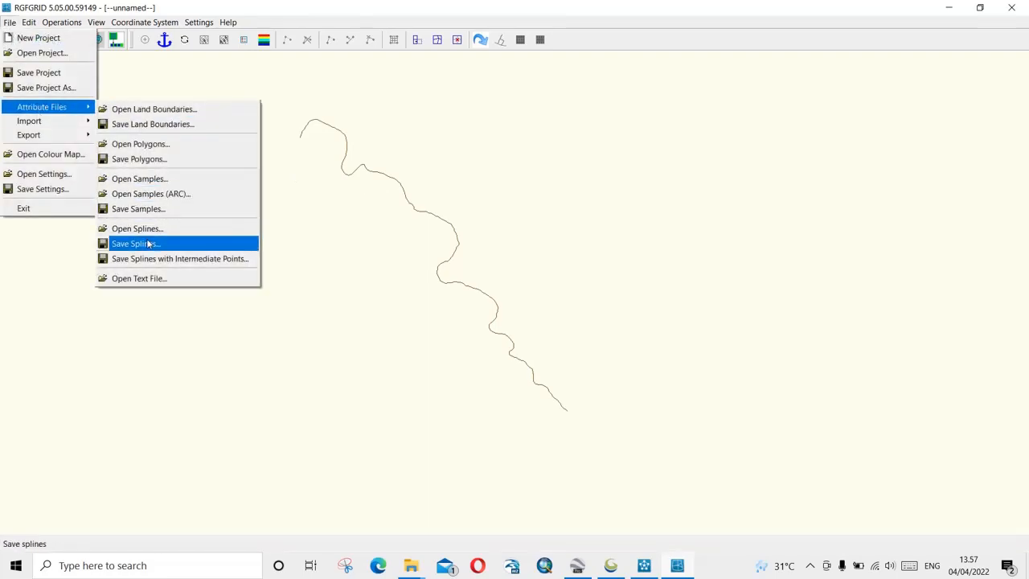
left_click(153, 180)
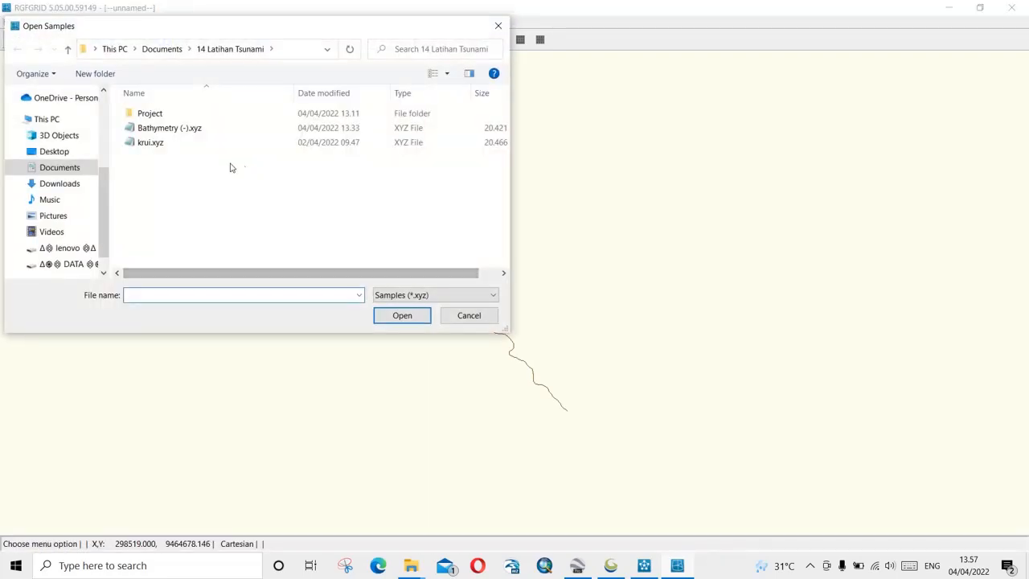
double_click(190, 132)
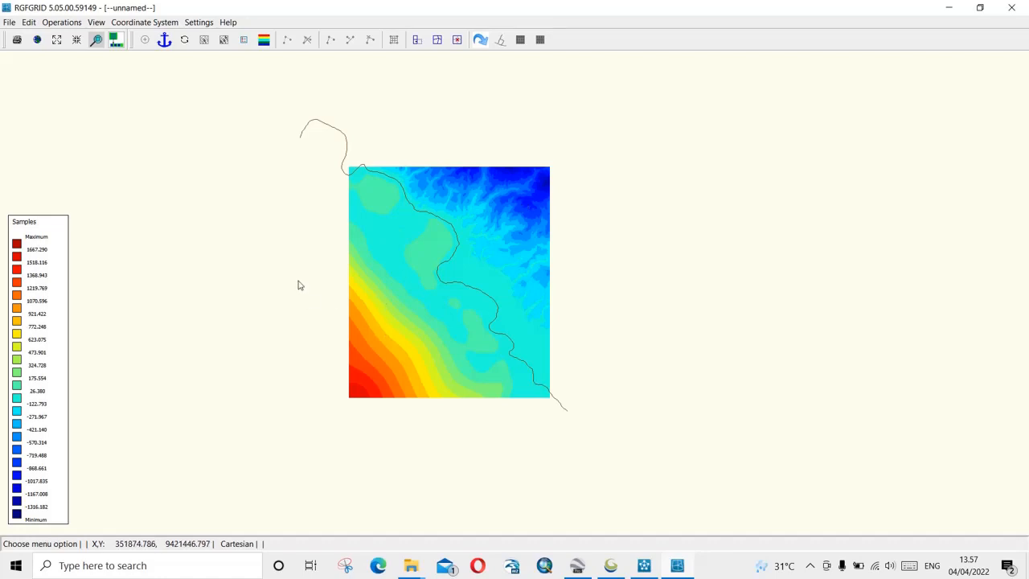
left_click(37, 39)
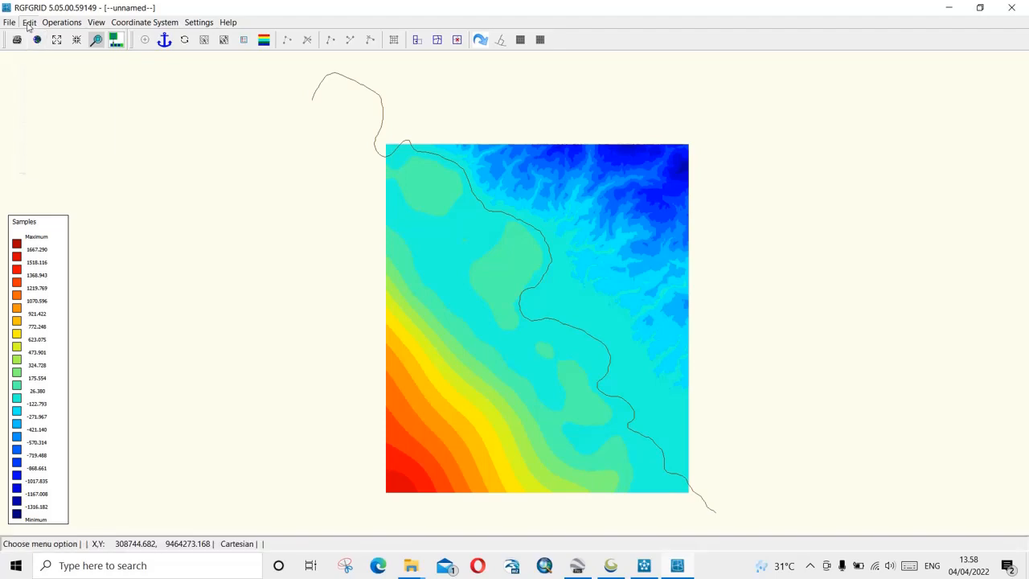
Step: Draw a two-point spline from the bathymetry's western edge at about X 361700, Y 9415000 across the coast to about X 381800, Y 9439300
left_click(28, 21)
mouse_move(56, 134)
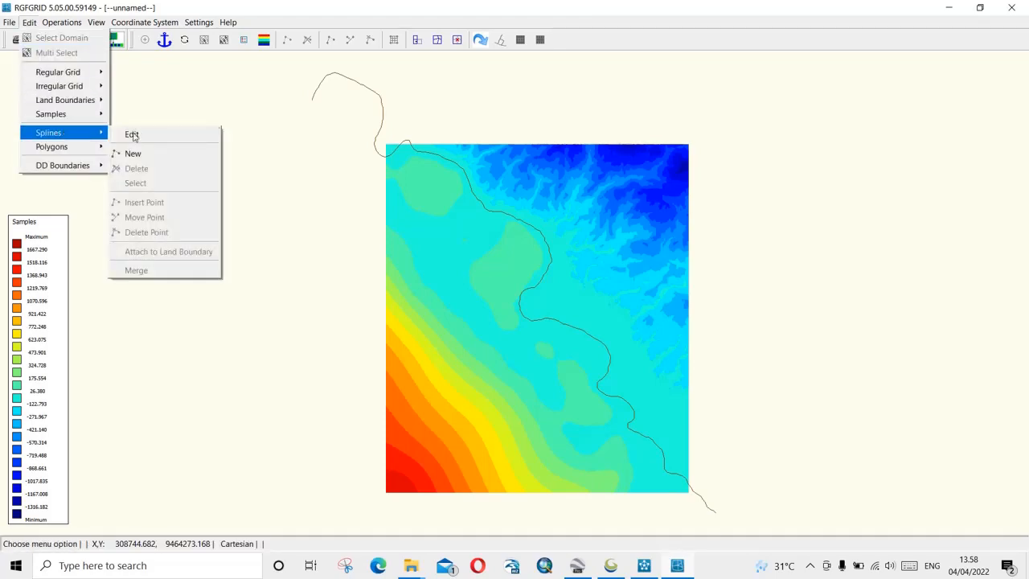
left_click(133, 156)
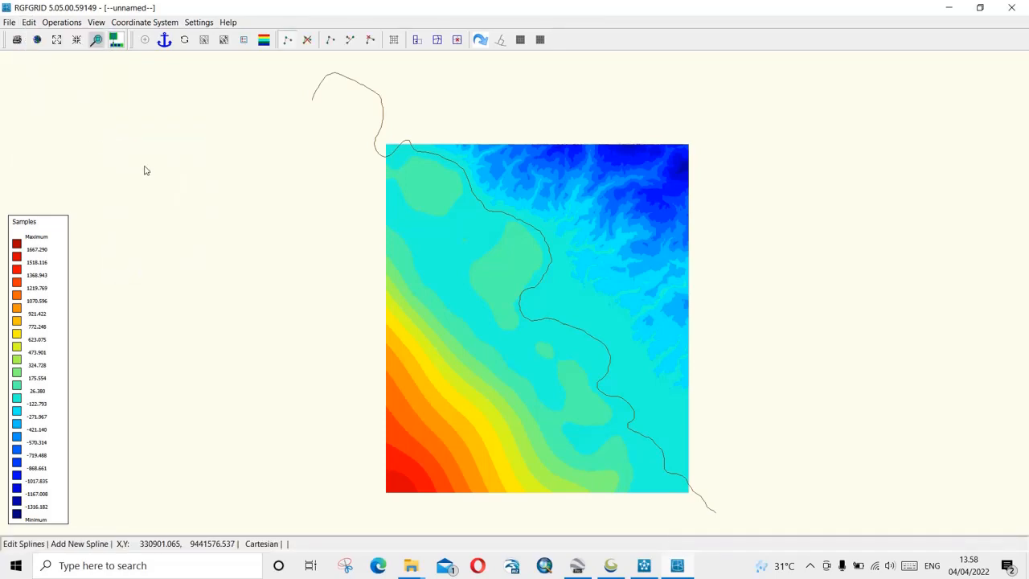
left_click(387, 367)
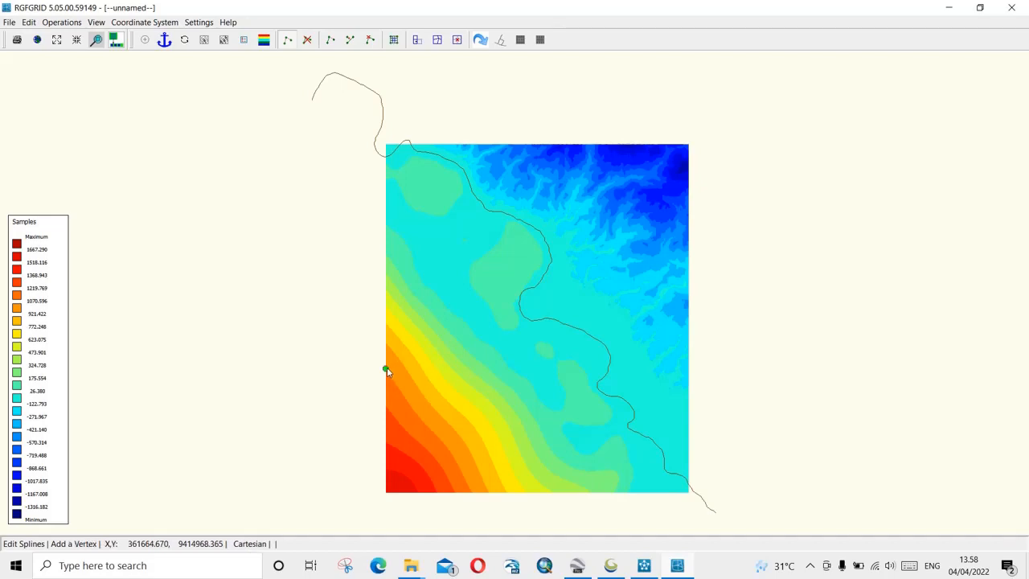
left_click(547, 174)
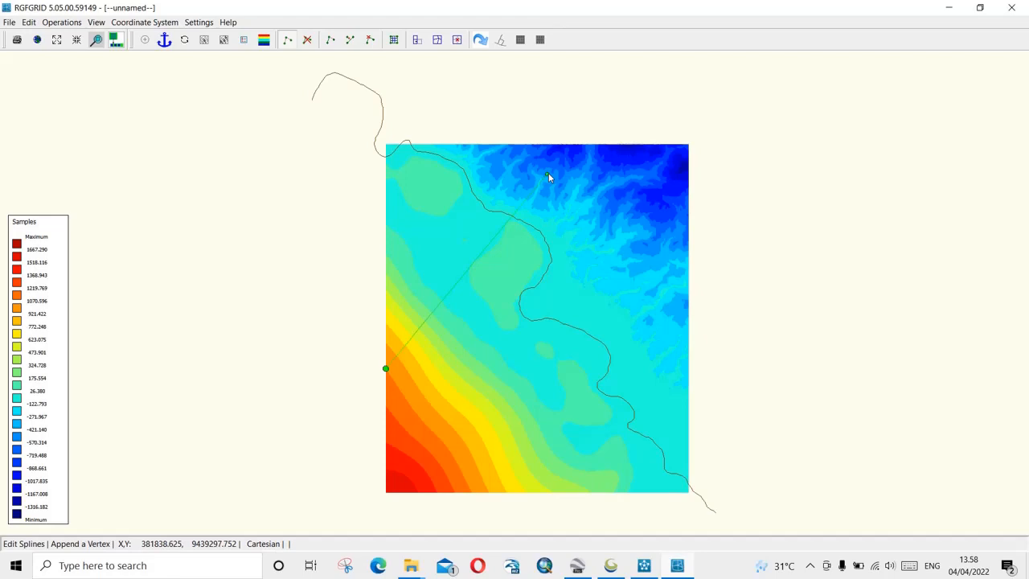
right_click(548, 173)
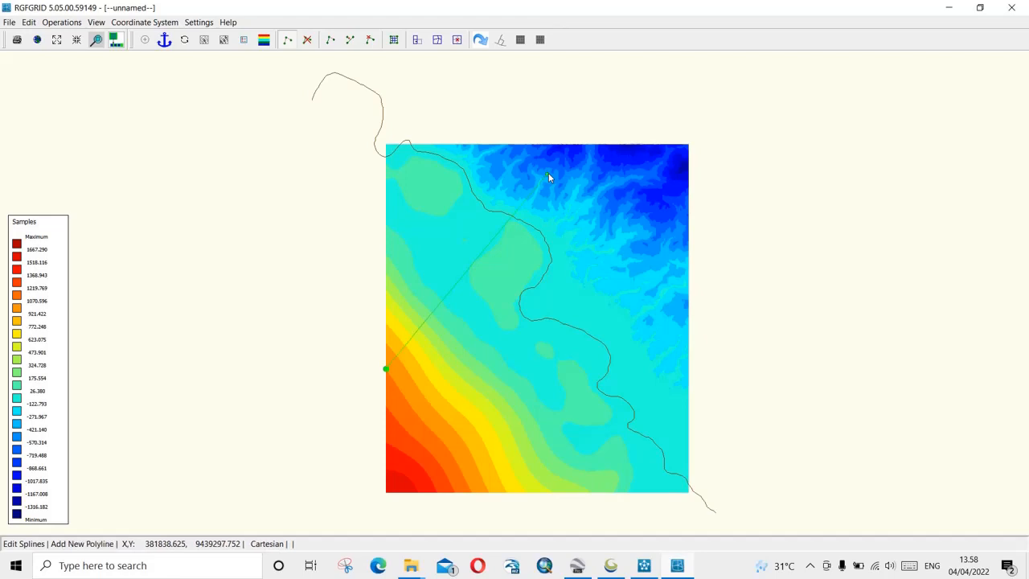
Step: Draw a second two-point spline from the bathymetry's southern edge across the coast to an inland point at about X 396400, Y 9420900
left_click(491, 491)
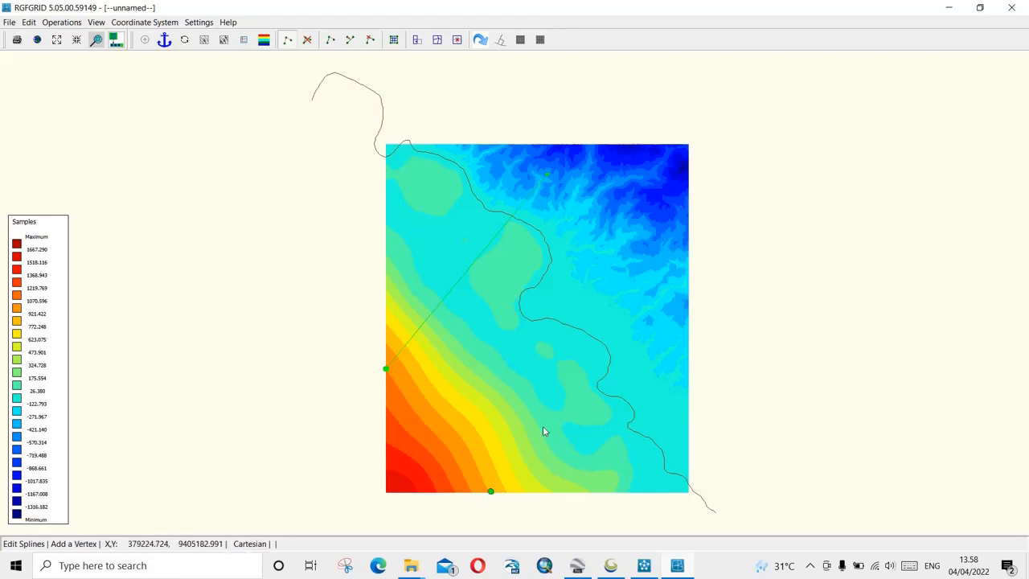
left_click(664, 322)
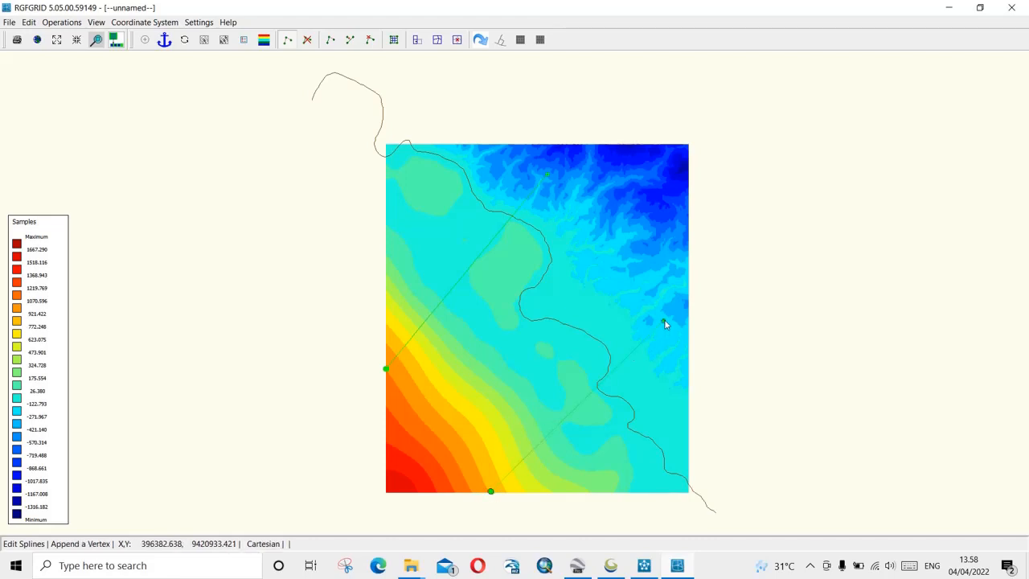
right_click(664, 321)
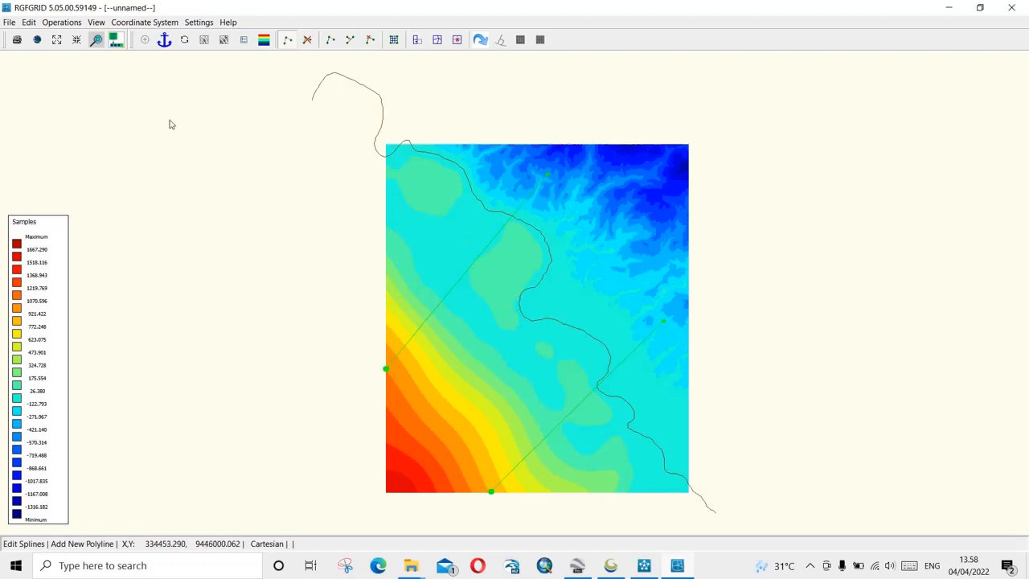
Step: Move the inland end point of the southern spline slightly farther east
left_click(349, 40)
left_click(665, 321)
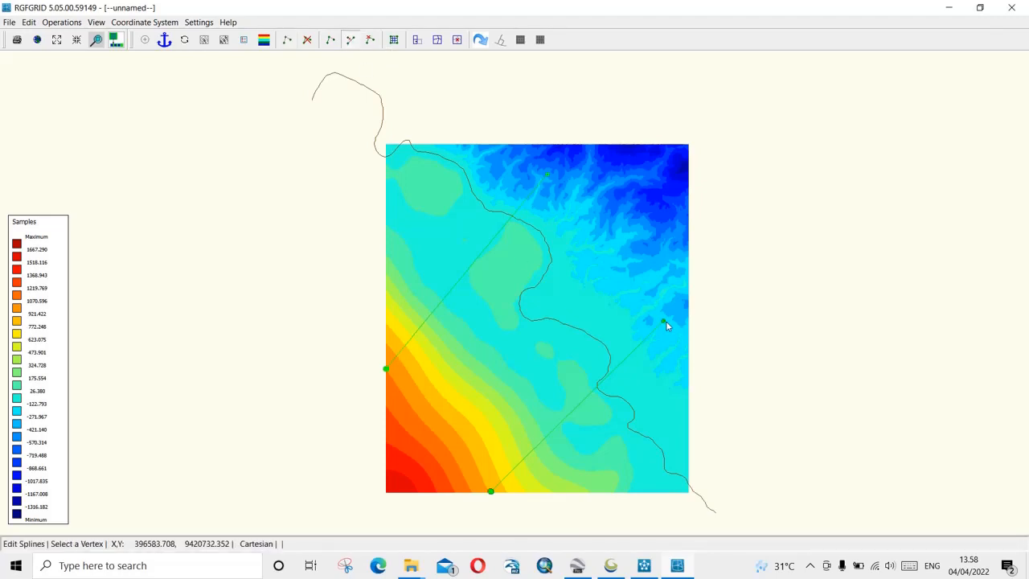
left_click(665, 321)
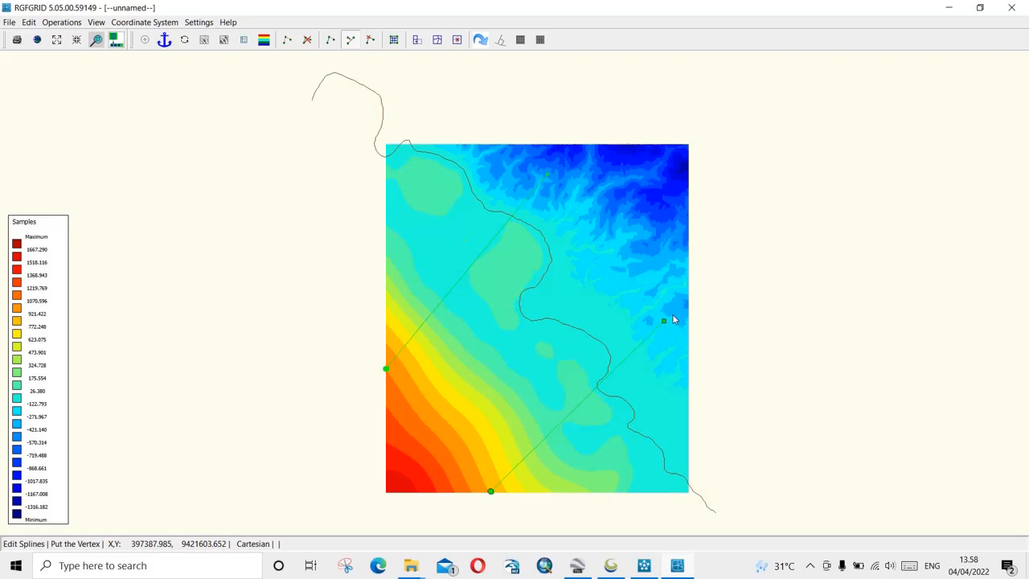
left_click(672, 315)
left_click(672, 315)
left_click(675, 318)
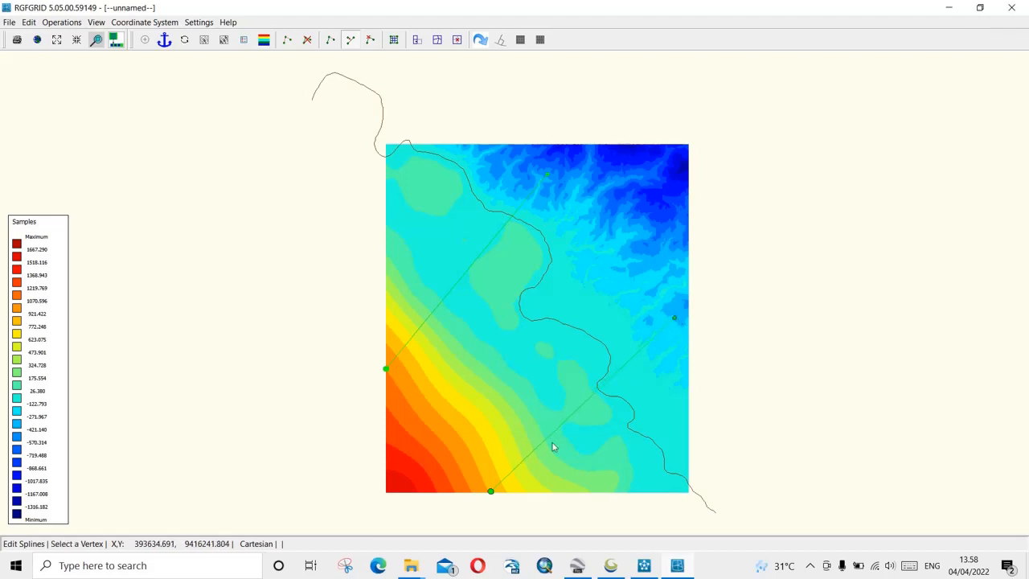
Step: Move the seaward end point of the southern spline beyond the bathymetry's southern edge, to about X 378200, Y 9395800
left_click(491, 493)
left_click(490, 506)
left_click(491, 506)
left_click(491, 518)
left_click(493, 518)
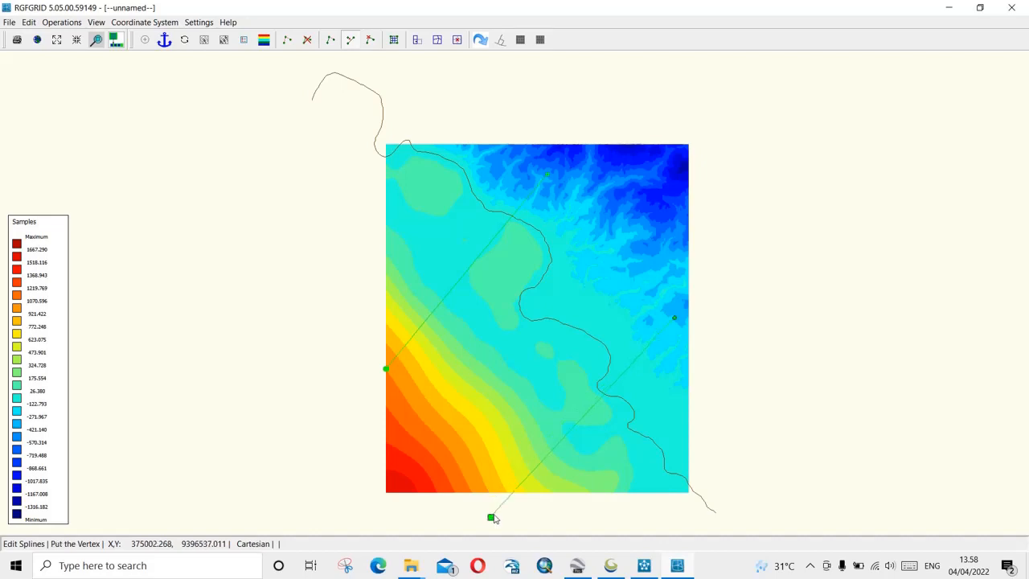
left_click(507, 517)
left_click(506, 518)
left_click(518, 523)
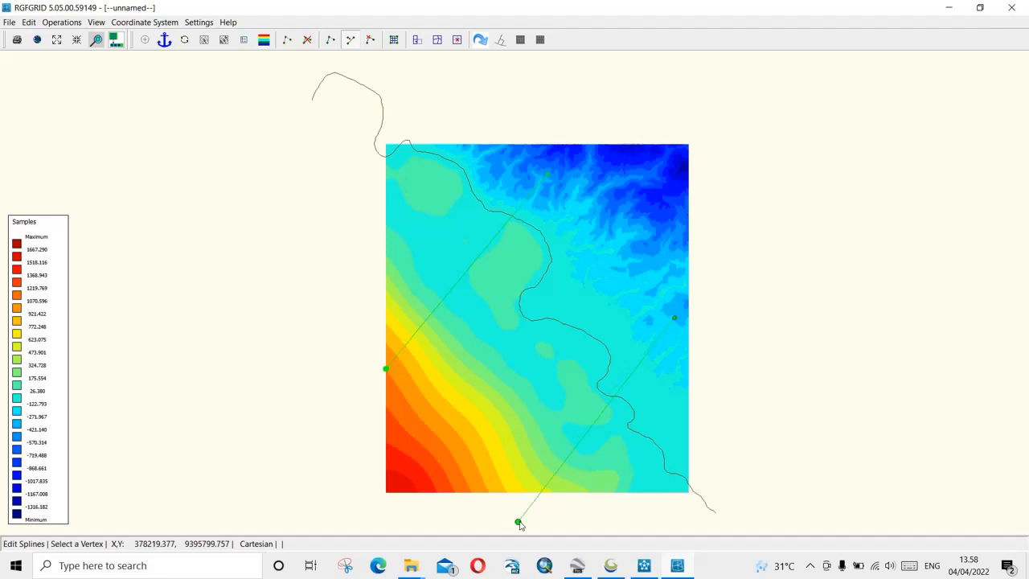
Step: Move the seaward end point of the northern spline just outside the bathymetry's western edge
right_click(375, 380)
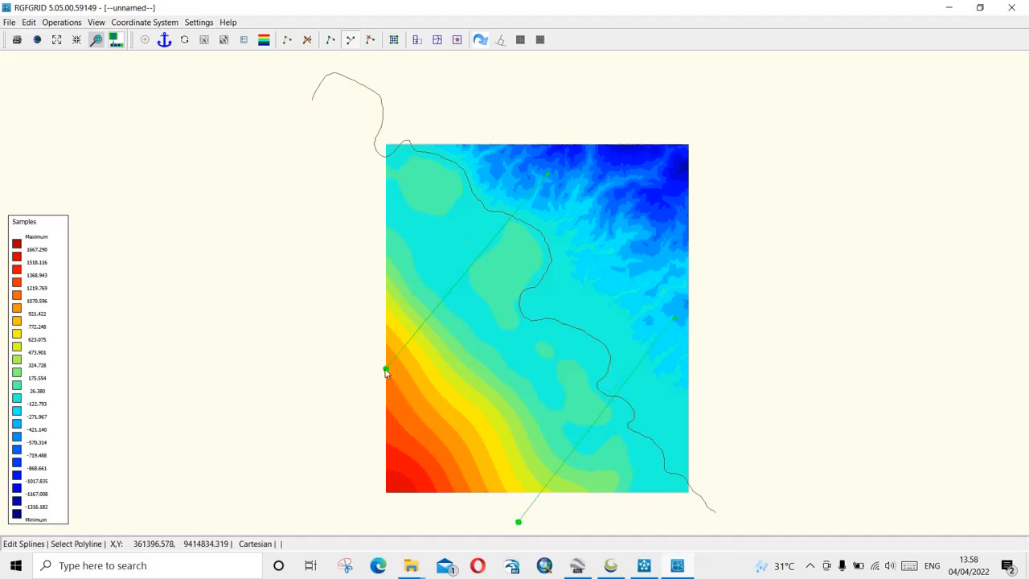
left_click(385, 369)
left_click(385, 369)
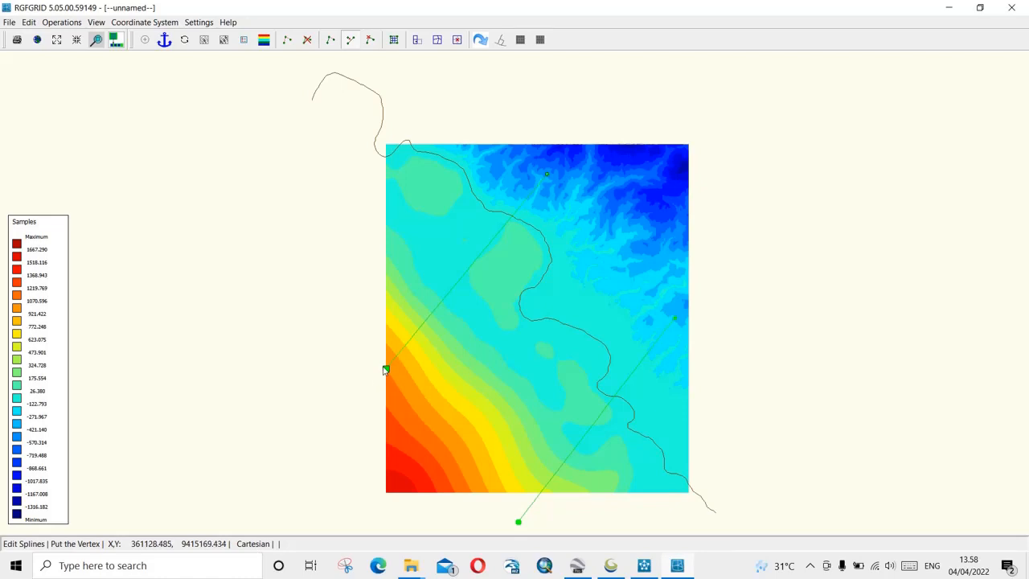
left_click(380, 367)
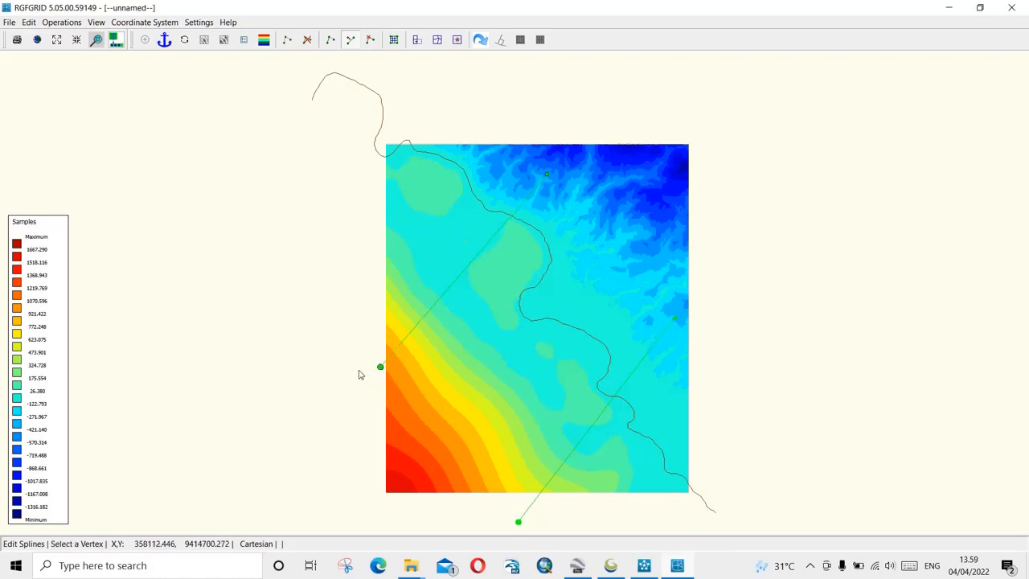
left_click(360, 373)
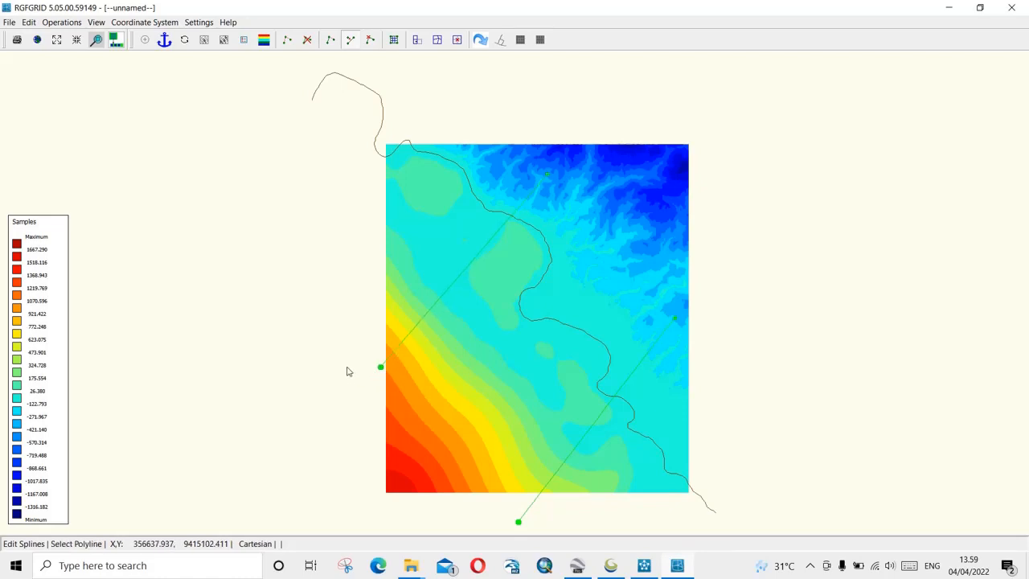
Step: Draw a two-point offshore spline from the bathymetry's western edge to its southern edge at about X 382800, Y 9399600, crossing both cross-shore splines
left_click(287, 39)
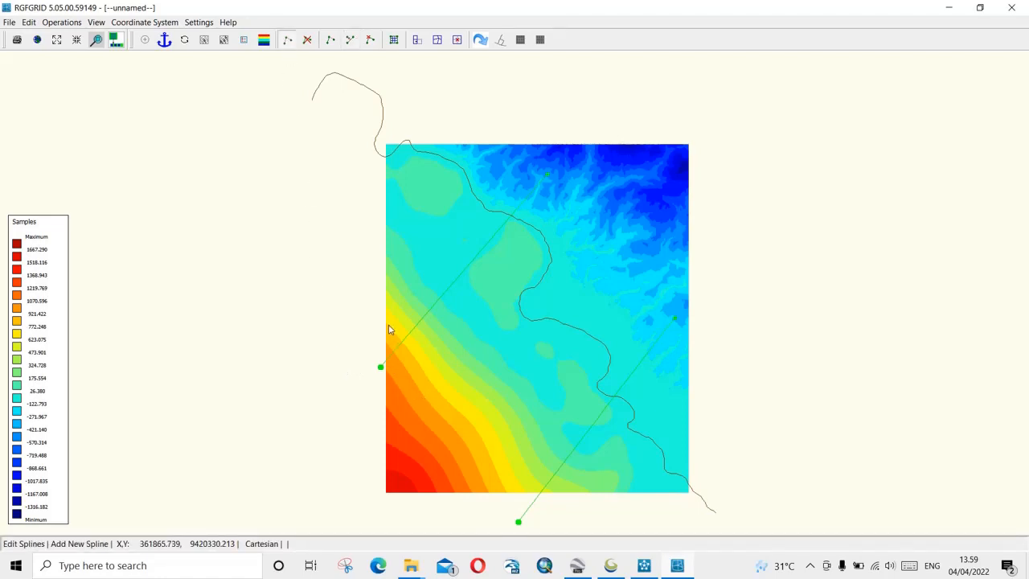
left_click(387, 327)
left_click(554, 493)
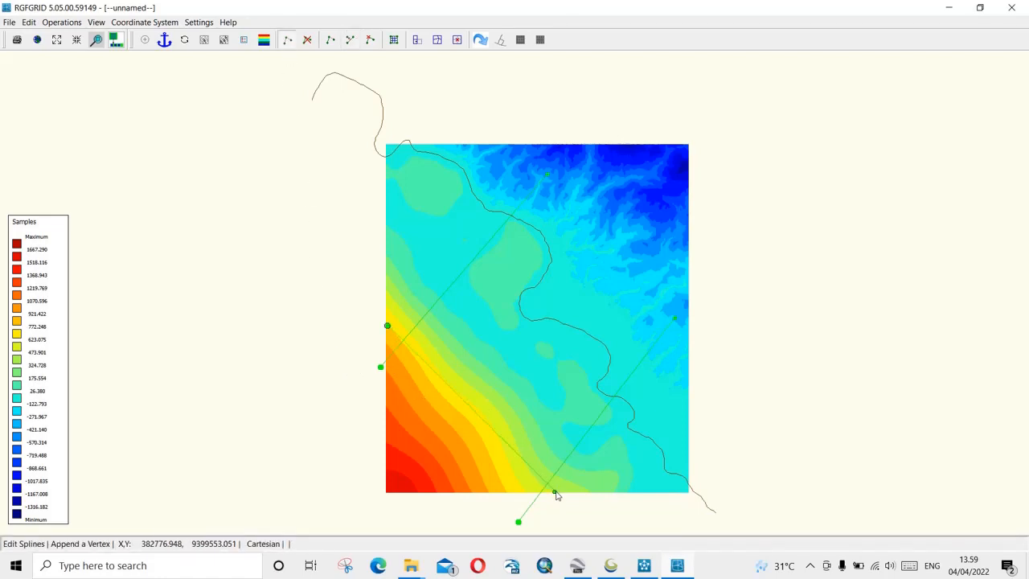
right_click(555, 494)
Step: Draw a two-point inland spline running roughly parallel to the coast, from beside the northern spline's inland end to just past the southern spline's
left_click(527, 166)
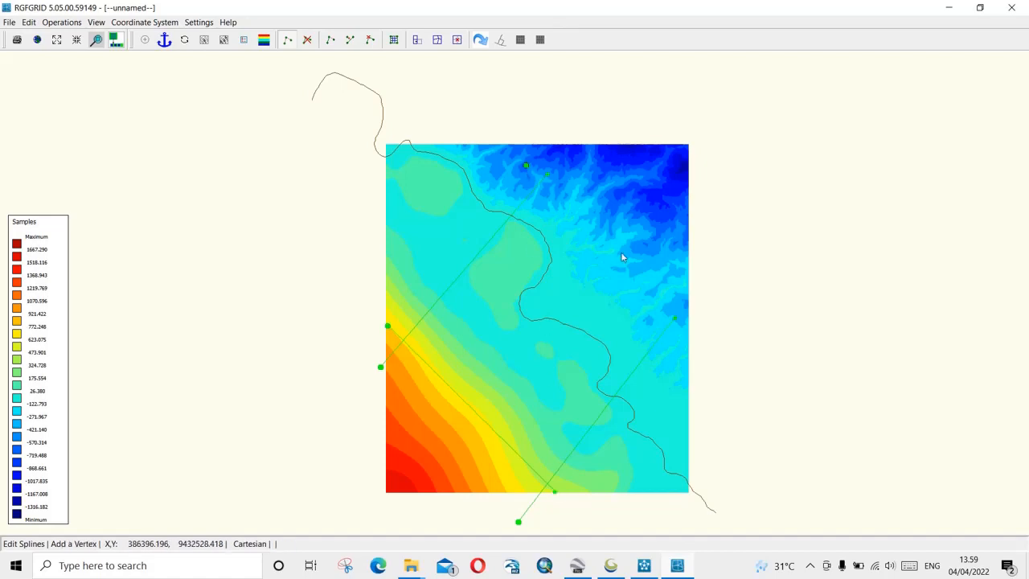
left_click(677, 338)
right_click(678, 338)
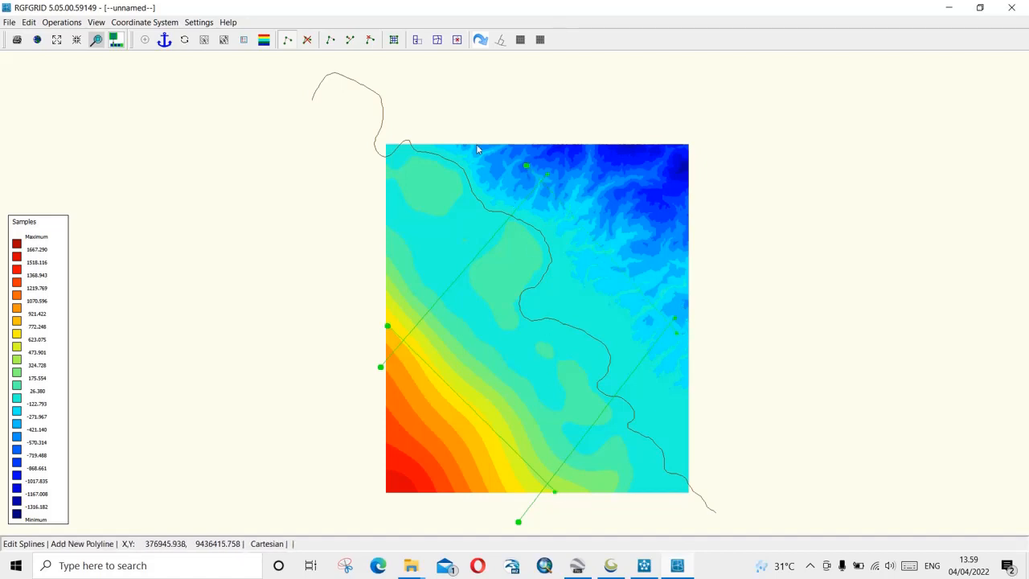
Step: Move the inland spline's northern end point to about X 378500, Y 9438400 so the spline crosses the northern cross-shore spline
left_click(350, 39)
left_click(525, 166)
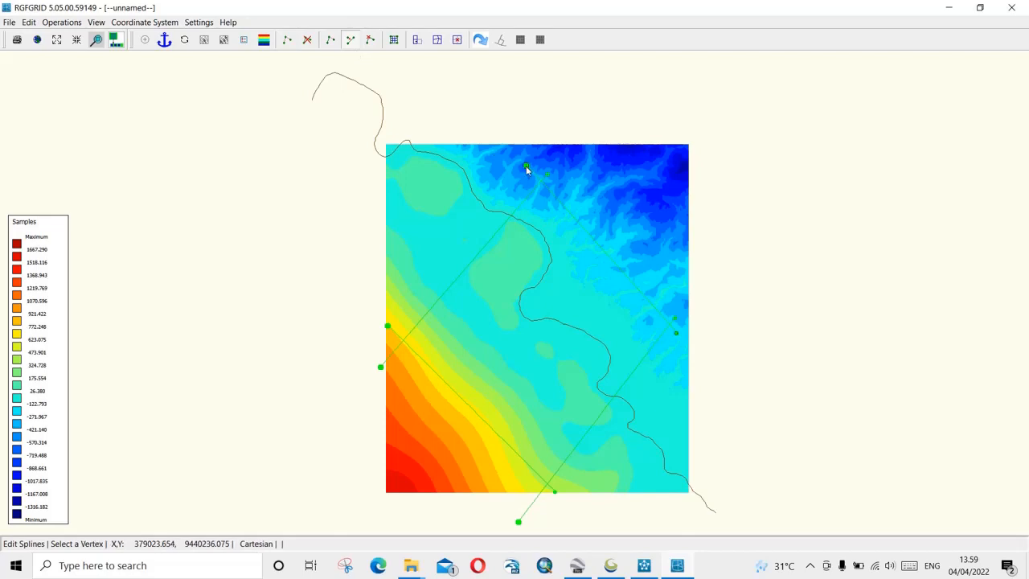
left_click(526, 167)
left_click(523, 173)
left_click(521, 174)
left_click(520, 182)
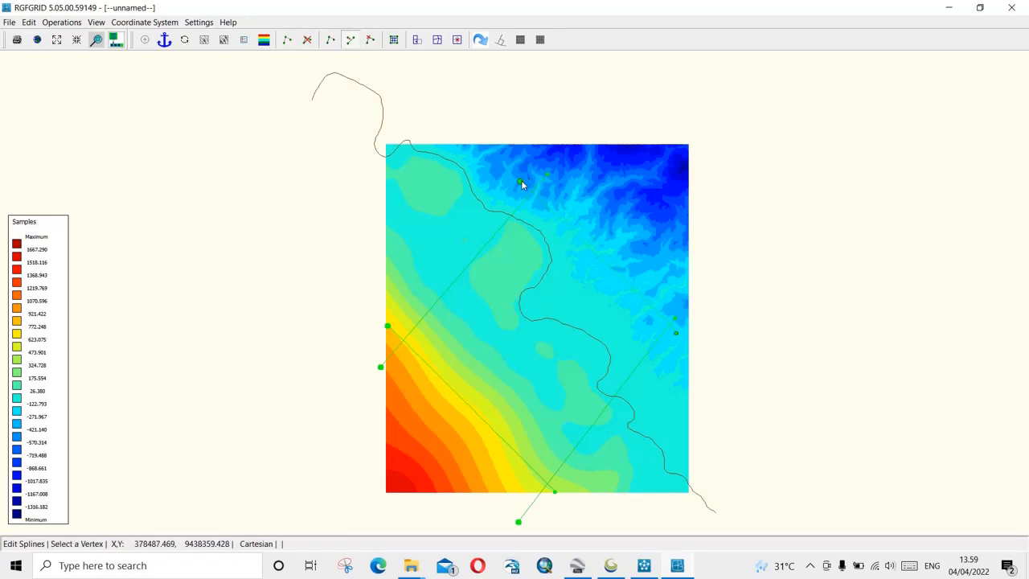
Step: Shift the inland spline's southern end point slightly farther east, just beyond the southern cross-shore spline
left_click(676, 332)
left_click(676, 333)
left_click(676, 333)
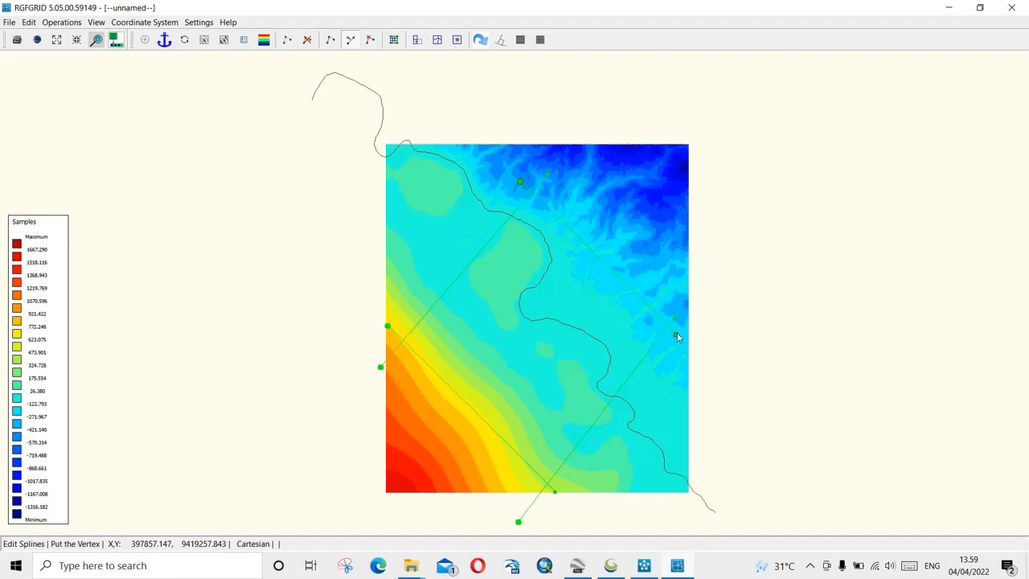
left_click(679, 334)
right_click(678, 272)
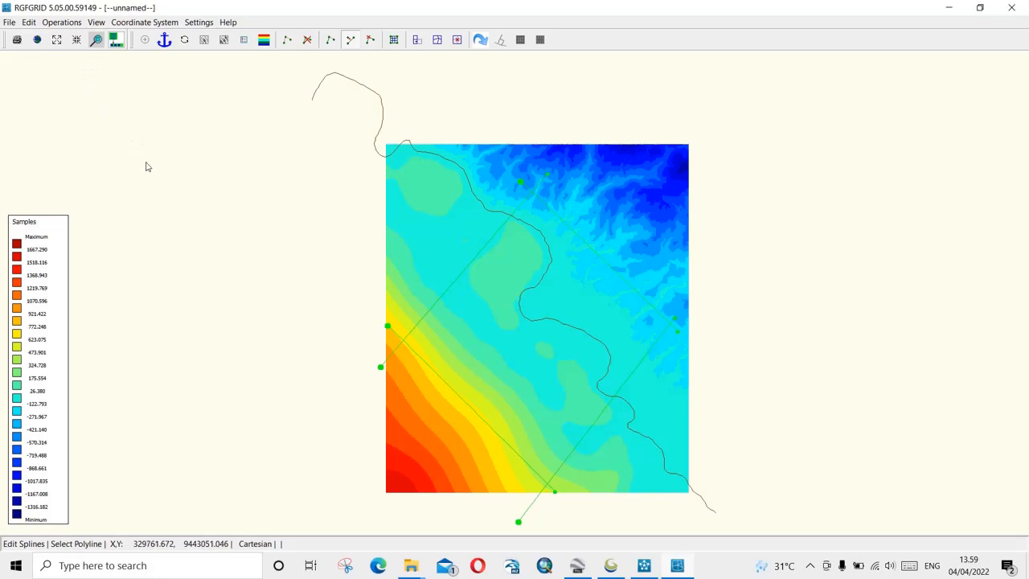
Step: Draw two extra splines through the middle of the frame, one across the coast and one roughly parallel to it
left_click(287, 40)
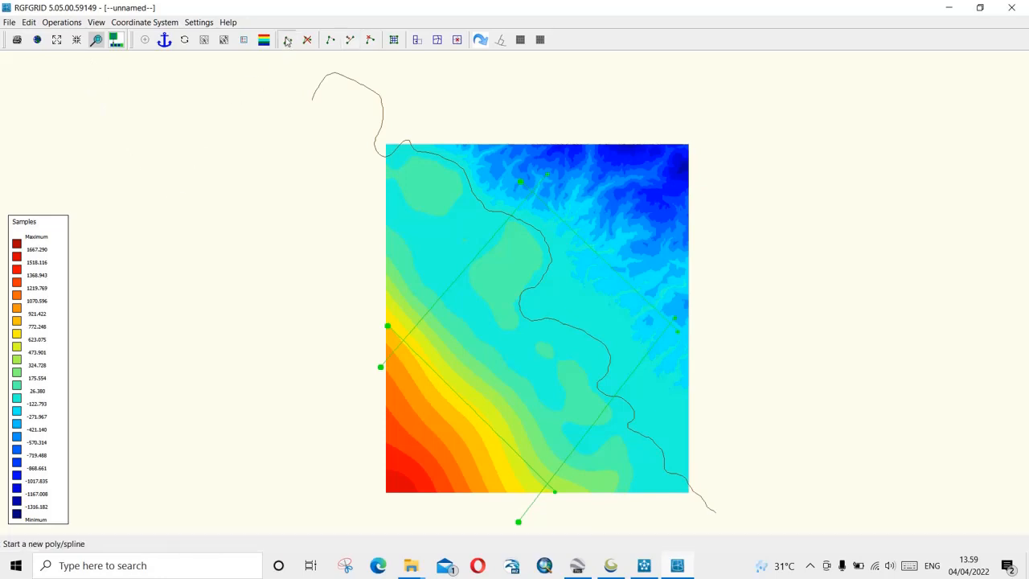
left_click(441, 447)
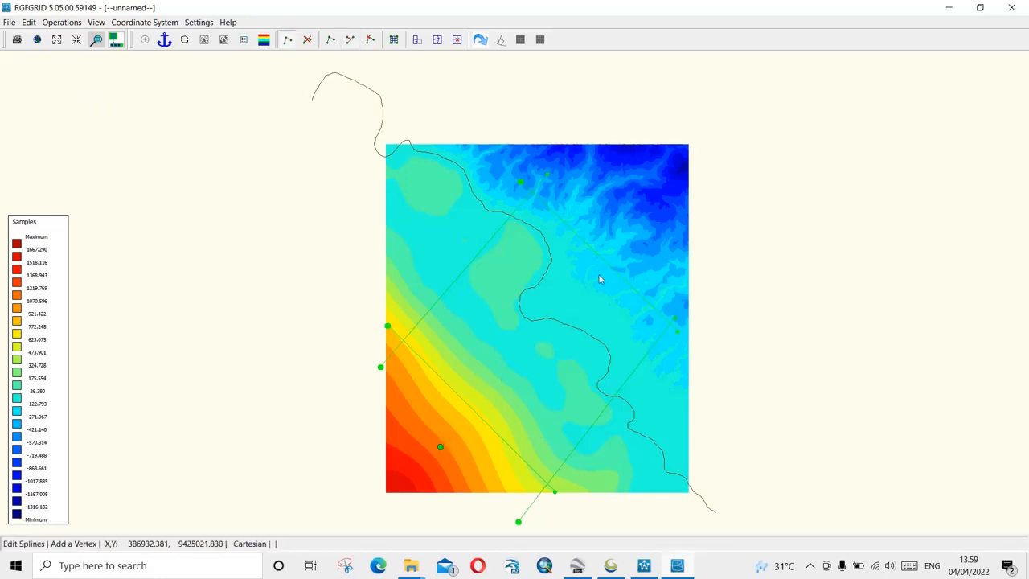
left_click(627, 238)
right_click(627, 238)
left_click(420, 243)
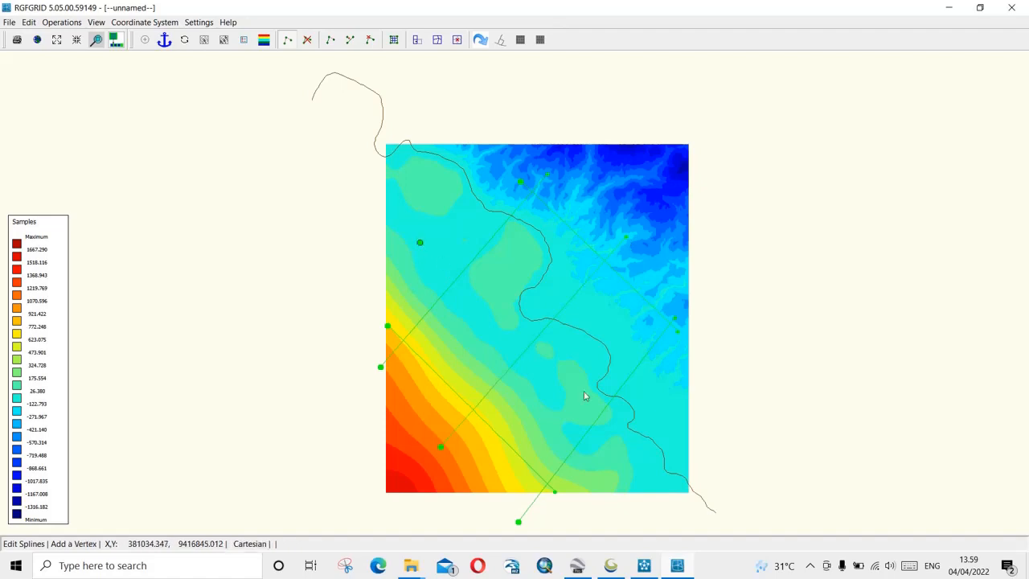
left_click(652, 447)
right_click(652, 447)
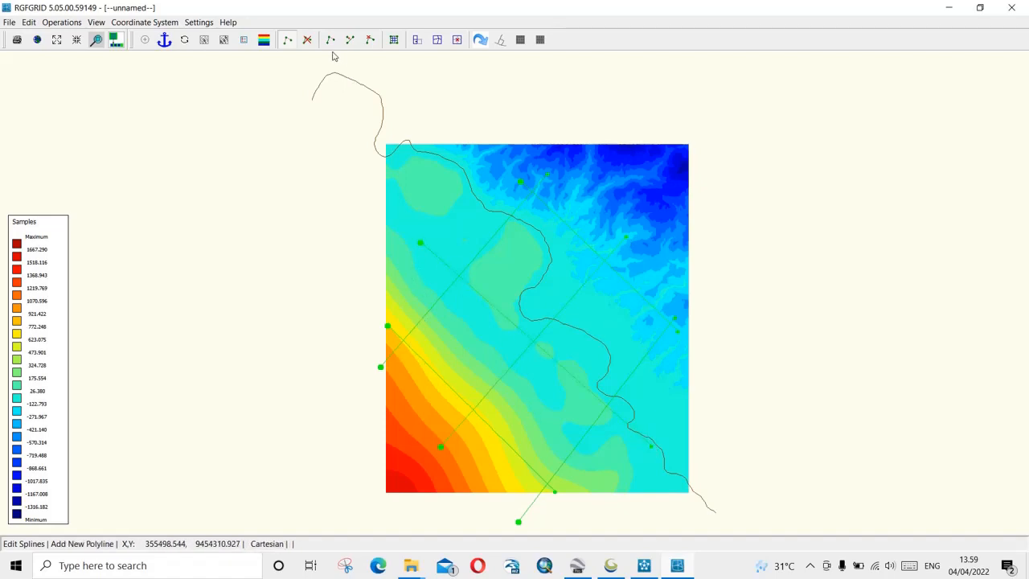
Step: Delete the two extra splines running through the middle of the frame
left_click(307, 40)
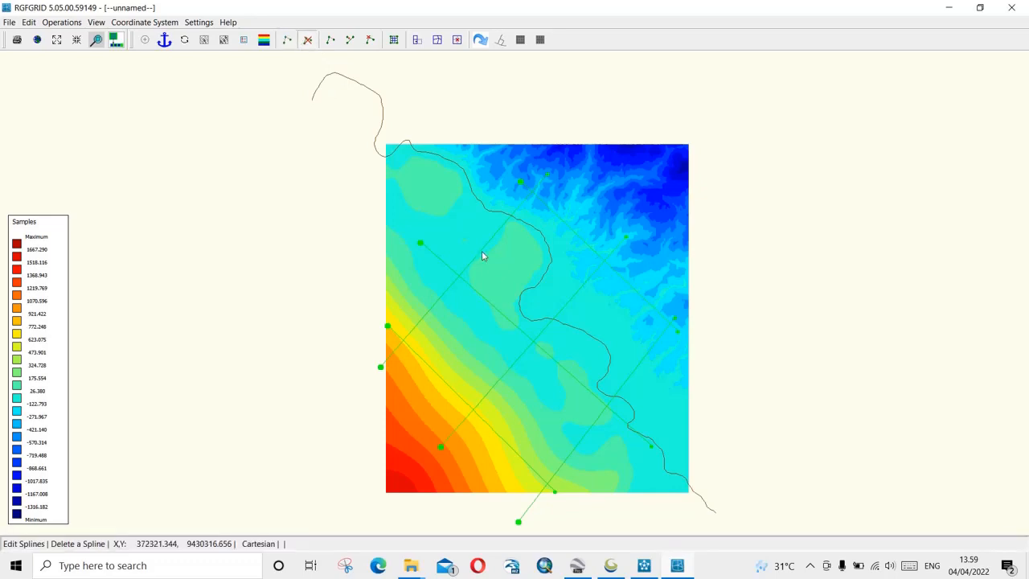
left_click(425, 247)
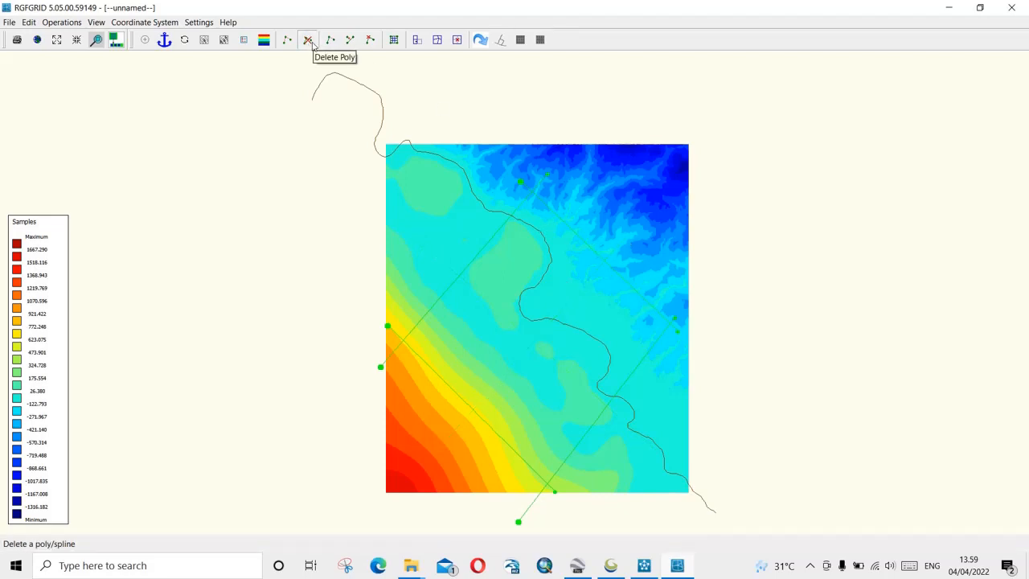
left_click(312, 46)
Step: Change the four splines into a grid and orthogonalise it three times
left_click(63, 21)
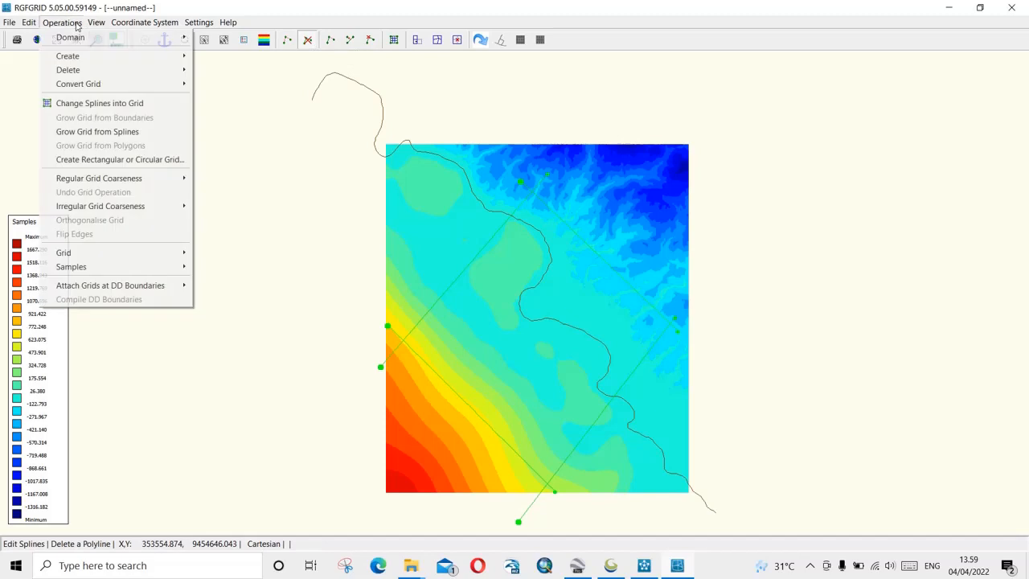
left_click(84, 106)
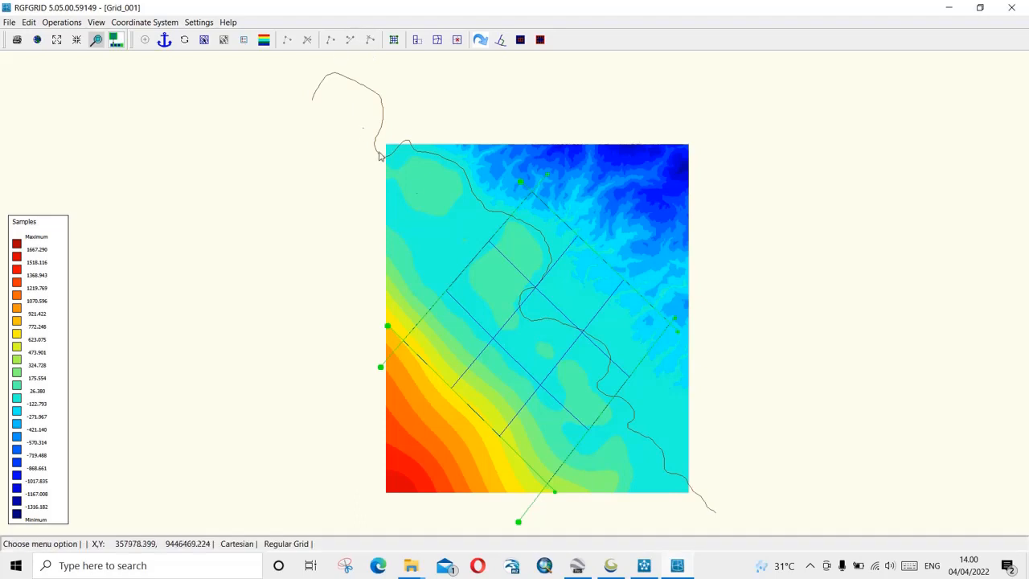
left_click(63, 23)
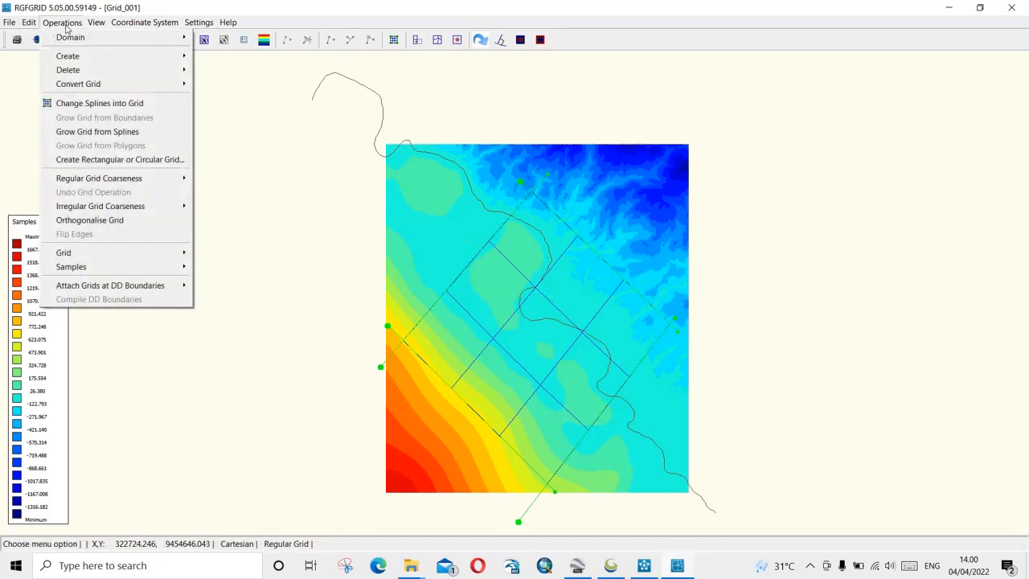
left_click(87, 220)
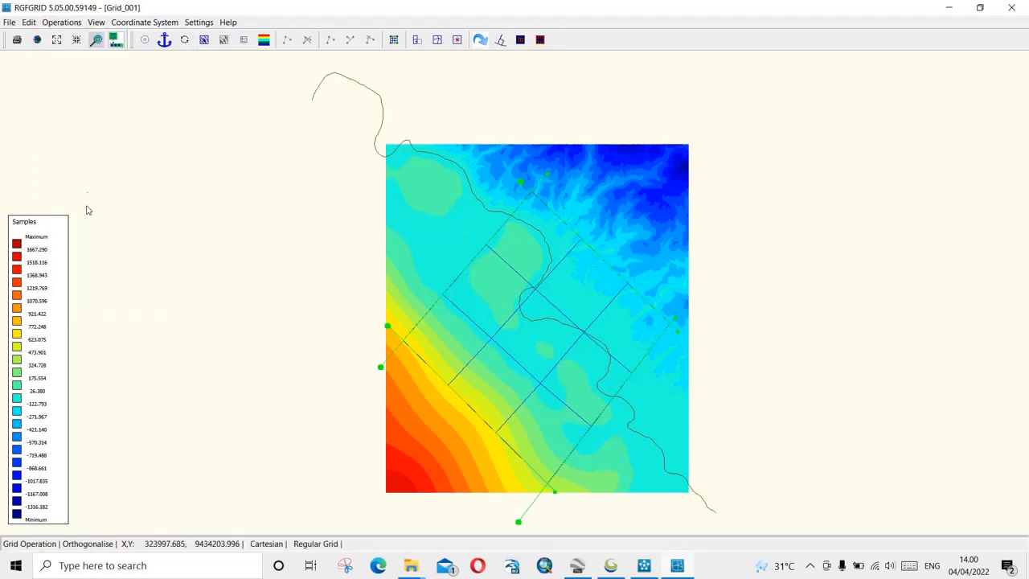
left_click(62, 23)
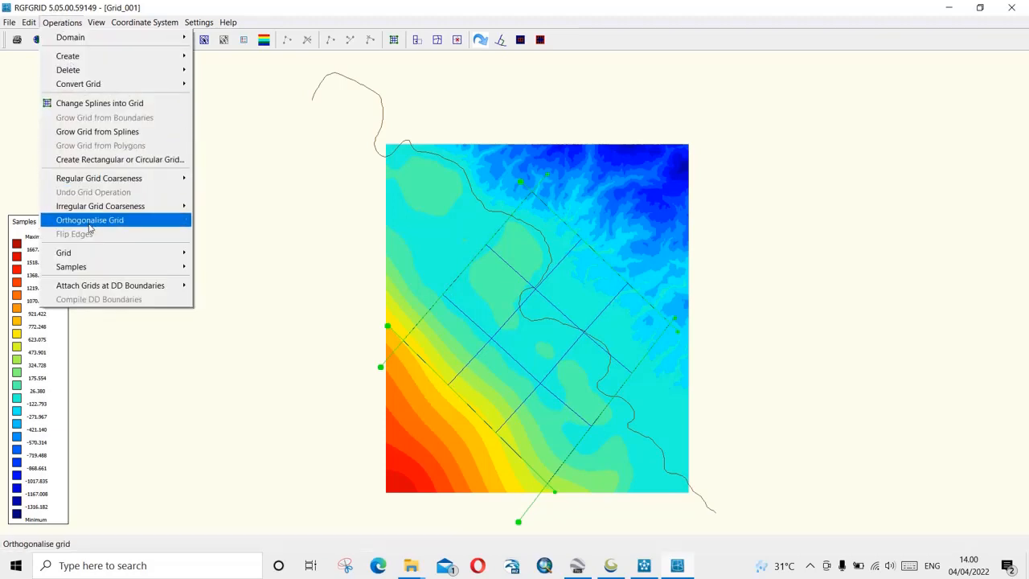
left_click(87, 220)
left_click(62, 22)
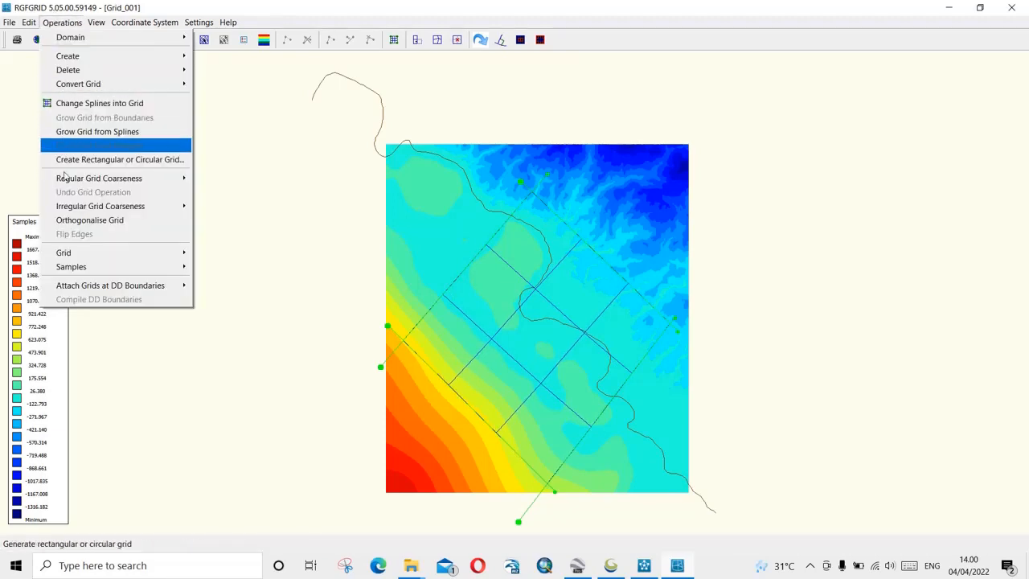
left_click(87, 219)
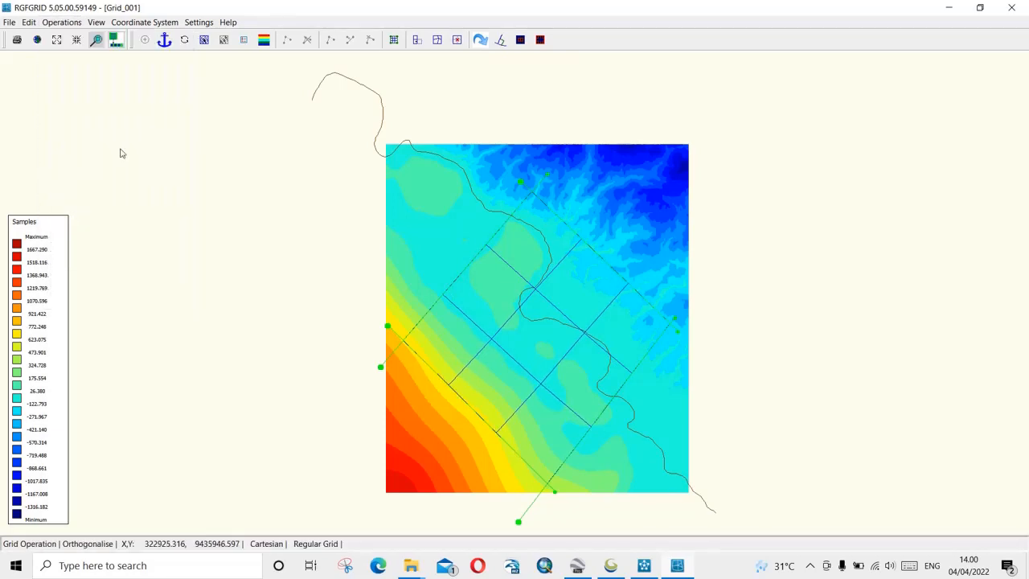
Step: Refine the regular grid once
left_click(62, 23)
mouse_move(95, 181)
left_click(203, 181)
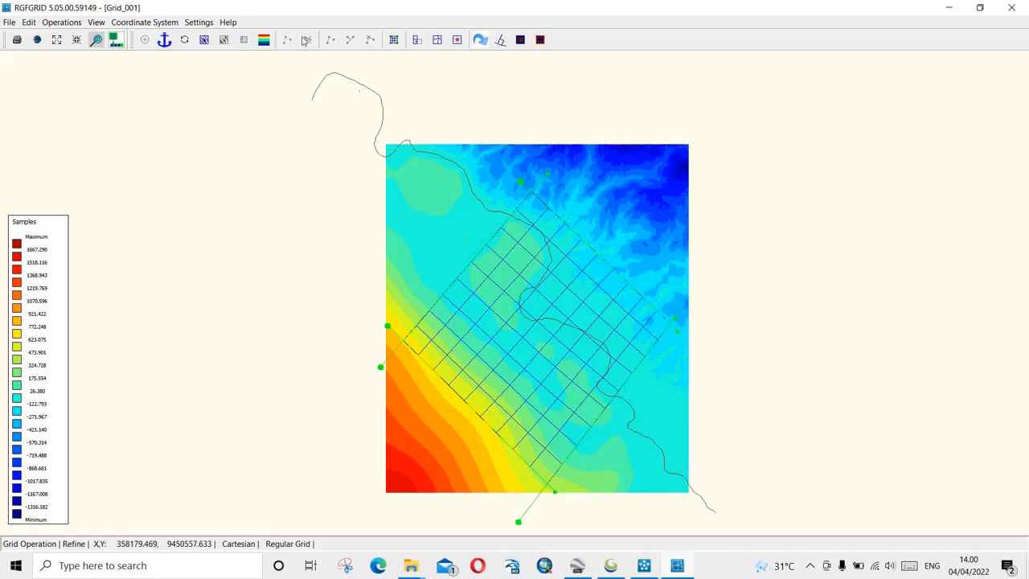
Step: Check the M- and N-refinement factors in the general parameters and close them without changes
left_click(198, 22)
left_click(211, 38)
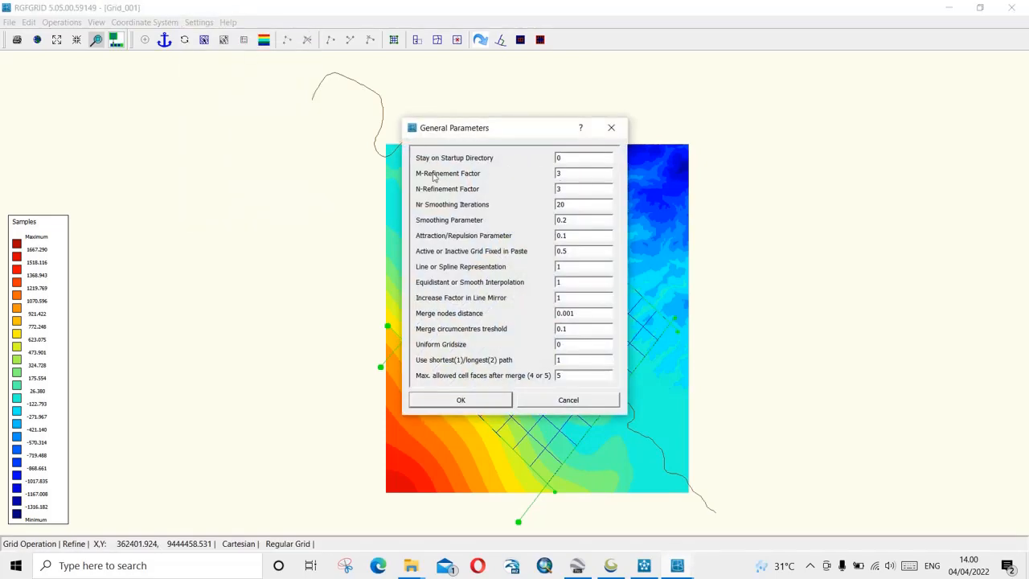
left_click(611, 127)
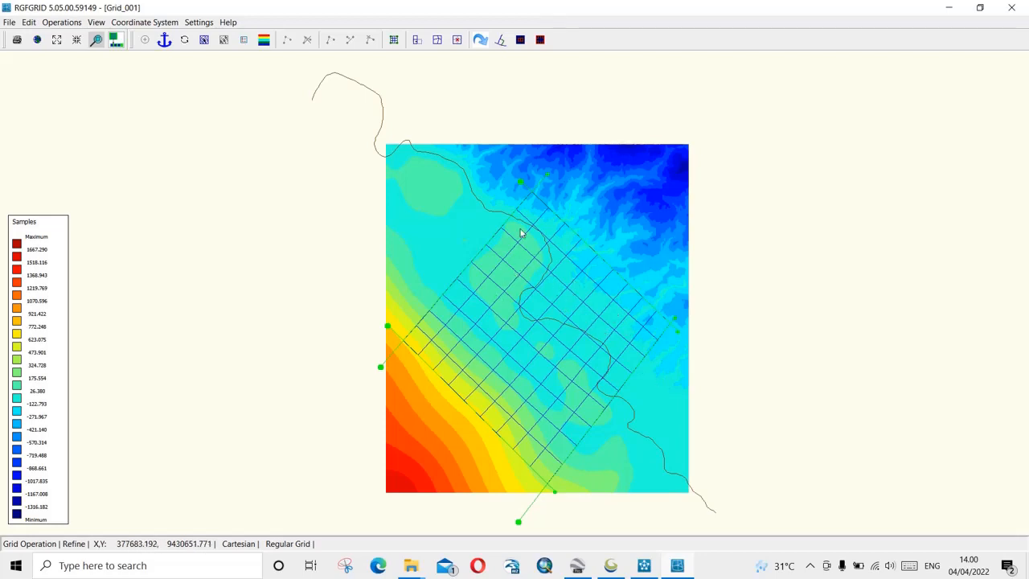
Step: Refine the regular grid two more times
left_click(62, 22)
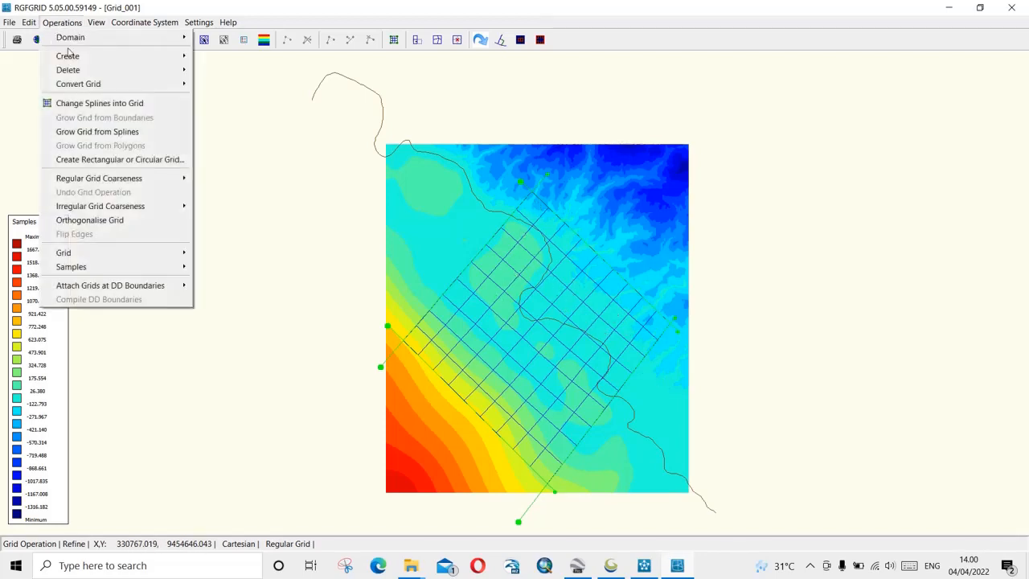
mouse_move(129, 179)
mouse_move(157, 186)
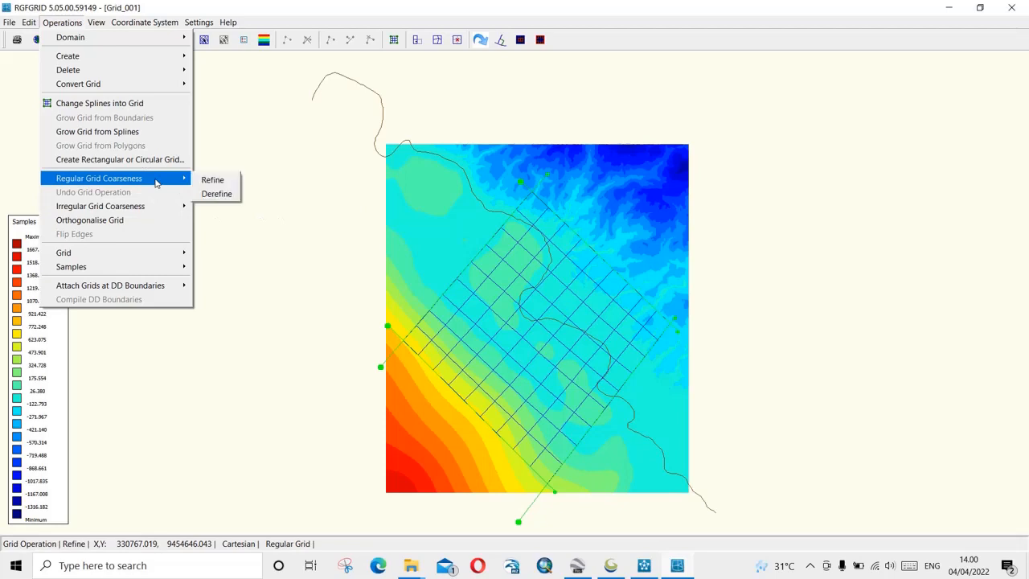
left_click(200, 180)
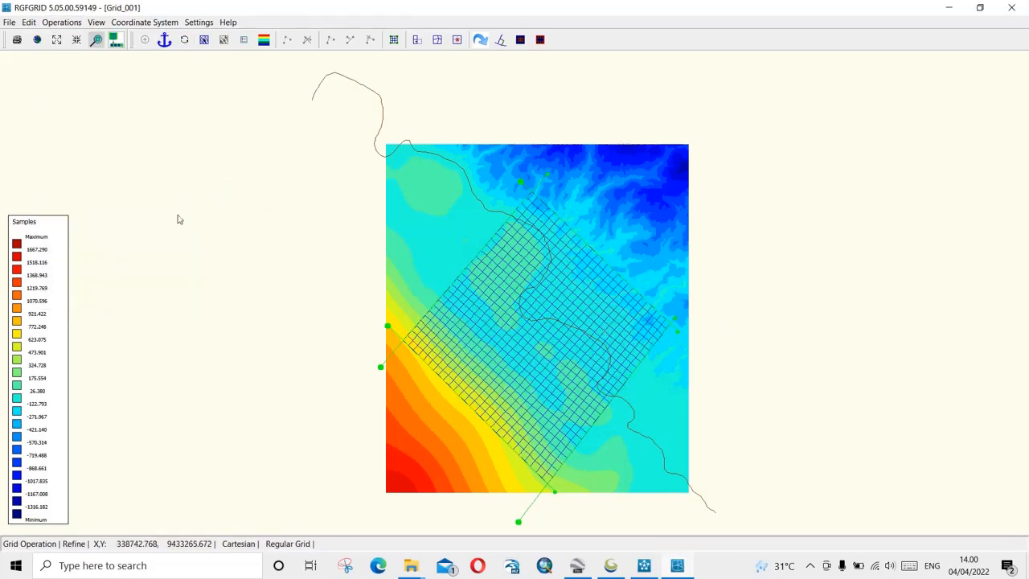
left_click(58, 22)
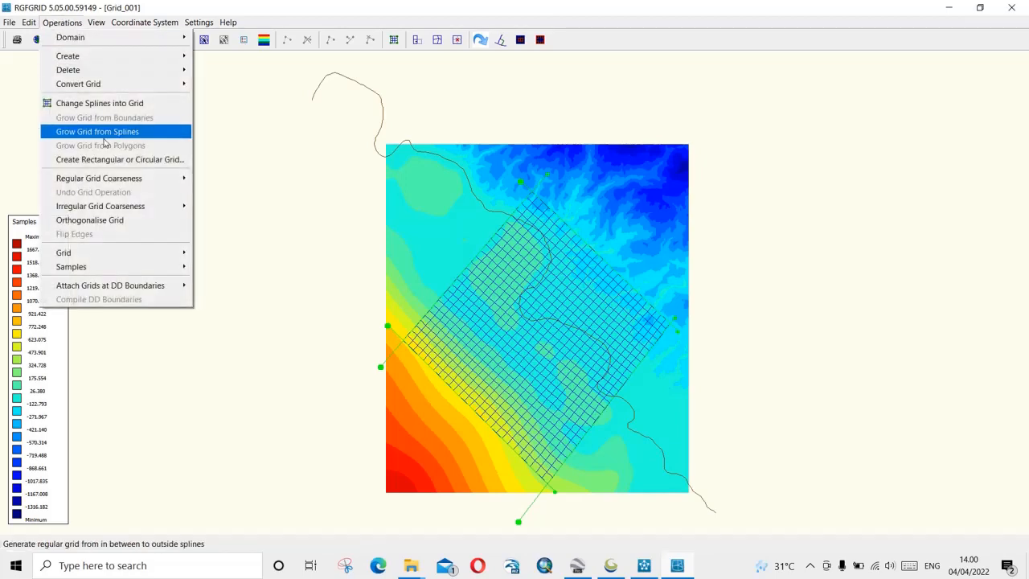
left_click(213, 180)
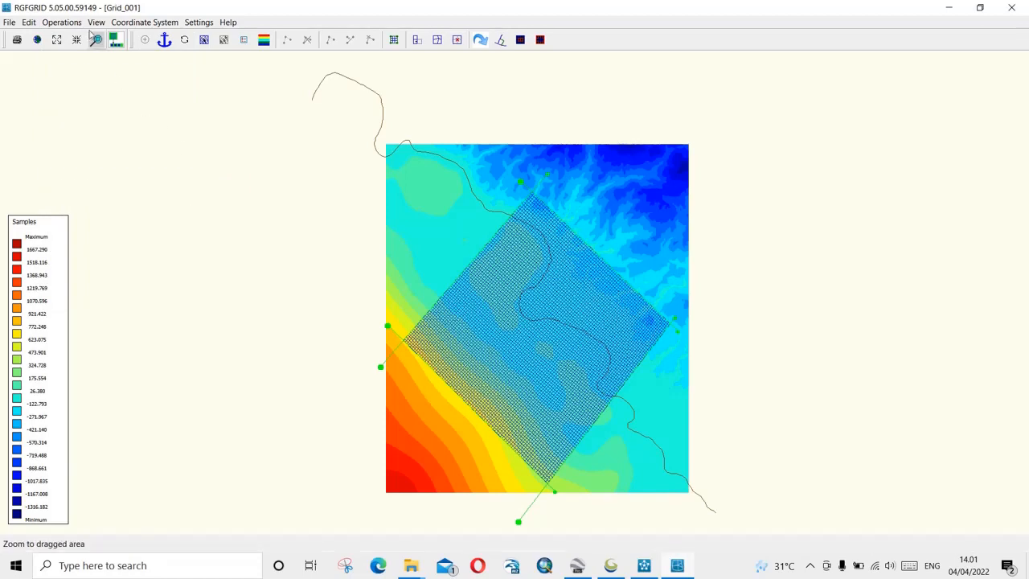
Step: Orthogonalise the refined grid twice
left_click(62, 23)
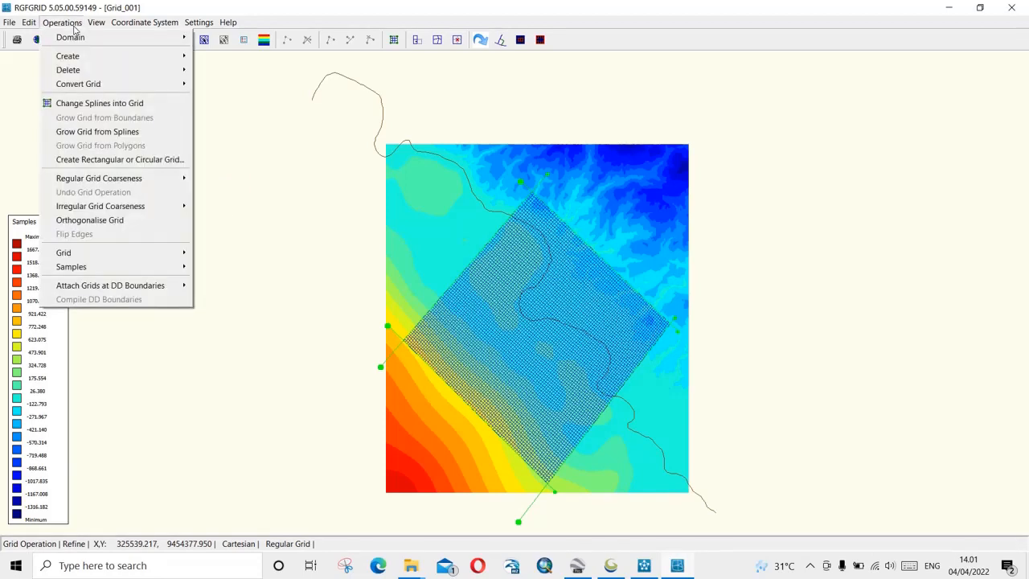
left_click(89, 220)
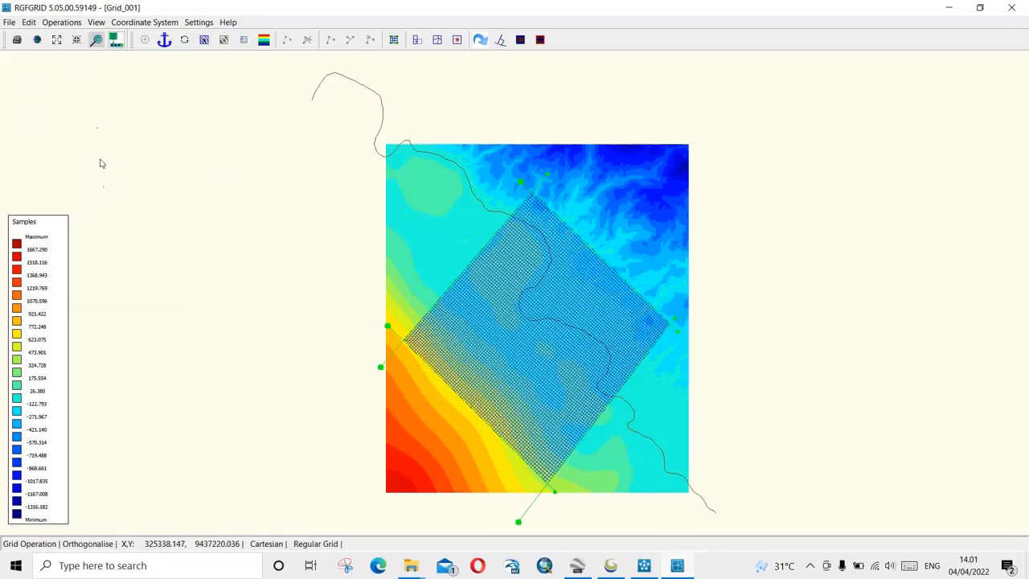
left_click(62, 22)
left_click(89, 220)
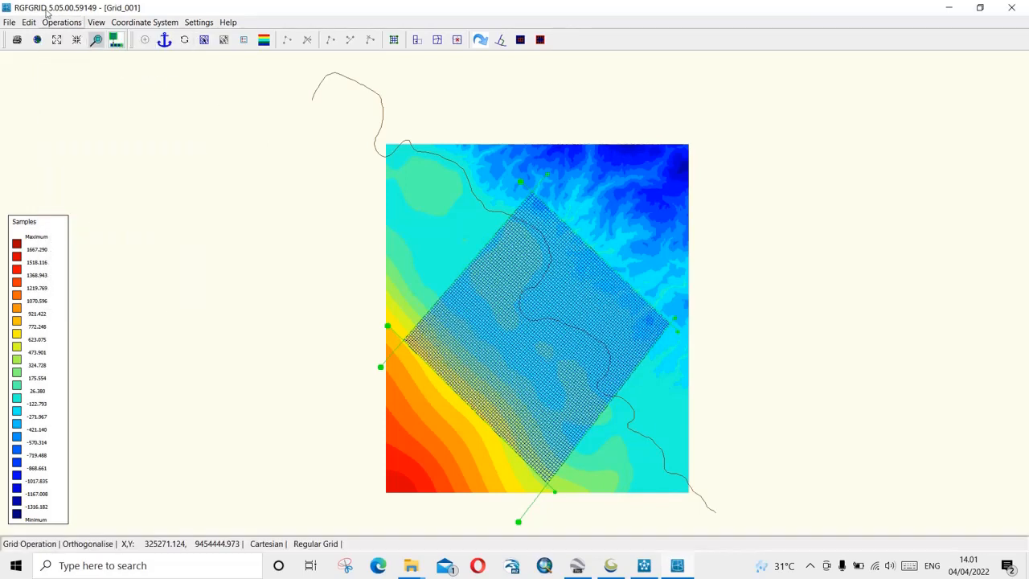
Step: Export the grid in Delft3D-FLOW format as Grid_001.grd in the 14 Latihan Tsunami folder
left_click(10, 22)
mouse_move(62, 143)
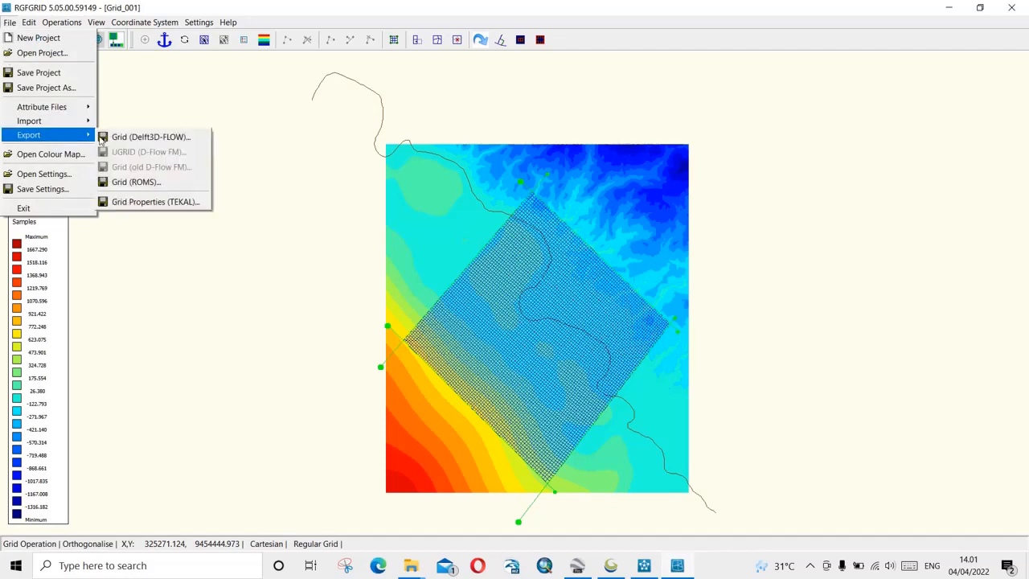
left_click(133, 138)
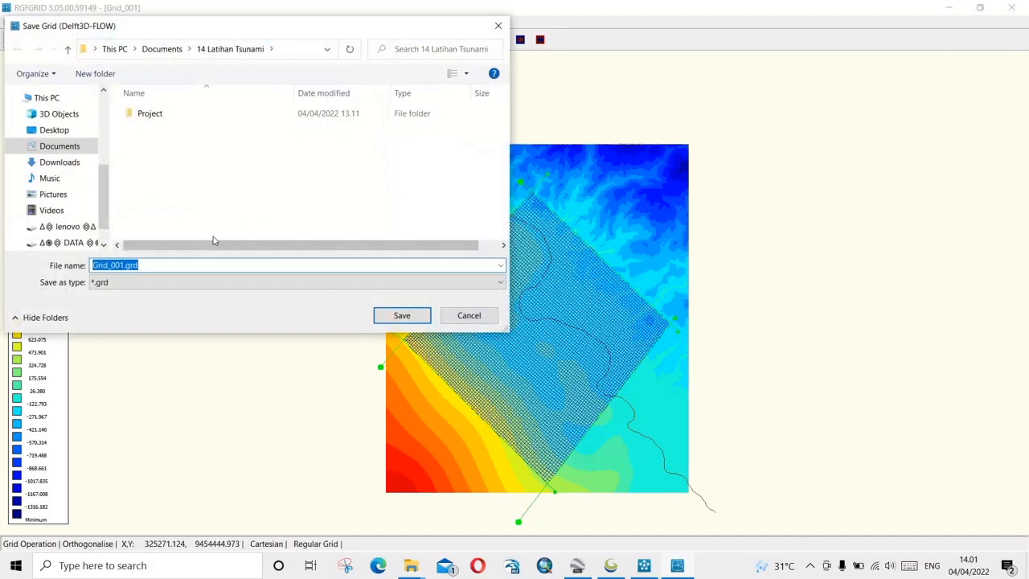
left_click(402, 315)
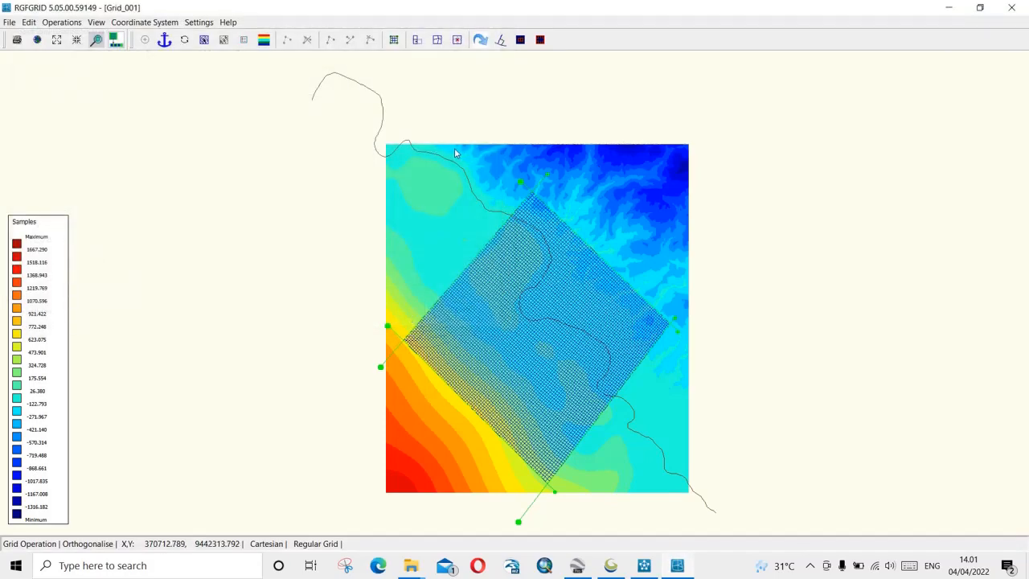
Step: Launch QUICKIN from the Delft3D Grid and Bathymetry launcher and maximise its window
left_click(644, 567)
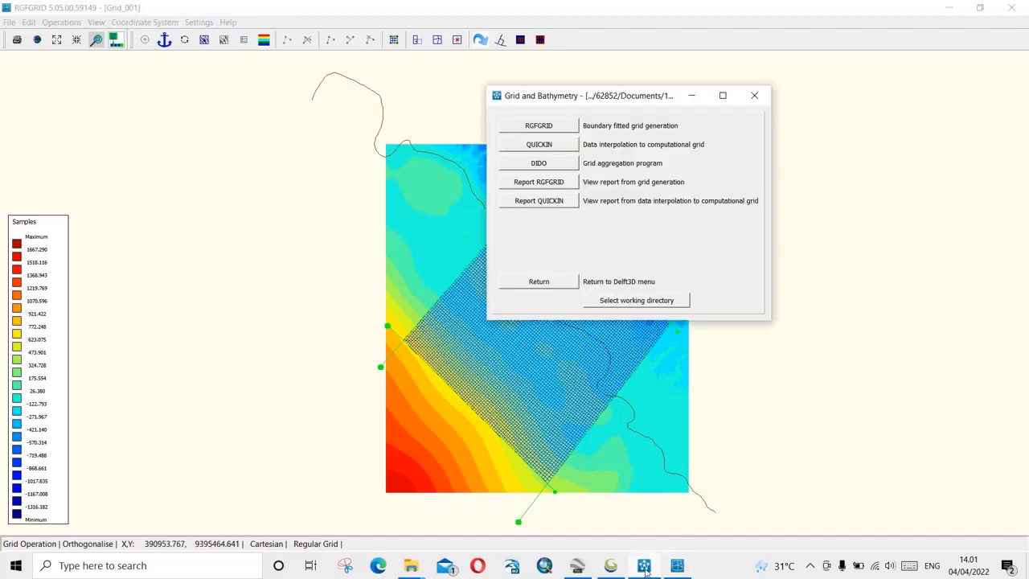
left_click(535, 149)
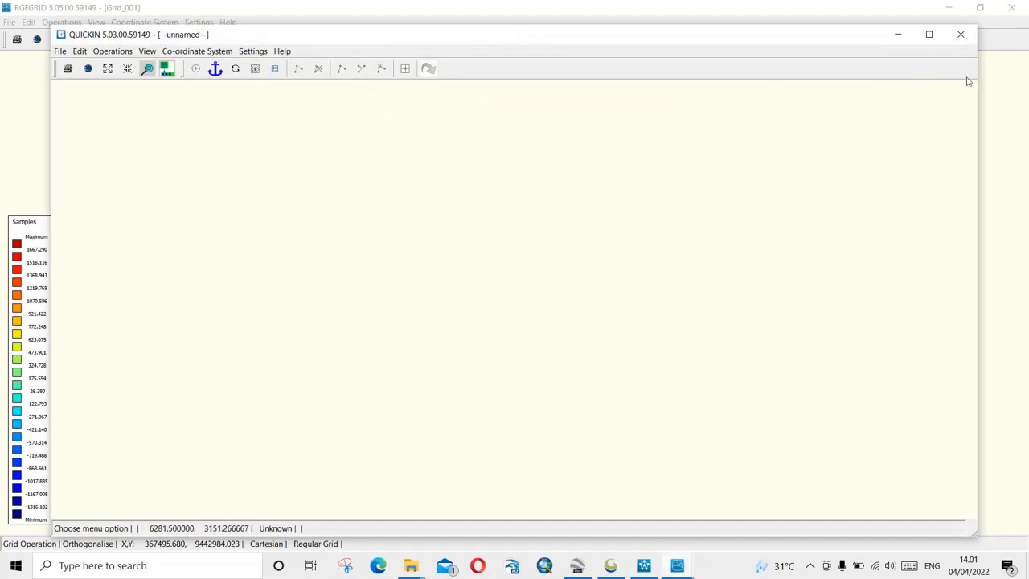
left_click(929, 34)
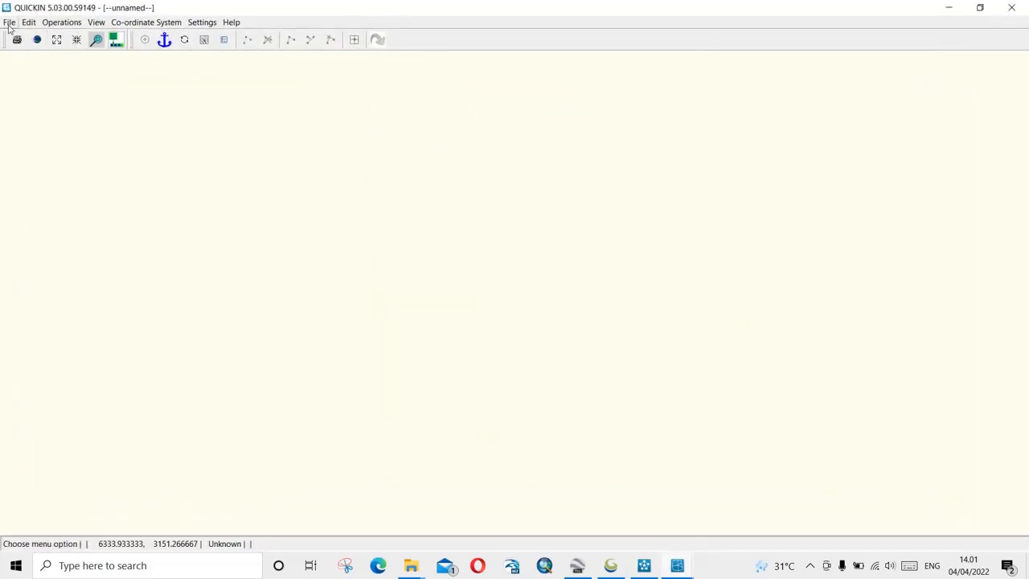
Step: Open the coastline land boundary file in the empty QUICKIN project
left_click(9, 22)
mouse_move(49, 107)
left_click(146, 111)
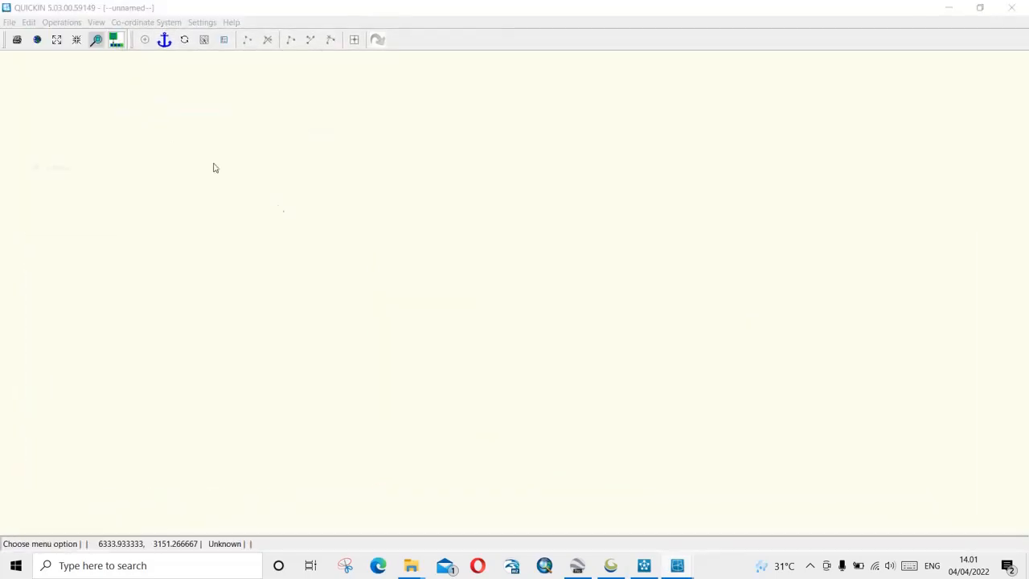
double_click(165, 128)
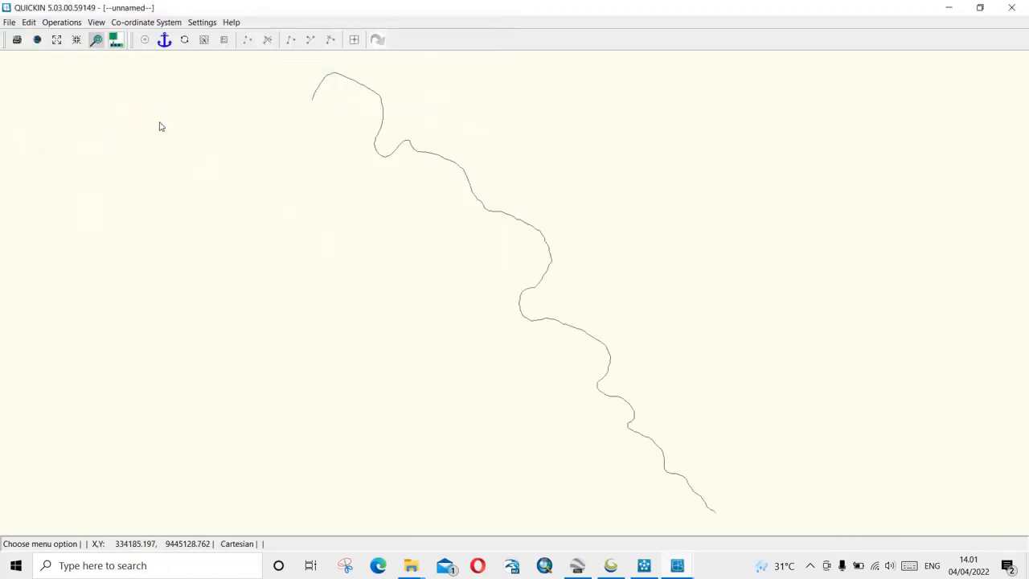
Step: Import the RGFGRID computational grid Grid_001 over the coastline
left_click(9, 21)
mouse_move(36, 107)
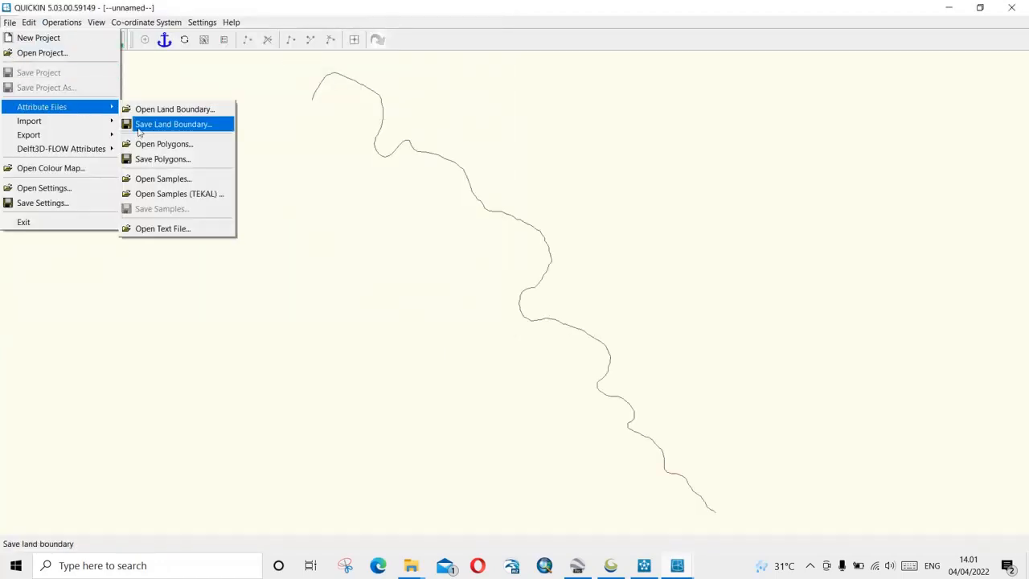
mouse_move(85, 122)
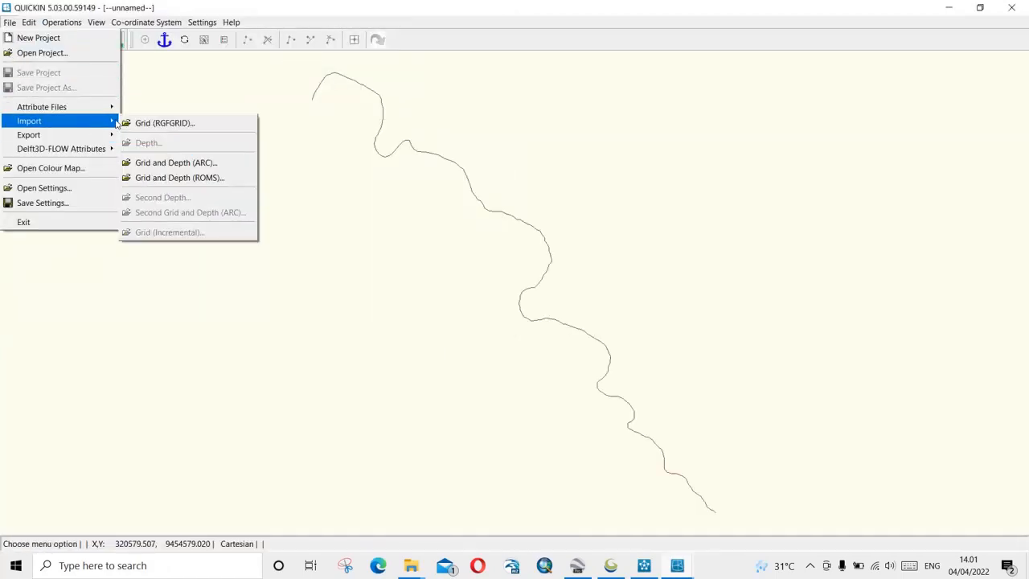
left_click(161, 123)
double_click(164, 129)
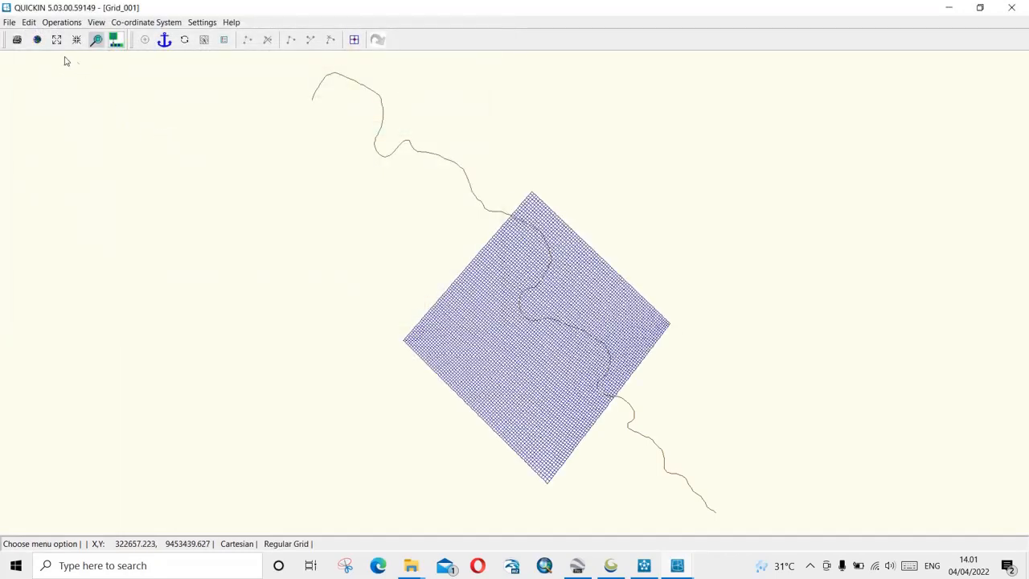
Step: Open the samples file Bathymetry (-).xyz from the 14 Latihan Tsunami folder
left_click(8, 22)
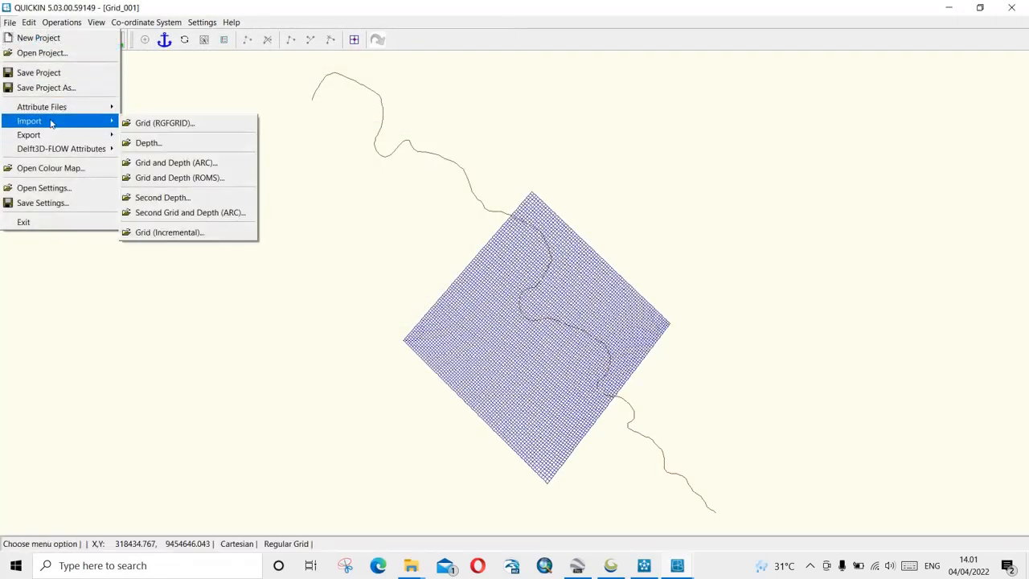
mouse_move(95, 107)
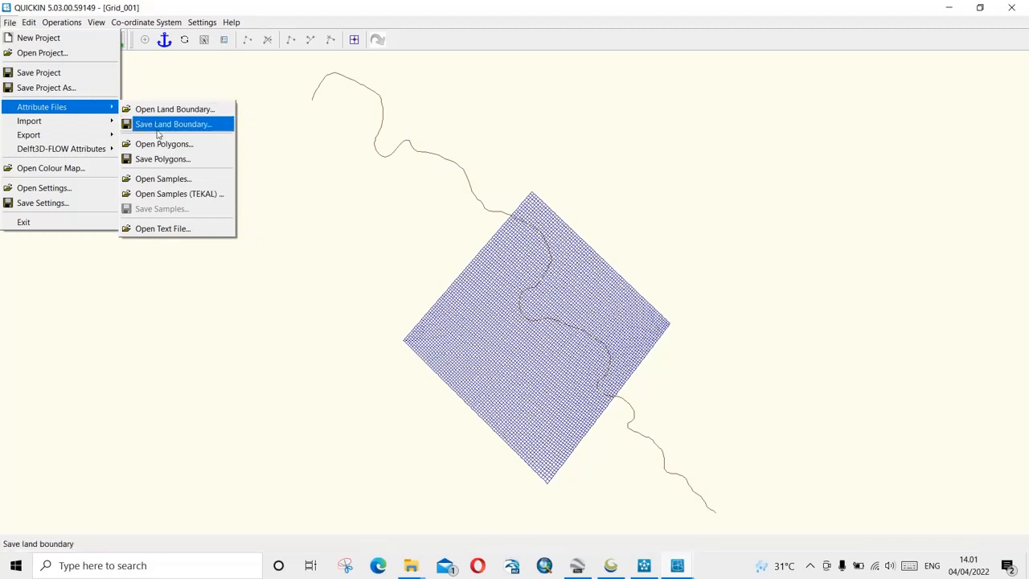
left_click(164, 180)
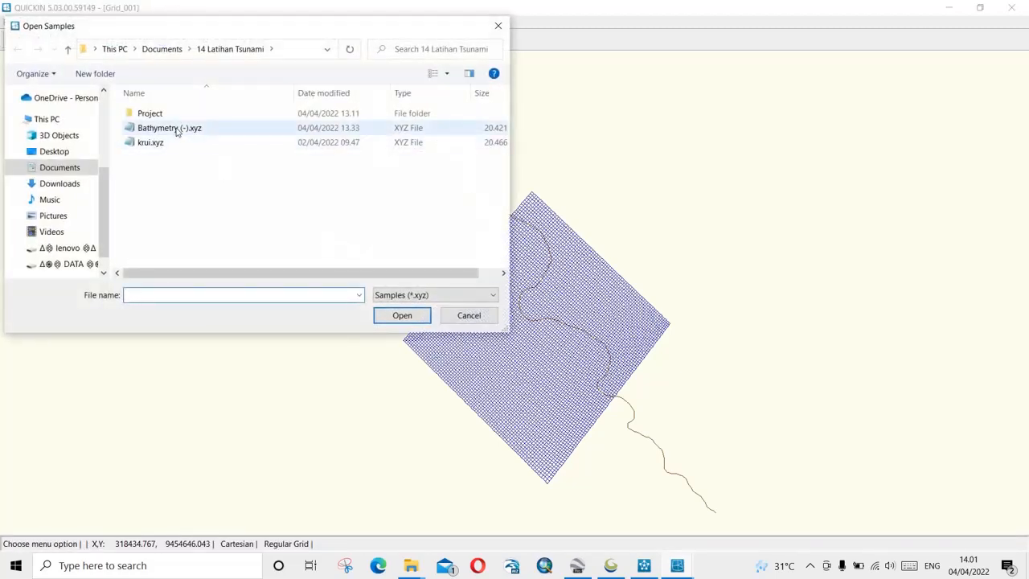
left_click(177, 131)
double_click(177, 131)
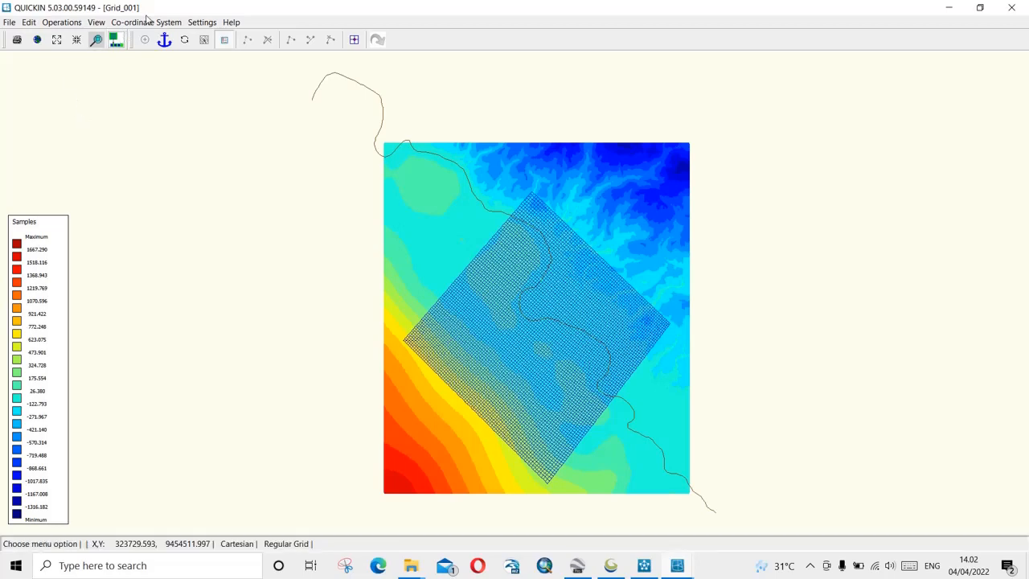
Step: Interpolate the bathymetry samples onto the grid with Triangular Interpolation
left_click(58, 23)
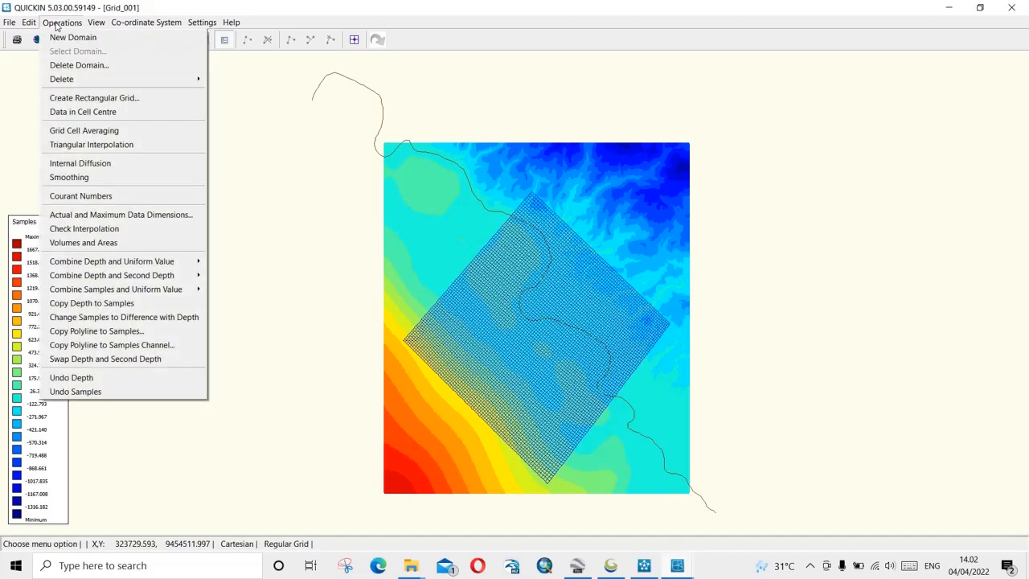
left_click(80, 148)
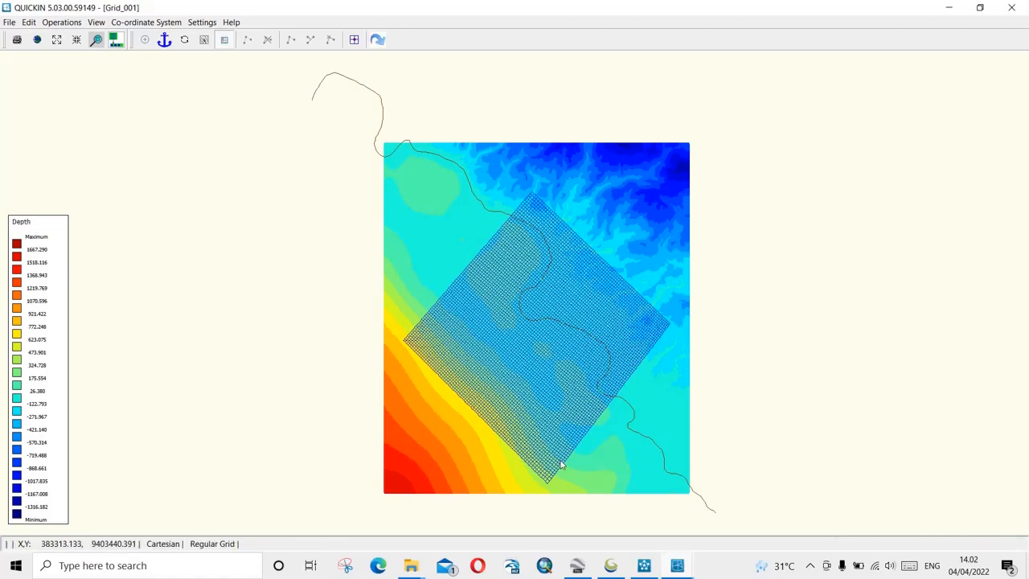
left_click(7, 24)
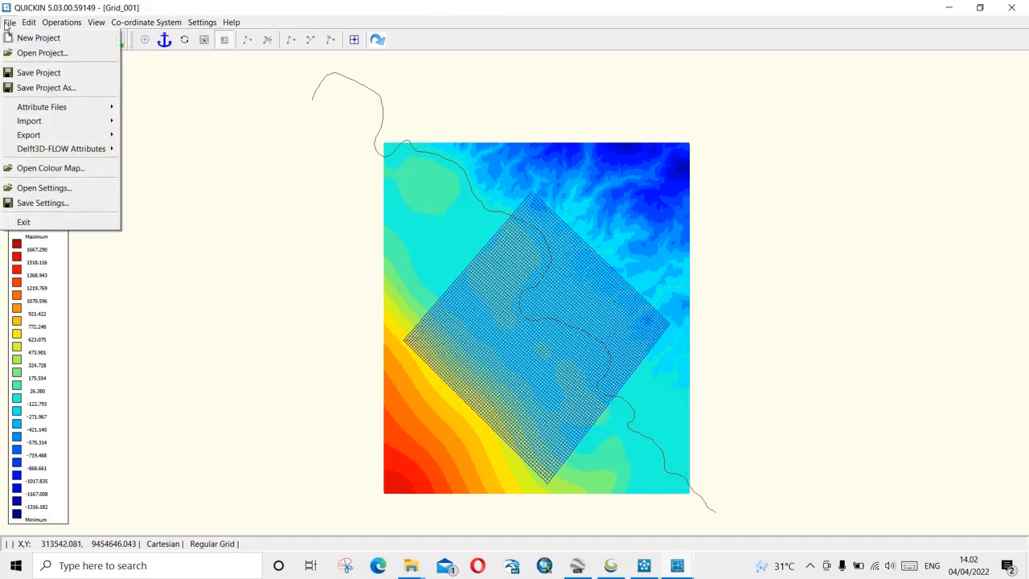
left_click(297, 9)
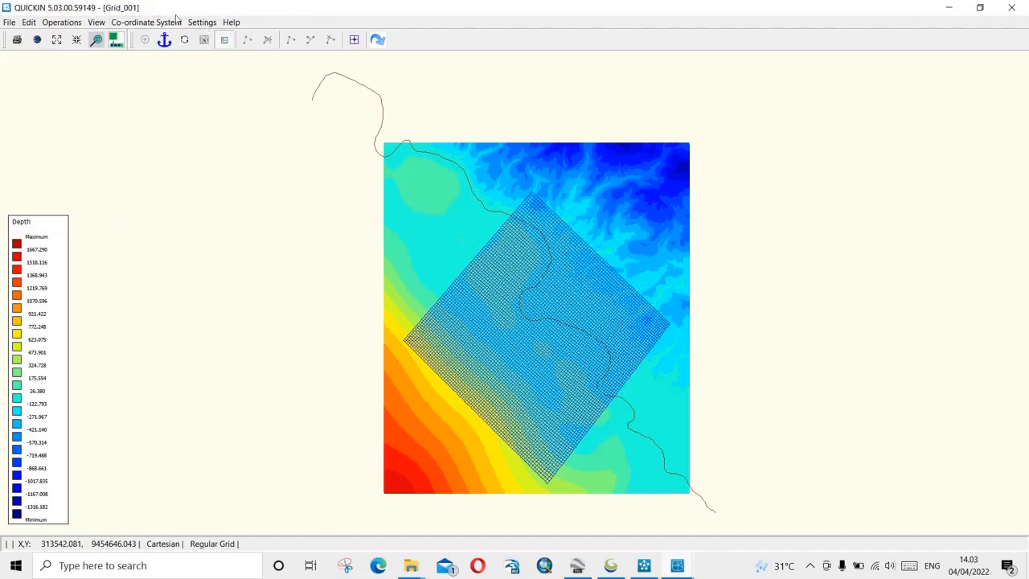
Step: Hide the samples so only the grid depth is displayed, and apply Smoothing to the interpolated depth
left_click(95, 22)
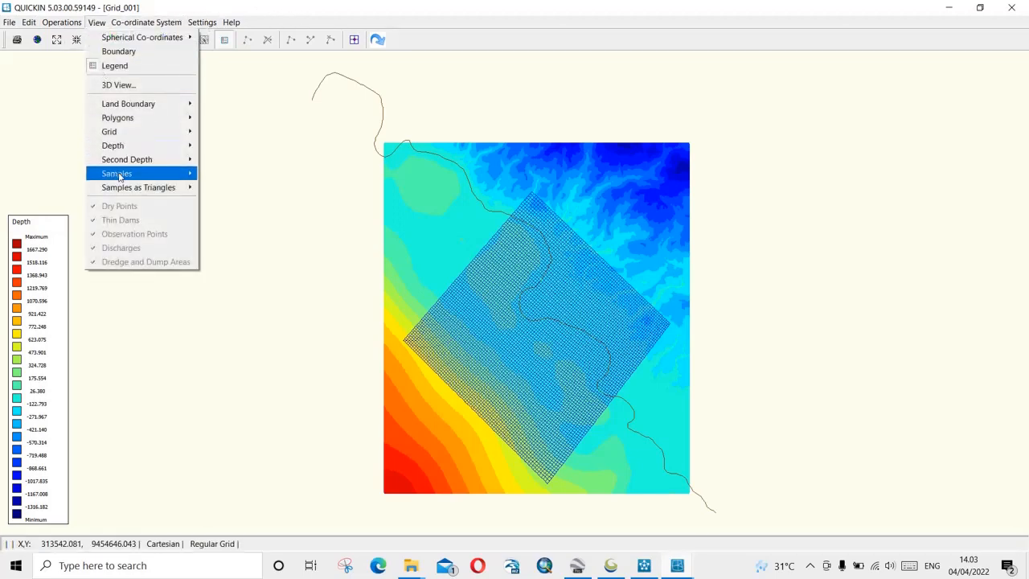
mouse_move(128, 173)
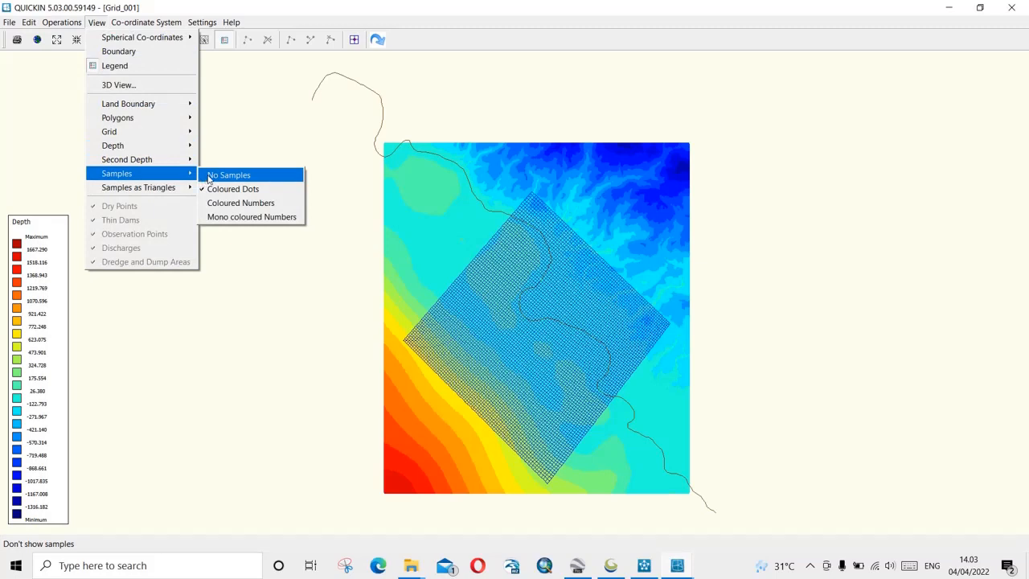
left_click(209, 175)
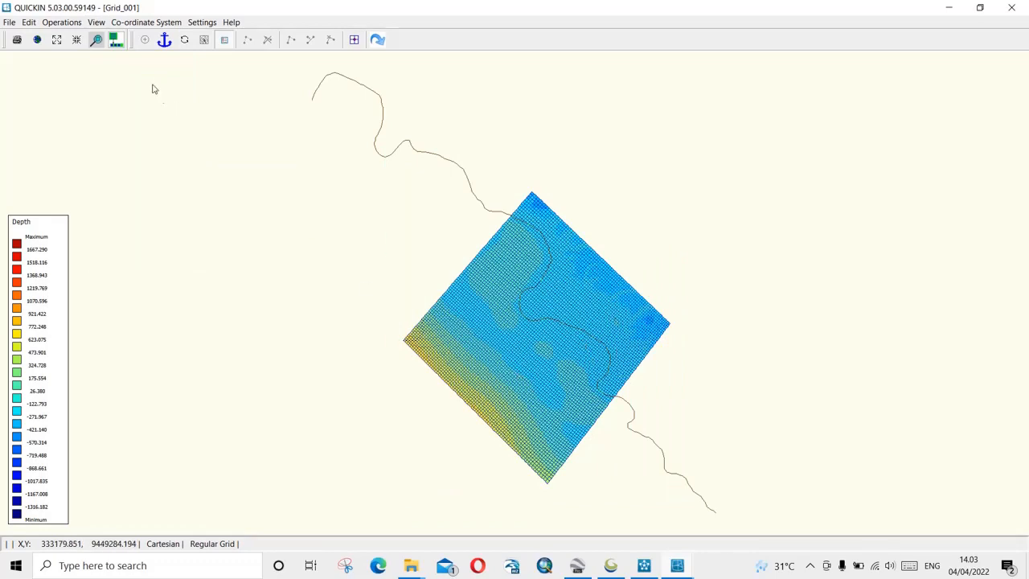
left_click(59, 22)
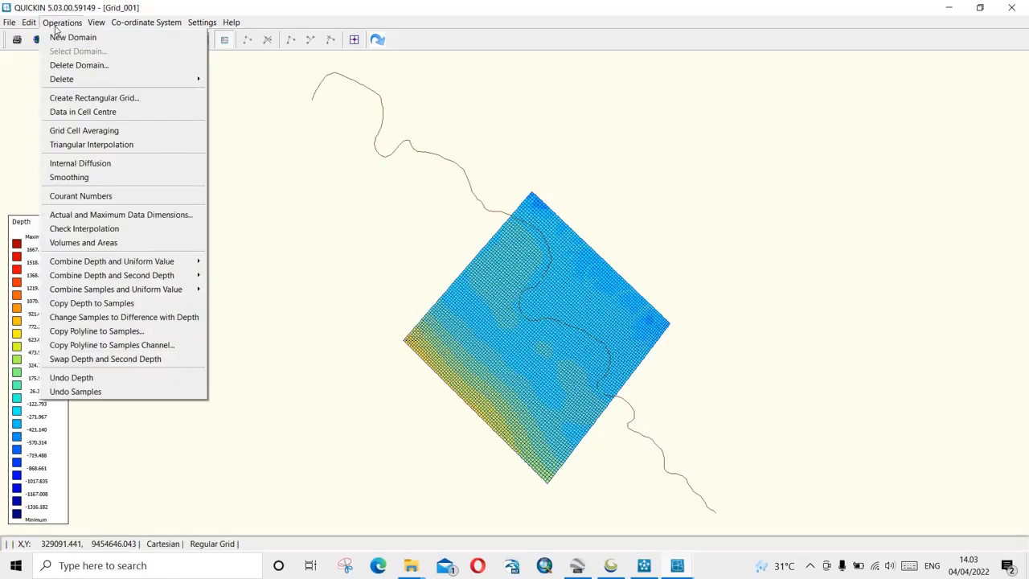
left_click(85, 184)
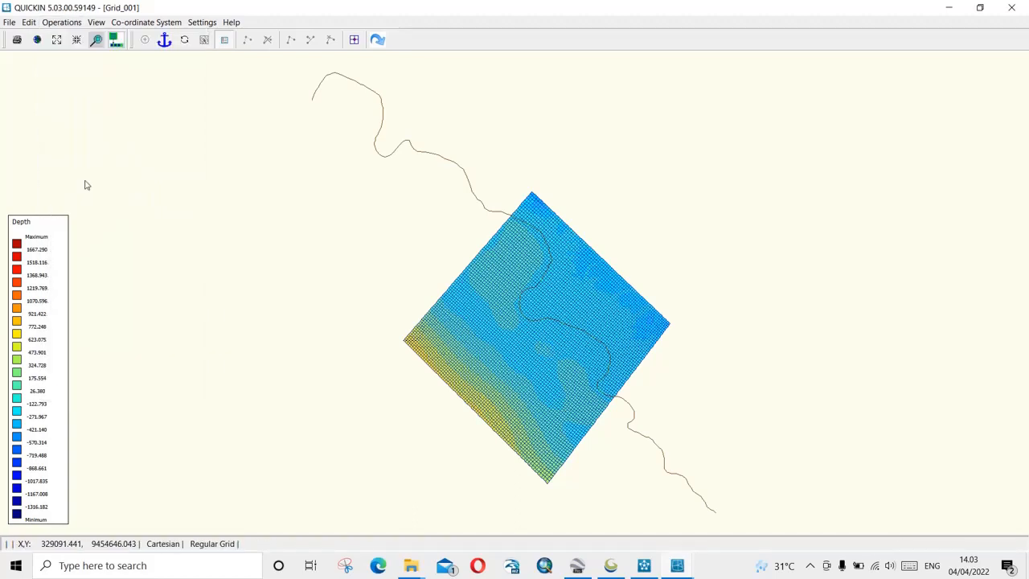
Step: Export the smoothed depth as Test Tsunami in .dep format to the 14 Latihan Tsunami folder
left_click(9, 21)
mouse_move(40, 151)
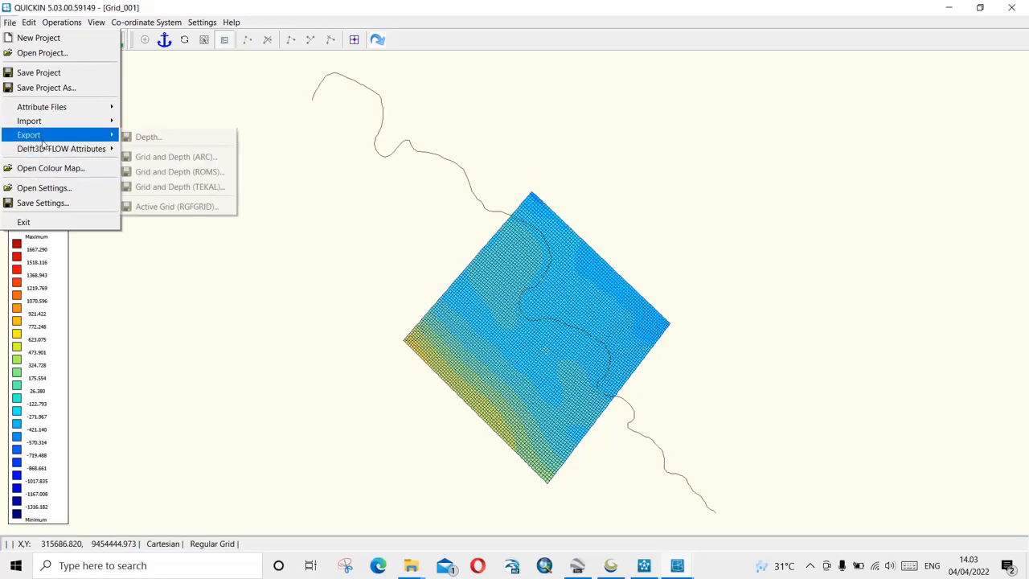
left_click(171, 138)
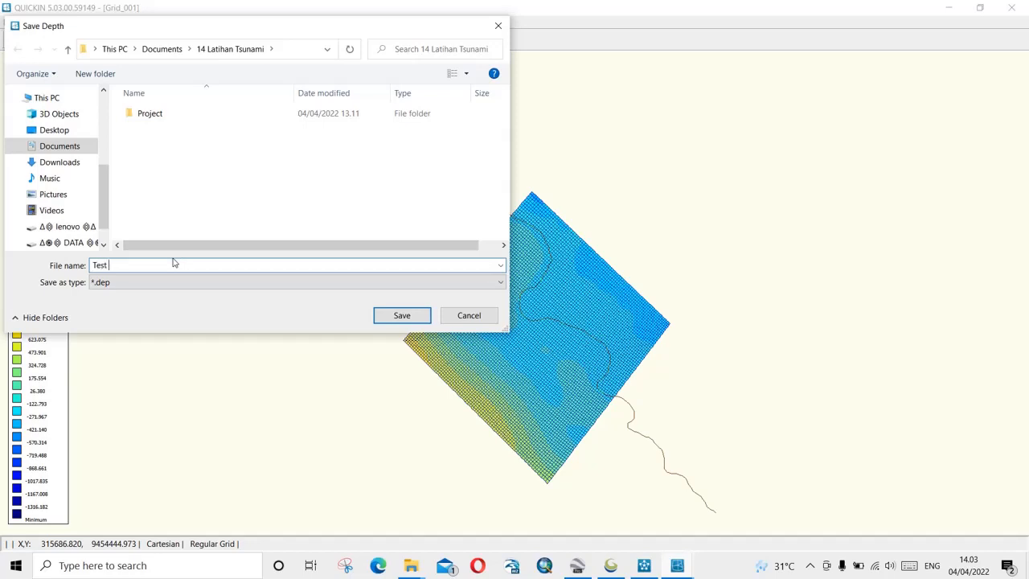
type("Test Tsunami")
key("Return")
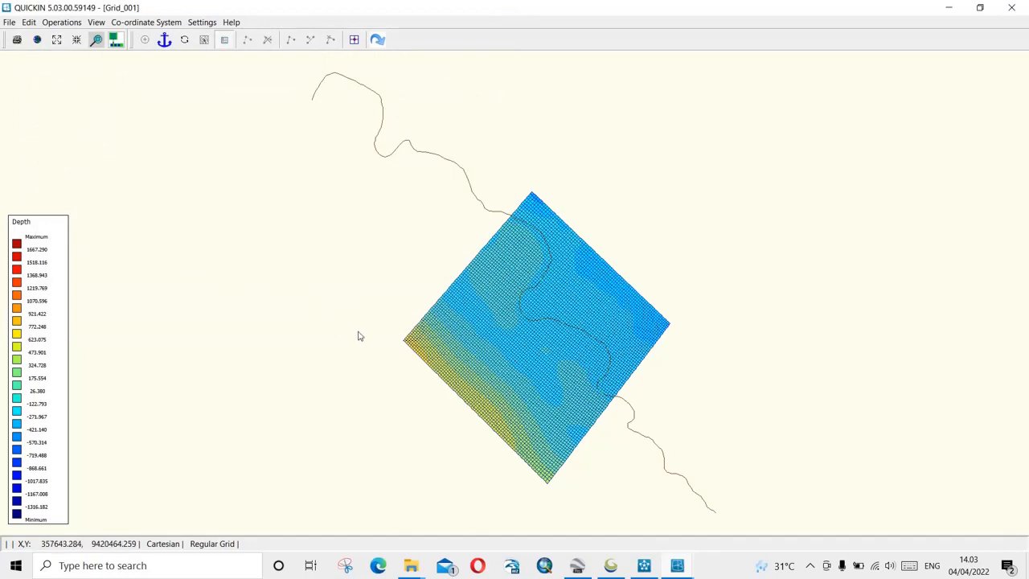
Step: Switch back to the RGFGRID window and derefine the regular grid
mouse_move(644, 568)
left_click(644, 566)
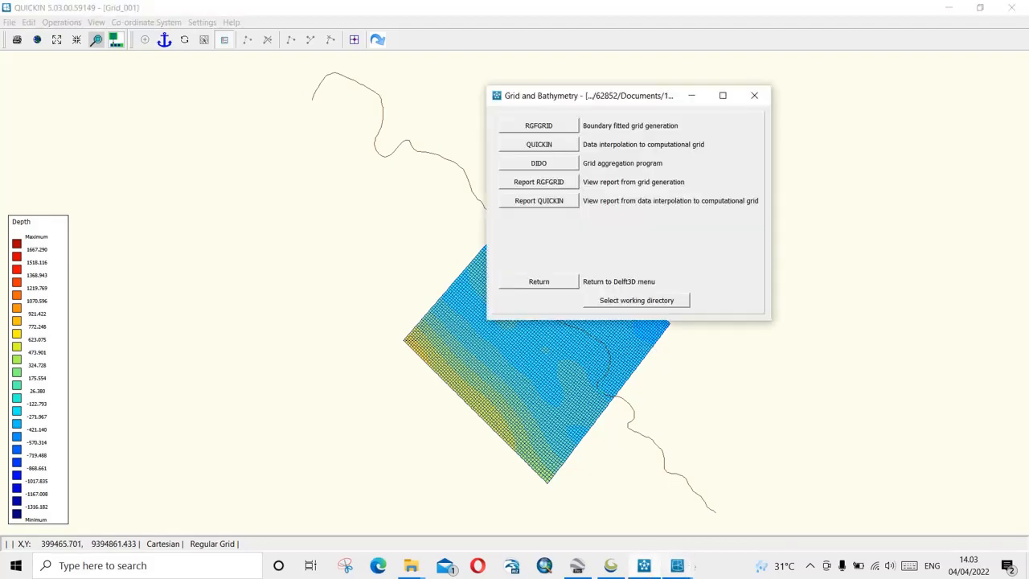
left_click(644, 566)
mouse_move(676, 565)
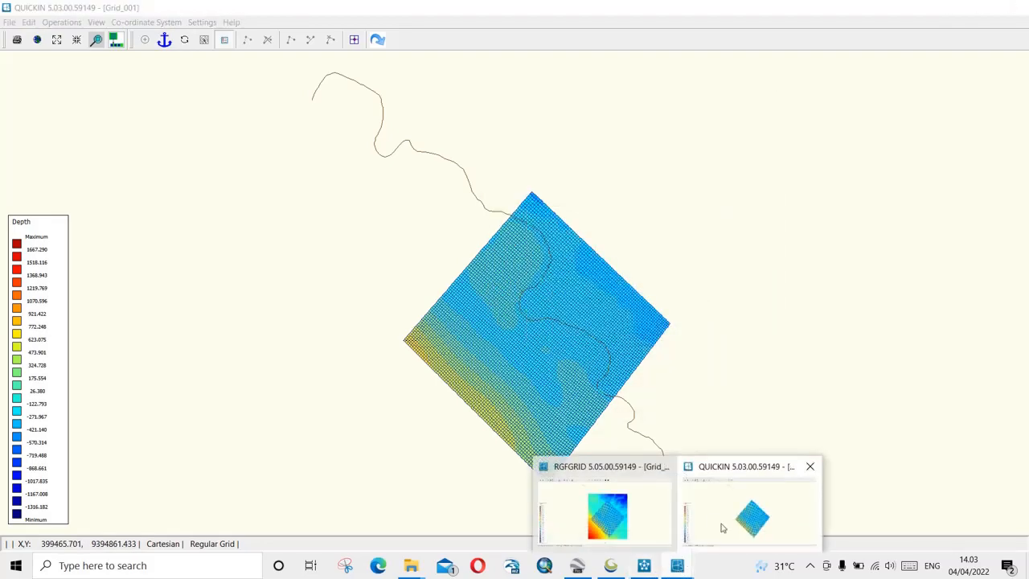
mouse_move(648, 528)
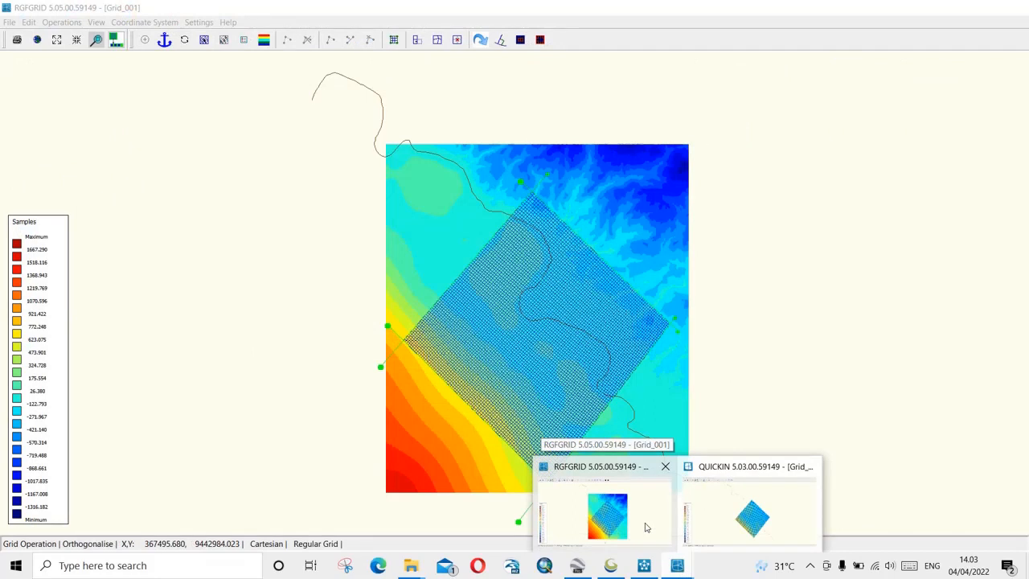
left_click(648, 527)
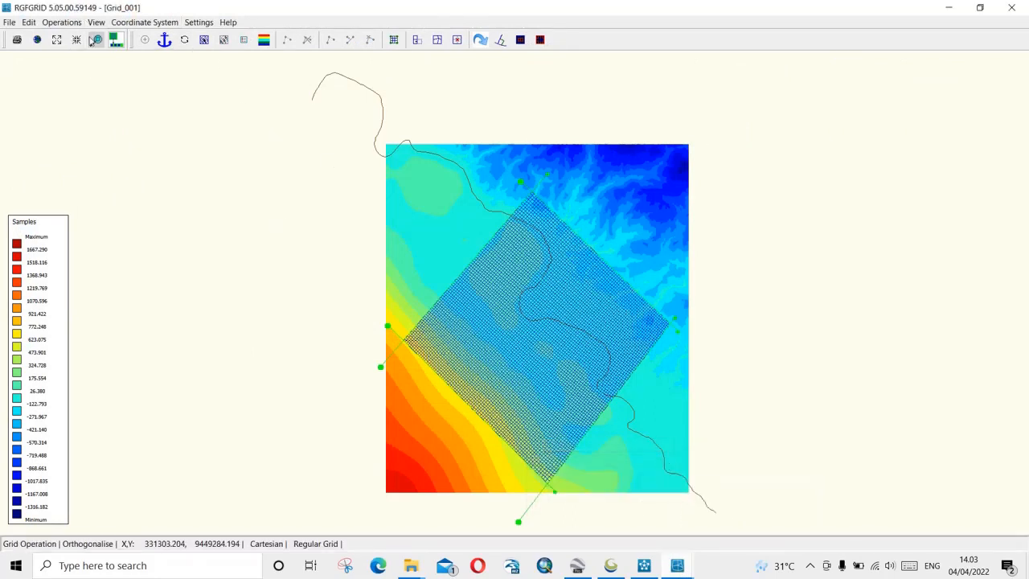
left_click(62, 22)
mouse_move(109, 184)
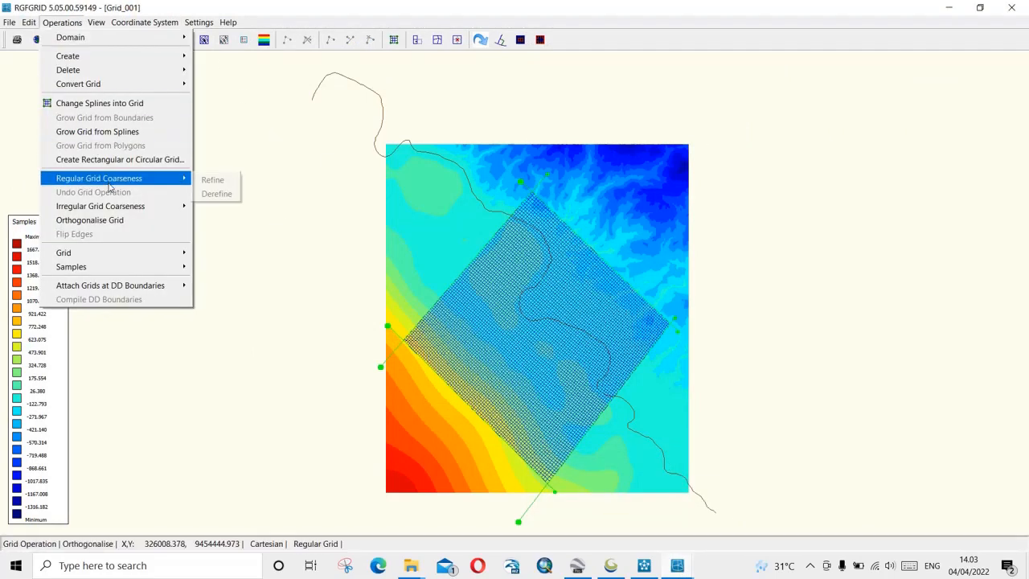
left_click(226, 194)
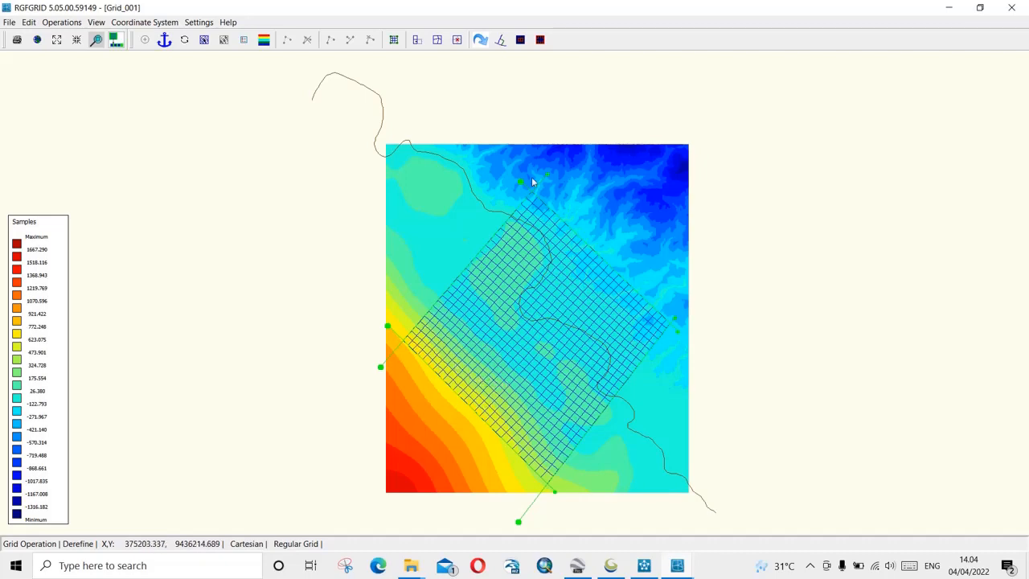
Step: Orthogonalise the derefined grid twice
left_click(64, 23)
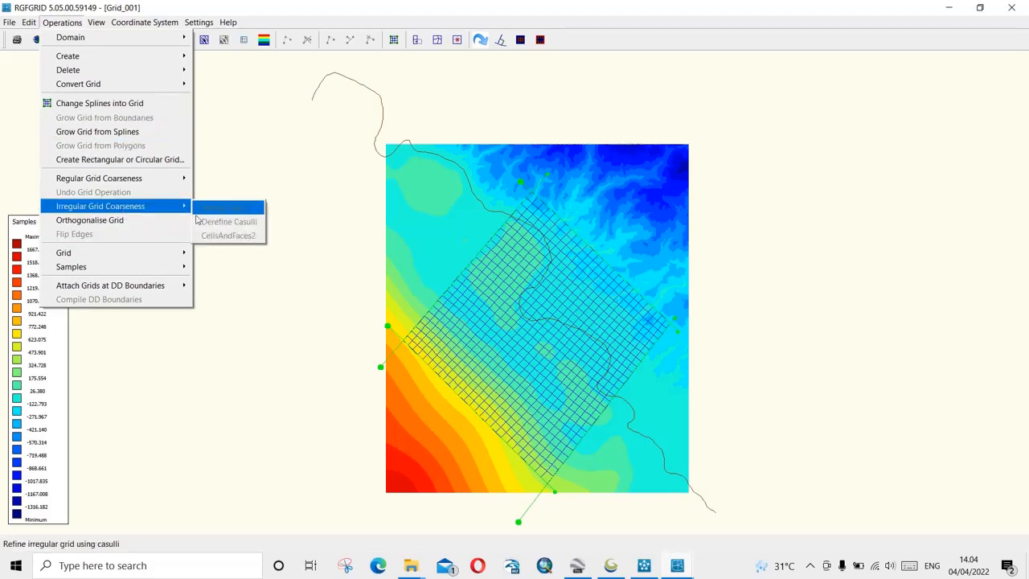
left_click(120, 220)
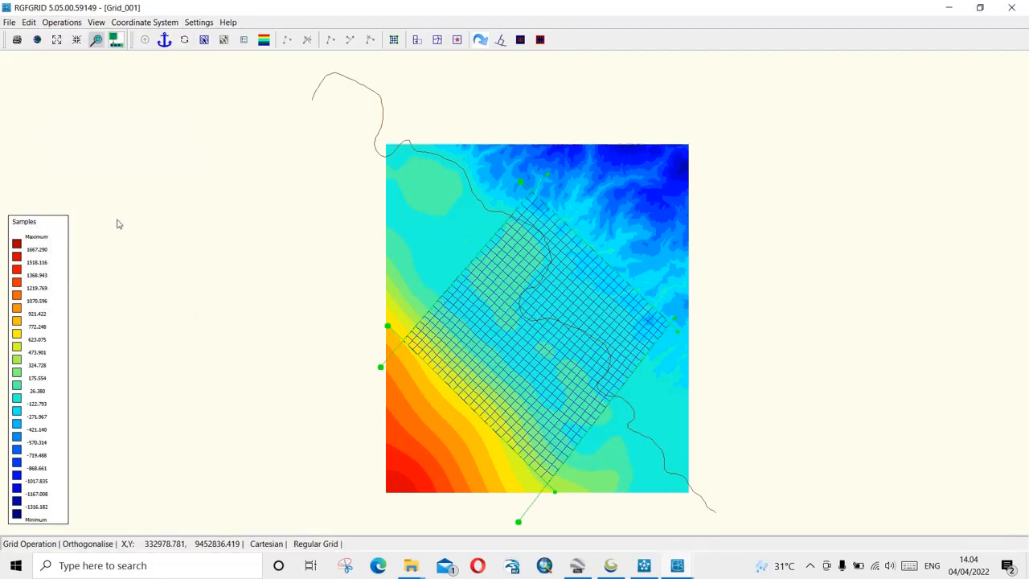
left_click(61, 22)
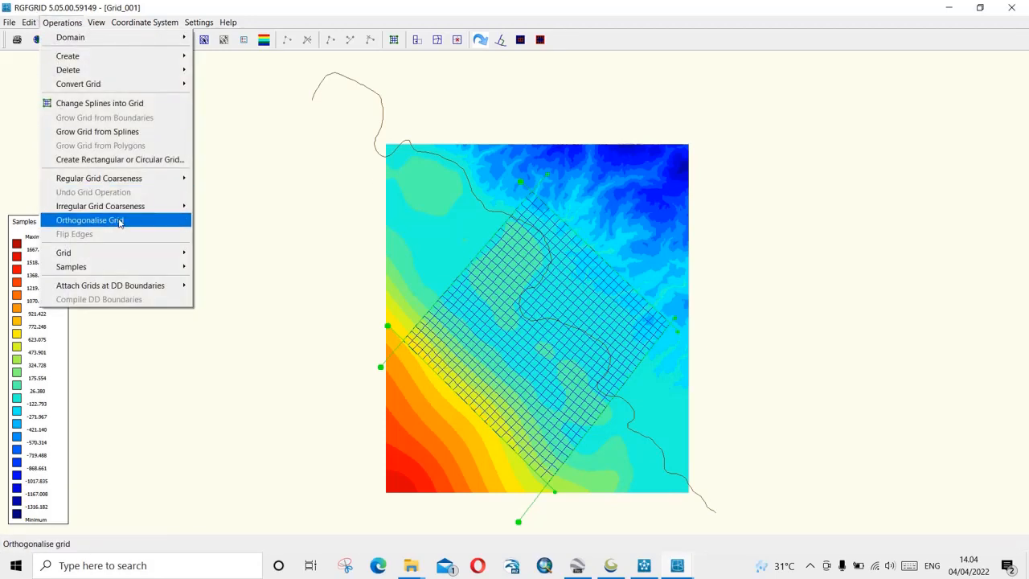
left_click(119, 220)
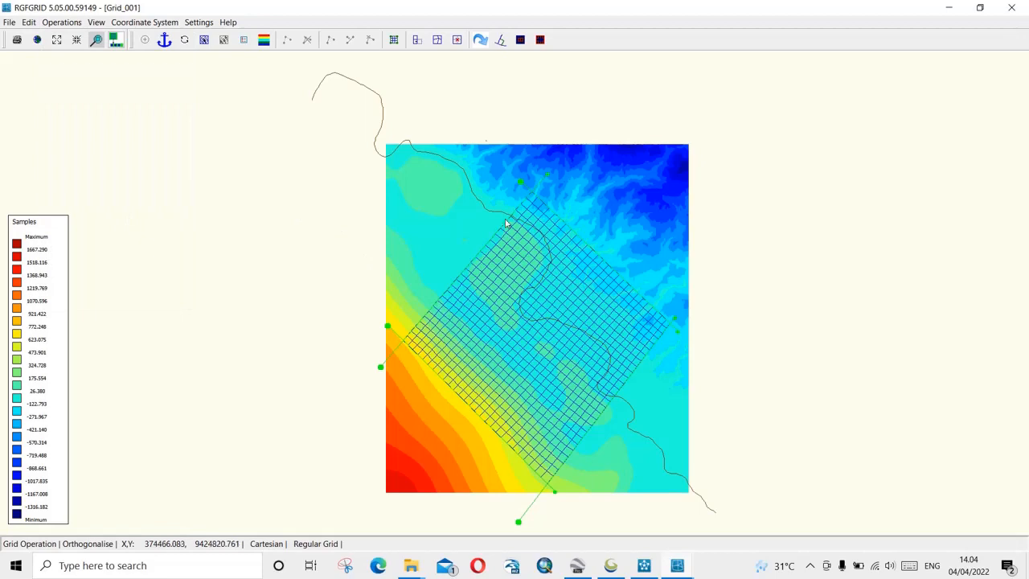
Step: Export the derefined grid in Delft3D-FLOW format as Grid_kasar.grd to the 14 Latihan Tsunami folder
left_click(9, 21)
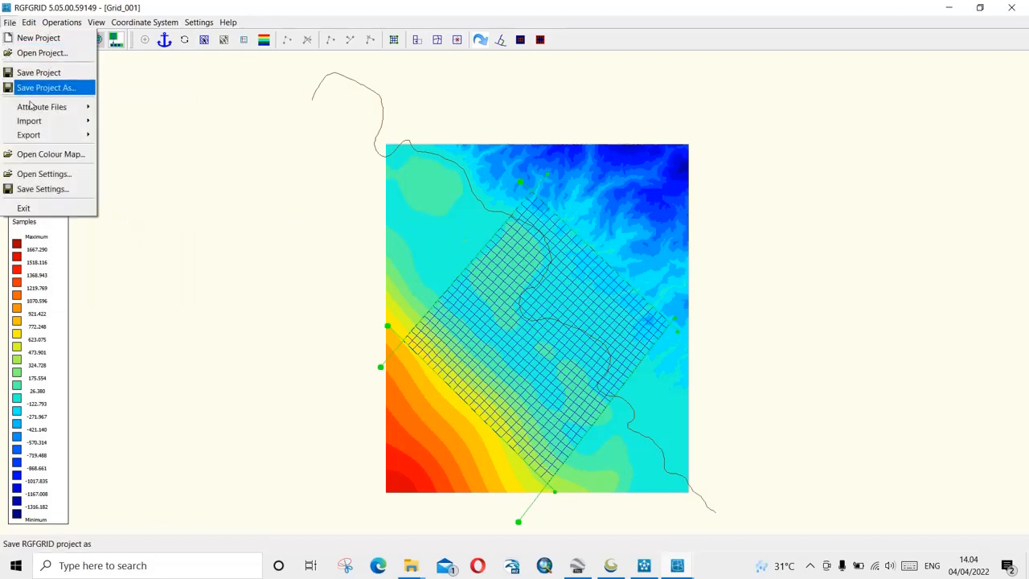
mouse_move(67, 135)
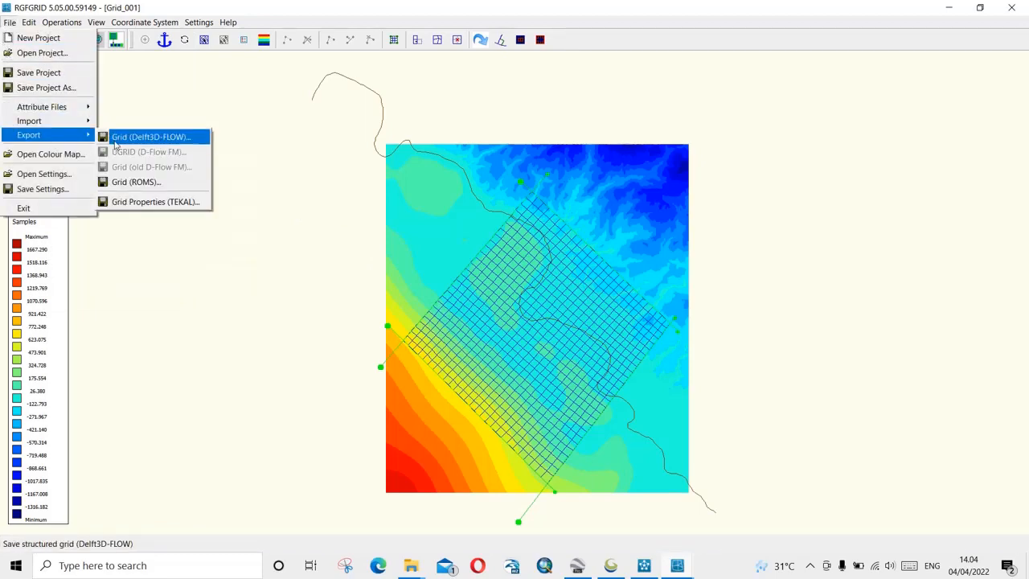
left_click(129, 138)
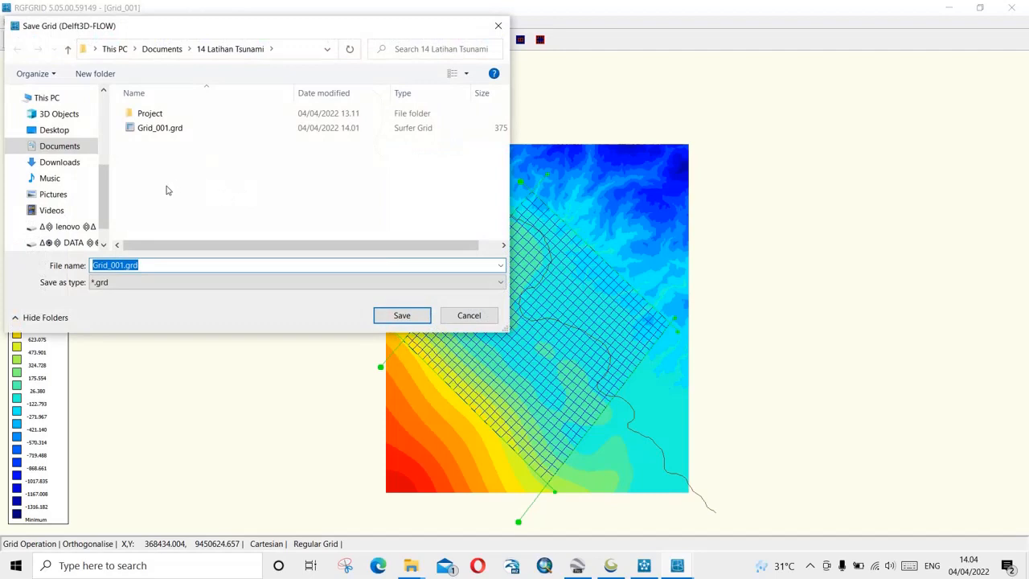
left_click_drag(125, 265, 121, 265)
type("kasar")
key("Return")
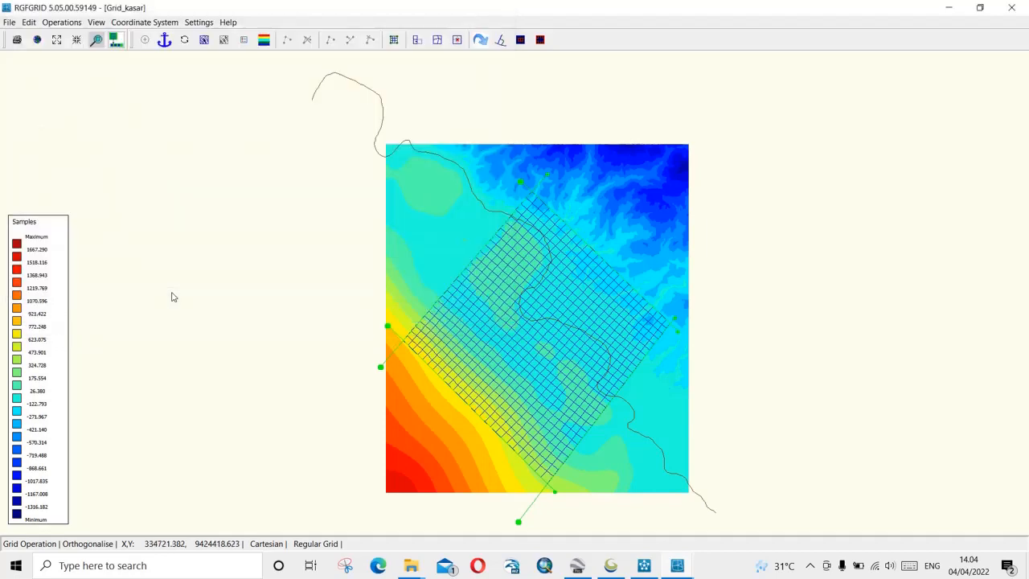
Step: Delete the entire grid and keep the splines
left_click(63, 24)
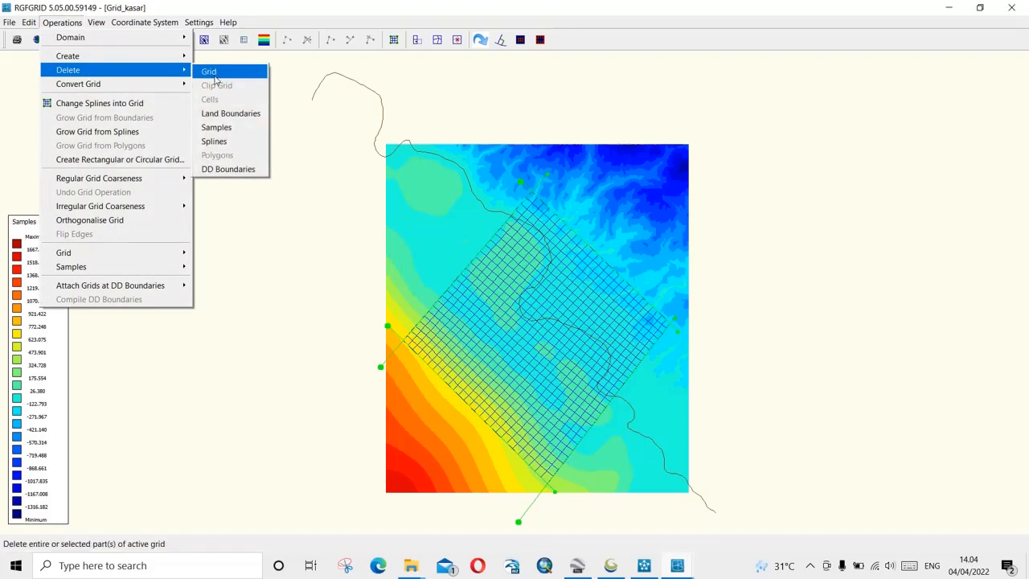
left_click(215, 73)
left_click(474, 291)
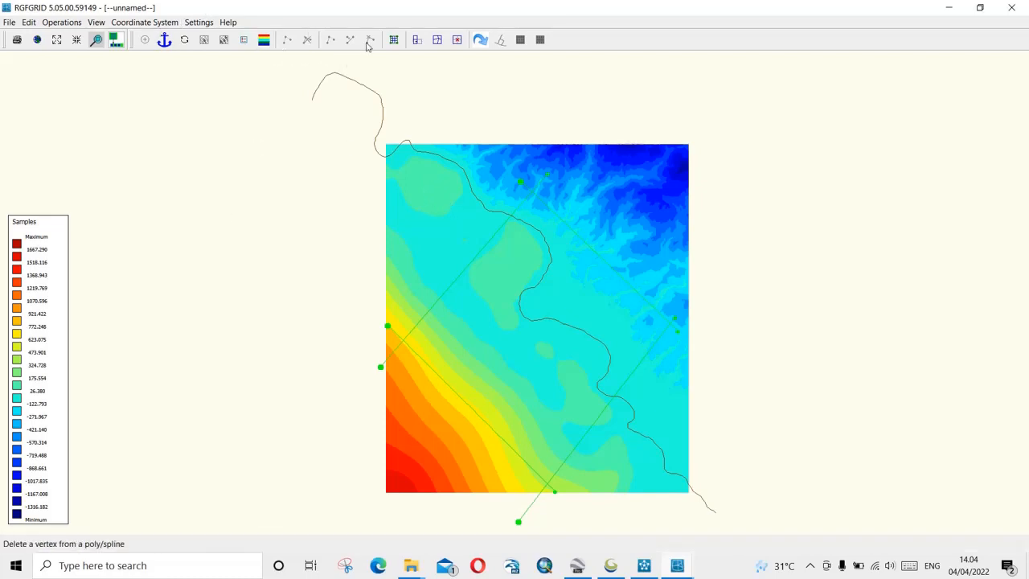
Step: Edit the splines and move the seaward end point of the northwestern cross spline in close to the coast
left_click(29, 21)
mouse_move(55, 120)
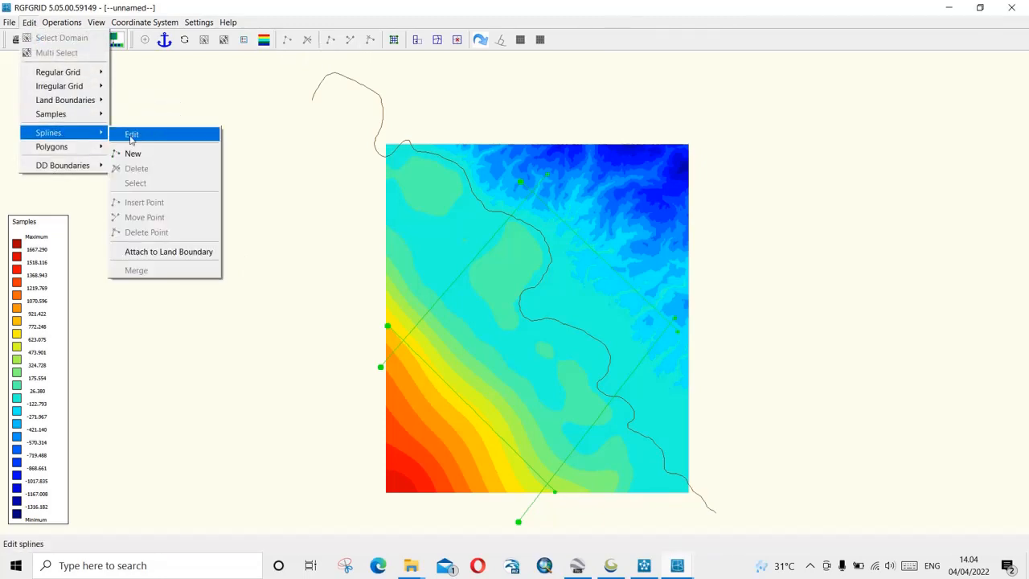
left_click(131, 137)
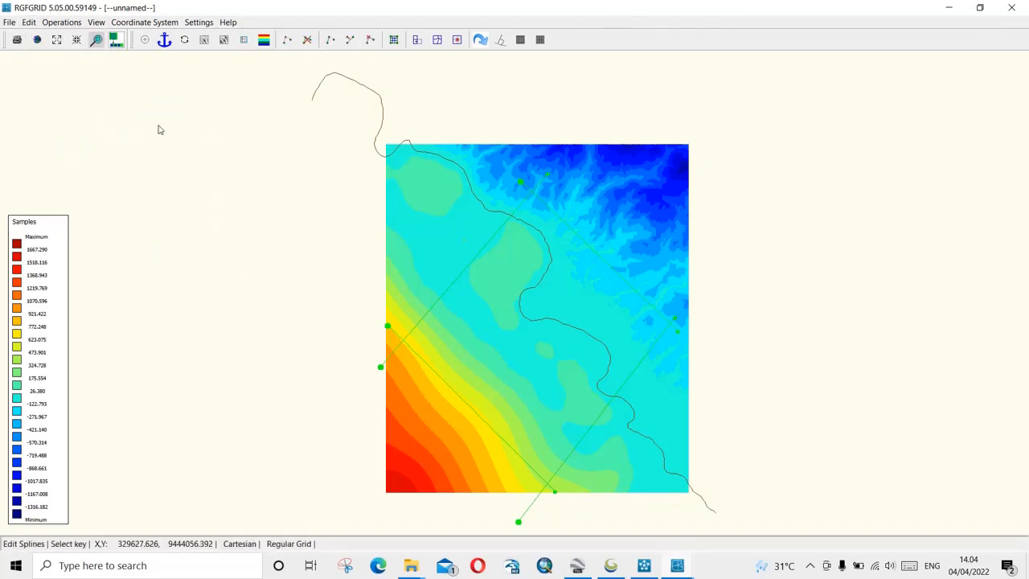
left_click(350, 41)
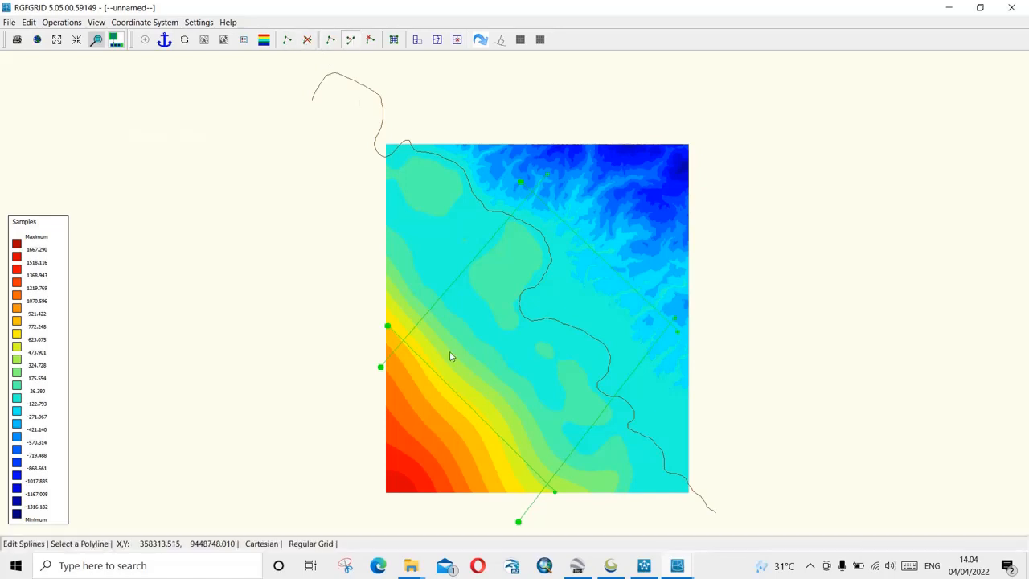
left_click(381, 367)
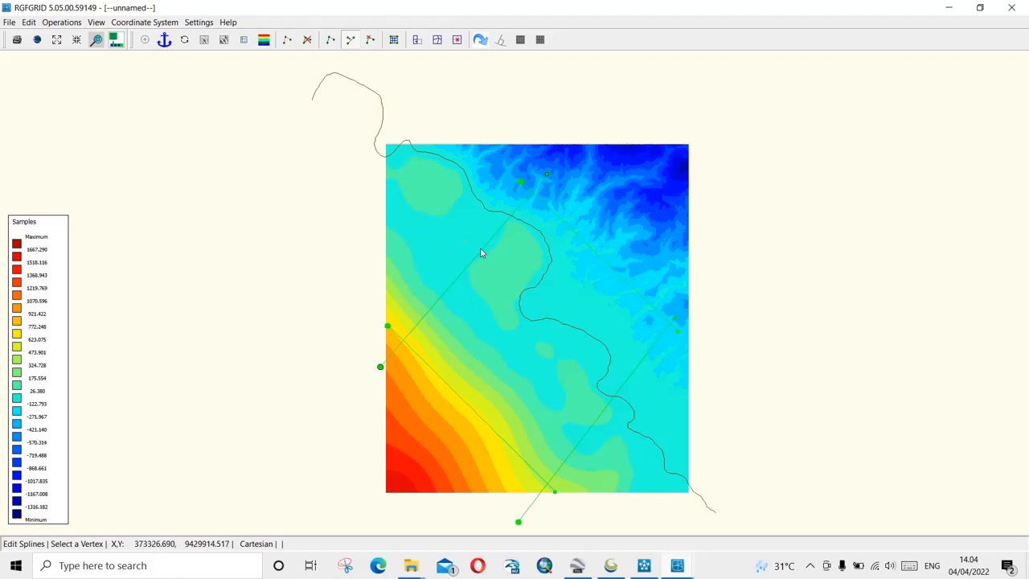
left_click(381, 368)
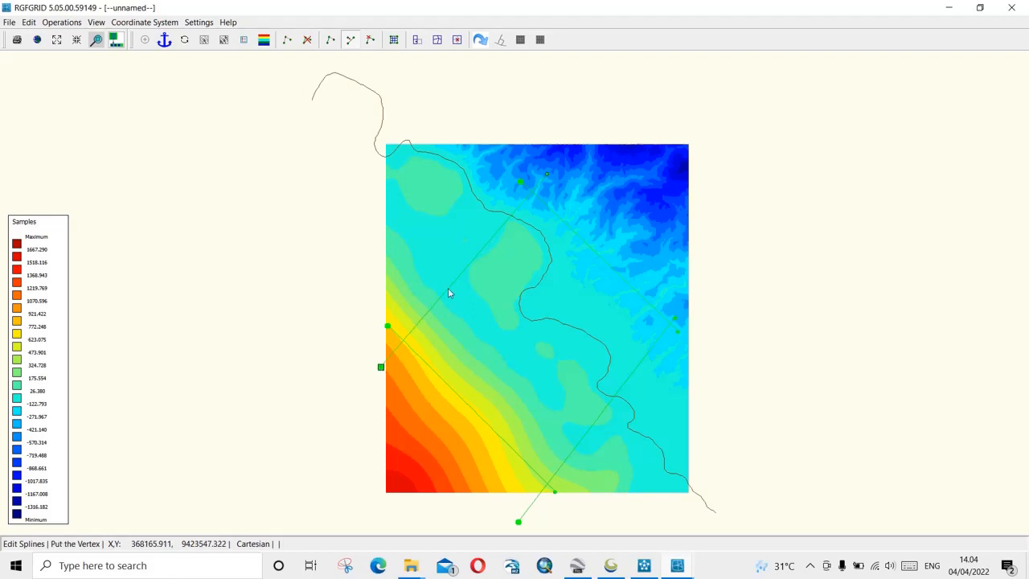
left_click(459, 272)
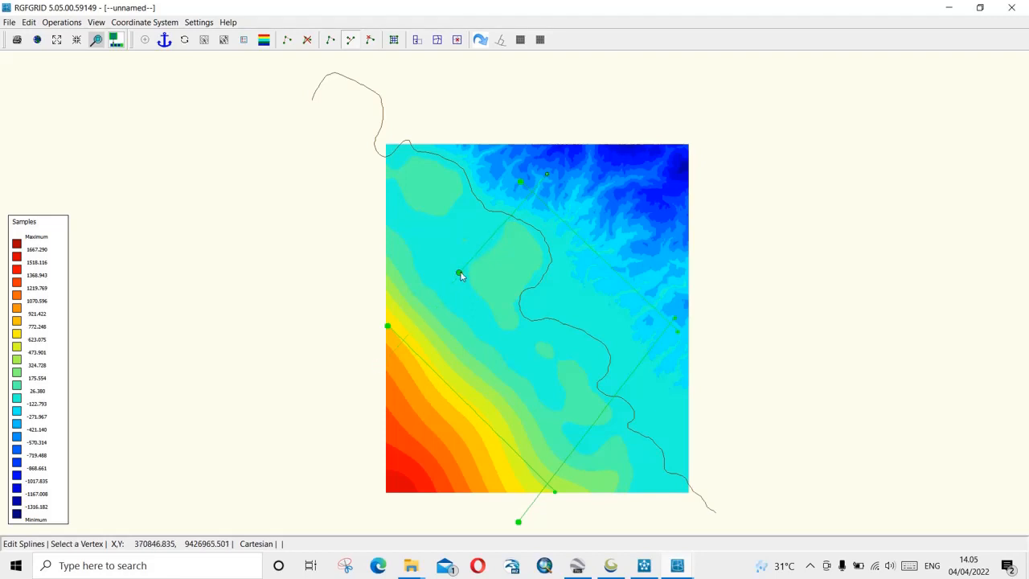
Step: Shorten the southeastern cross spline from both ends towards the coast, and pull the northwestern cross spline's inland end closer to the coast
left_click(517, 522)
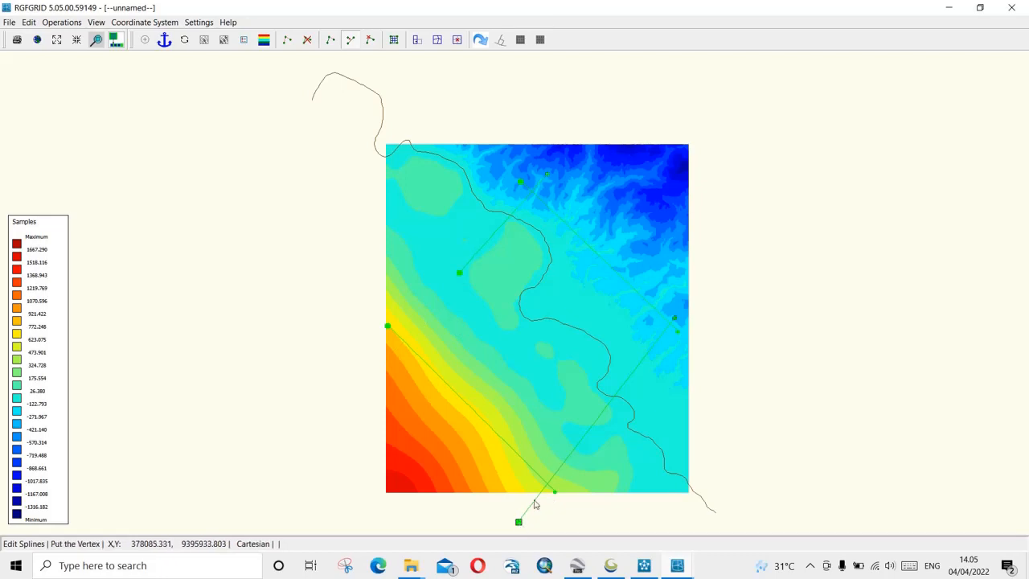
left_click(595, 423)
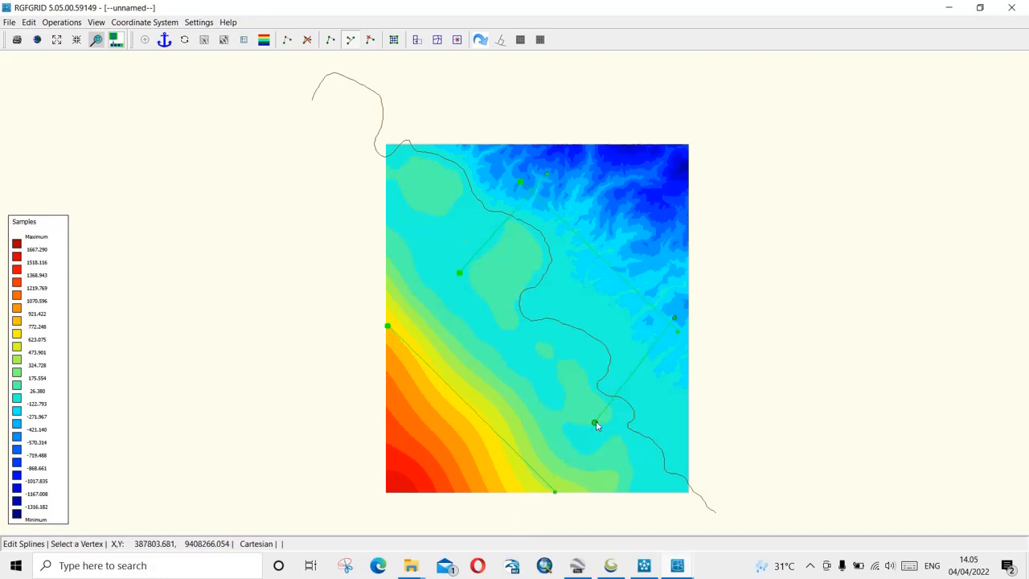
left_click(675, 320)
left_click(675, 319)
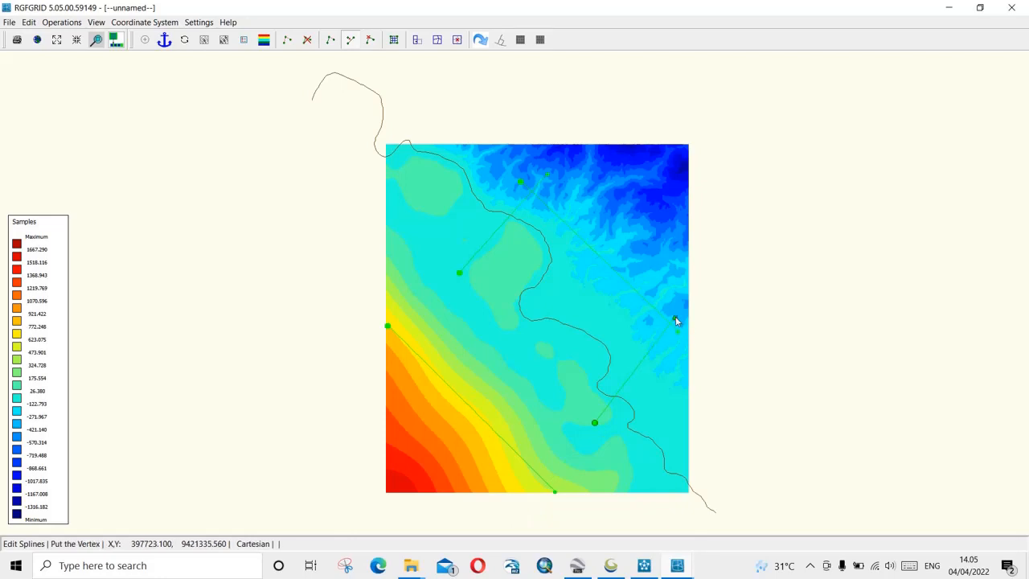
left_click(649, 356)
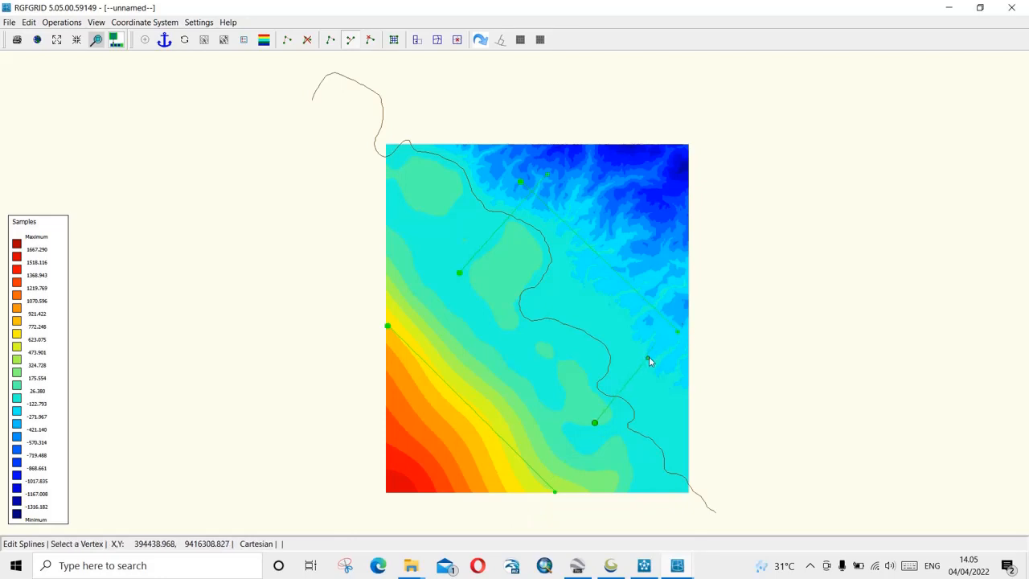
left_click(546, 173)
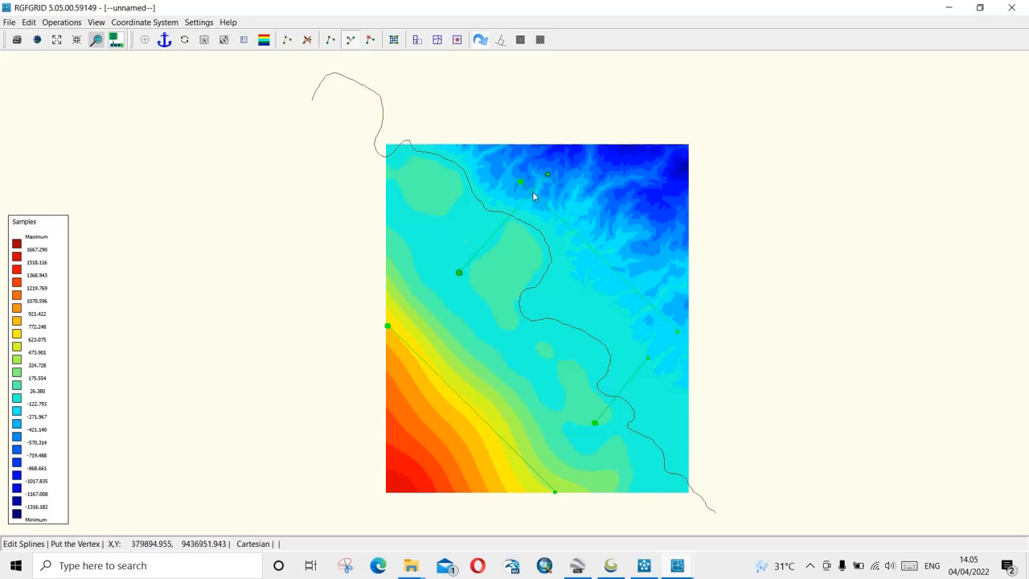
left_click(527, 187)
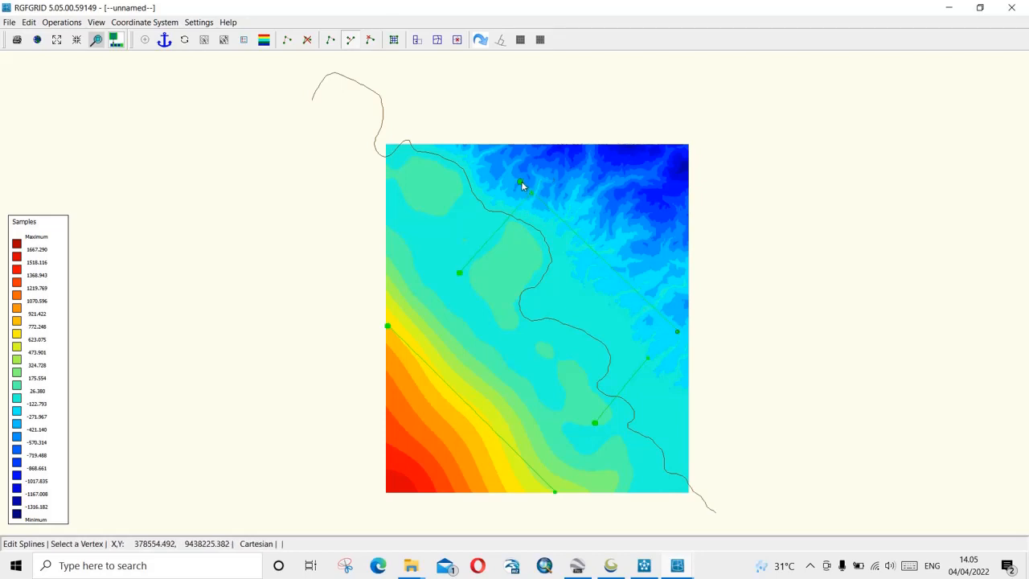
Step: Try shifting both end points of the landward spline seaward to fit the shortened cross splines
left_click(521, 184)
left_click(517, 185)
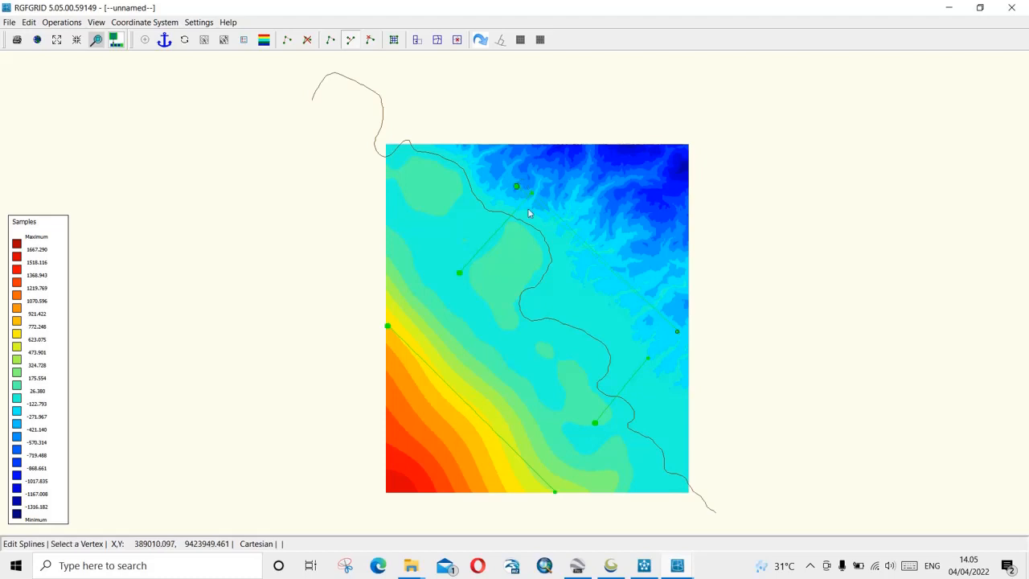
left_click(678, 331)
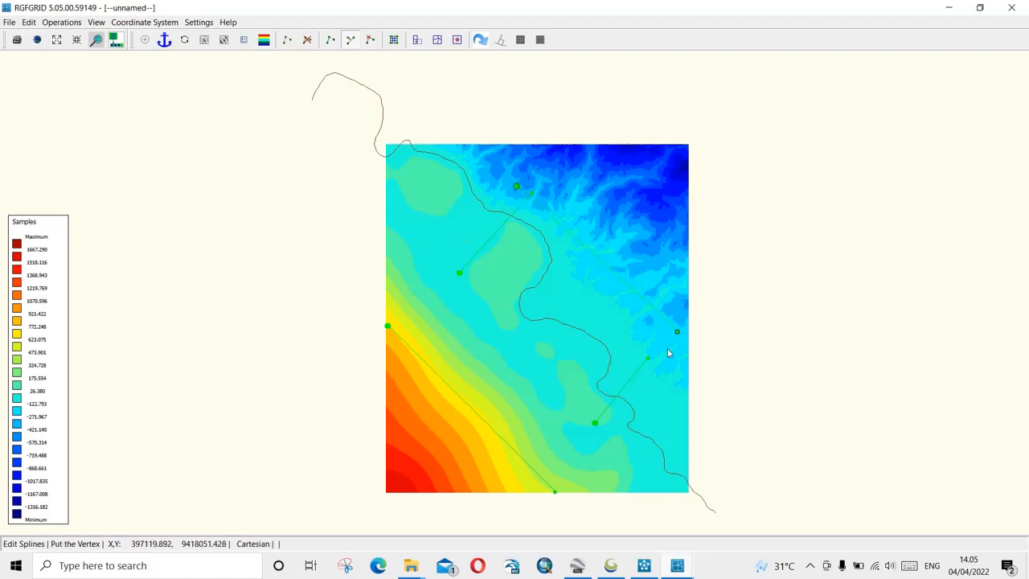
left_click(653, 371)
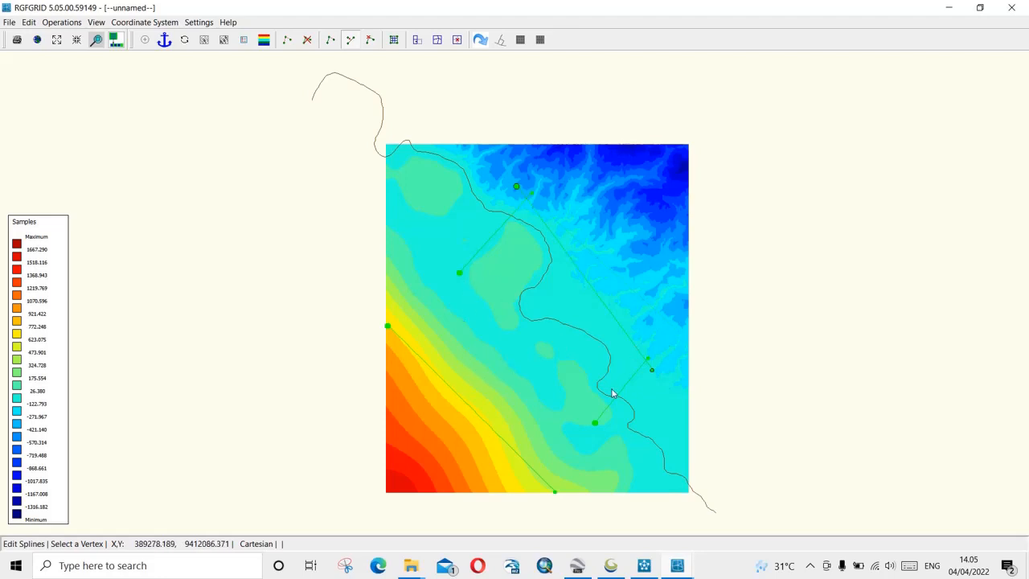
left_click(516, 188)
left_click(508, 194)
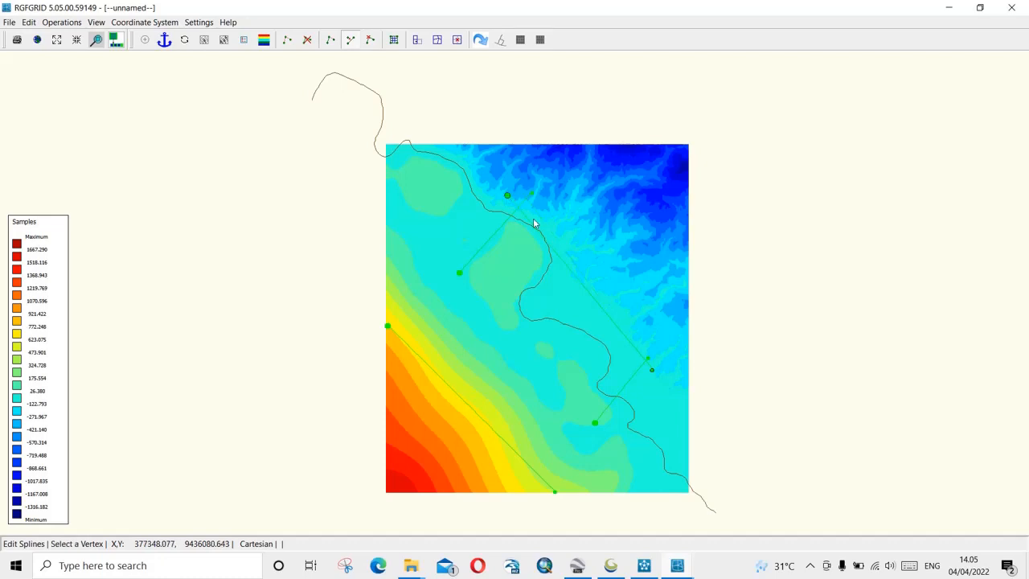
Step: Extend the southeastern cross spline inland and reposition both ends of the landward spline so it crosses both cross splines
left_click(650, 362)
left_click(663, 348)
left_click(651, 369)
left_click(663, 355)
left_click(508, 196)
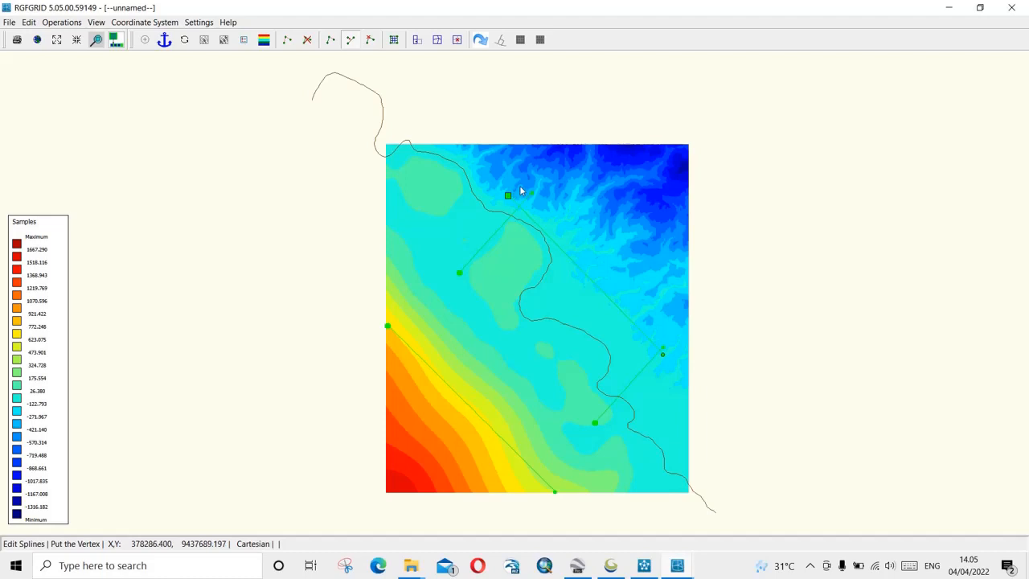
left_click(519, 187)
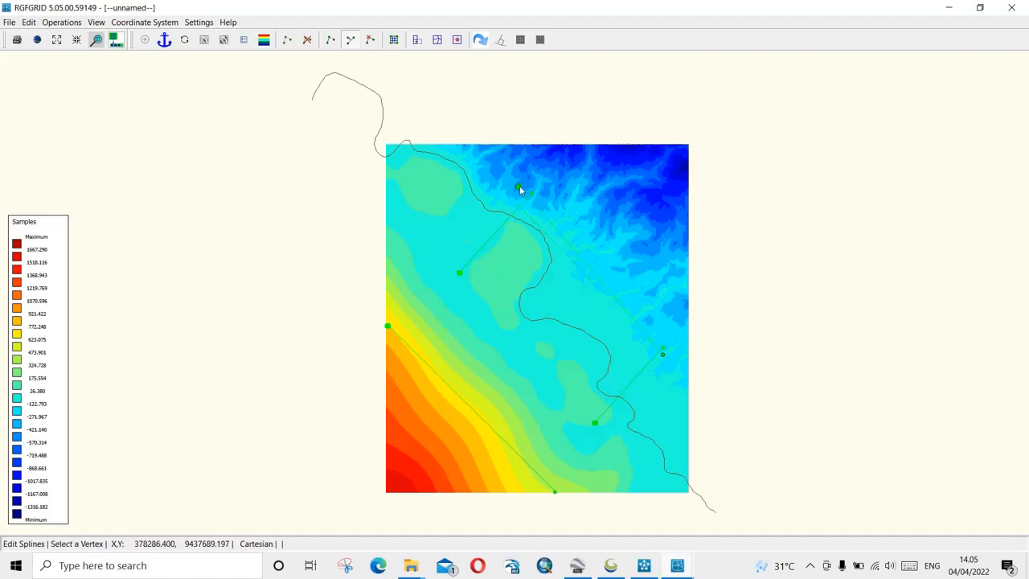
Step: Shift the seaward end point of the northwestern cross spline slightly northward
left_click(460, 275)
left_click(470, 251)
left_click(470, 252)
left_click(460, 244)
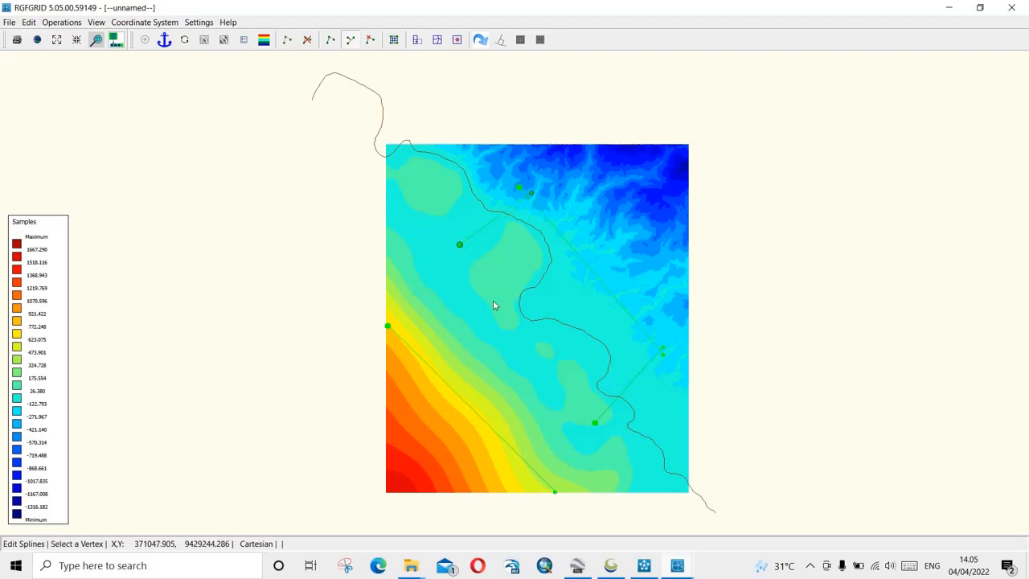
left_click(460, 247)
left_click(458, 250)
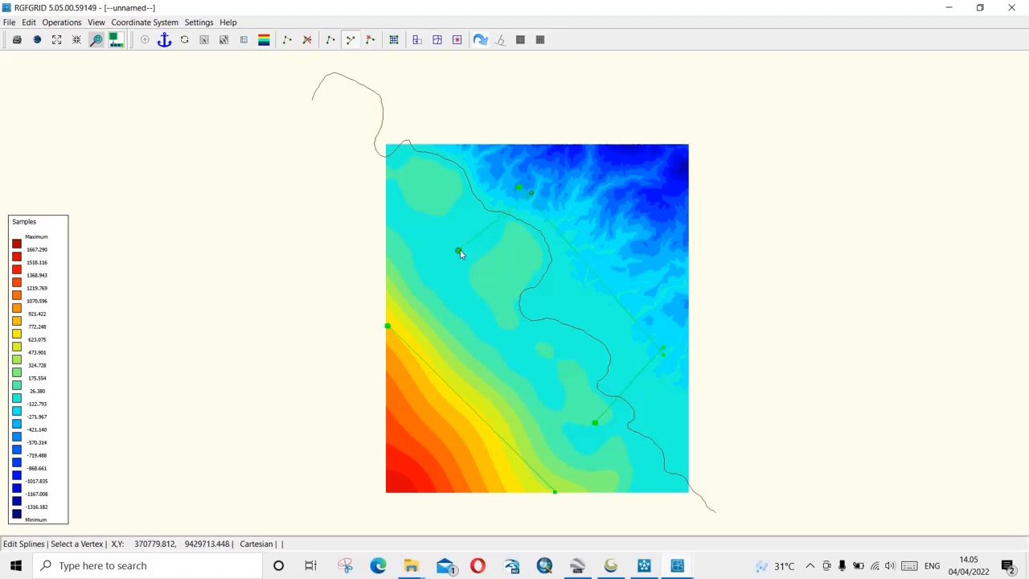
Step: Nudge the seaward end point of the southeastern cross spline slightly northward and finish editing that spline's points
left_click(595, 424)
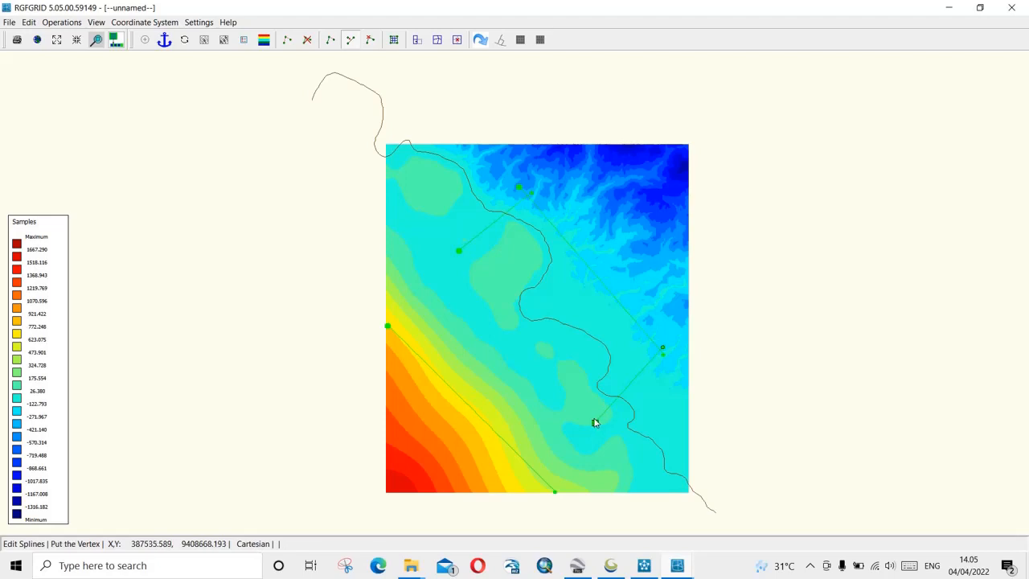
left_click(593, 419)
right_click(592, 427)
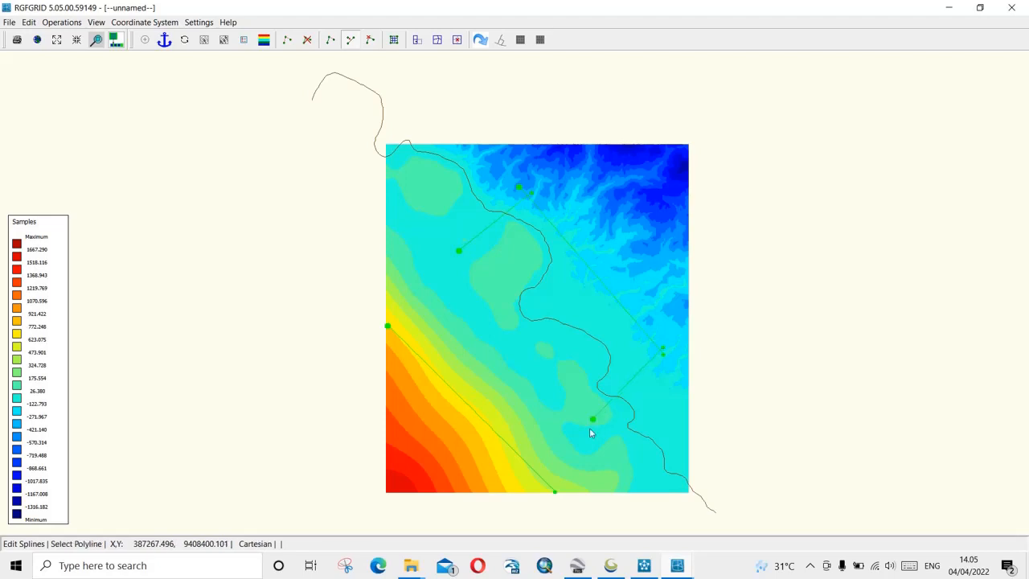
Step: Move both end points of the offshore spline near the coast, beside the seaward ends of the two cross splines
left_click(554, 493)
left_click(555, 494)
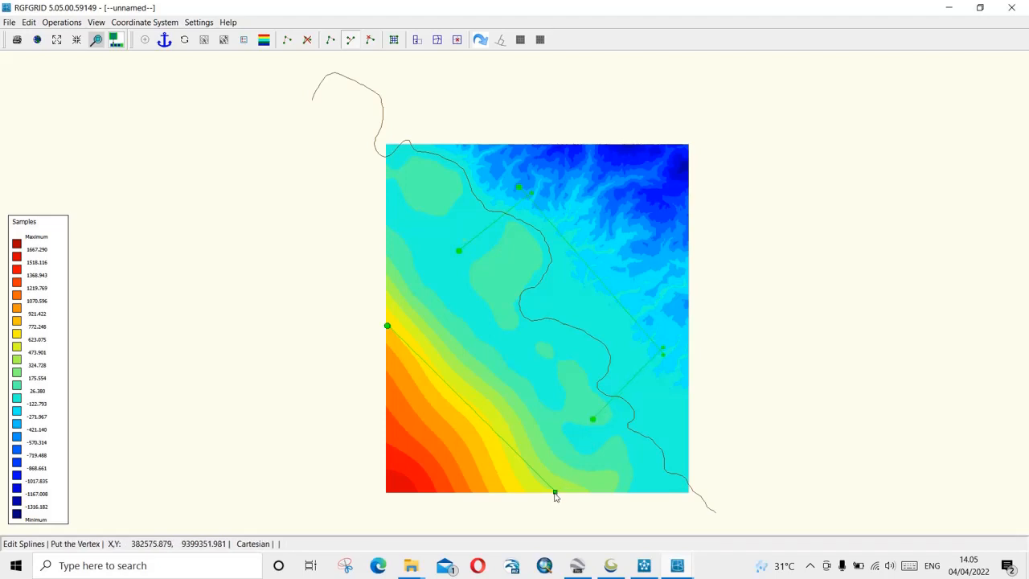
left_click(607, 422)
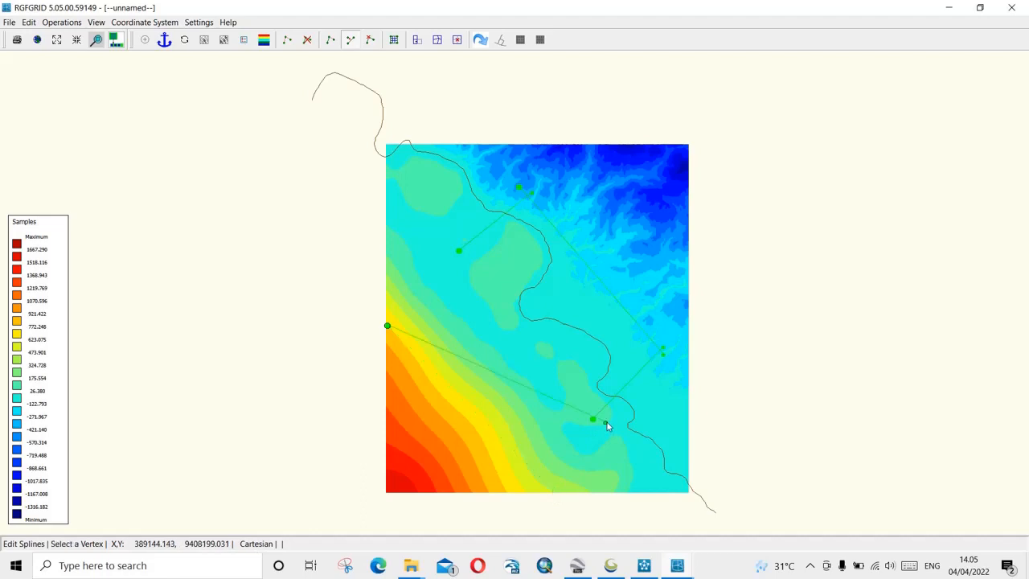
left_click(387, 328)
left_click(461, 244)
Step: Change the splines into a grid and orthogonalise the new grid three times
left_click(62, 22)
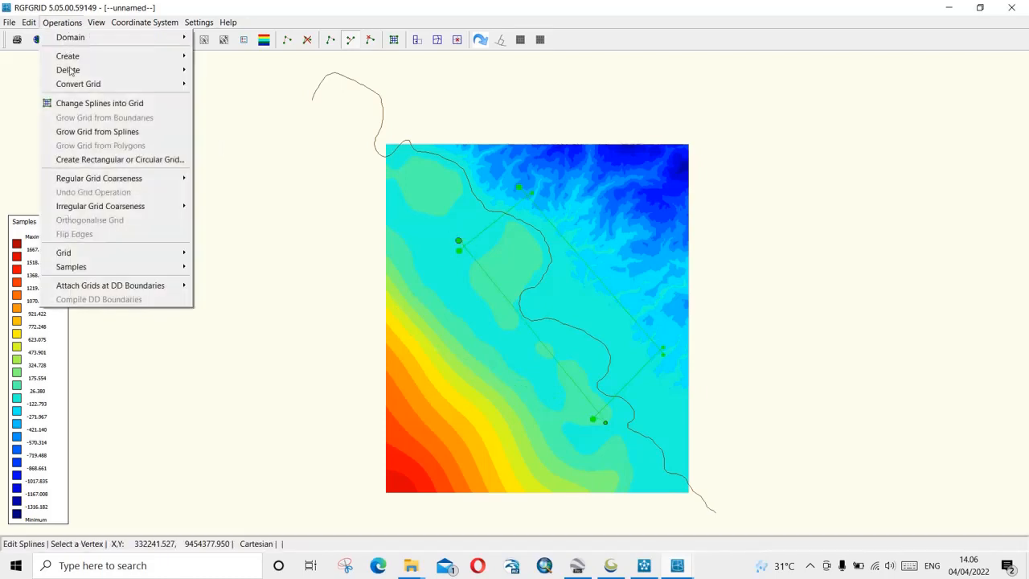
left_click(94, 106)
left_click(62, 21)
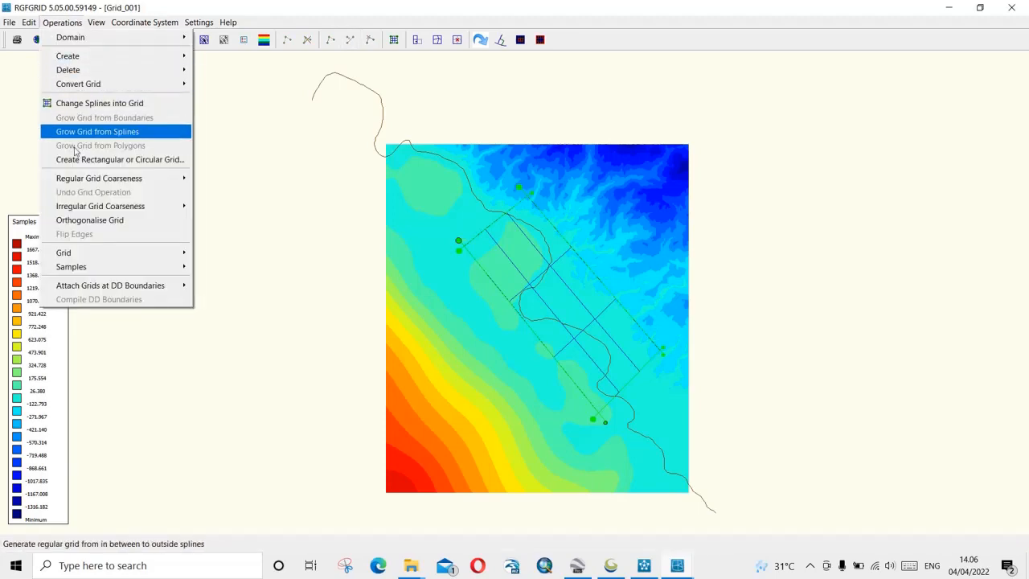
left_click(95, 226)
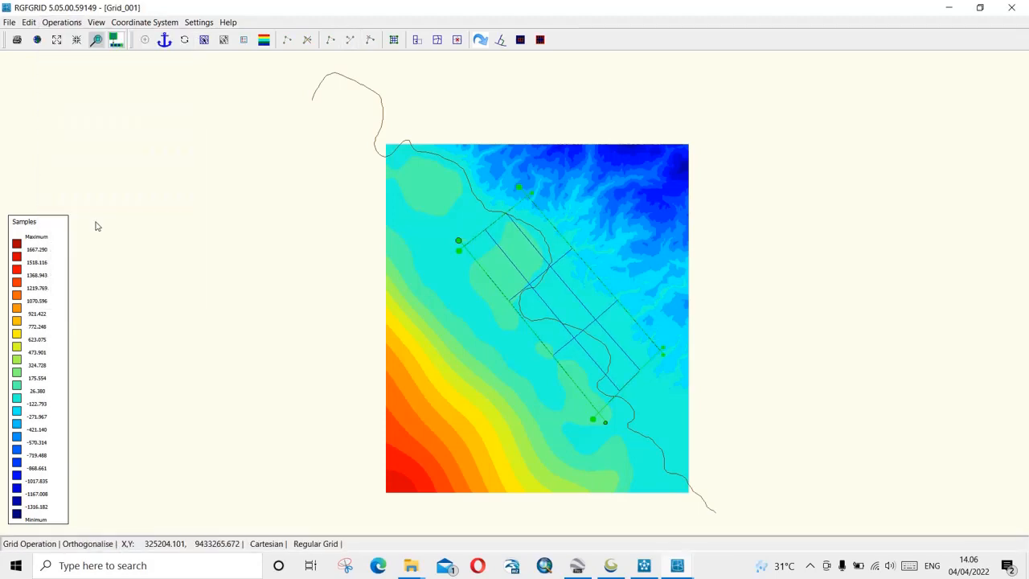
left_click(62, 21)
left_click(89, 219)
left_click(62, 22)
left_click(88, 219)
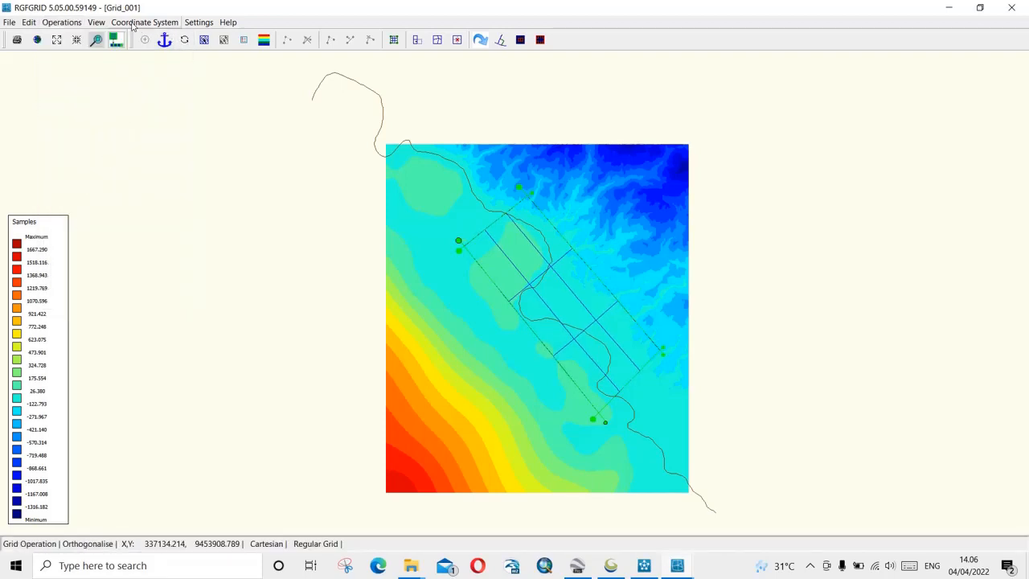
Step: Refine the new nearshore regular grid three times in succession
left_click(62, 22)
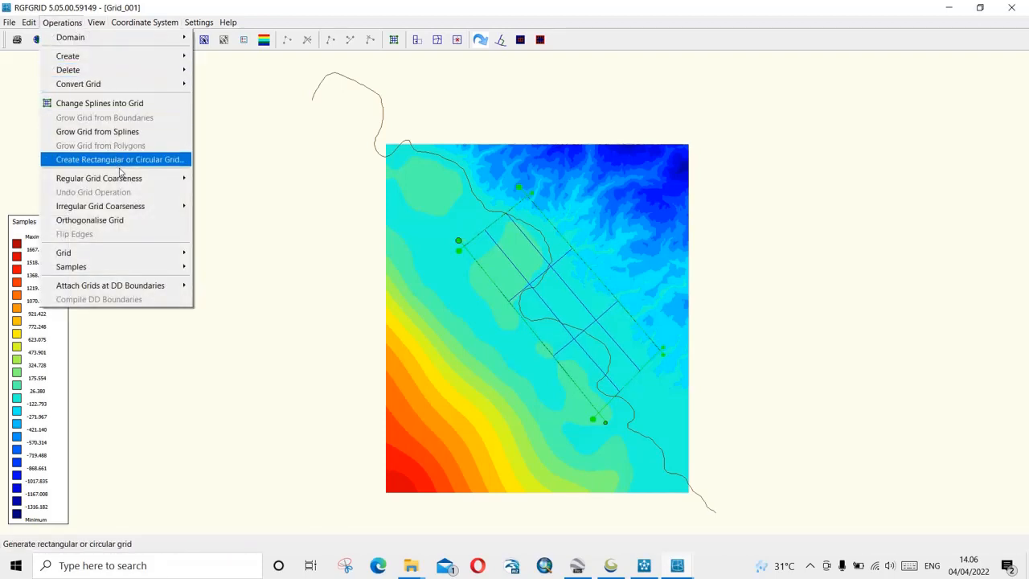
mouse_move(137, 181)
left_click(211, 180)
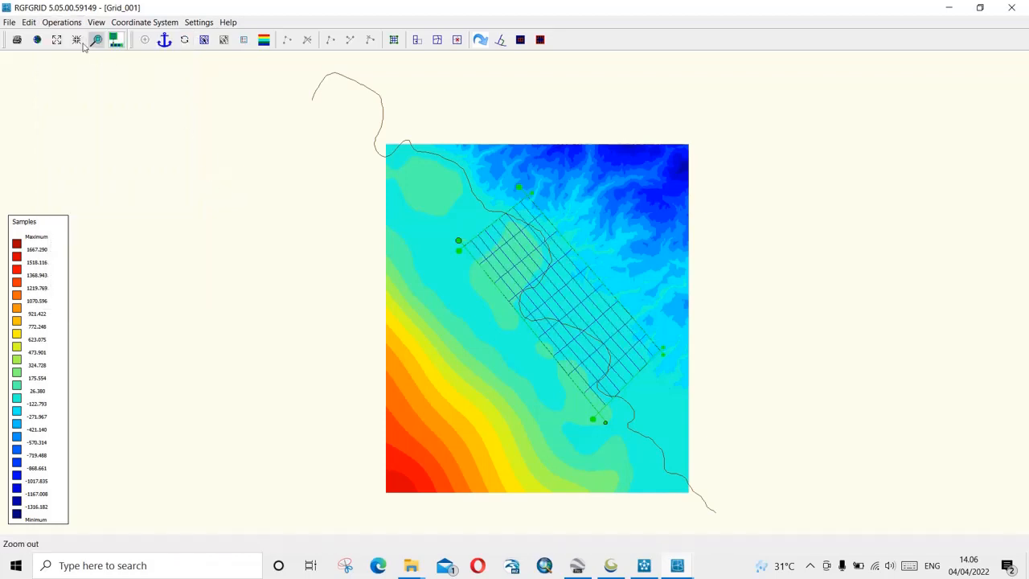
left_click(29, 22)
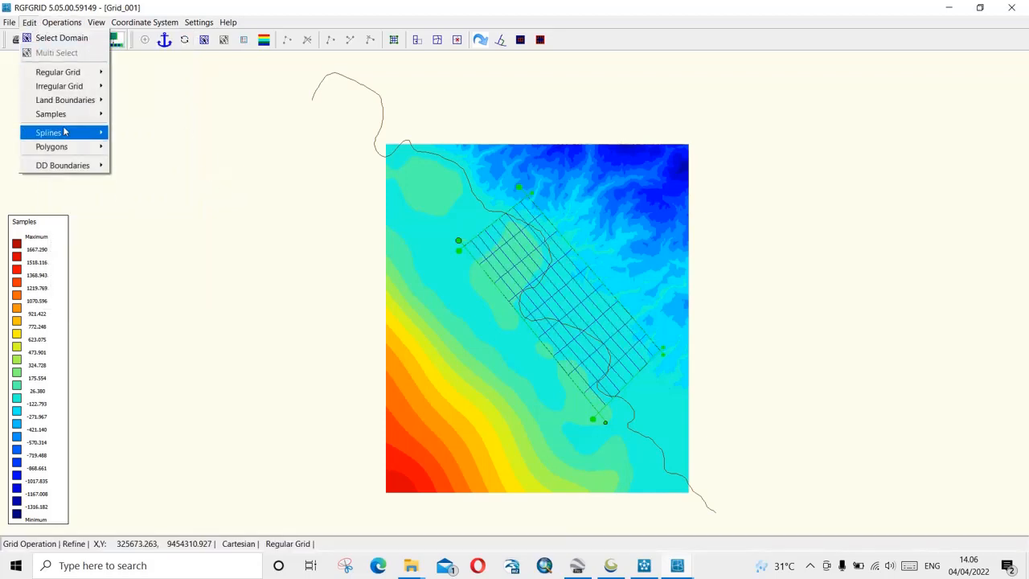
mouse_move(69, 134)
mouse_move(73, 24)
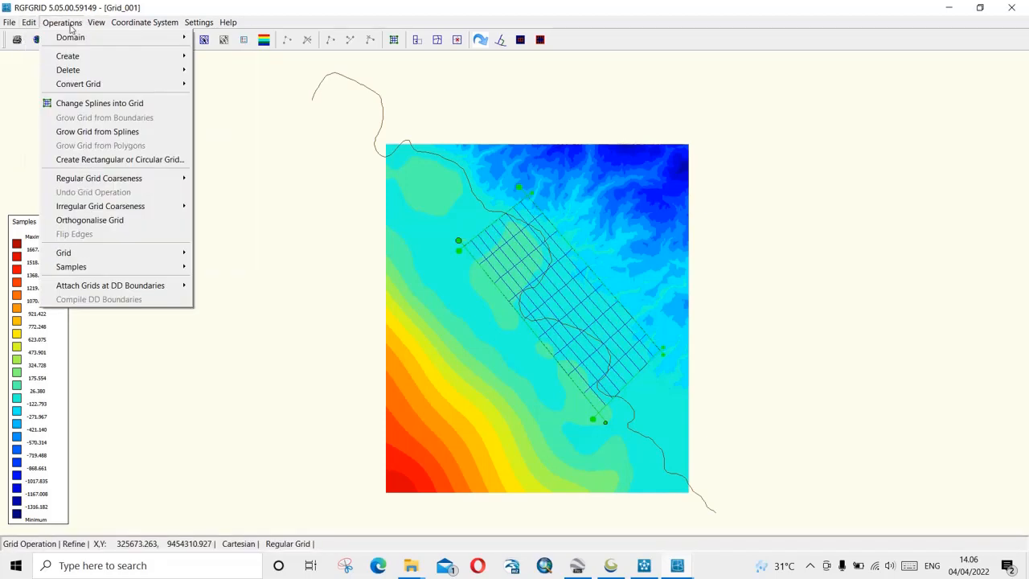
mouse_move(136, 186)
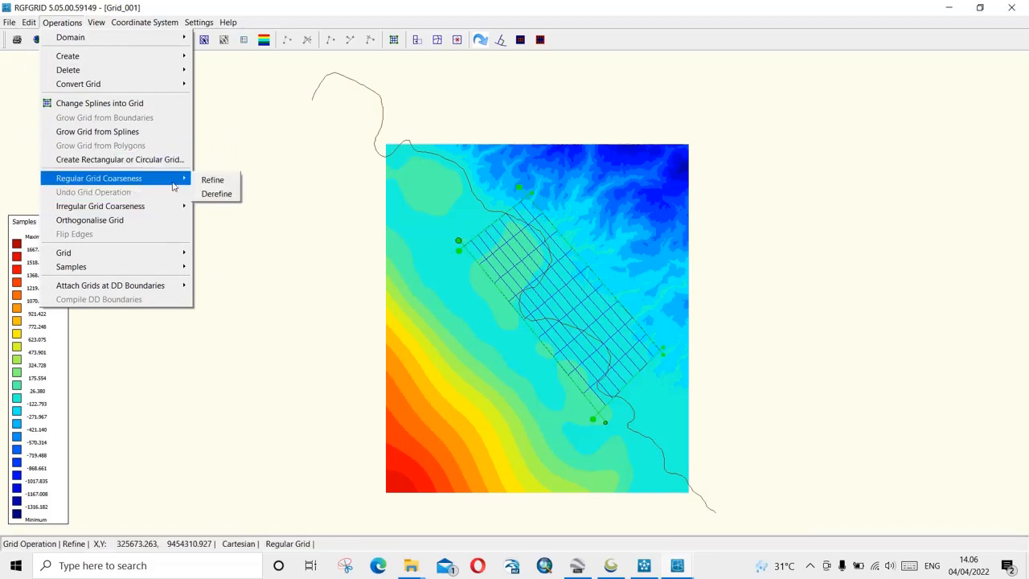
left_click(211, 178)
left_click(29, 21)
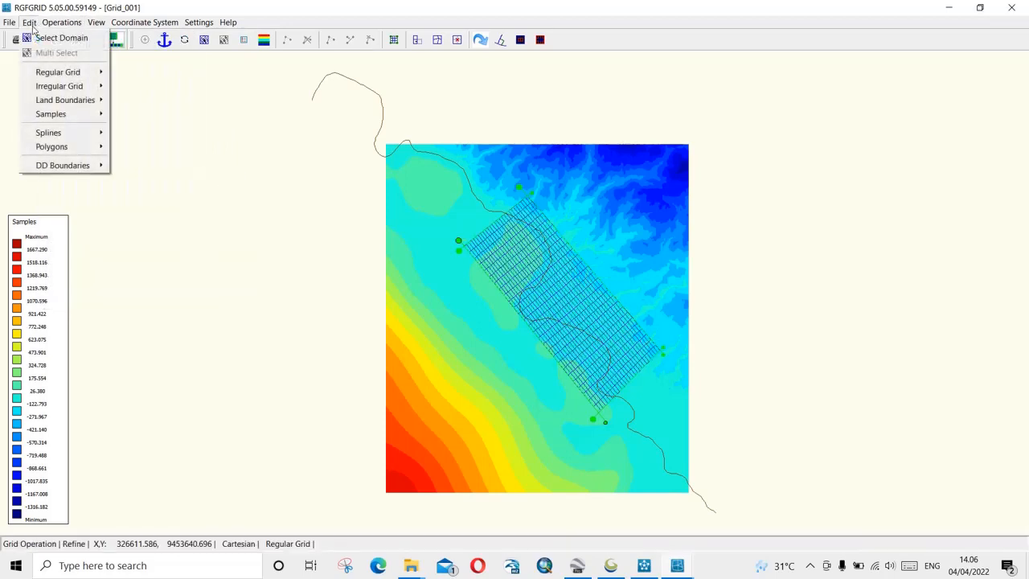
left_click(61, 23)
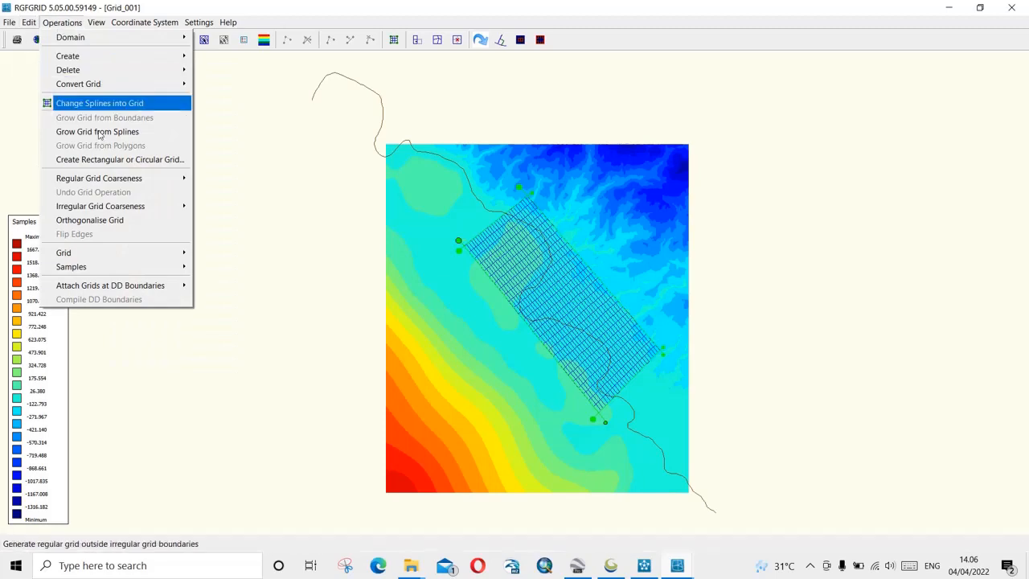
mouse_move(98, 178)
left_click(211, 181)
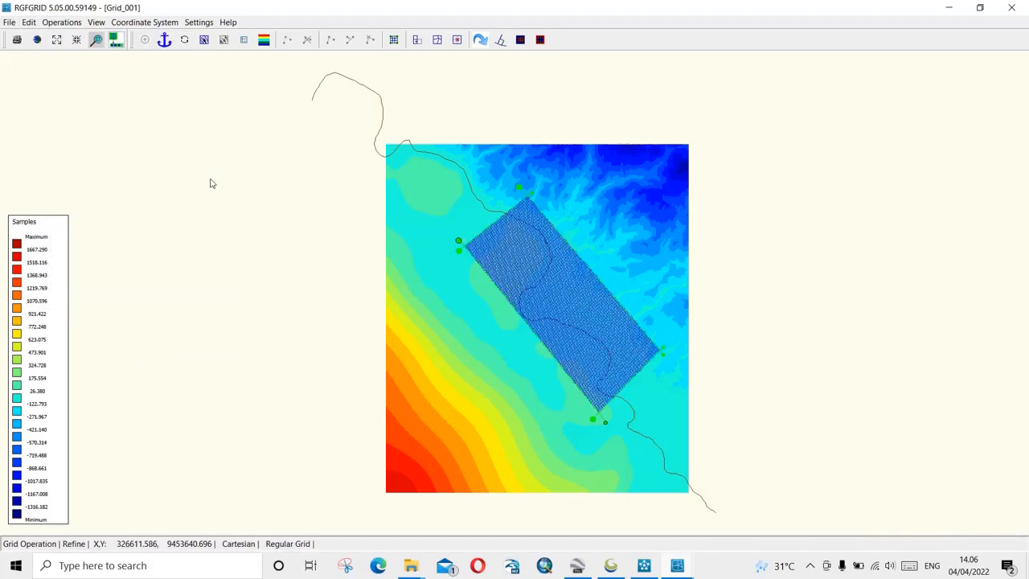
Step: Export the refined nearshore grid in Delft3D-FLOW format as Grid_Halus.grd
left_click(9, 21)
mouse_move(48, 134)
left_click(118, 141)
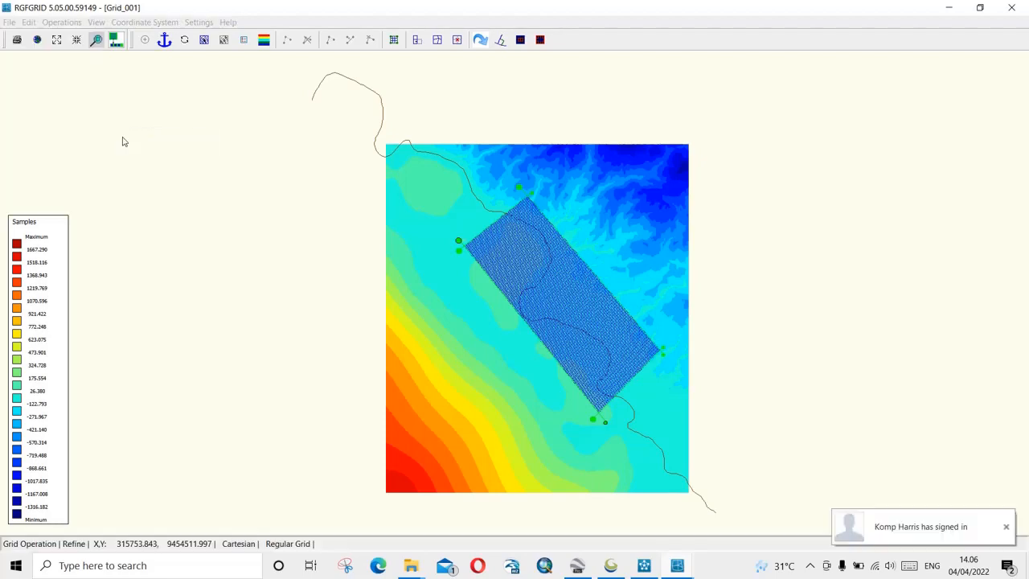
left_click(147, 148)
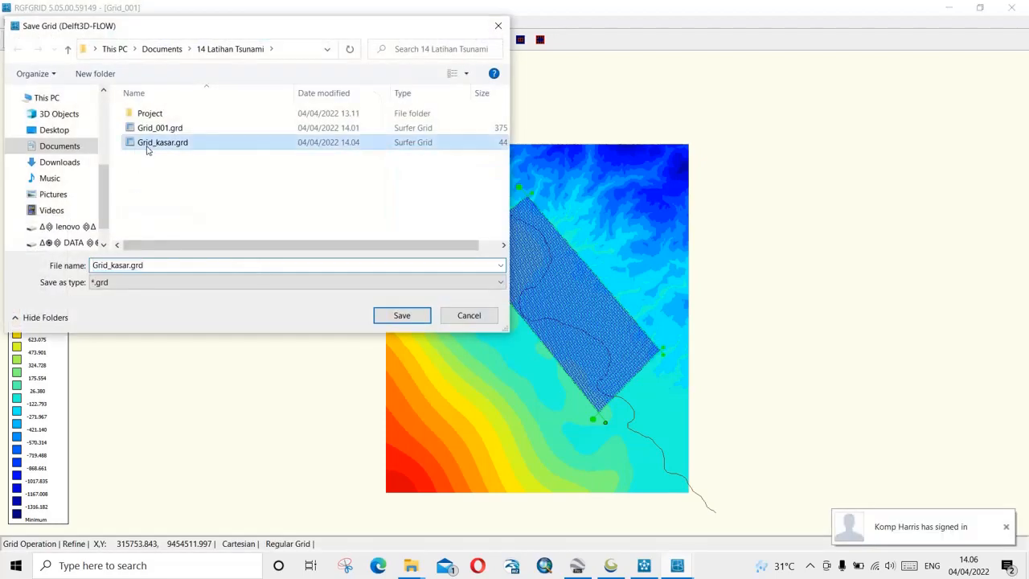
left_click(113, 265)
left_click_drag(111, 265, 131, 265)
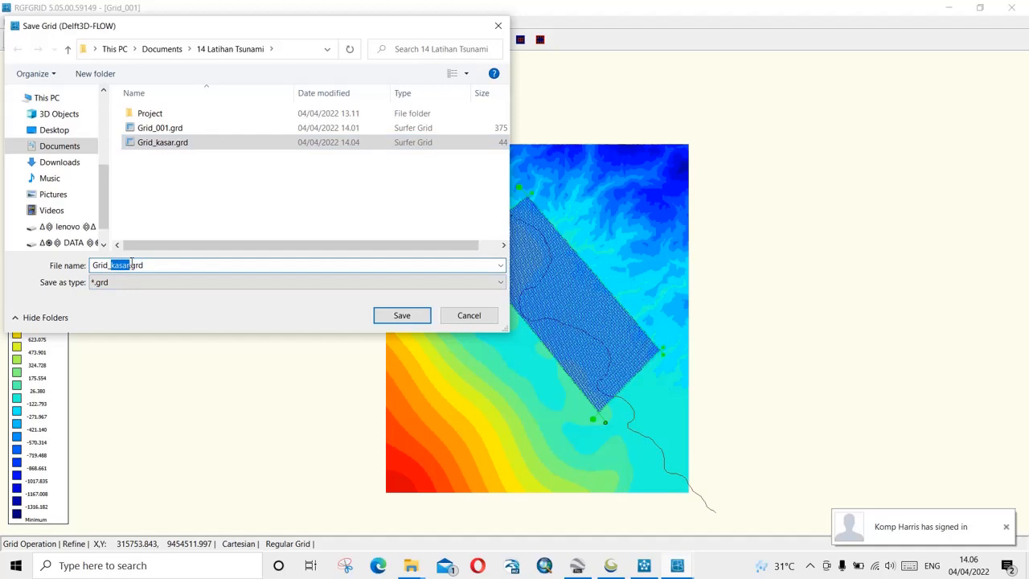
type("Halus")
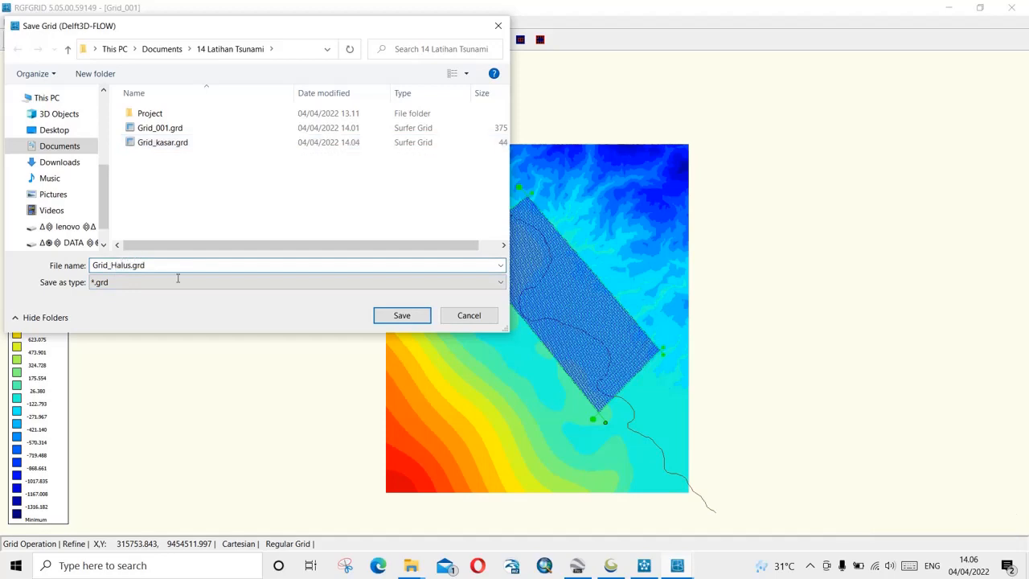
left_click(382, 316)
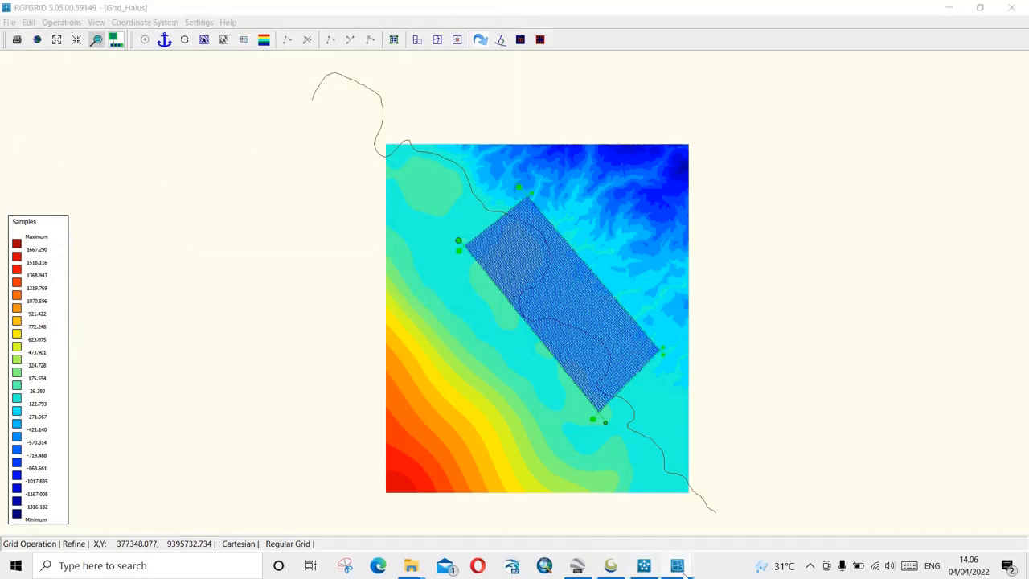
Step: Switch to QUICKIN, close the session holding Grid_001, and start a new empty, maximised QUICKIN session
mouse_move(677, 567)
left_click(736, 528)
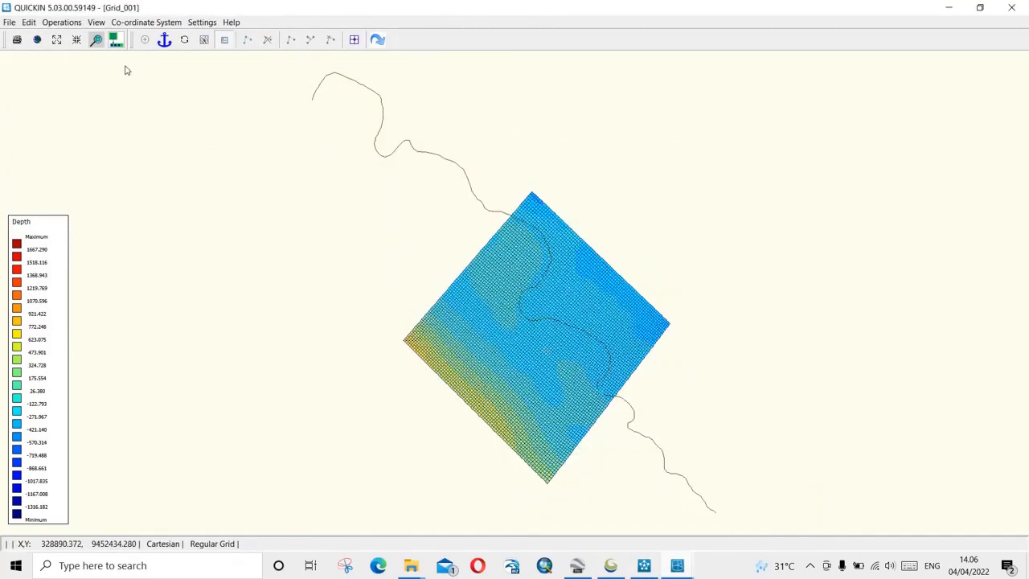
left_click(62, 22)
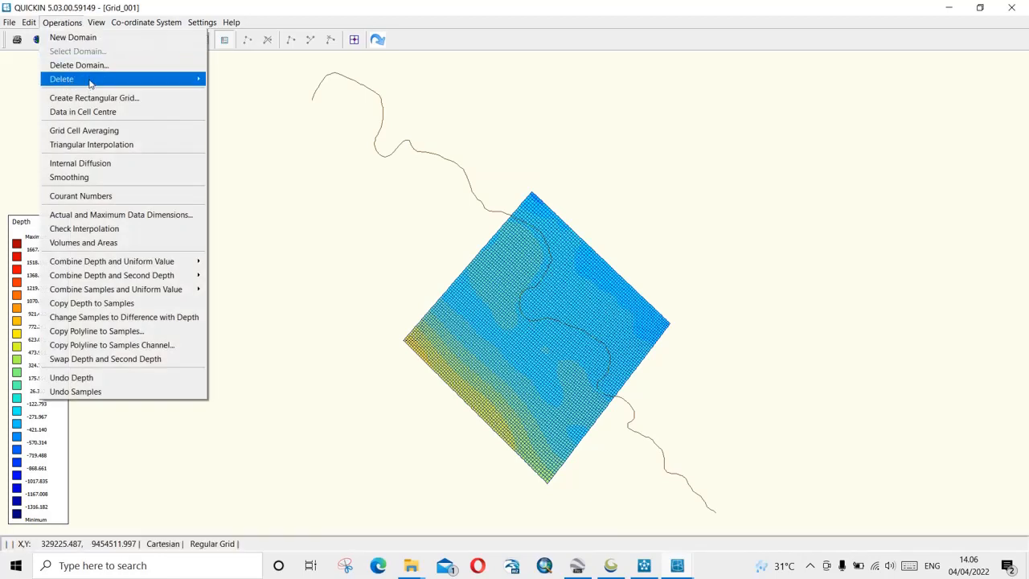
mouse_move(185, 80)
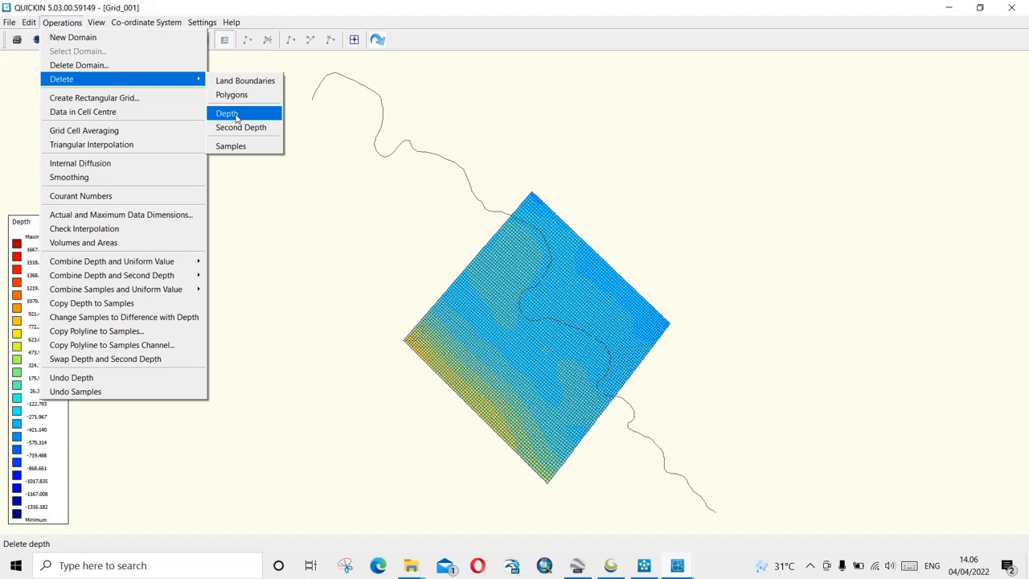
left_click(636, 55)
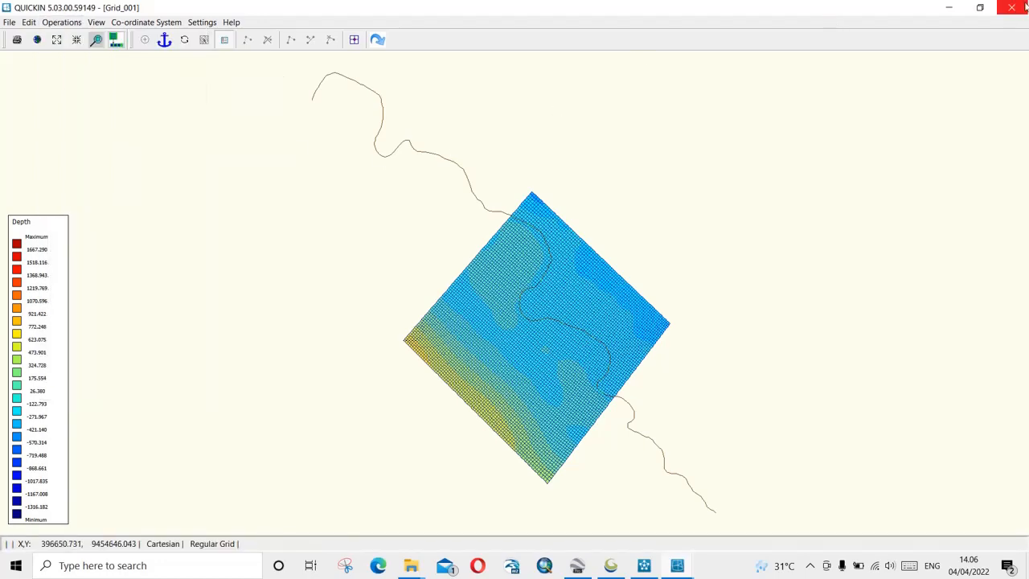
left_click(1020, 6)
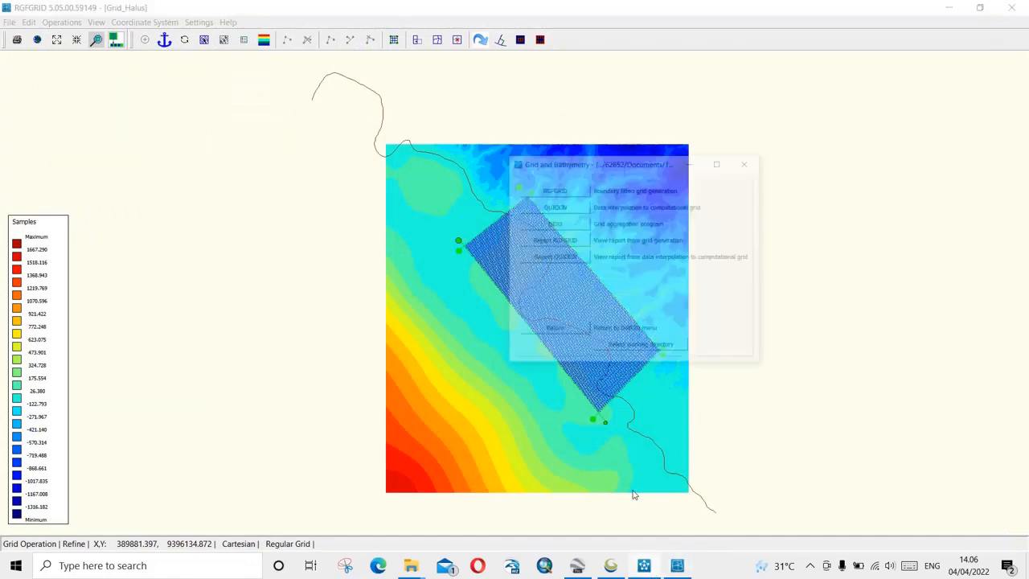
left_click(544, 151)
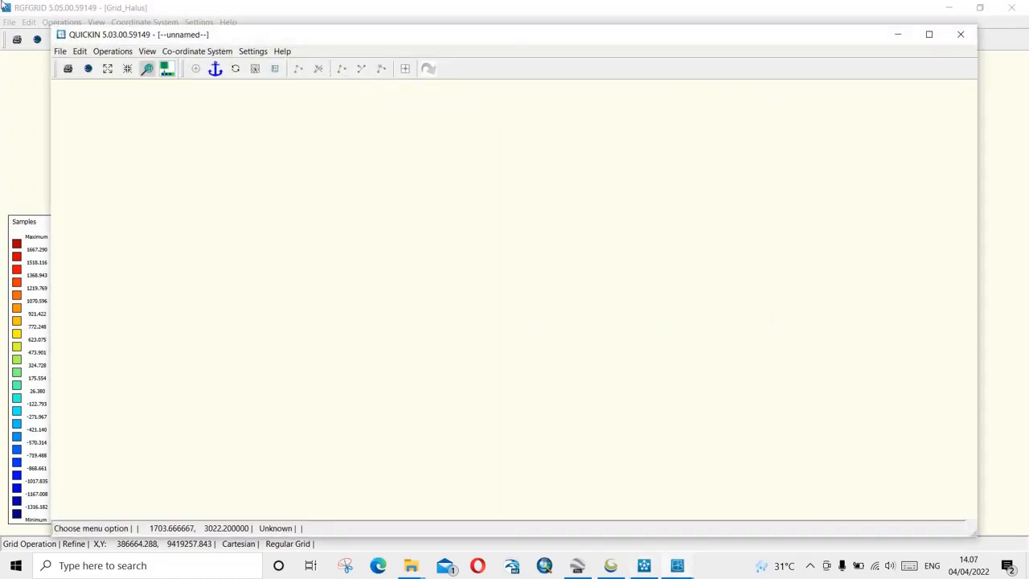
left_click(928, 34)
Step: Load the coastline file Garis Pantai.ldb as the land boundary
left_click(9, 22)
mouse_move(44, 105)
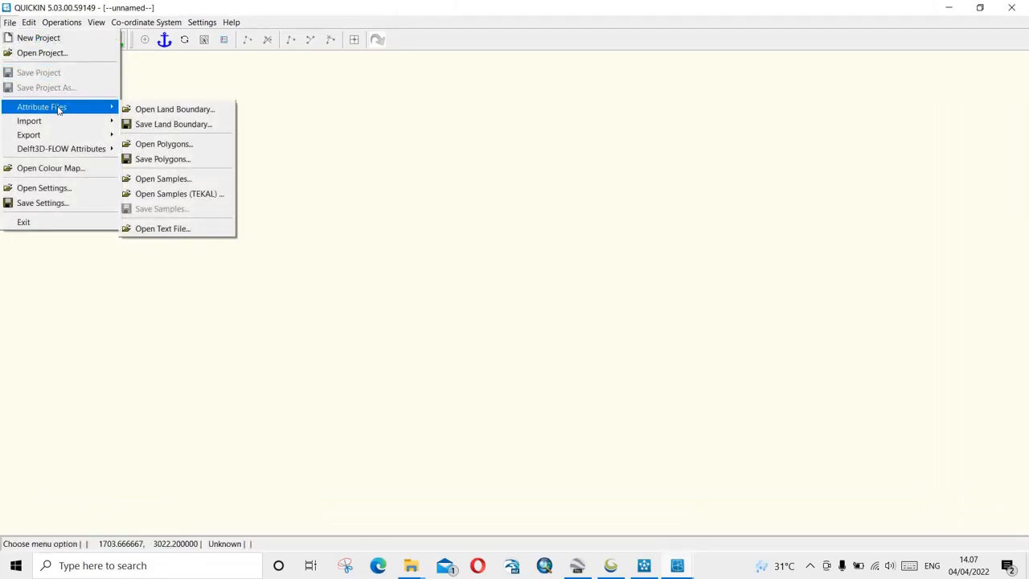
left_click(161, 108)
double_click(181, 130)
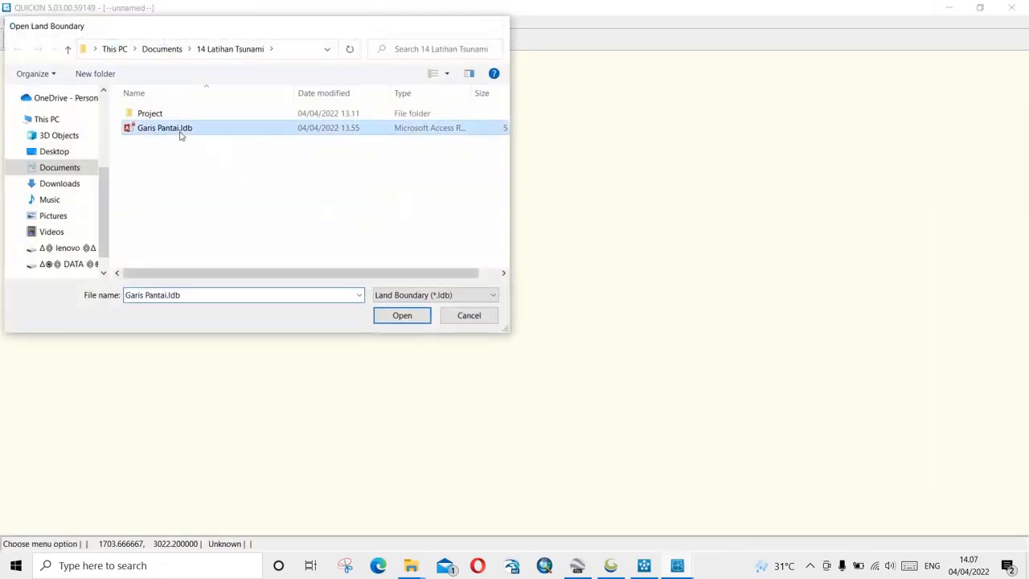
Step: Import the coarse RGFGRID grid Grid_kasar.grd
left_click(9, 25)
mouse_move(36, 110)
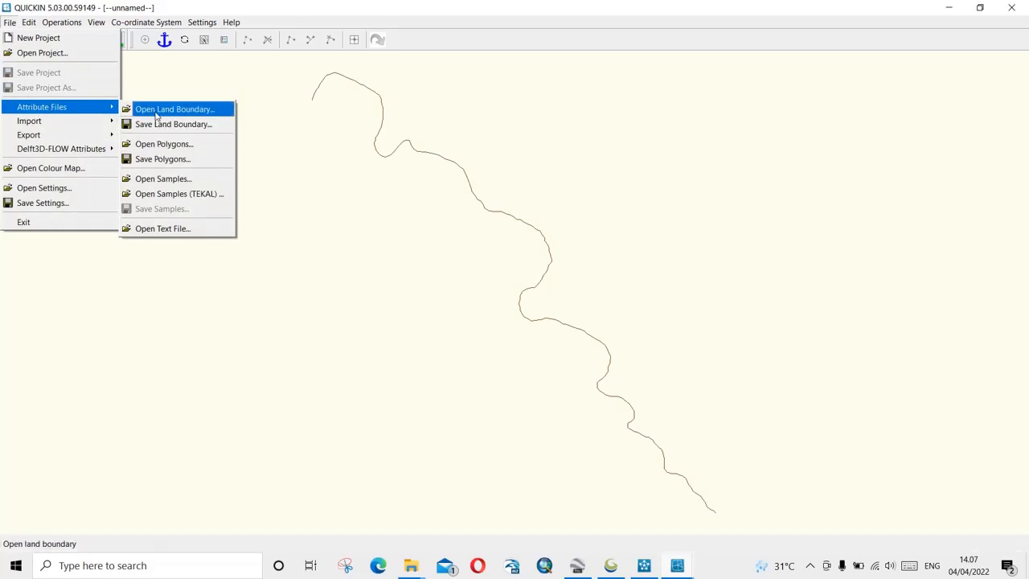
mouse_move(80, 121)
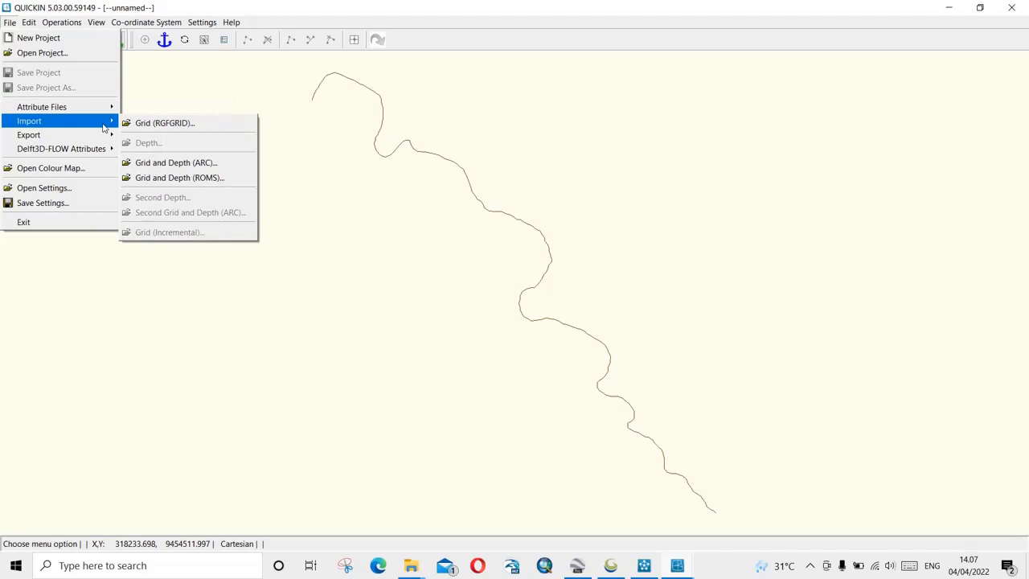
left_click(157, 122)
double_click(170, 159)
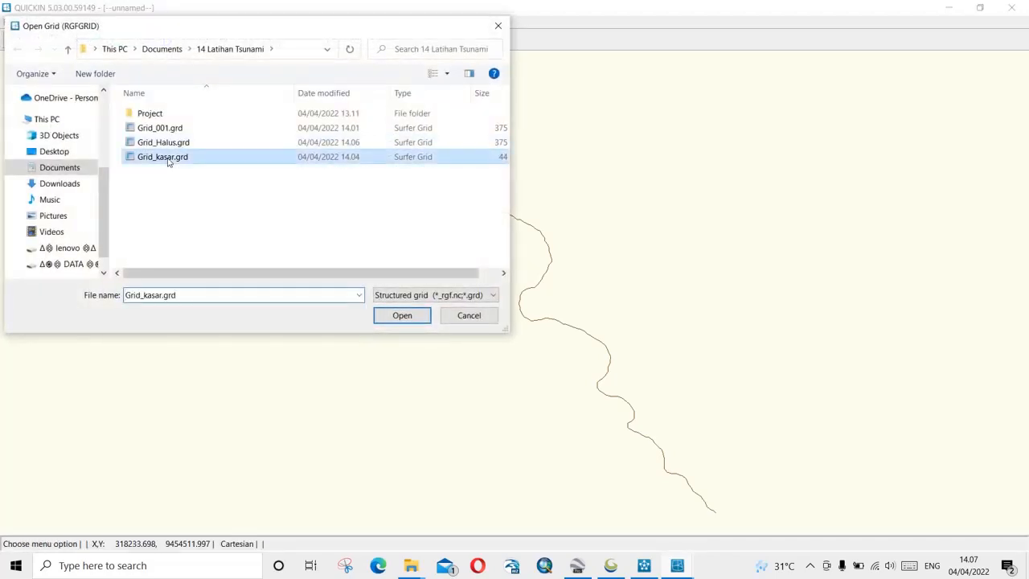
Step: Load the bathymetry samples from Bathymetry (-).xyz over the coarse grid
left_click(9, 23)
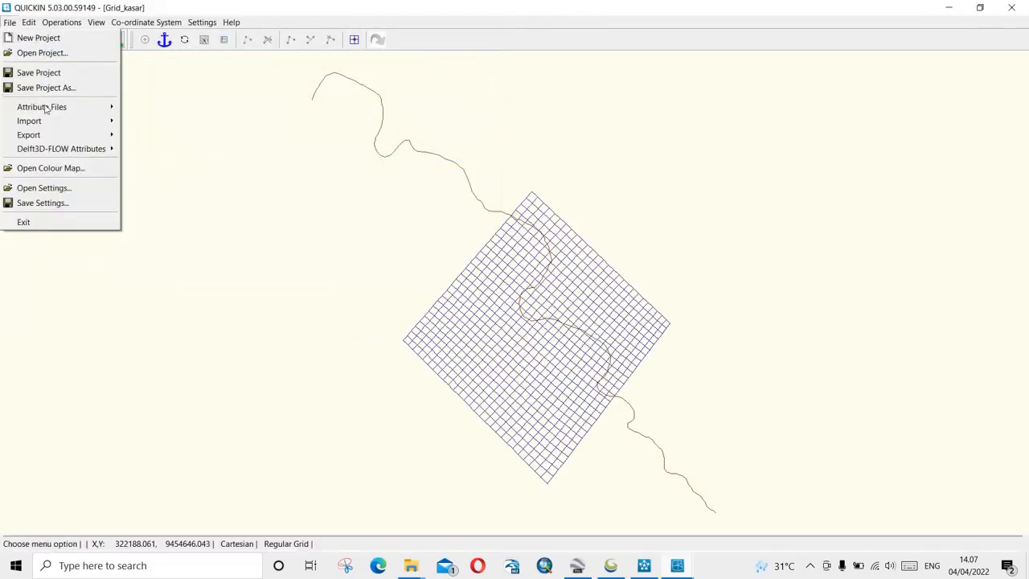
mouse_move(62, 112)
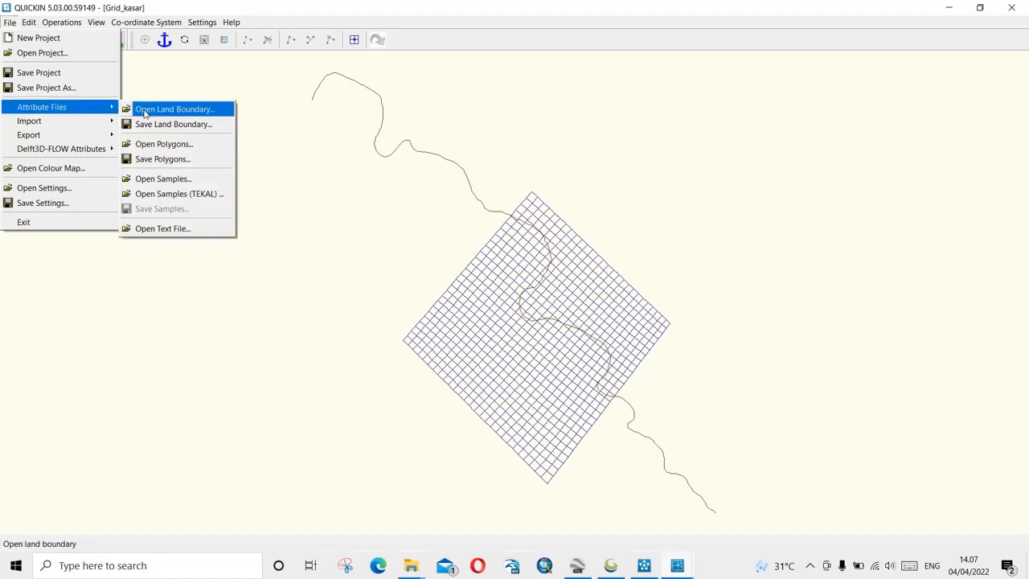
left_click(161, 179)
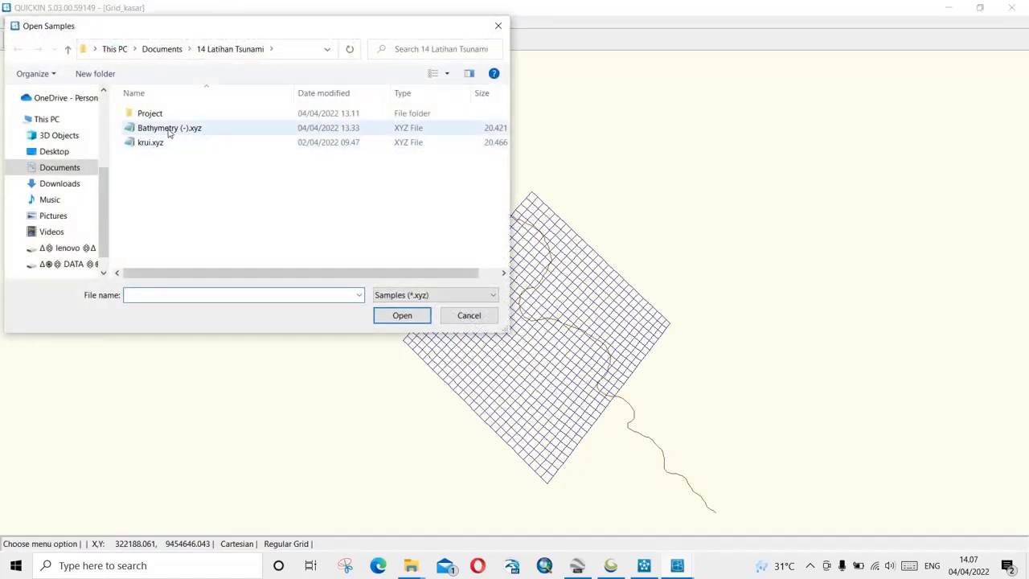
double_click(168, 129)
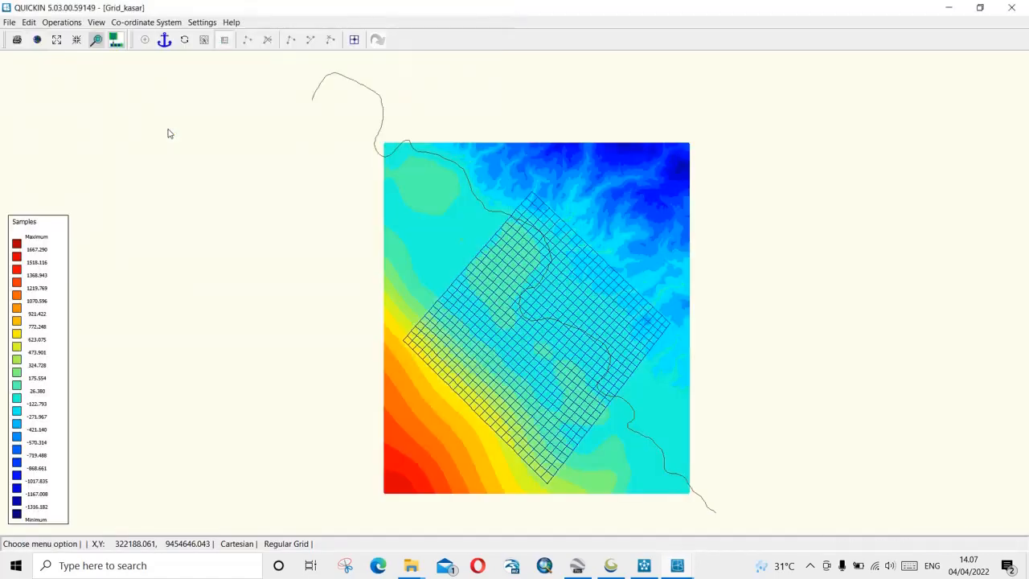
Step: Calculate the coarse grid's depth from the samples by Triangular Interpolation and apply Smoothing to it
left_click(62, 22)
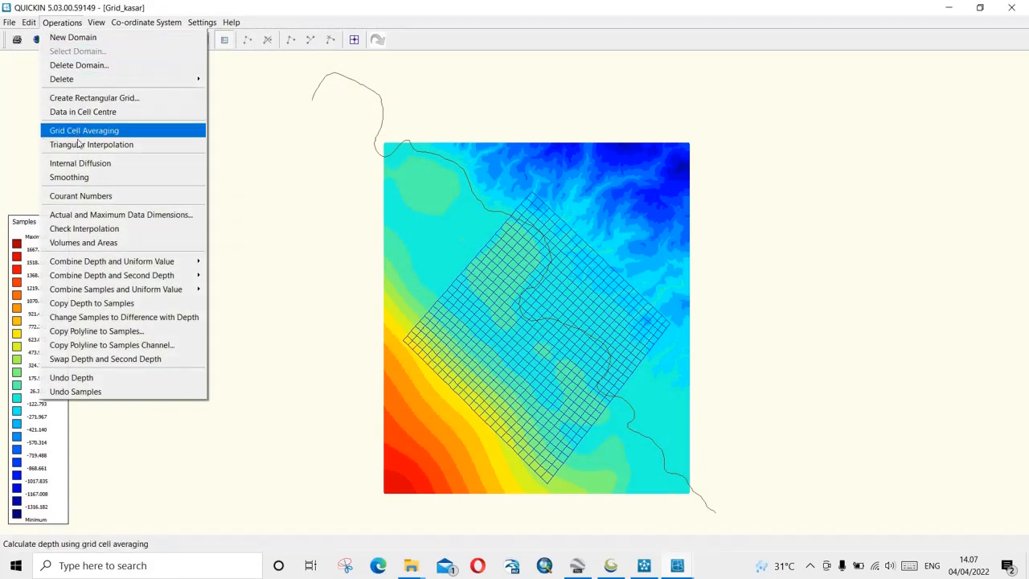
left_click(81, 145)
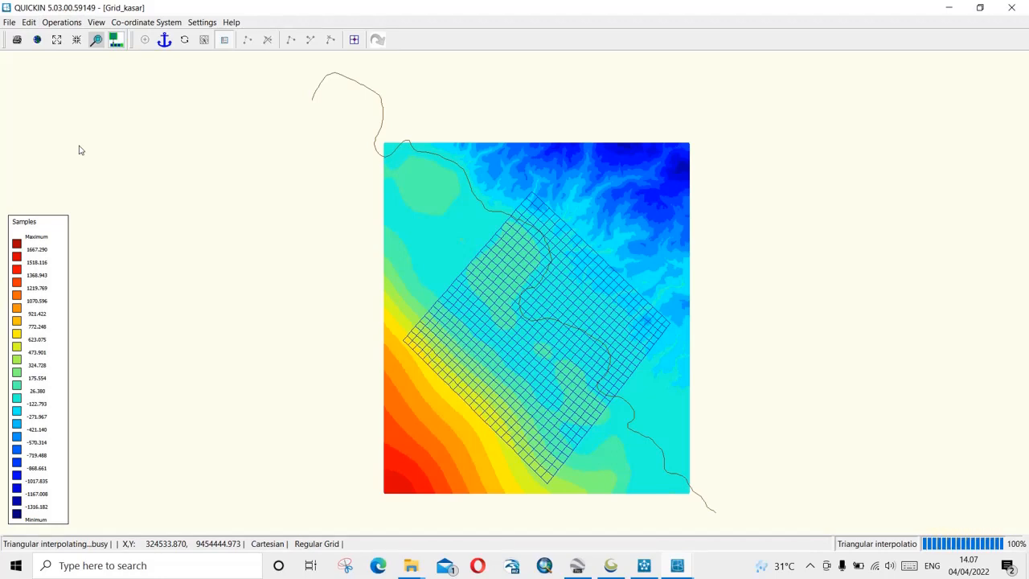
left_click(29, 23)
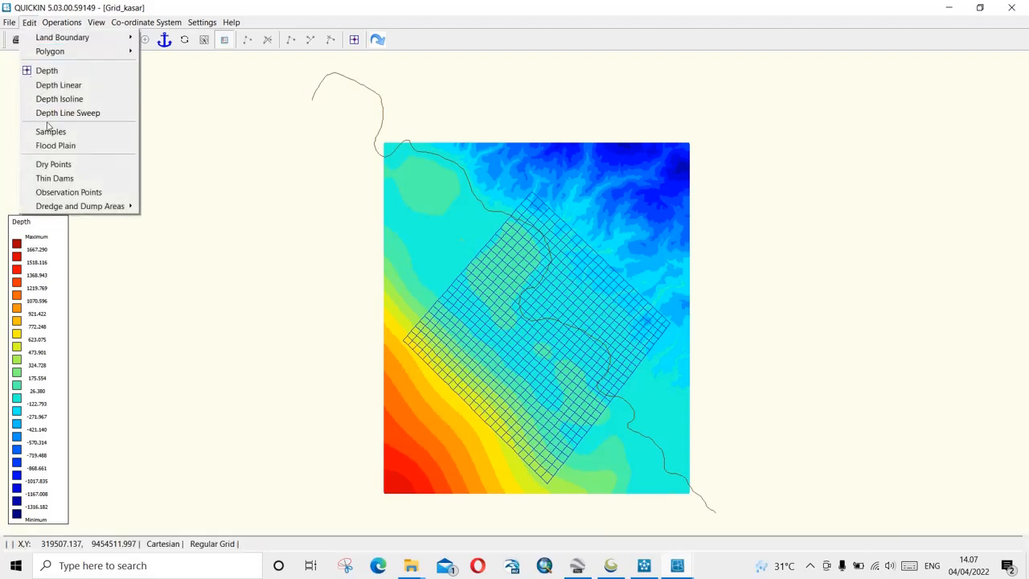
mouse_move(61, 22)
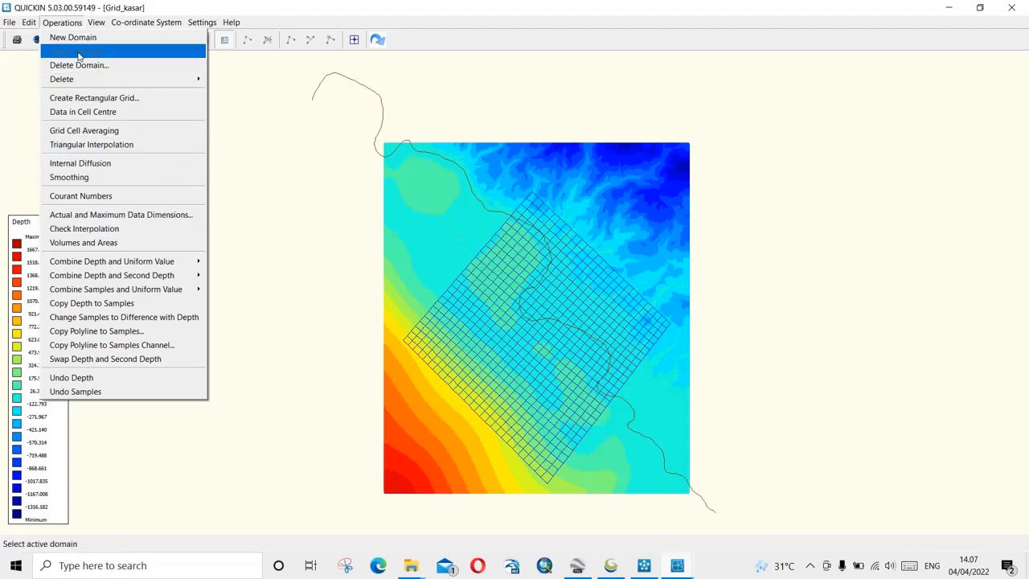
left_click(77, 177)
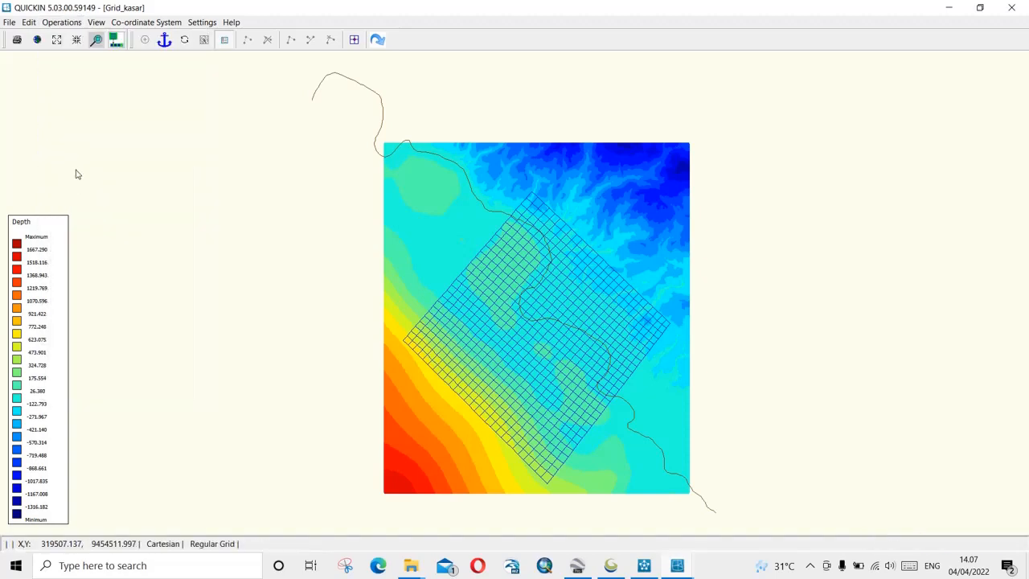
Step: Export the coarse grid's depth to a .dep file named Depth_Kasar
left_click(9, 21)
mouse_move(49, 136)
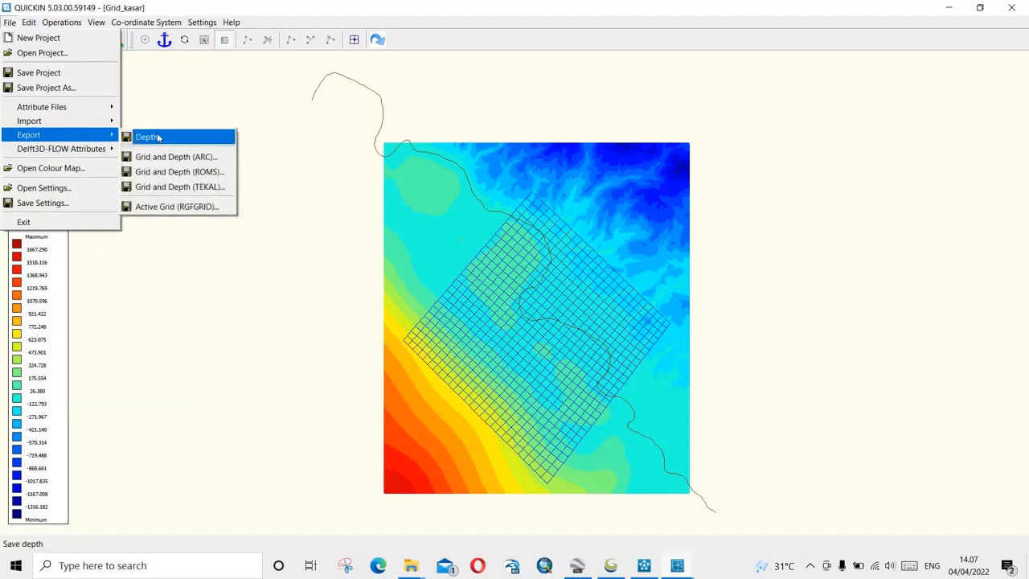
left_click(155, 136)
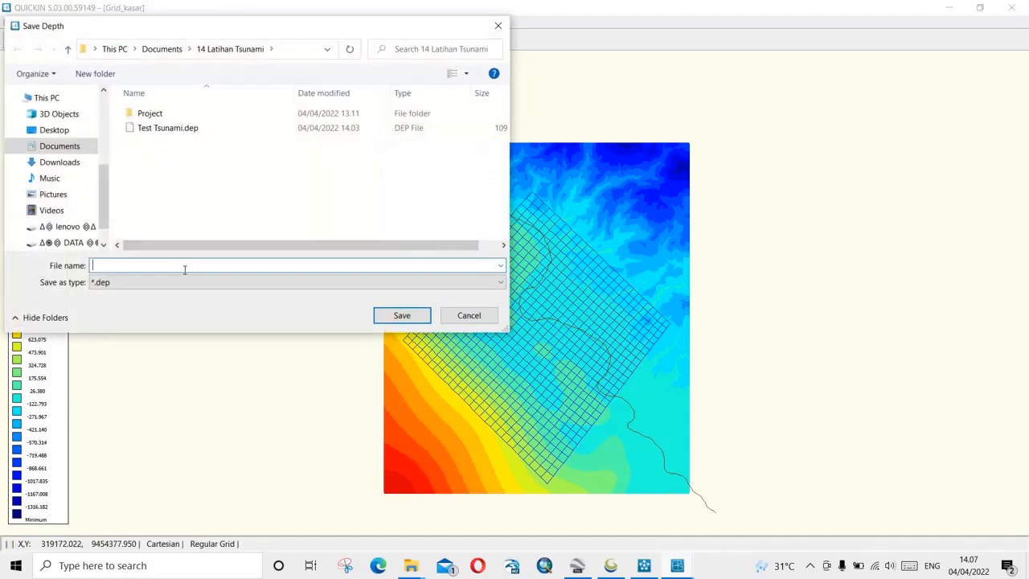
type("Depth_Kasar")
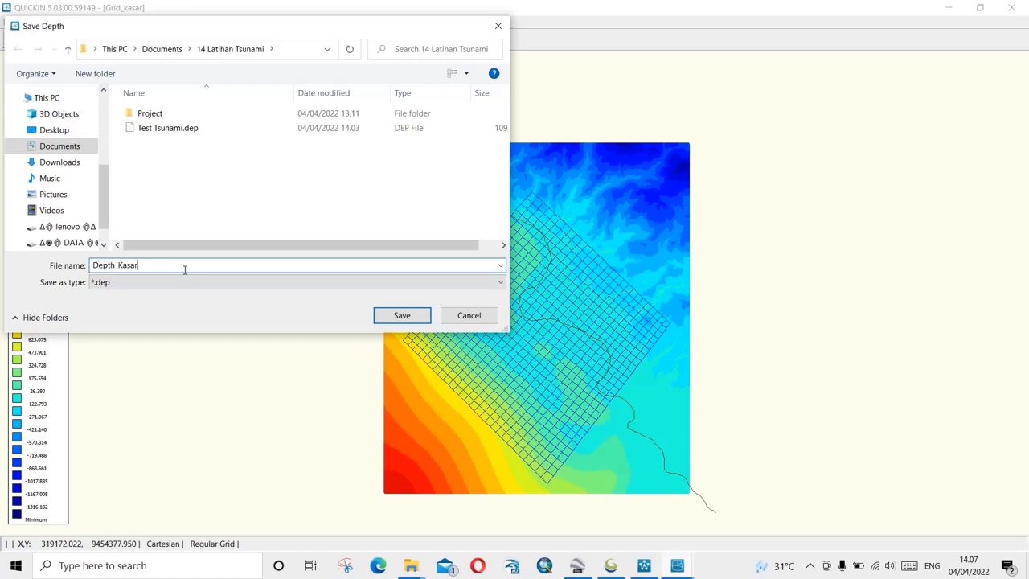
Step: Save the coarse grid's depth file as Depth_Kasar and restart QUICKIN with an empty project
key("Return")
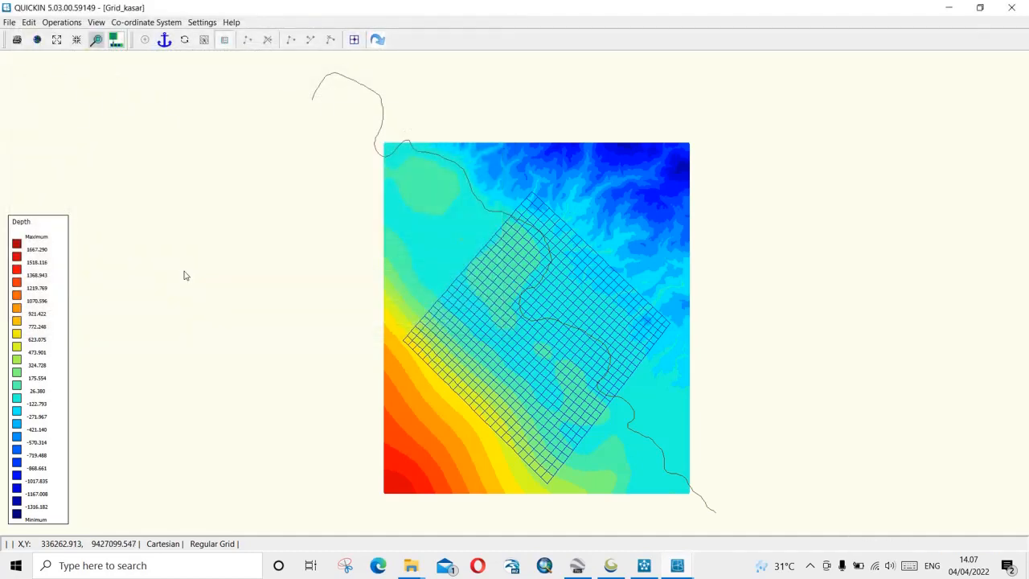
left_click(1011, 7)
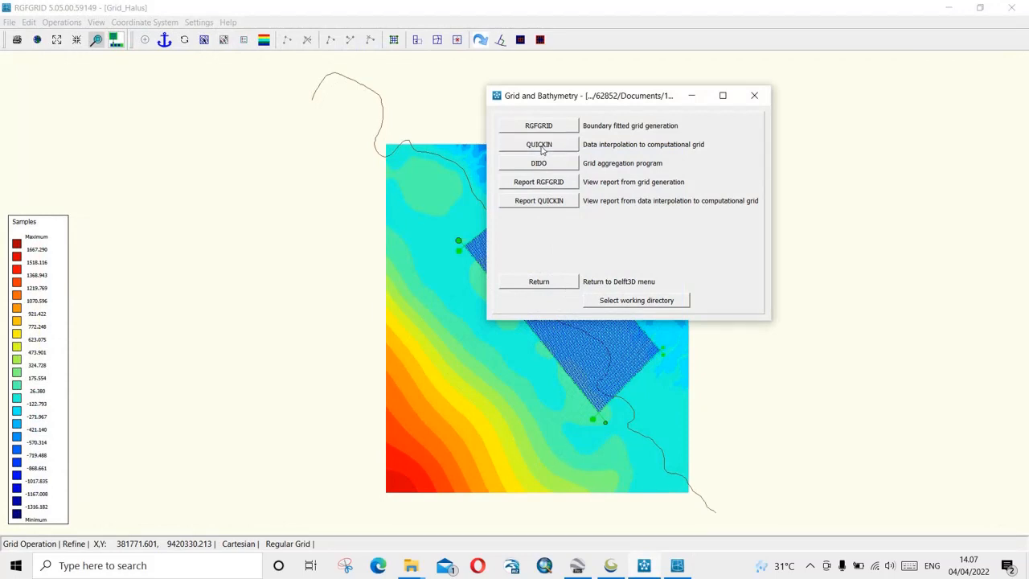
left_click(538, 146)
left_click(928, 34)
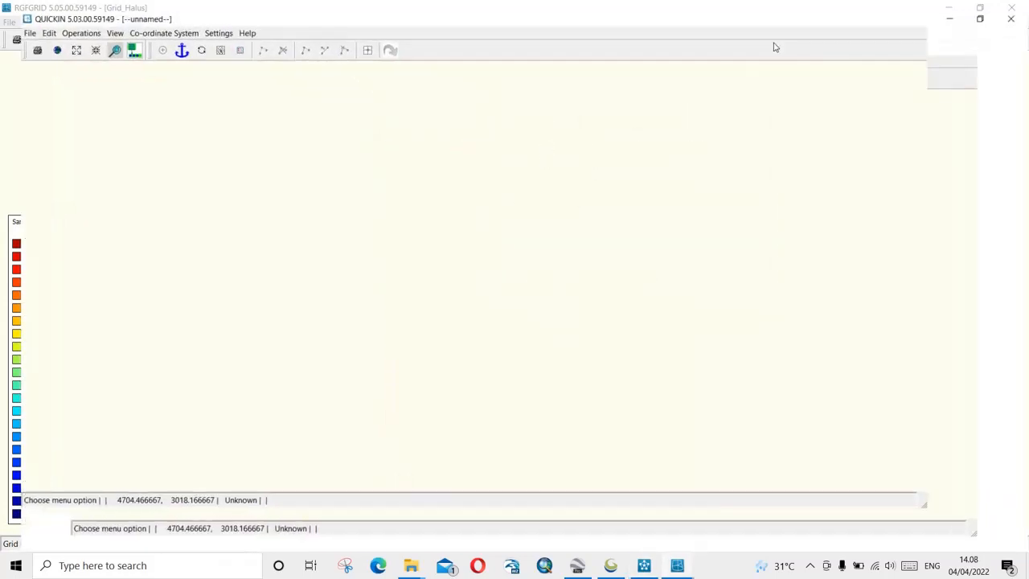
Step: Open the Garis Pantai.ldb coastline as the land boundary
left_click(16, 24)
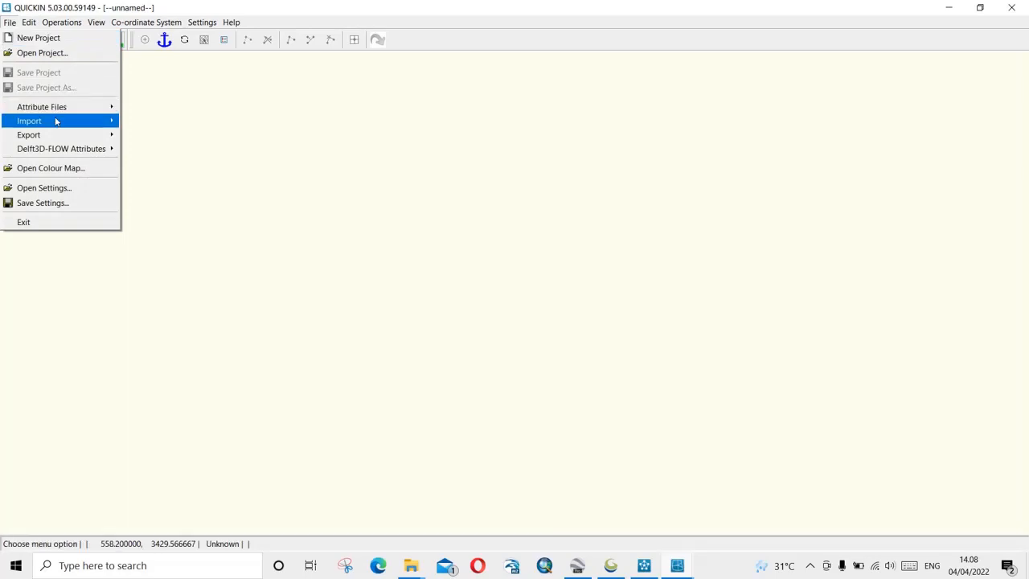
mouse_move(63, 112)
left_click(135, 106)
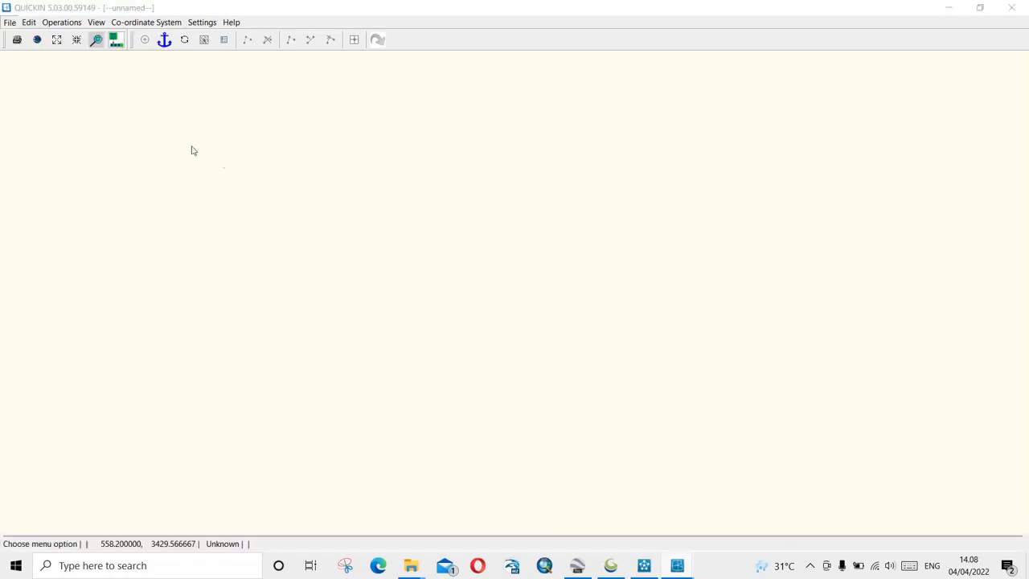
double_click(182, 135)
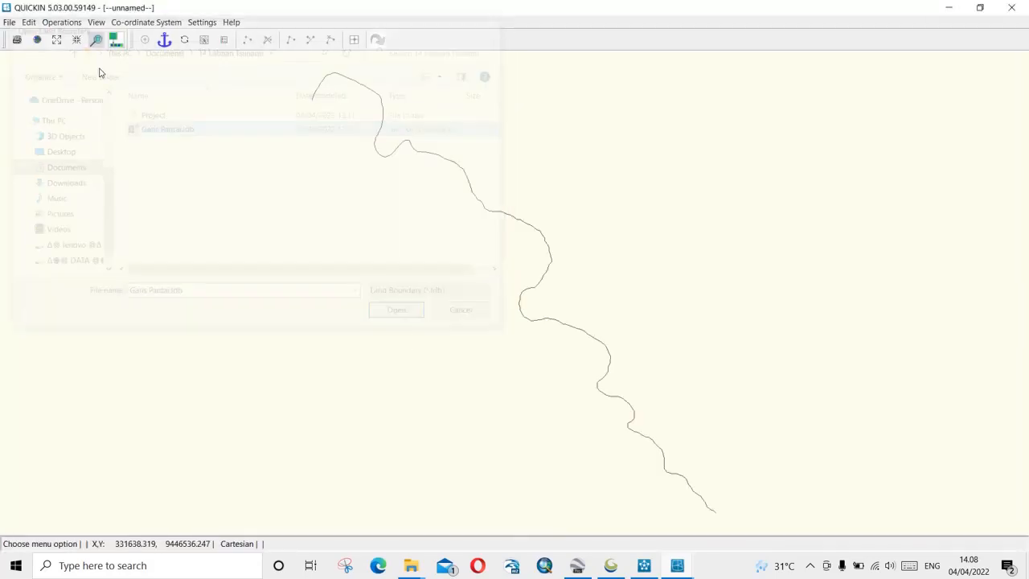
Step: Import the fine computational grid Grid_Halus.grd
left_click(10, 22)
mouse_move(58, 127)
left_click(146, 122)
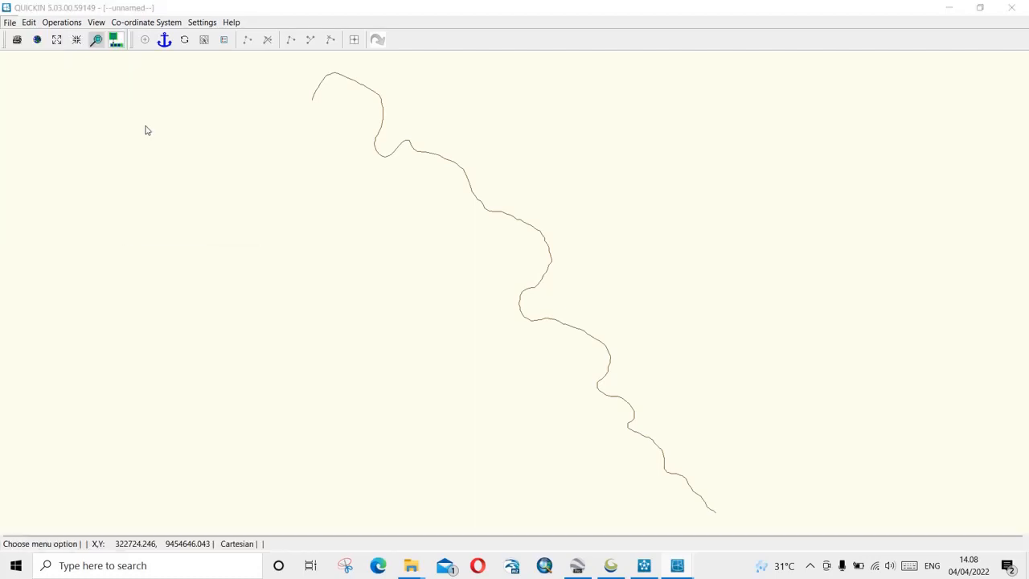
double_click(166, 143)
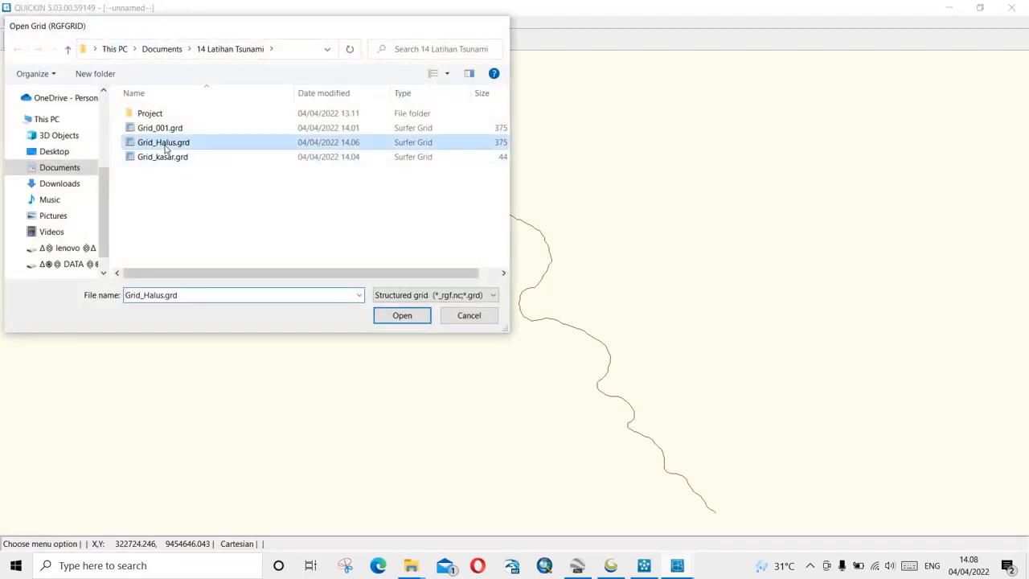
Step: Load the bathymetry samples from the file Bathymetry (-).xyz
left_click(11, 22)
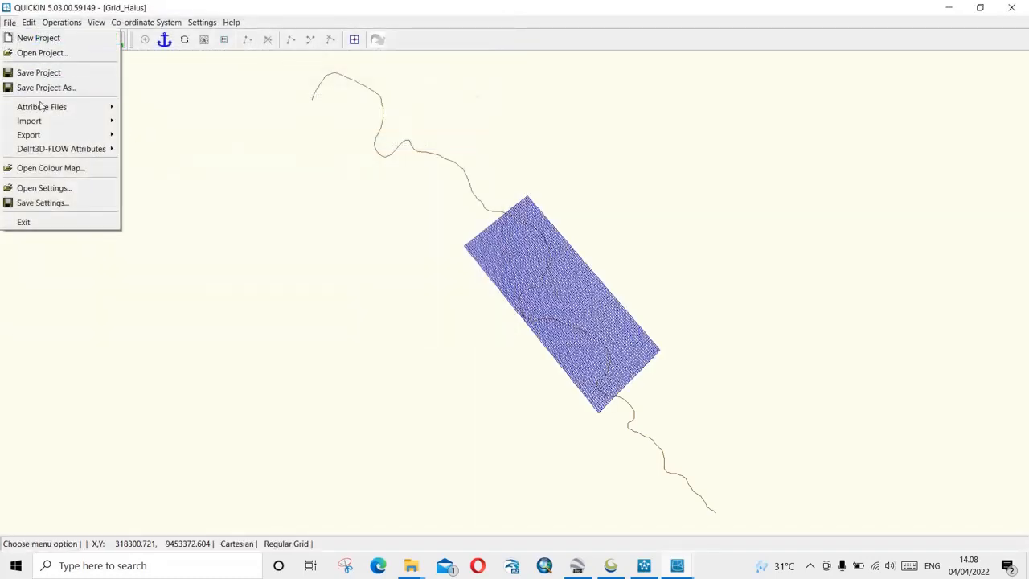
mouse_move(42, 106)
left_click(160, 178)
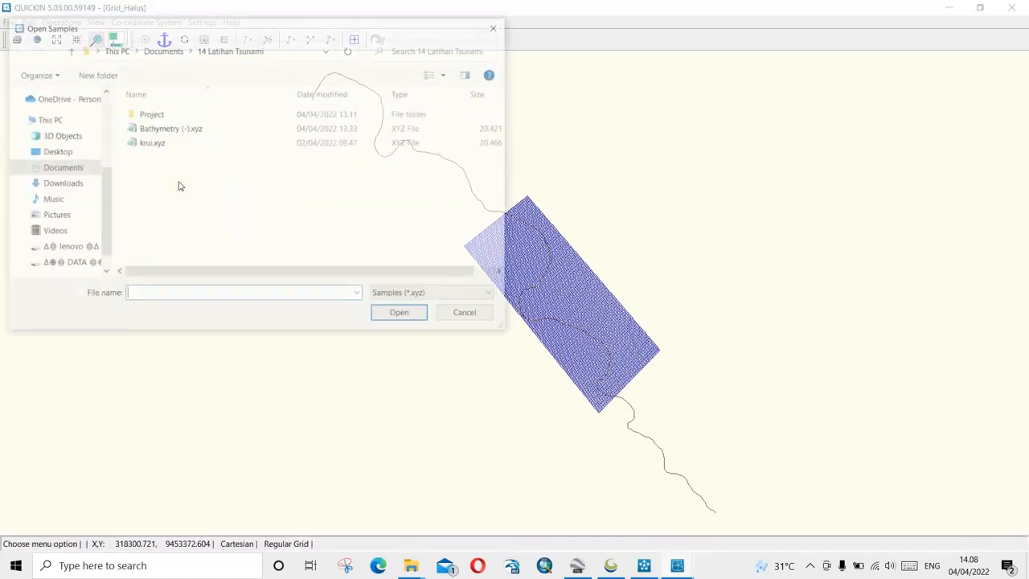
left_click(171, 130)
double_click(171, 131)
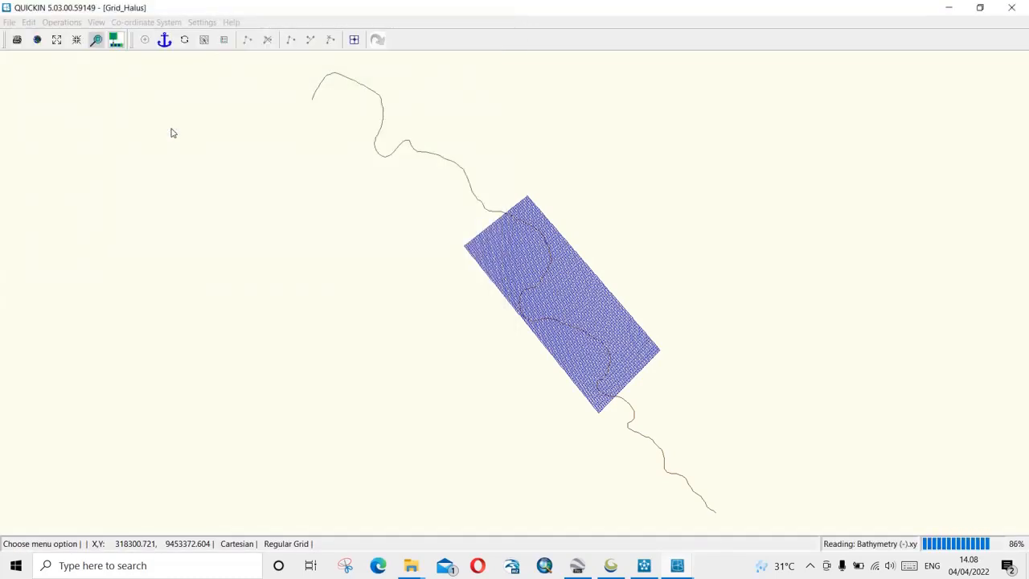
Step: Run Triangular Interpolation of the samples onto the fine grid and dismiss the Internet Download Manager dialogs
left_click(61, 22)
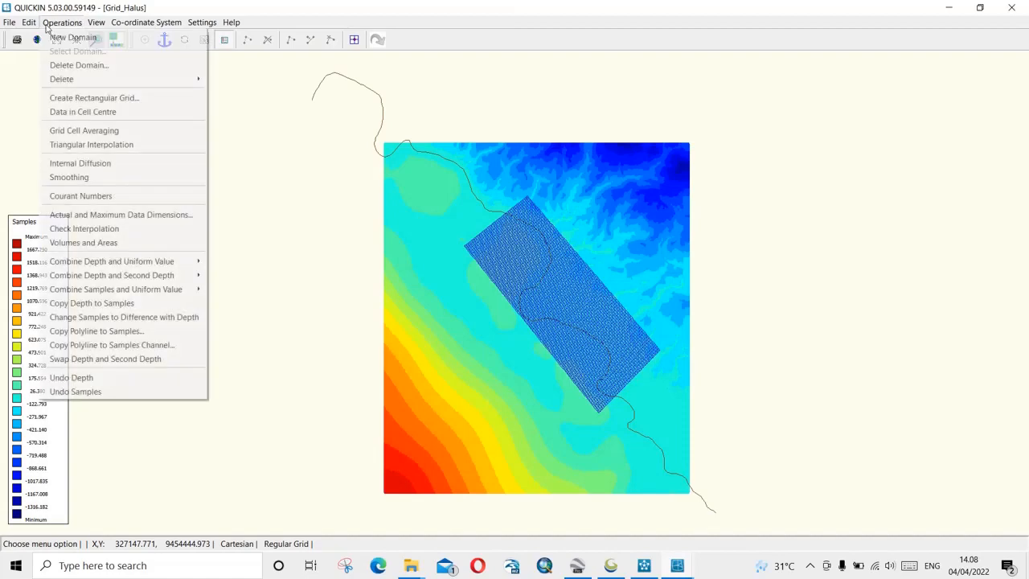
left_click(79, 145)
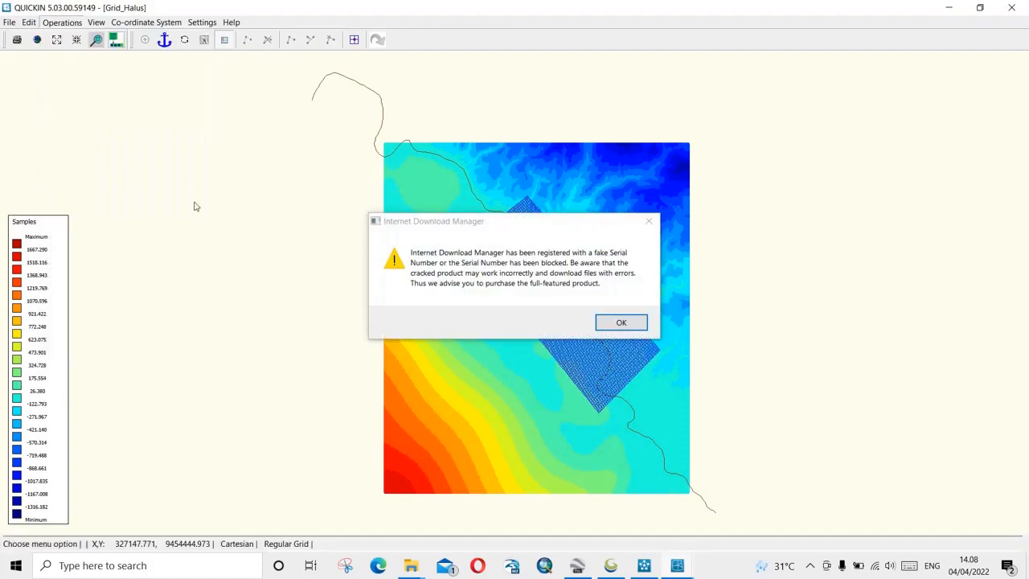
left_click(649, 221)
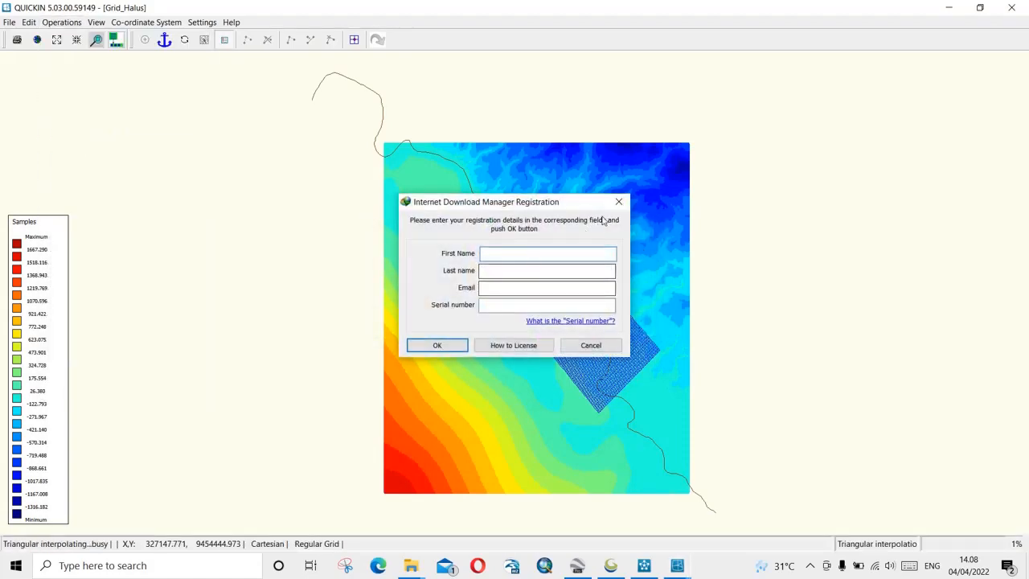
left_click(619, 201)
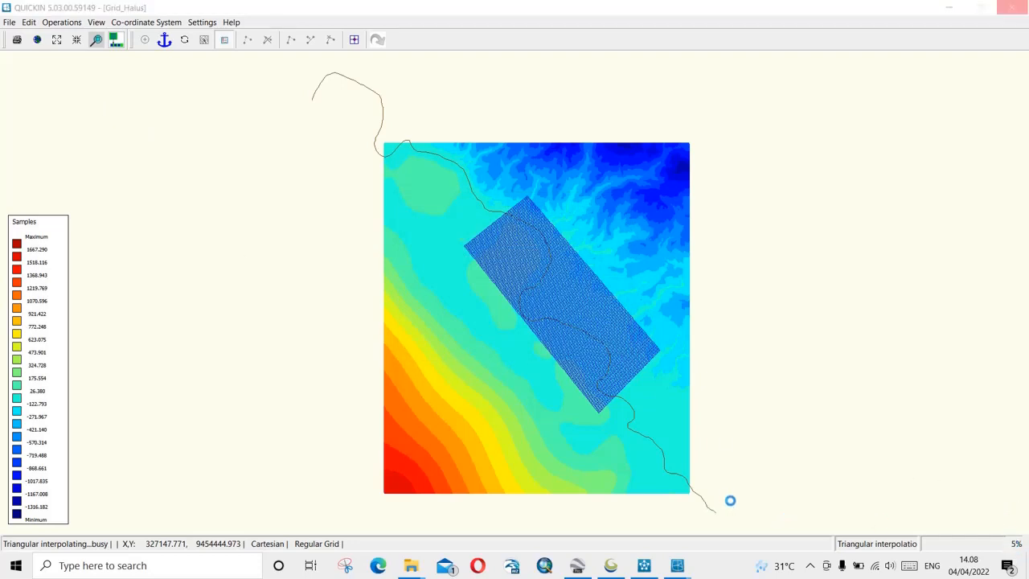
Step: Switch to the Delft3D menu, open the standalone WAVE input and view the nesting settings of its grids
left_click(644, 567)
left_click(541, 285)
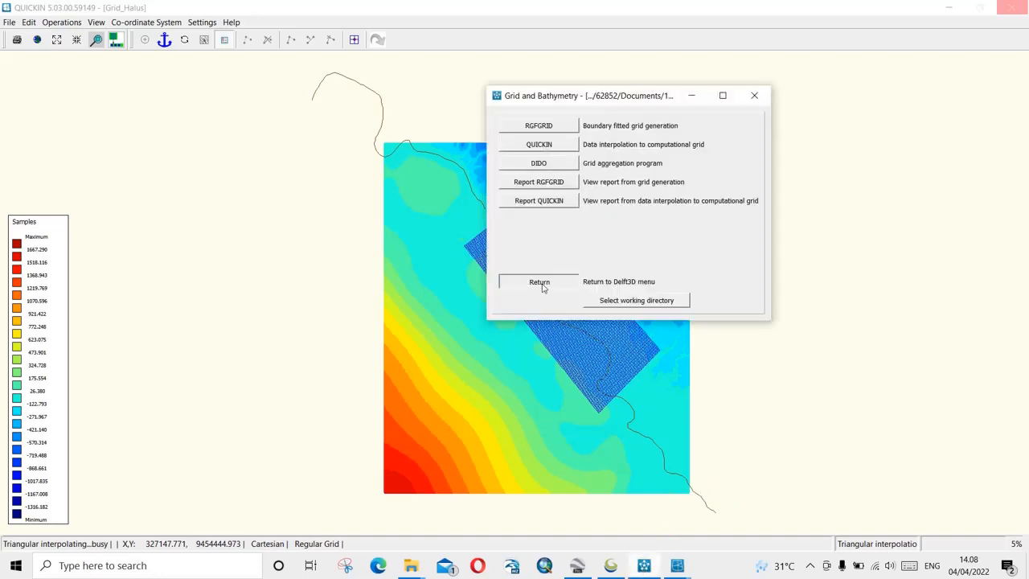
left_click(545, 184)
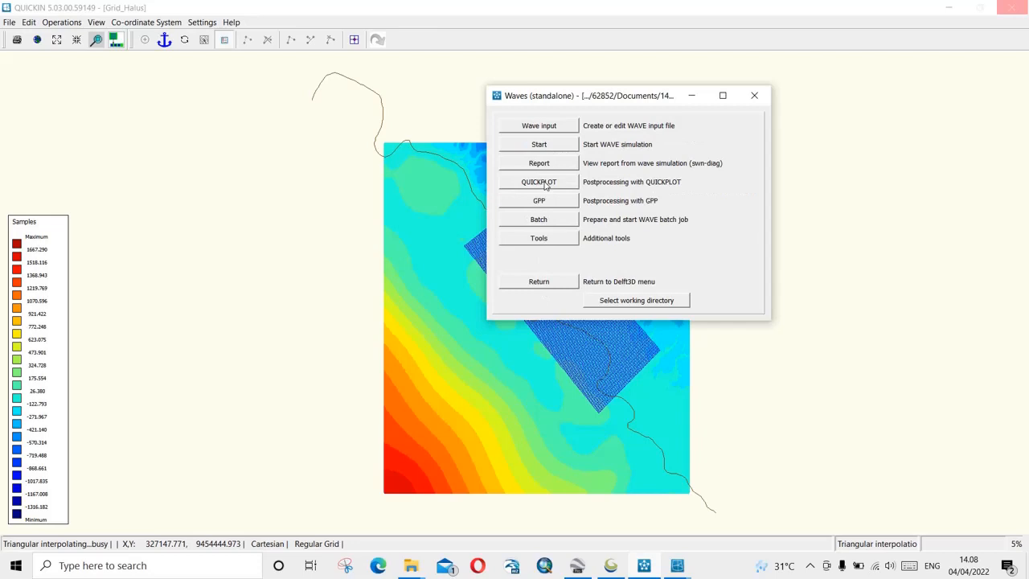
left_click(539, 130)
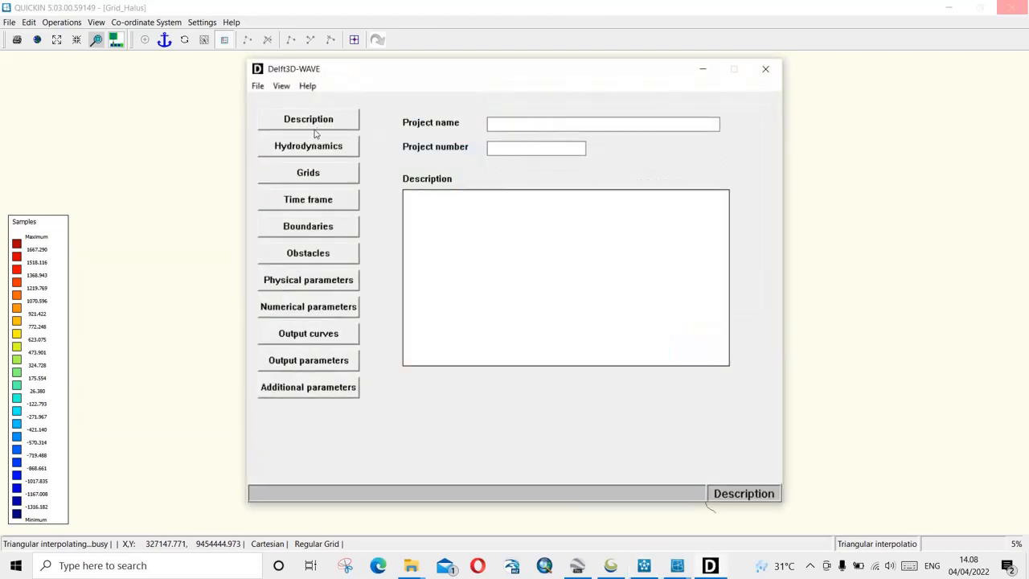
left_click(307, 172)
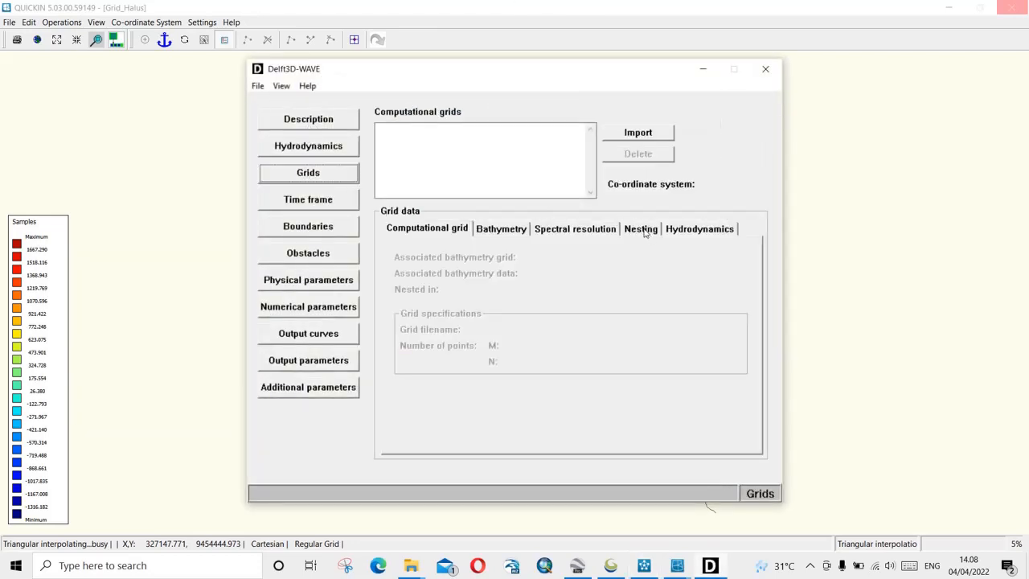
left_click(643, 231)
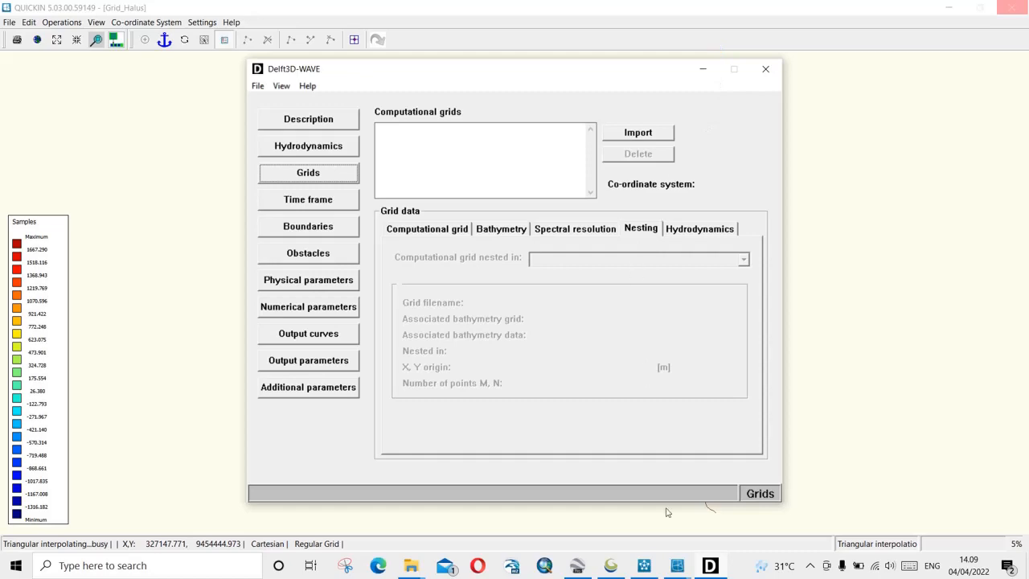
Step: Switch back to QUICKIN and hide the bathymetry samples so only the grid depth is displayed
left_click(649, 569)
left_click(649, 567)
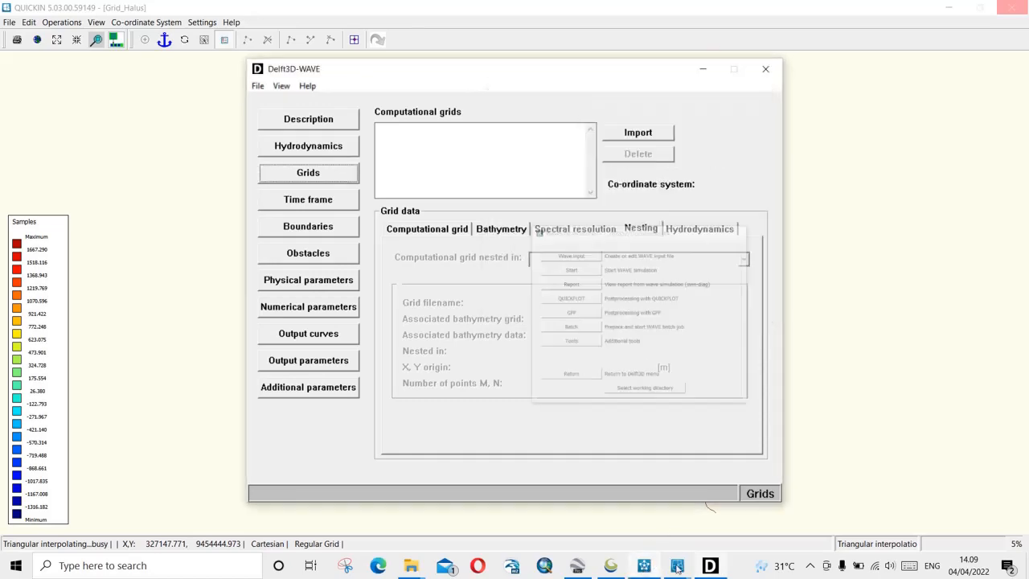
mouse_move(677, 566)
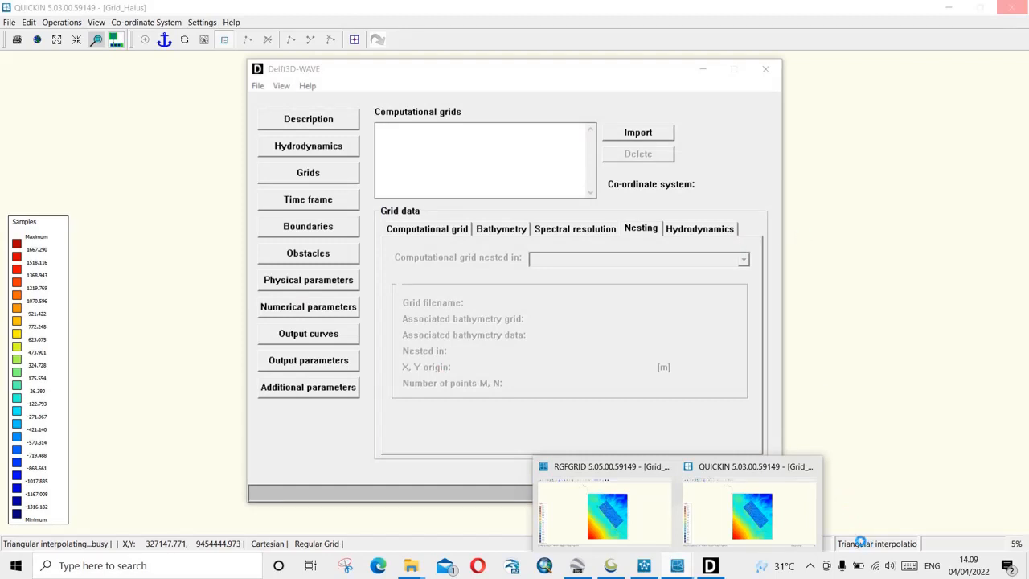
left_click(149, 231)
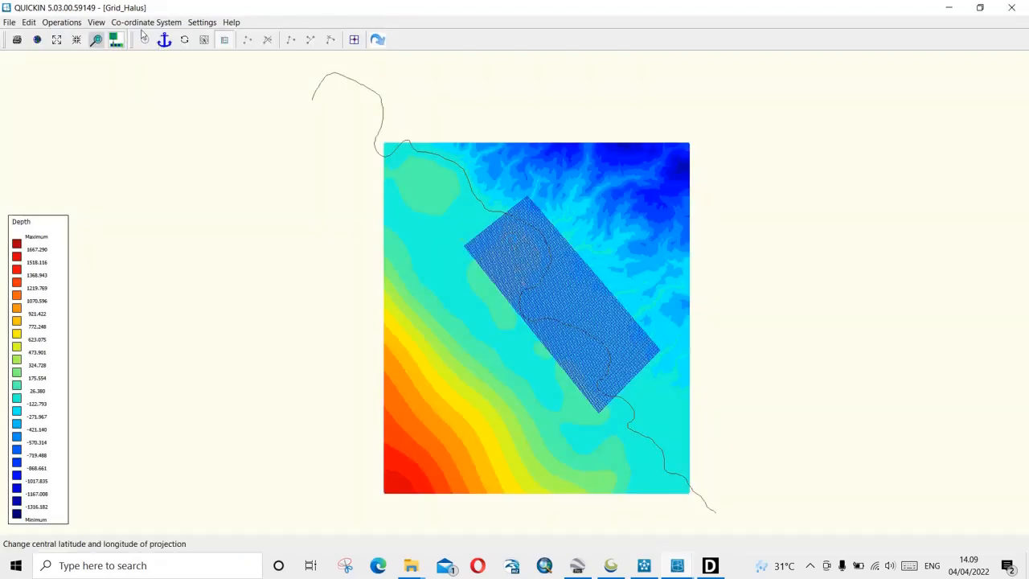
left_click(100, 24)
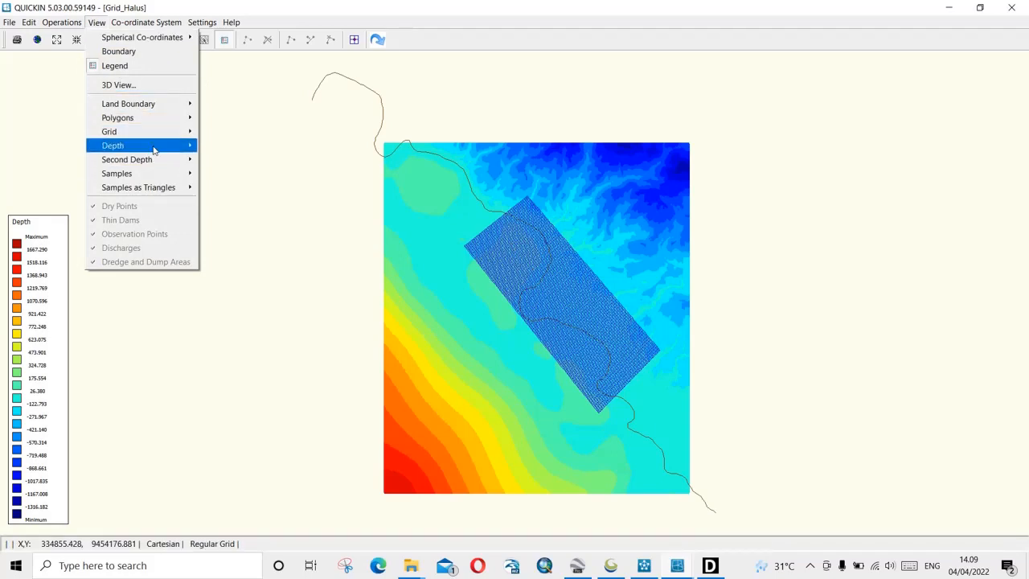
mouse_move(152, 140)
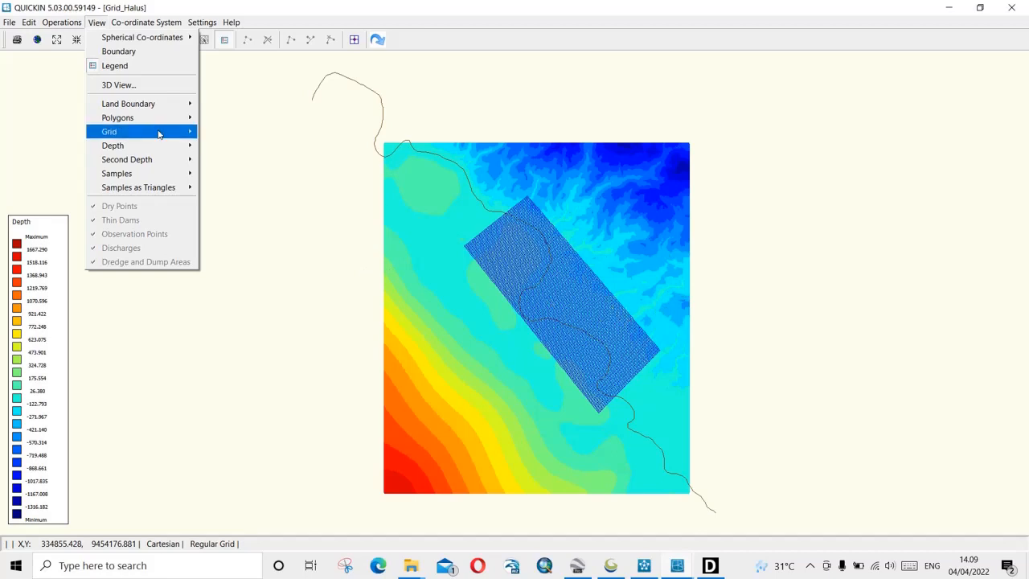
mouse_move(161, 173)
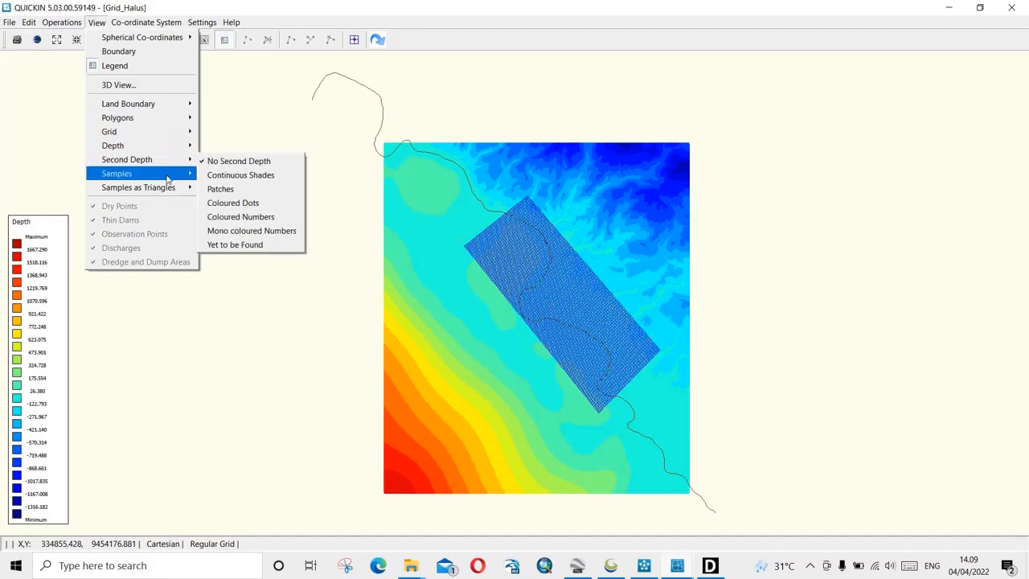
left_click(213, 180)
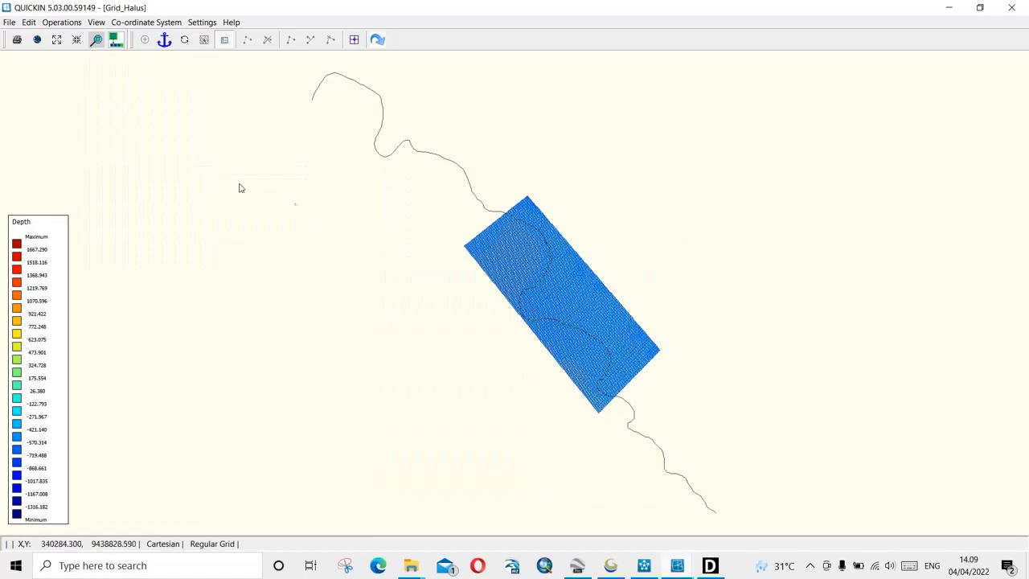
Step: Inspect the interpolated depth on the fine grid and export it as Depth_Halus.dep in the 14 Latihan Tsunami folder
left_click(570, 311)
left_click(572, 311)
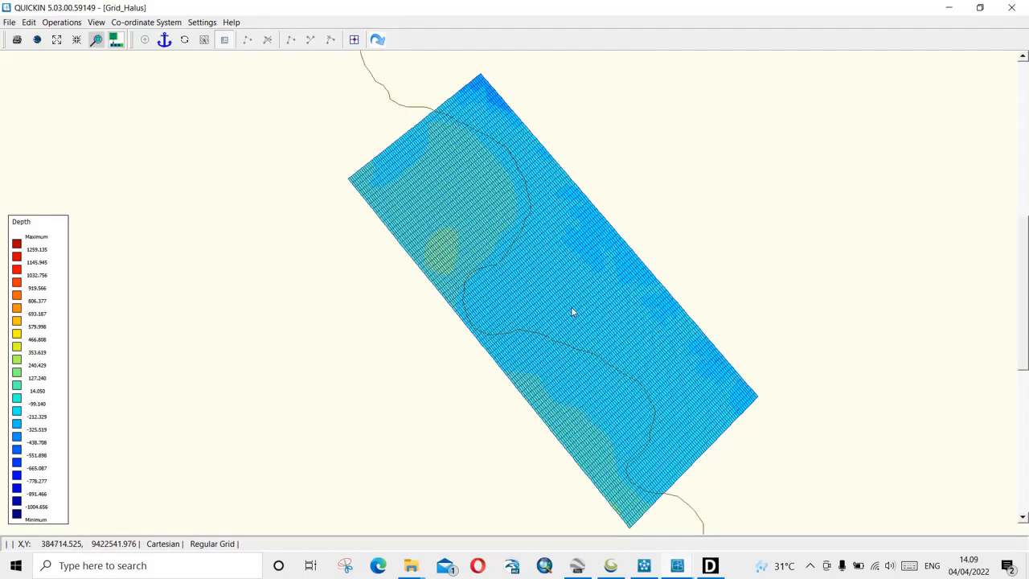
left_click(571, 312)
right_click(572, 311)
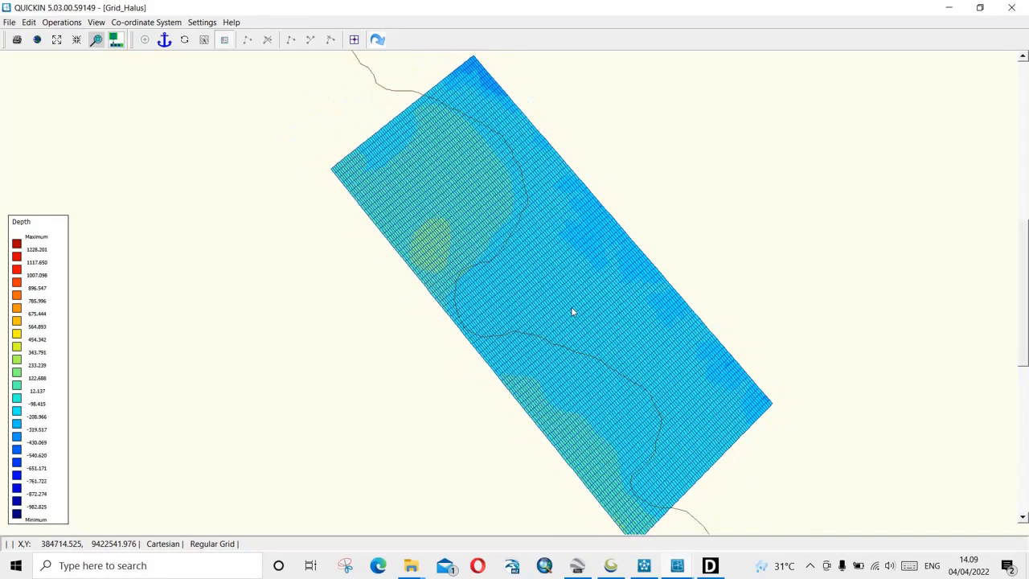
right_click(572, 312)
right_click(572, 311)
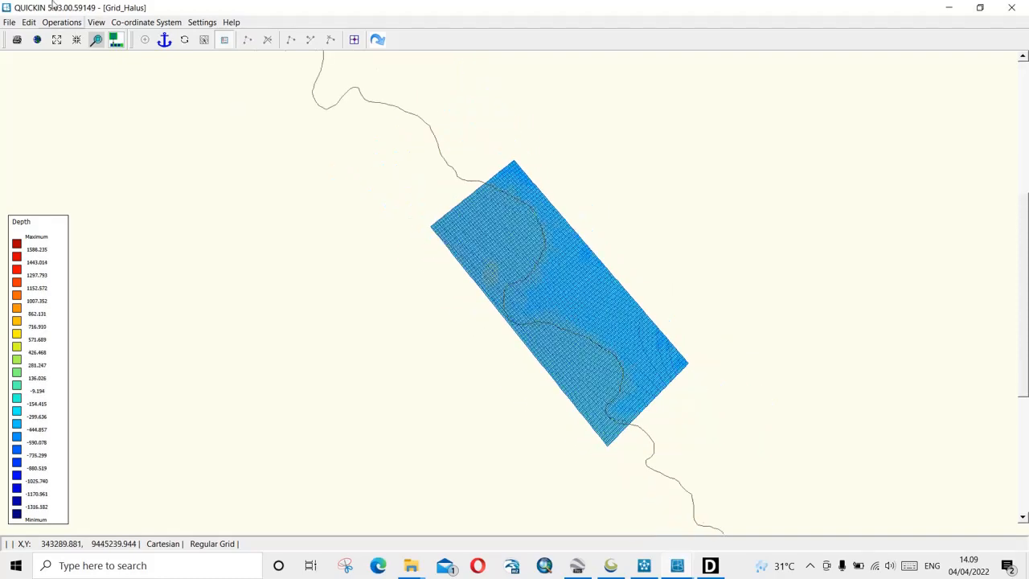
left_click(9, 22)
mouse_move(40, 134)
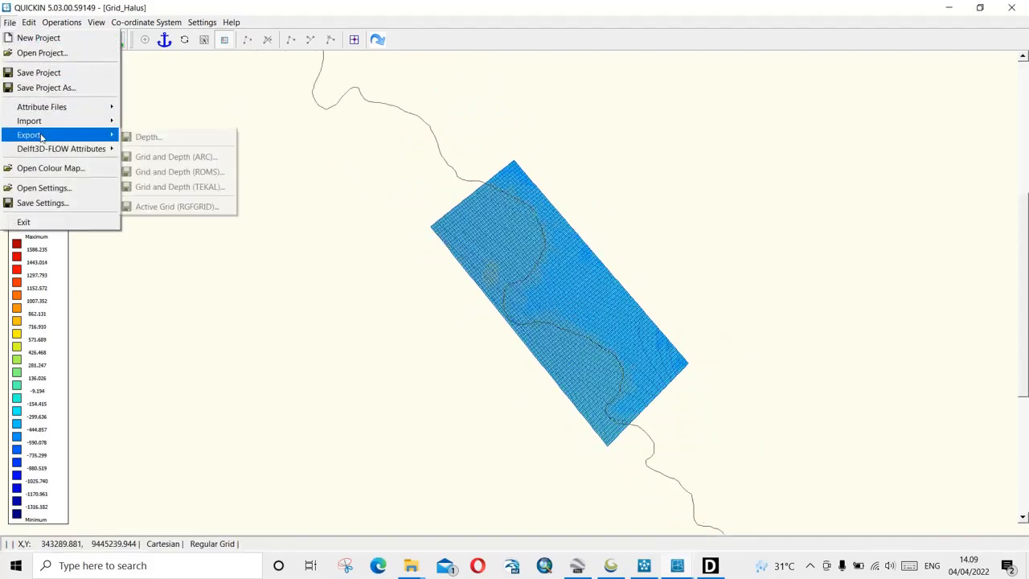
left_click(148, 137)
left_click(166, 129)
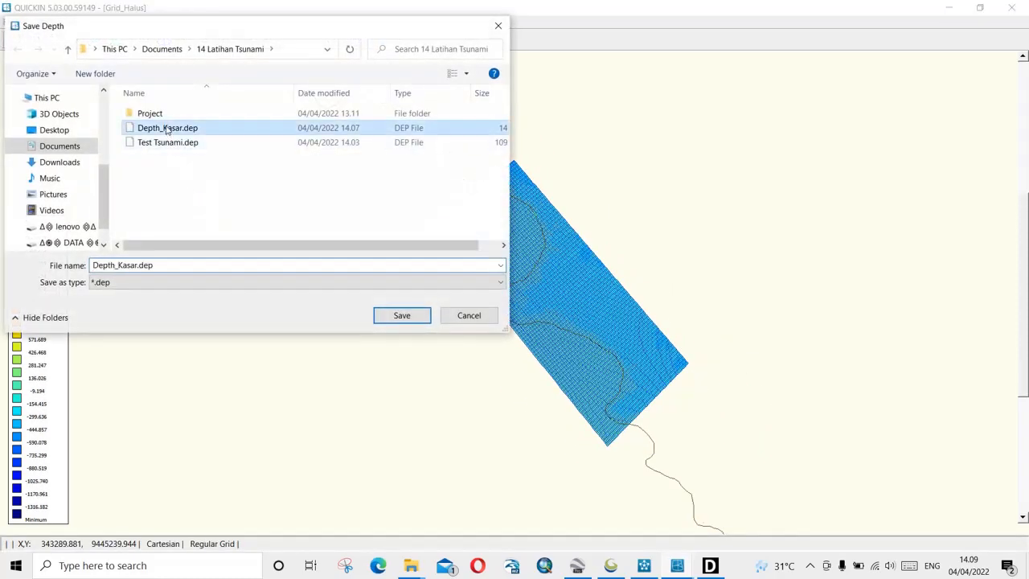
left_click(119, 266)
left_click_drag(119, 266, 138, 263)
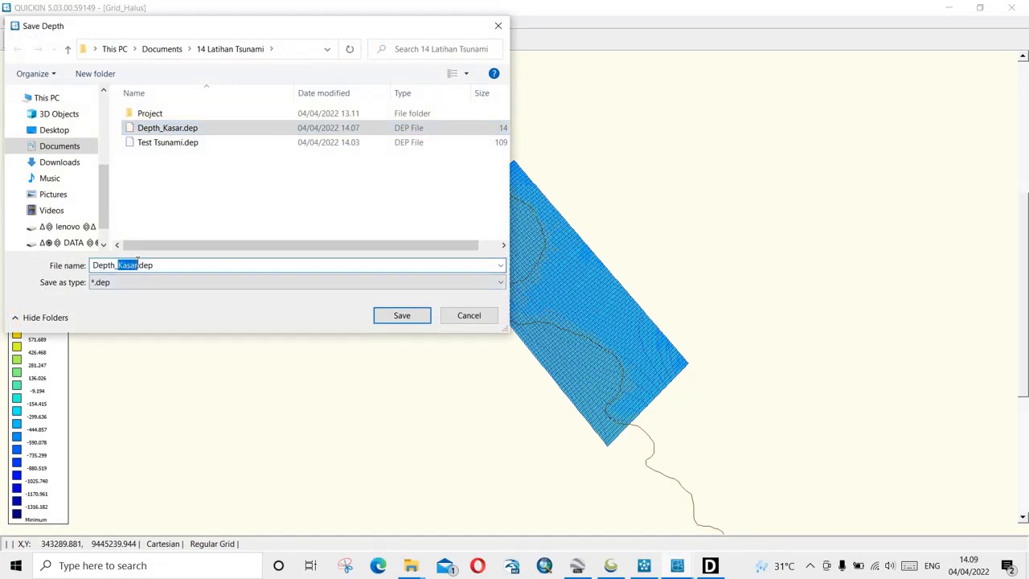
type("Halus")
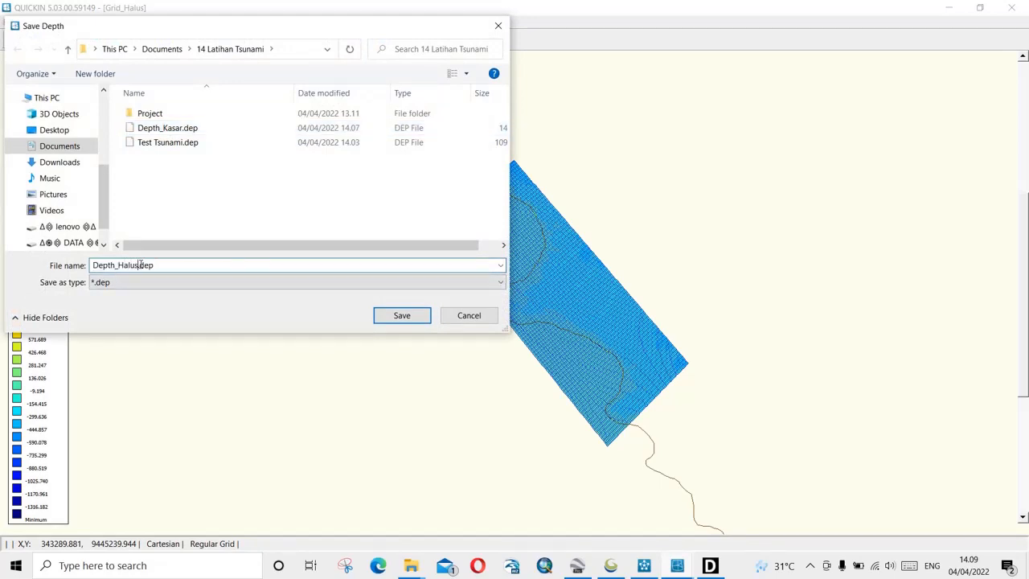
left_click(395, 316)
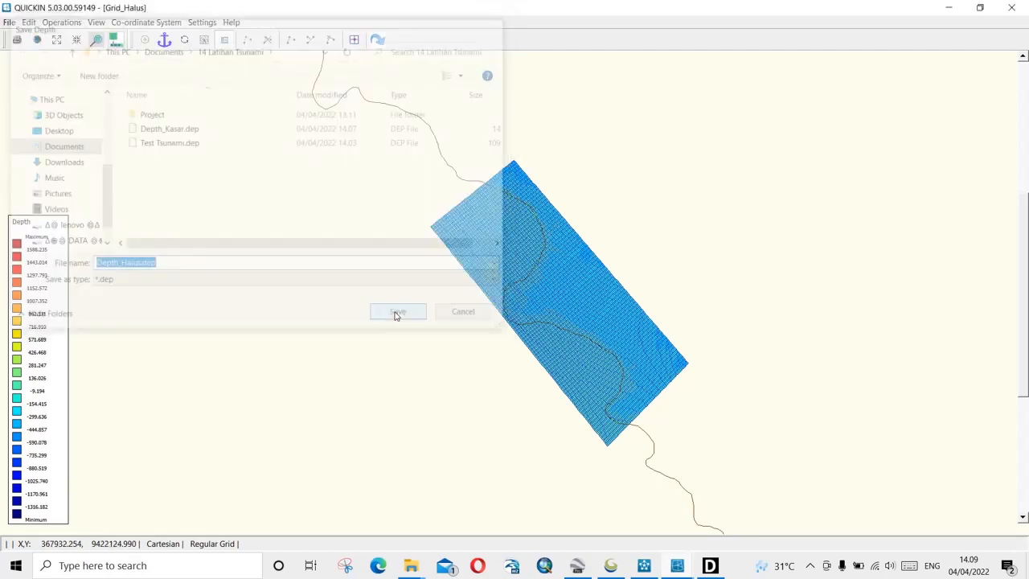
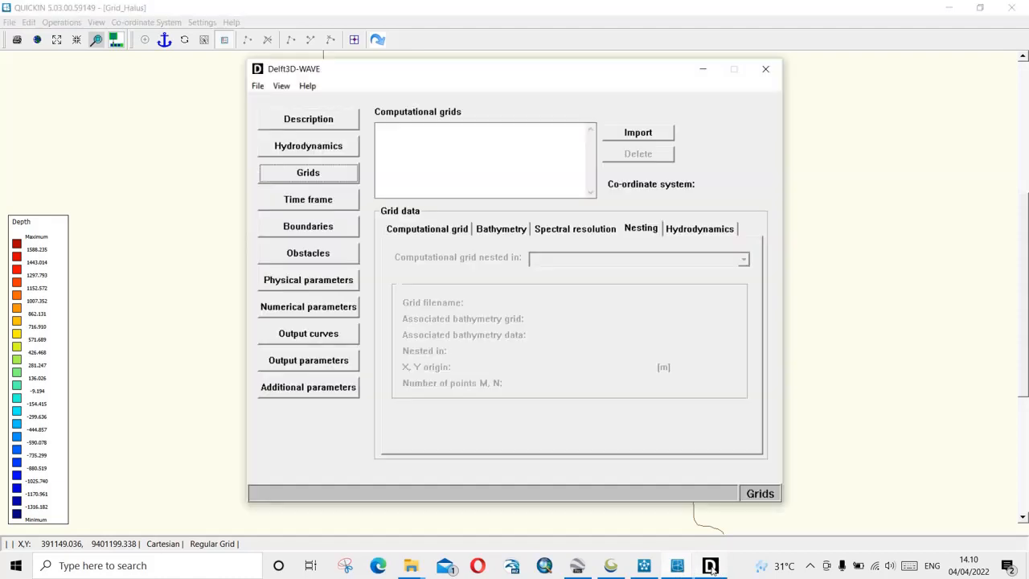
Step: Switch to the Delft3D-WAVE input window and enter Test as the project name in the description
left_click(710, 566)
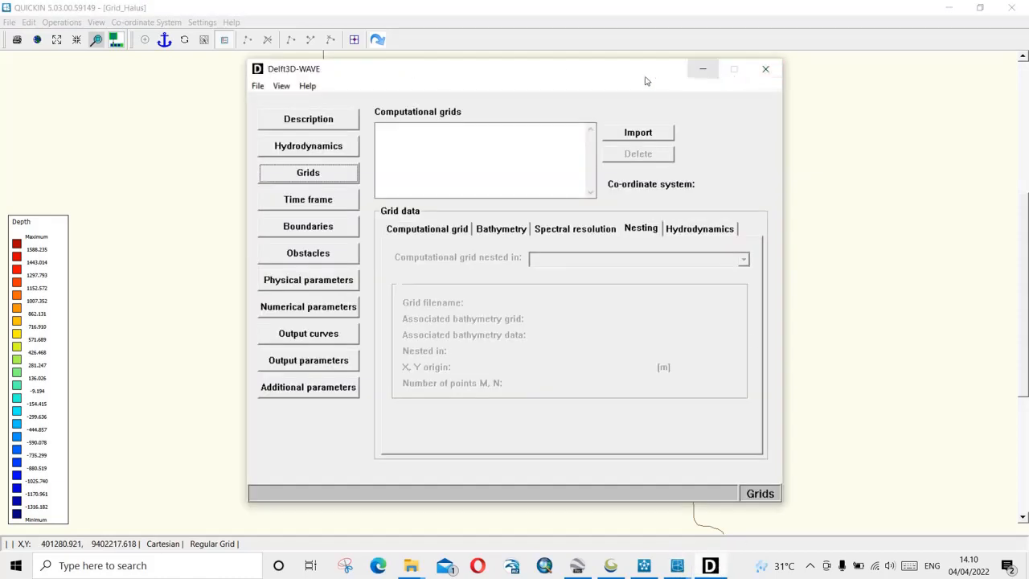
left_click_drag(361, 78, 291, 37)
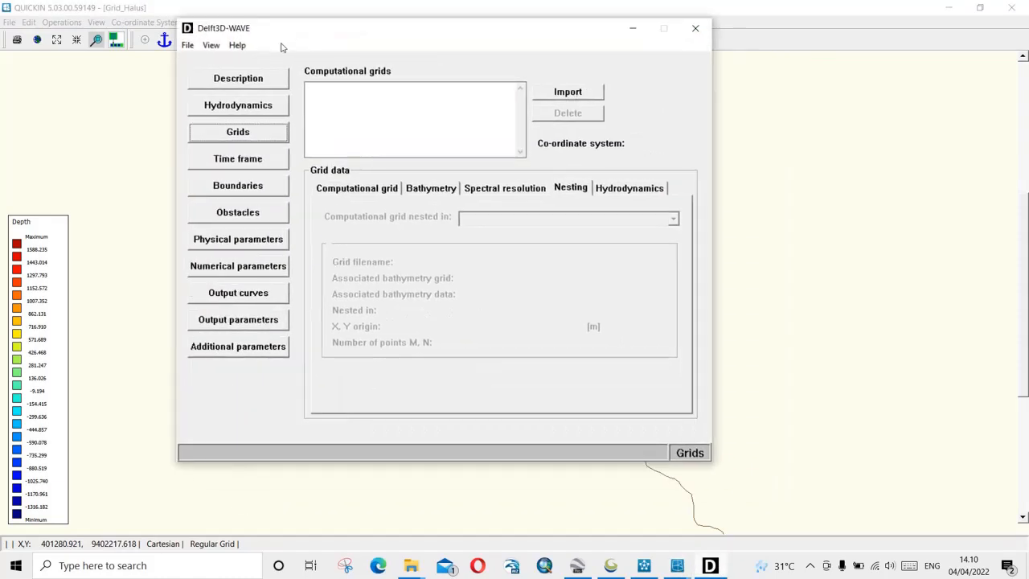
left_click(223, 79)
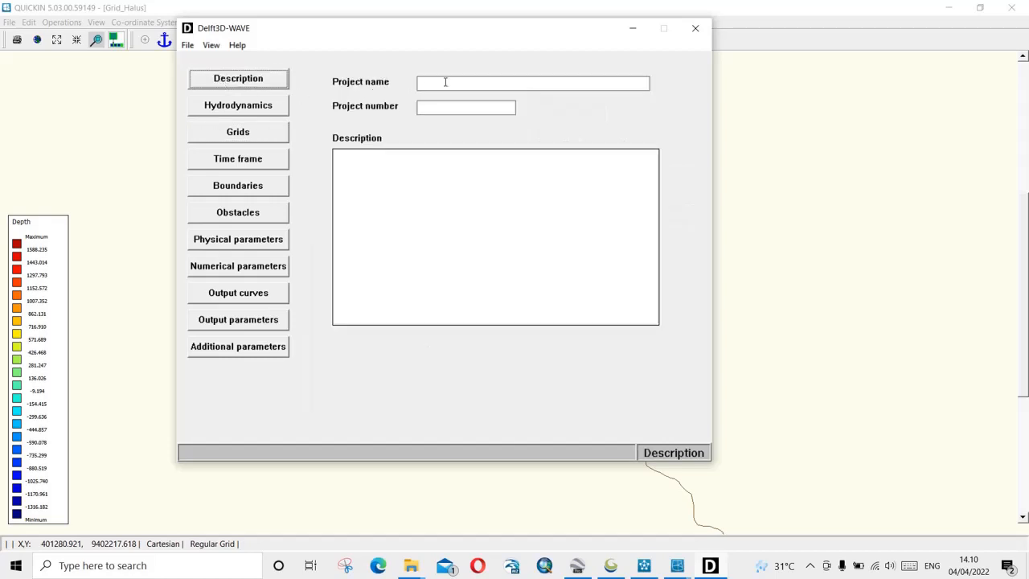
left_click(445, 82)
Step: Import Grid_001.grd from the 14 Latihan Tsunami folder as a computational grid
left_click(231, 133)
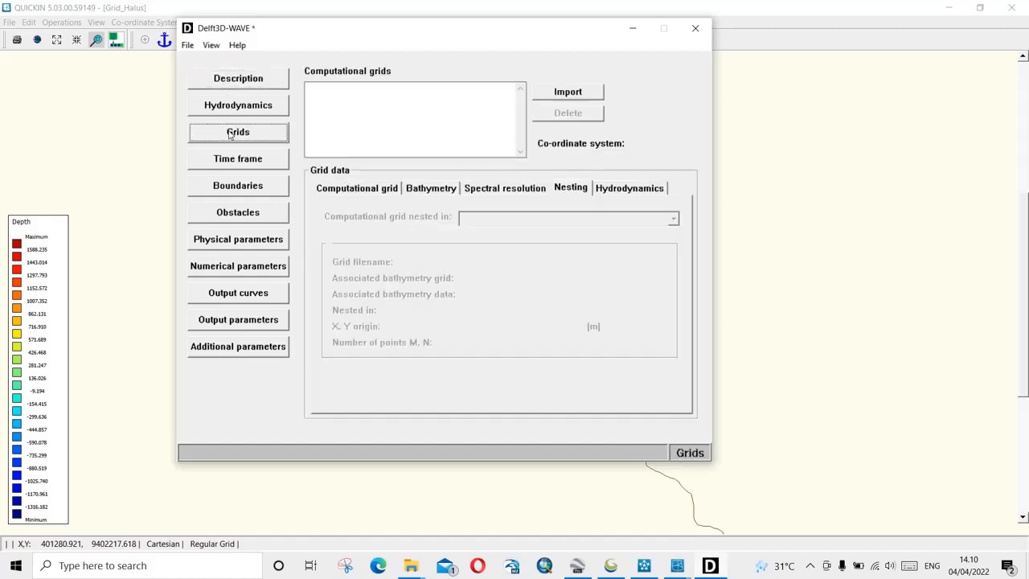
left_click(574, 95)
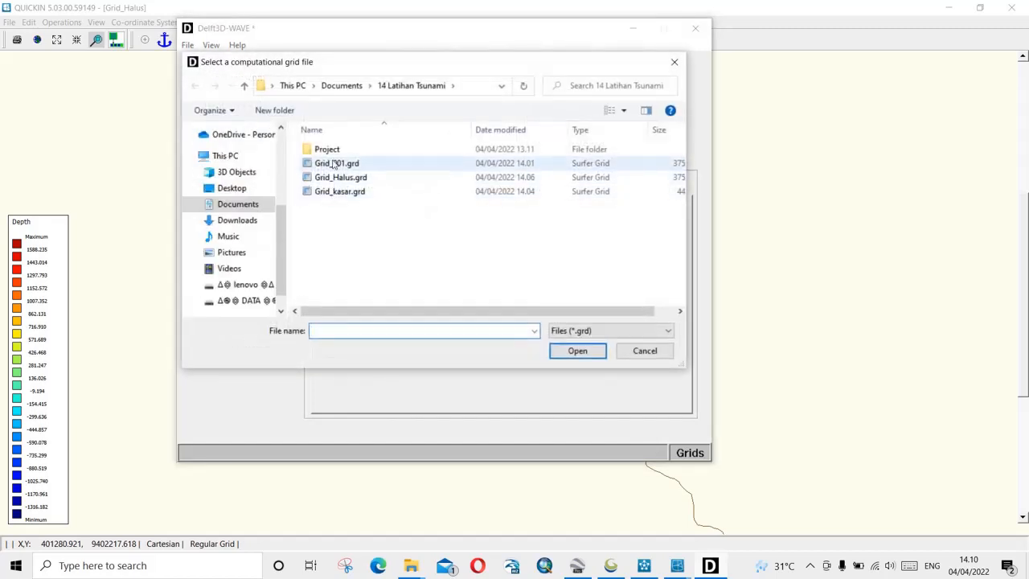
double_click(333, 163)
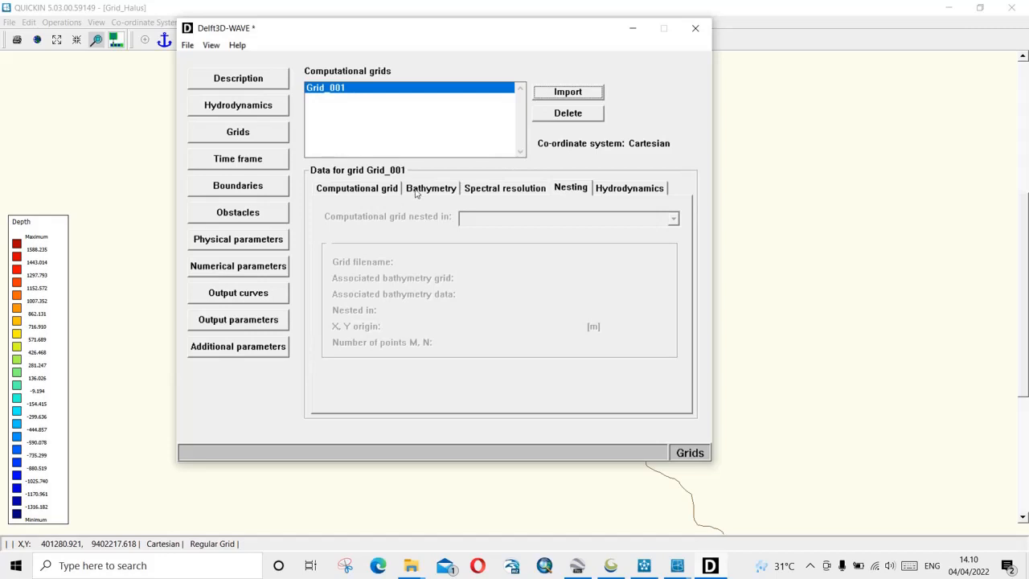
Step: Assign Test Tsunami.dep as the bathymetry data of Grid_001
left_click(400, 190)
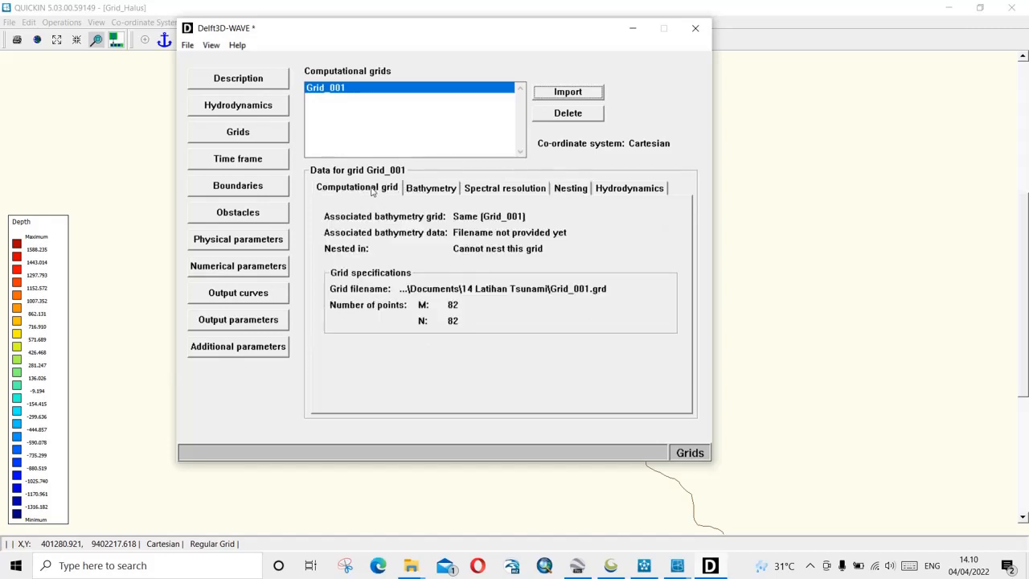
left_click(425, 188)
left_click(385, 261)
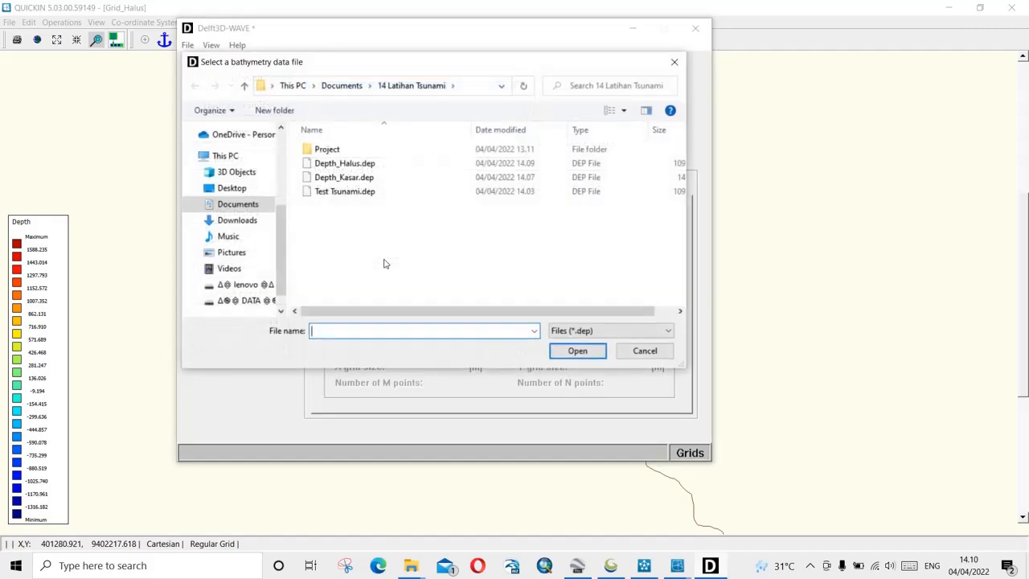
left_click(331, 193)
left_click(575, 351)
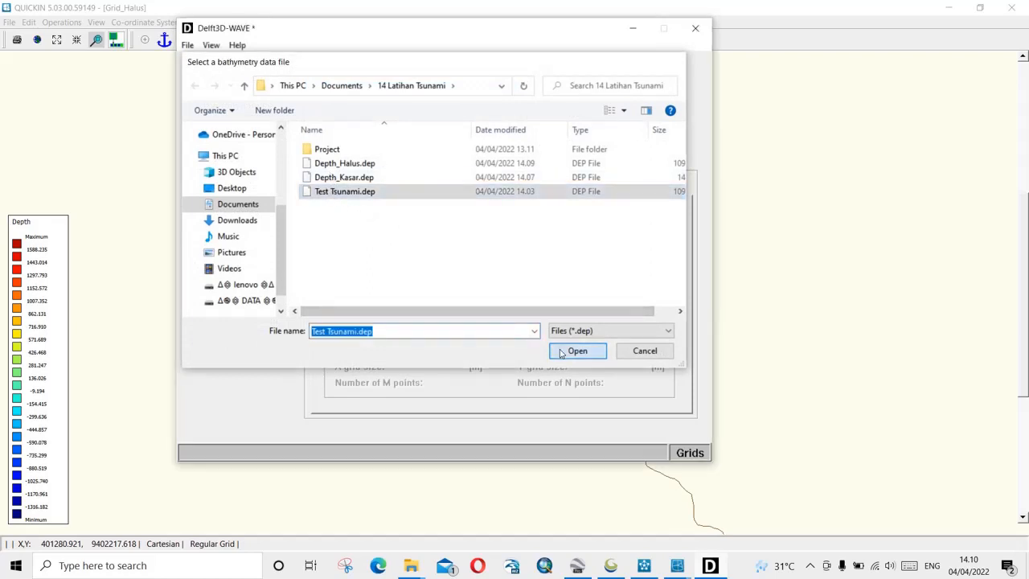
Step: Review the nesting, bathymetry, spectral resolution and computational grid settings of Grid_001
left_click(579, 189)
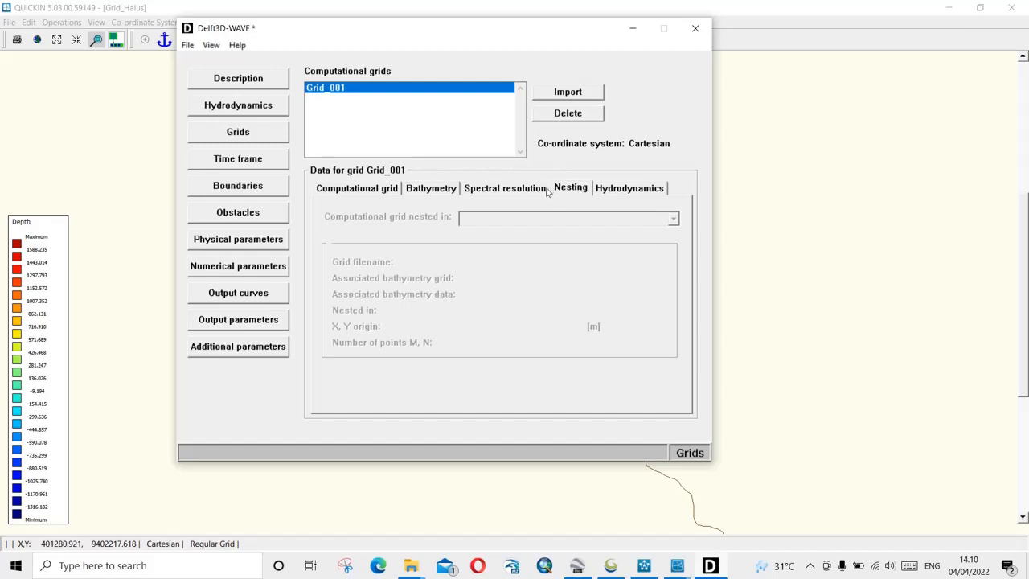
left_click(363, 195)
left_click(422, 193)
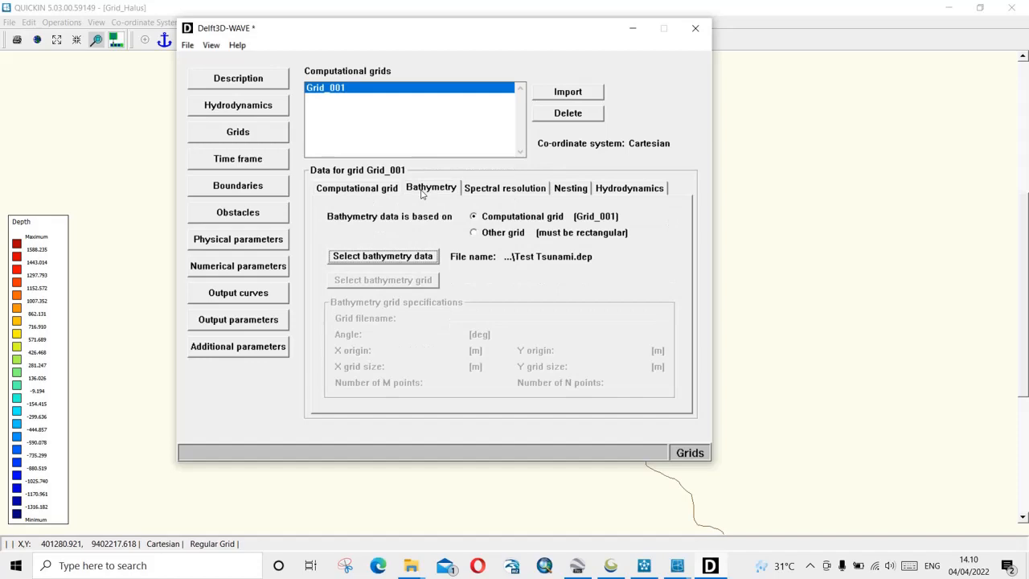
left_click(486, 198)
left_click(556, 190)
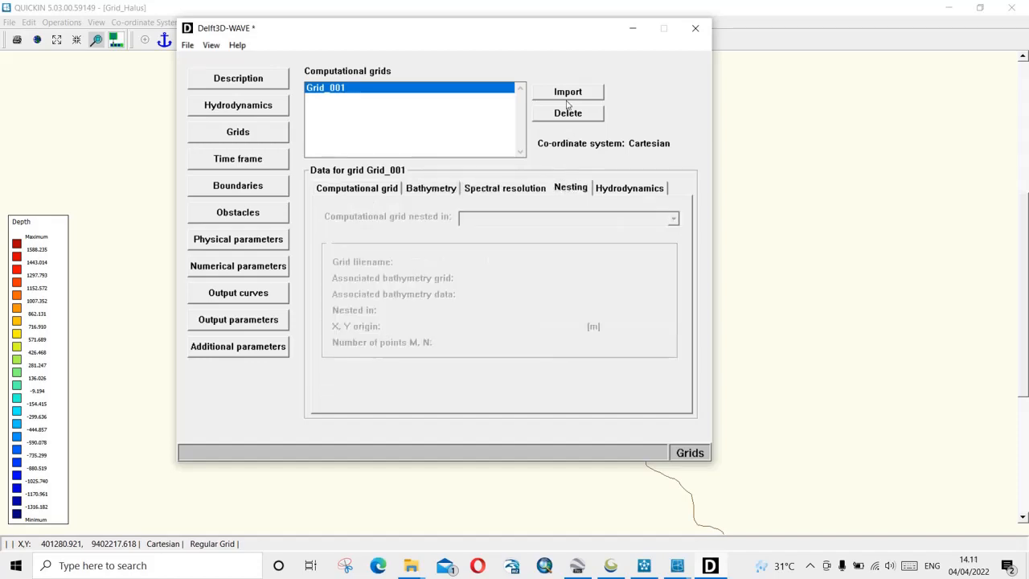
left_click(384, 190)
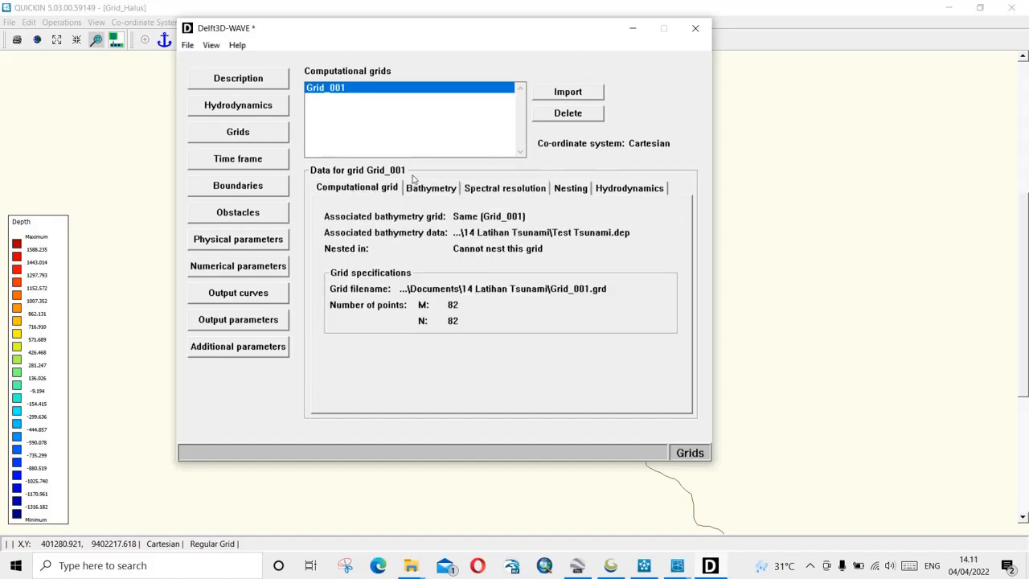
Step: Import Grid_Halus.grd as a second computational grid and nest it in Grid_001
left_click(569, 93)
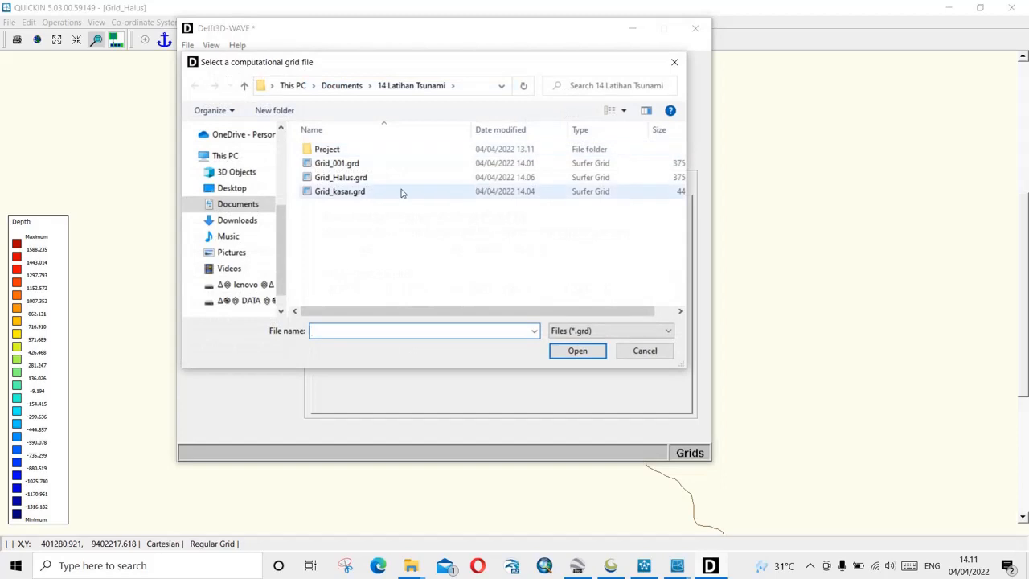
double_click(344, 178)
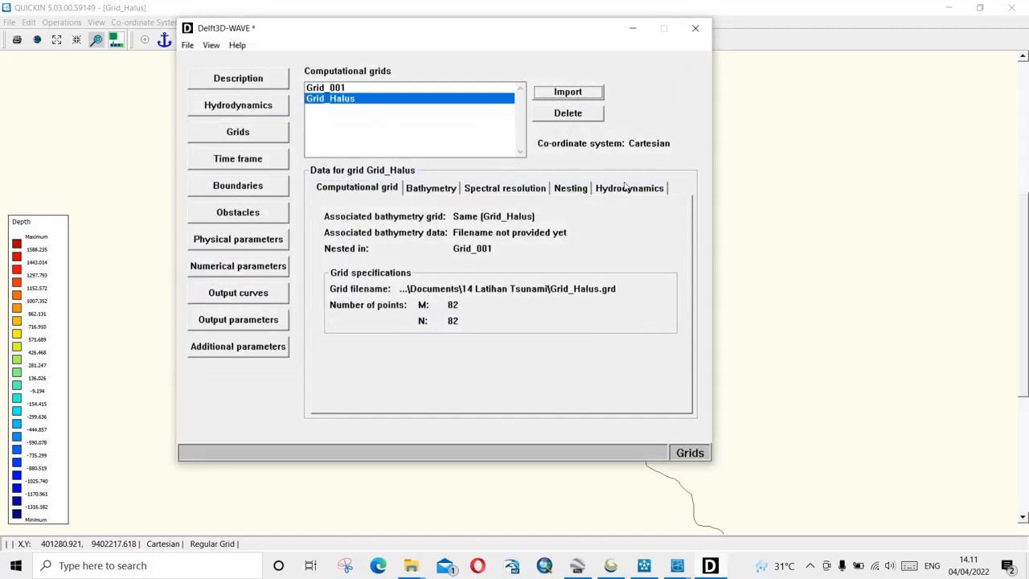
left_click(579, 191)
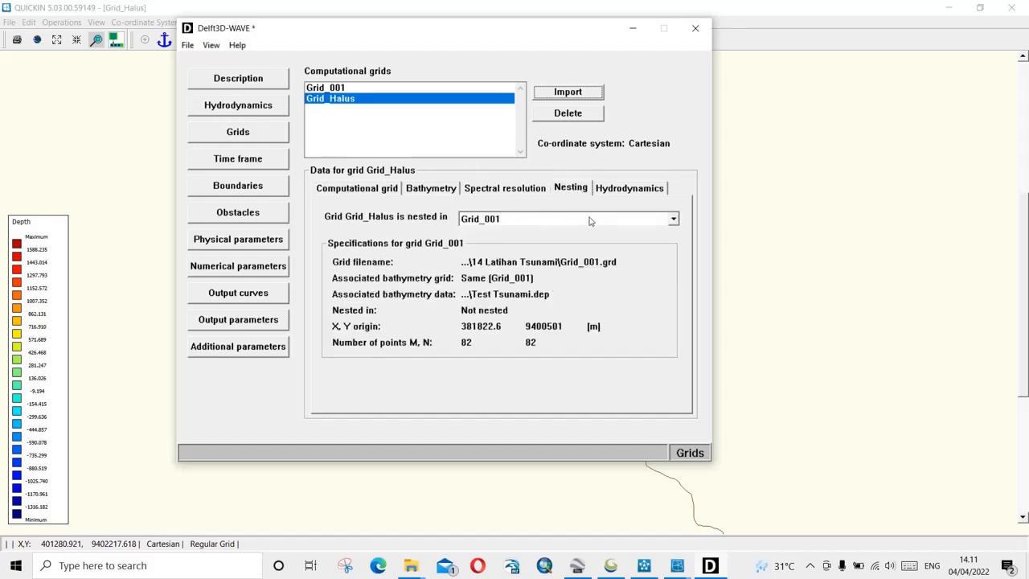
left_click(591, 220)
left_click(520, 229)
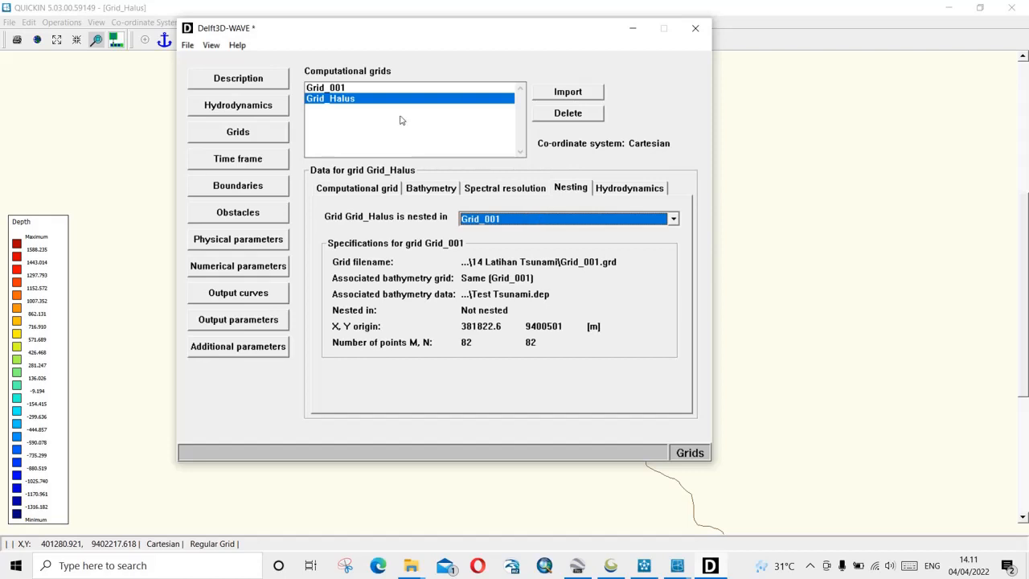
Step: Base the bathymetry of Grid_001 on another grid and cancel choosing a bathymetry grid file
left_click(332, 91)
left_click(372, 190)
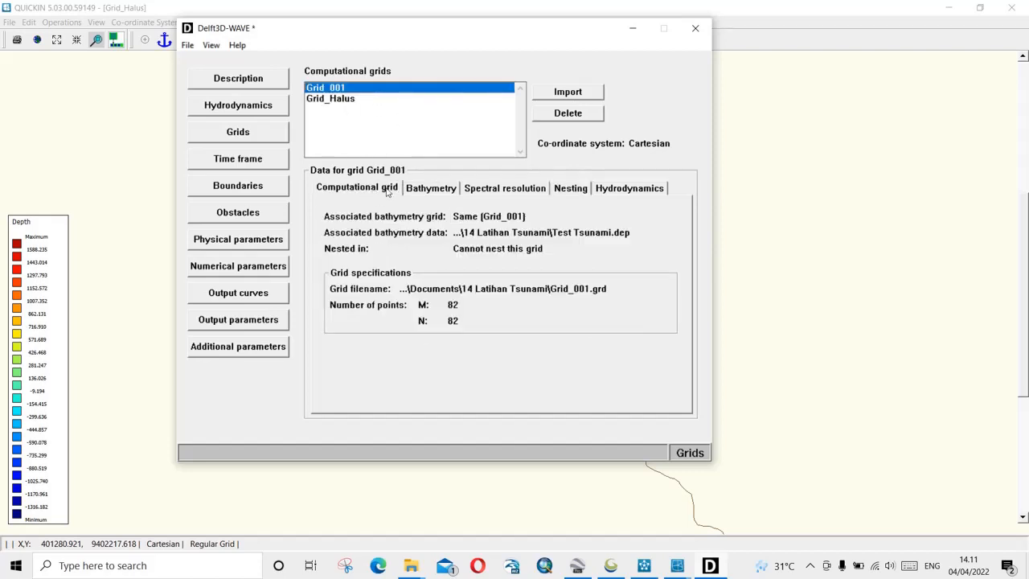
left_click(428, 191)
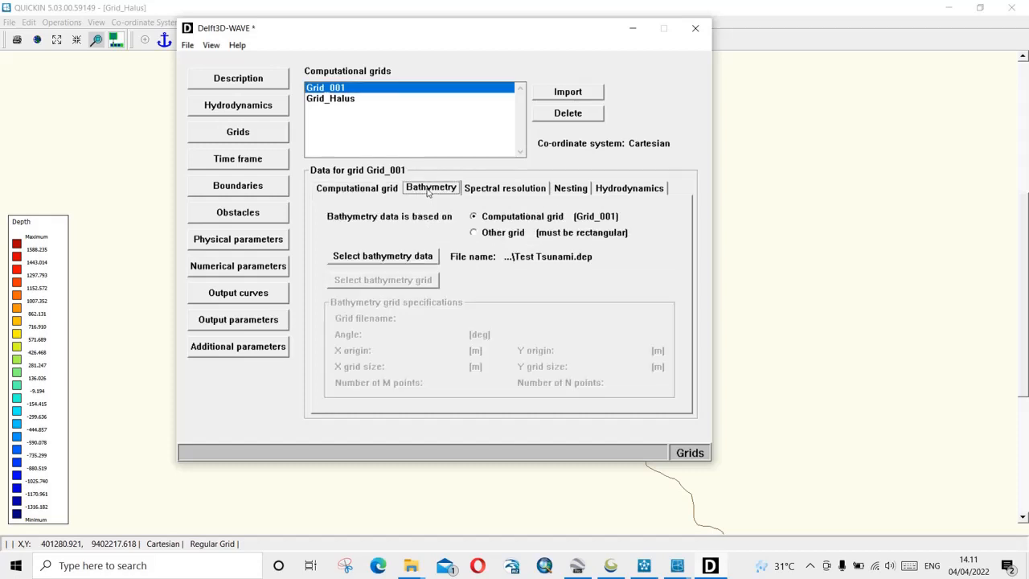
left_click(481, 236)
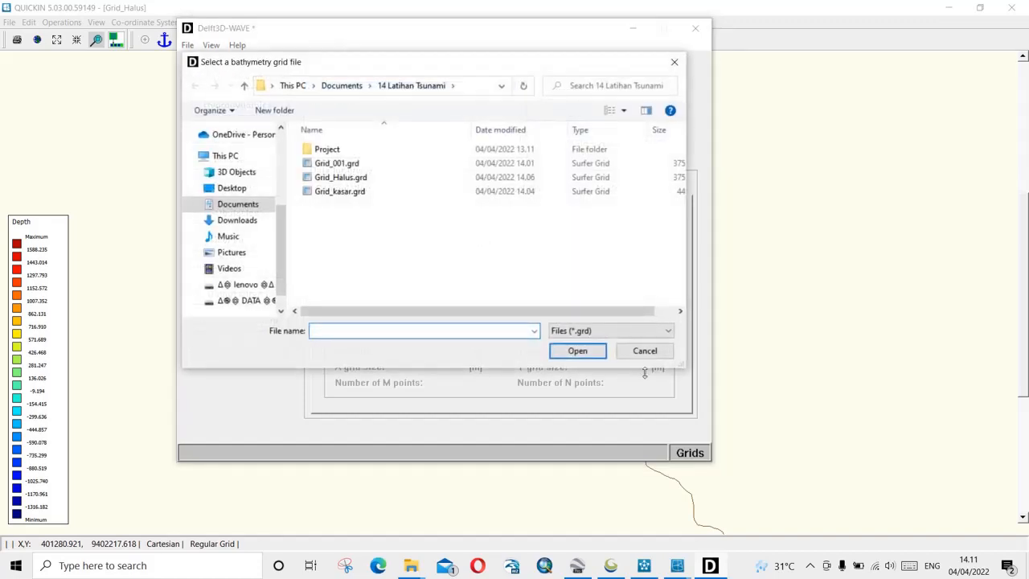
left_click(645, 350)
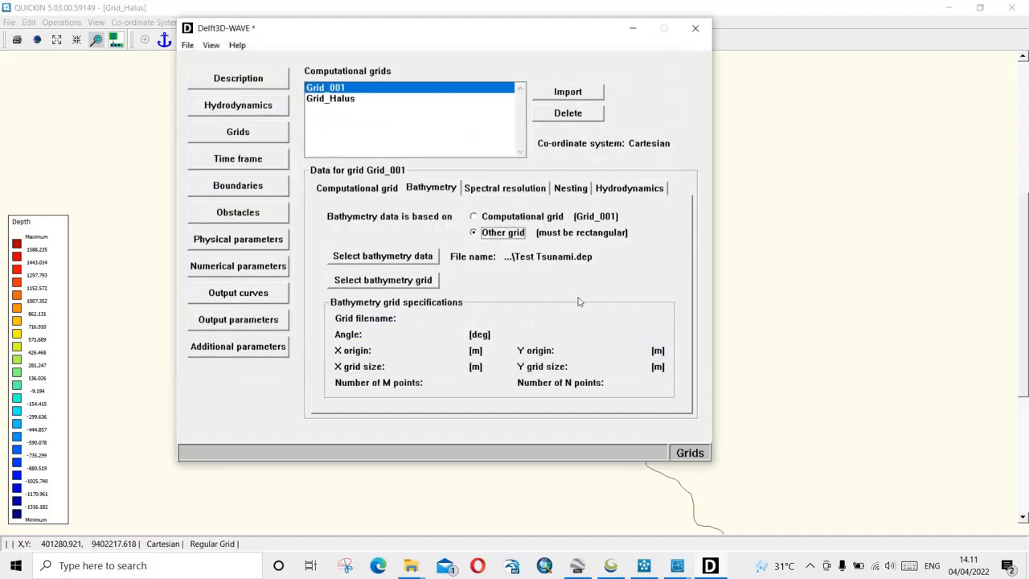
Step: Base the bathymetry of Grid_Halus on another grid, choosing Grid_Halus.grd as the bathymetry grid, and dismiss the warning
left_click(345, 106)
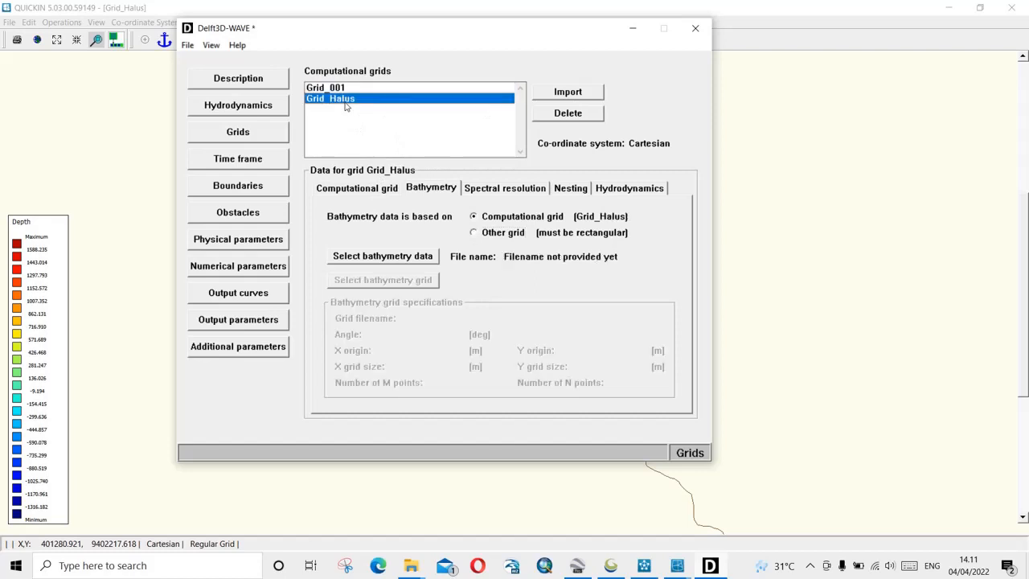
left_click(482, 232)
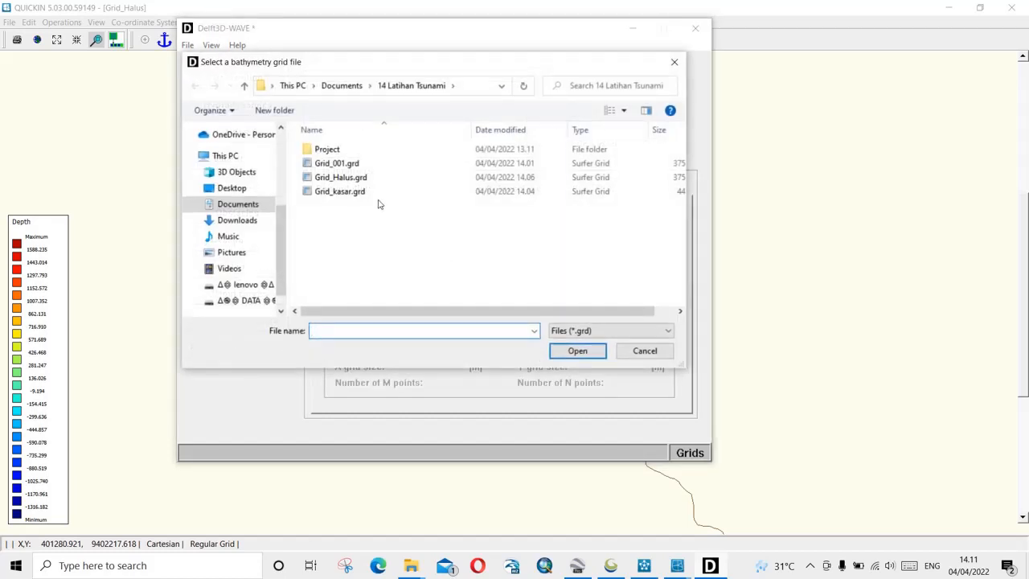
double_click(341, 178)
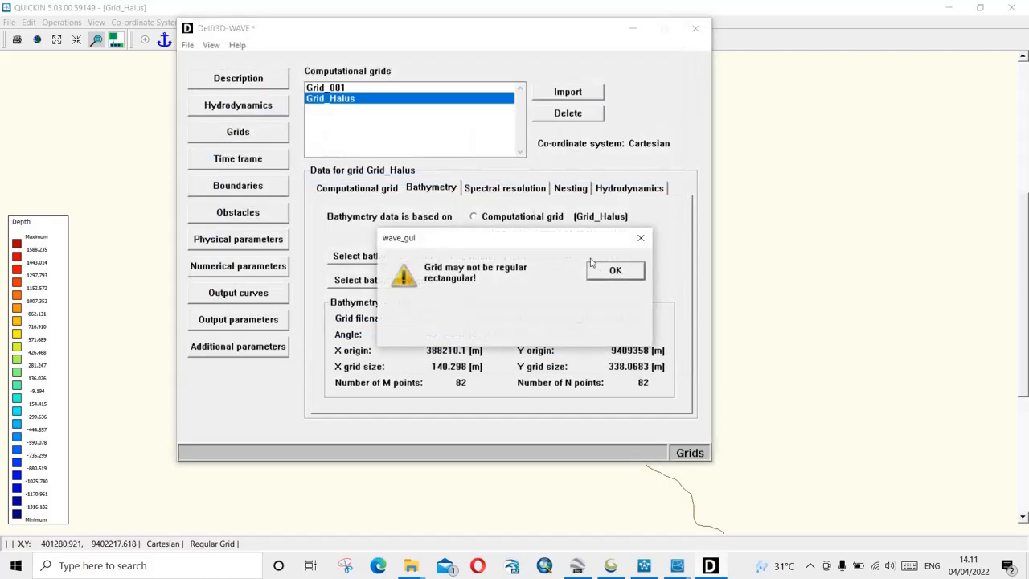
left_click(613, 270)
Step: Reselect Grid_001 as the parent grid of Grid_Halus, and delete Grid_Halus from the computational grids
left_click(571, 189)
left_click(547, 219)
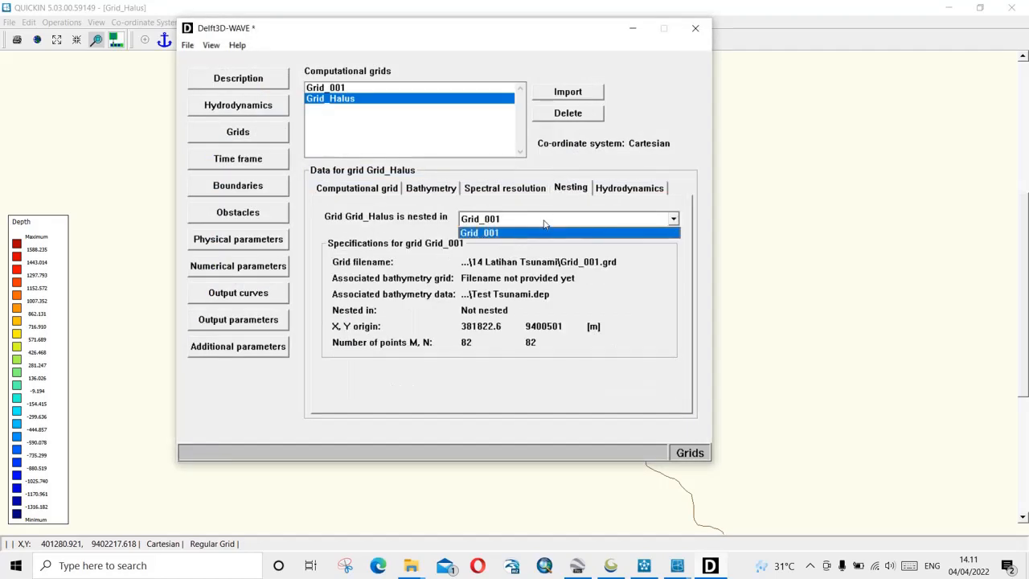
left_click(544, 226)
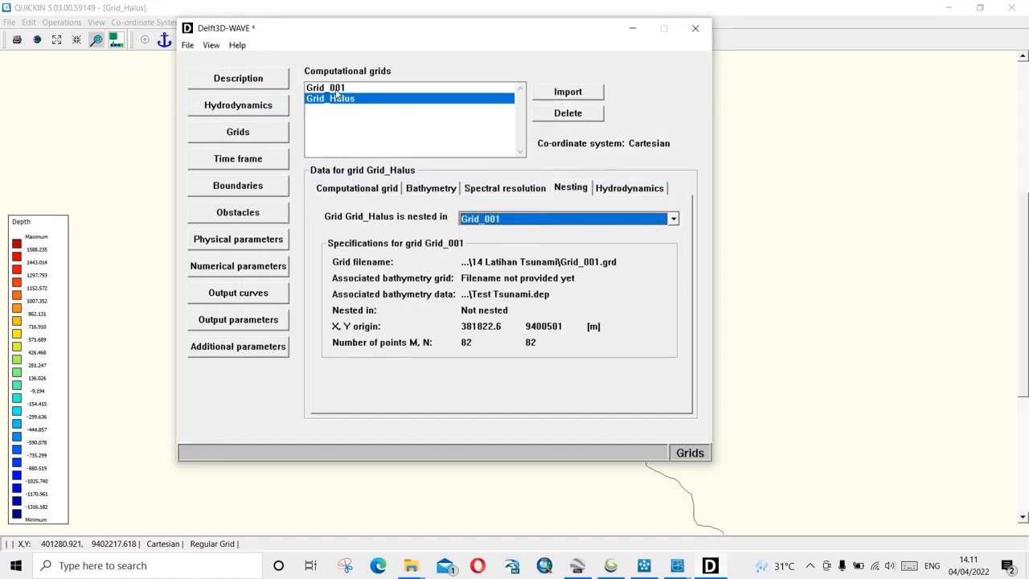
left_click(568, 113)
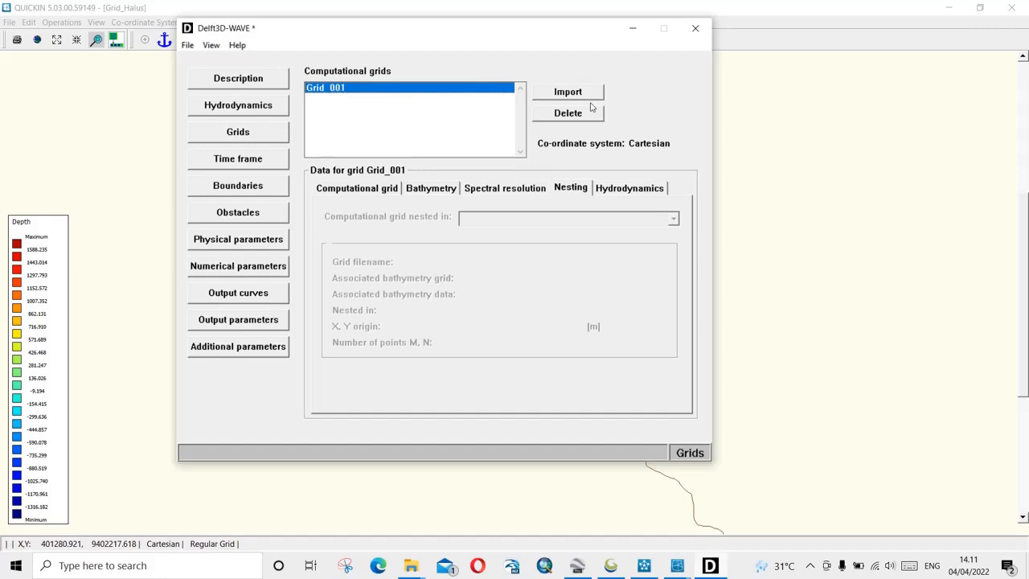
Step: Check the spectral resolution, bathymetry, grid specifications and hydrodynamics settings of the remaining computational grid
left_click(515, 190)
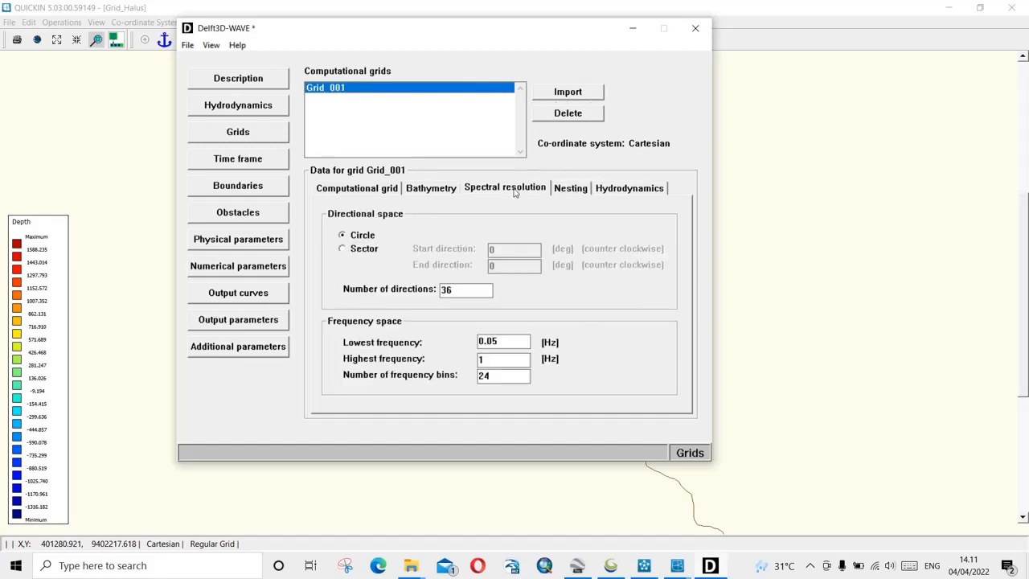
left_click(451, 193)
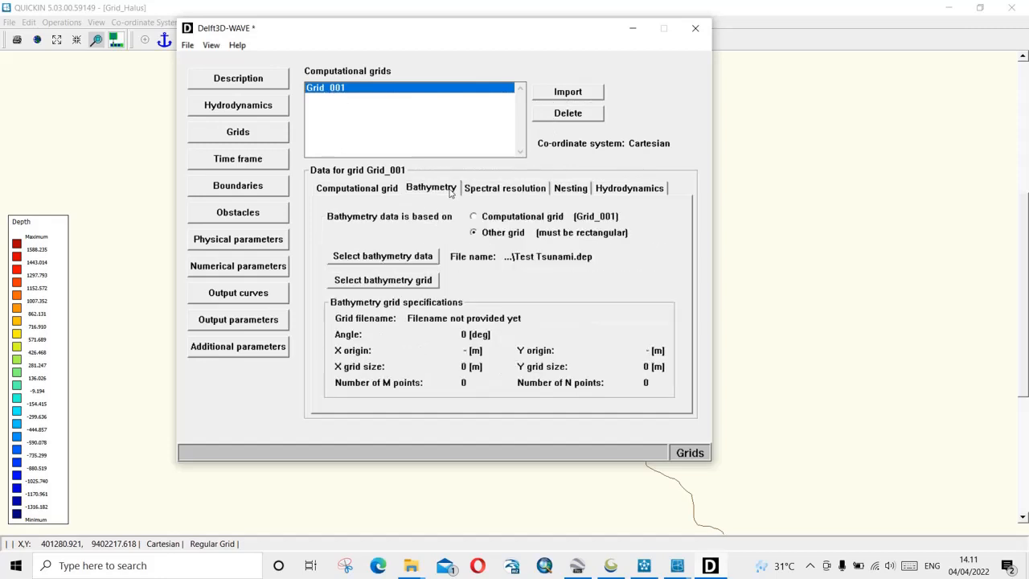
left_click(359, 191)
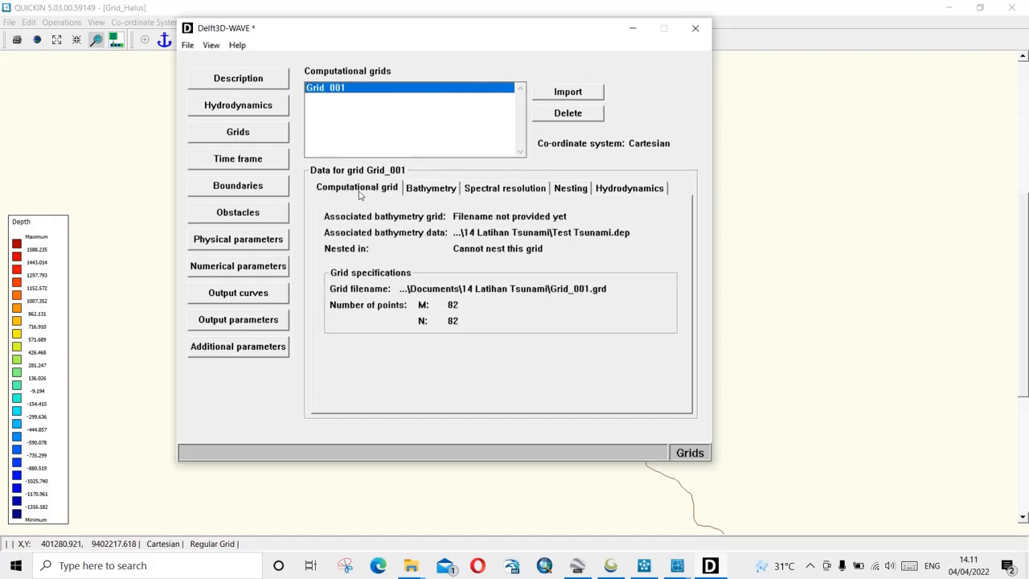
left_click(623, 194)
left_click(492, 195)
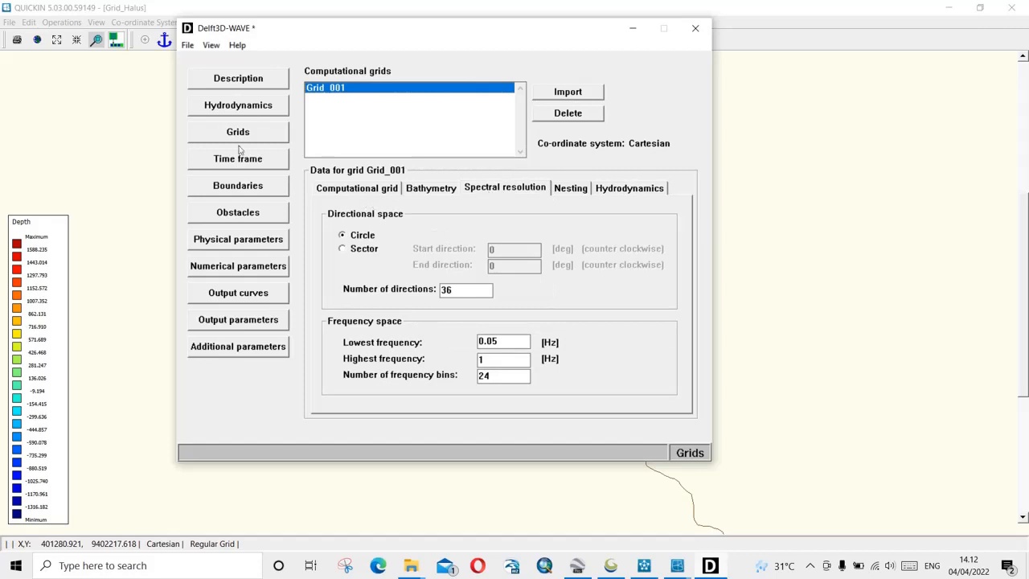
Step: Look through the WAVE hydrodynamics, grids and description settings, and open the time frame settings
left_click(238, 113)
left_click(239, 133)
left_click(239, 115)
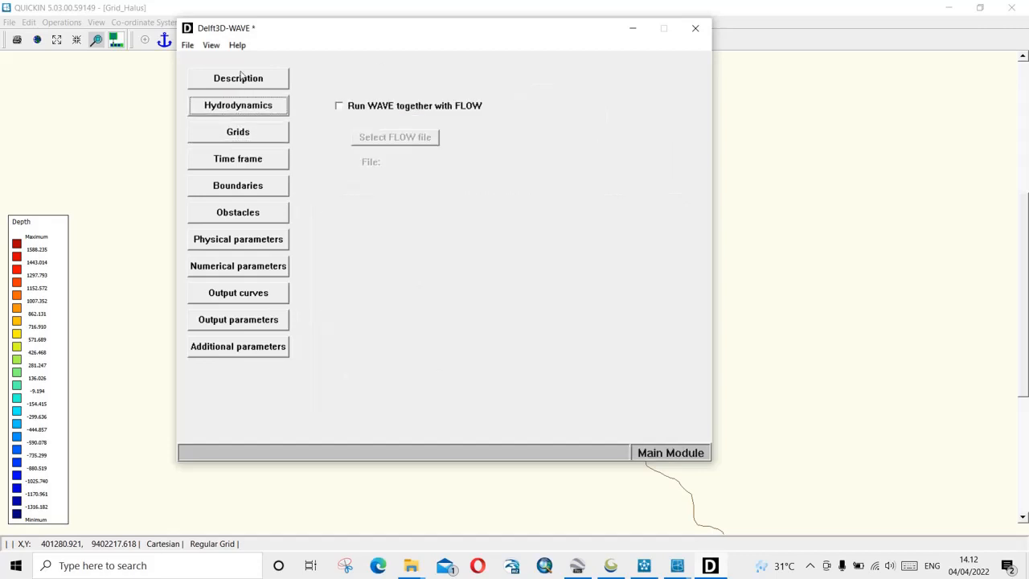
left_click(244, 87)
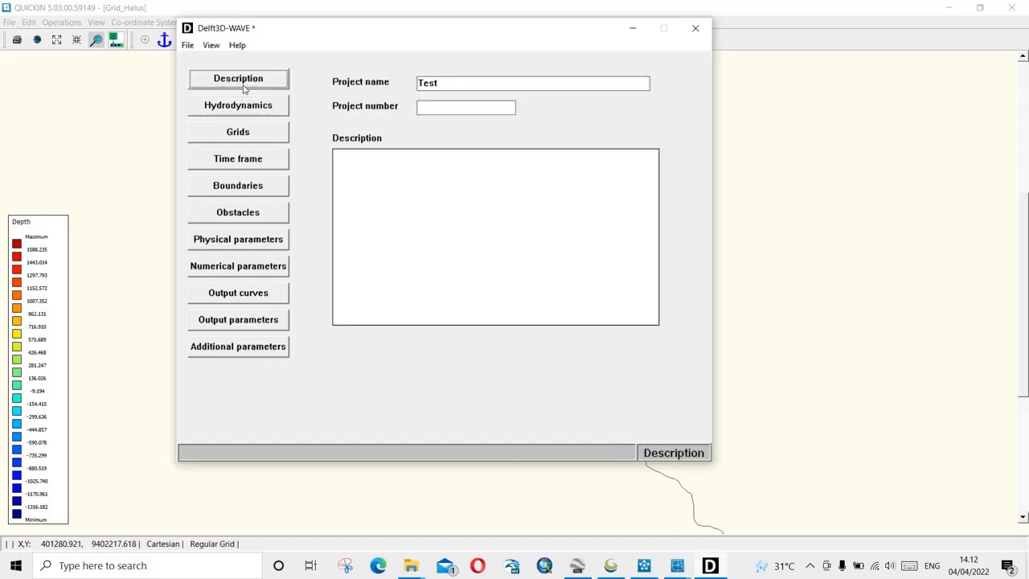
left_click(238, 101)
left_click(237, 129)
left_click(237, 159)
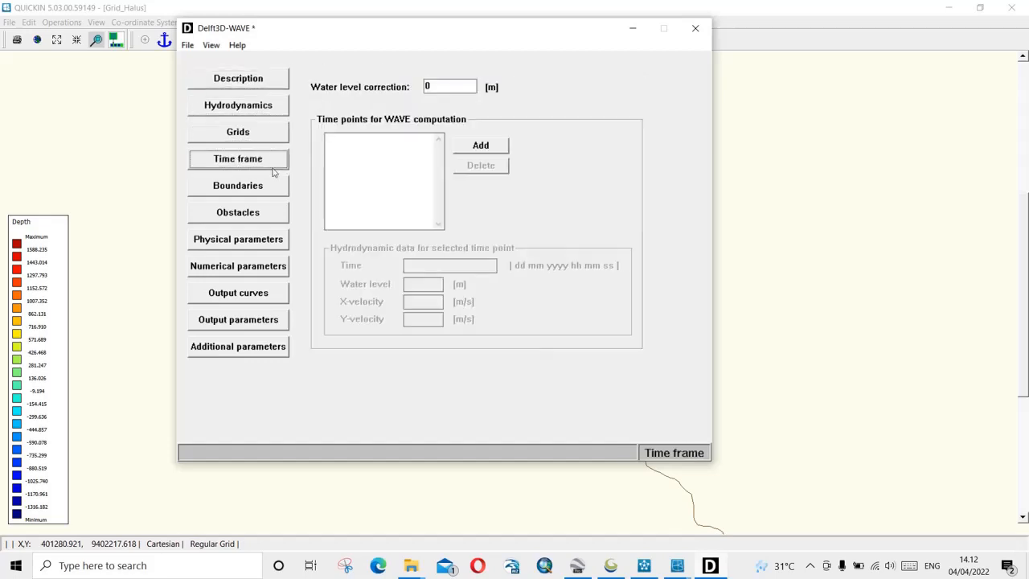
Step: Add seven time points for the WAVE computation
left_click(471, 148)
left_click(471, 148)
left_click(471, 148)
left_click(471, 148)
left_click(471, 148)
left_click(471, 148)
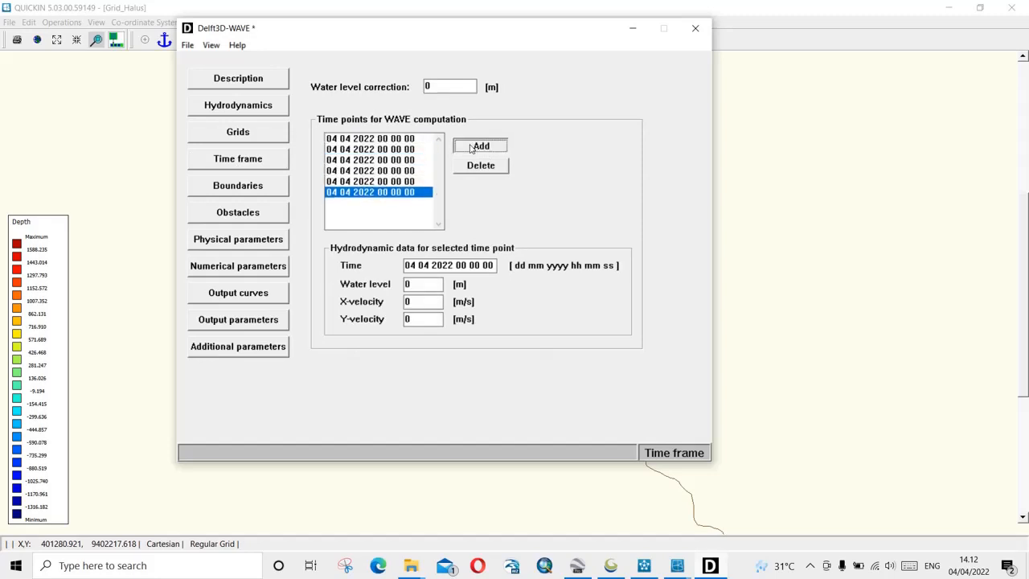
left_click(471, 148)
left_click(394, 149)
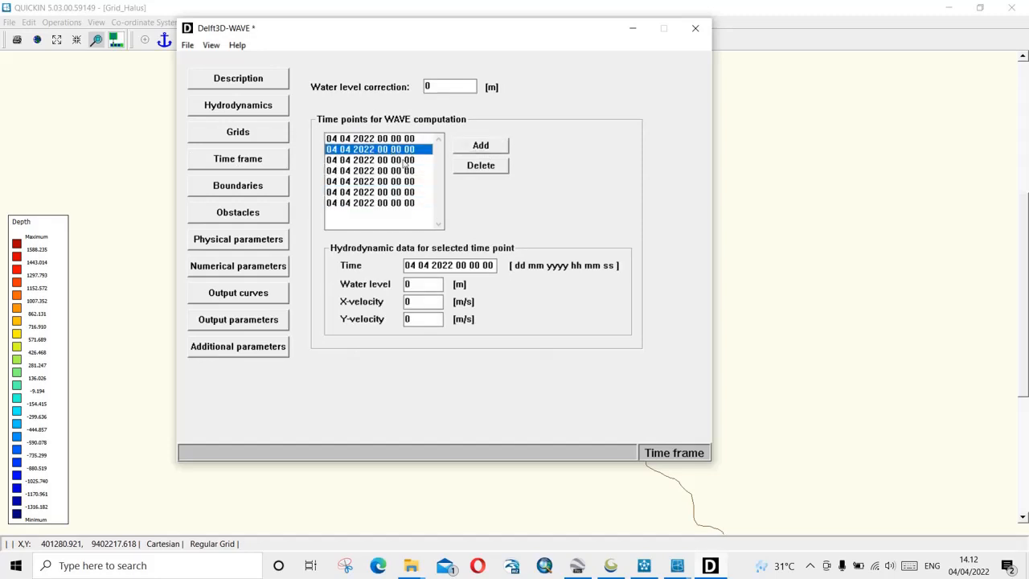
left_click(471, 266)
type("1")
key("Return")
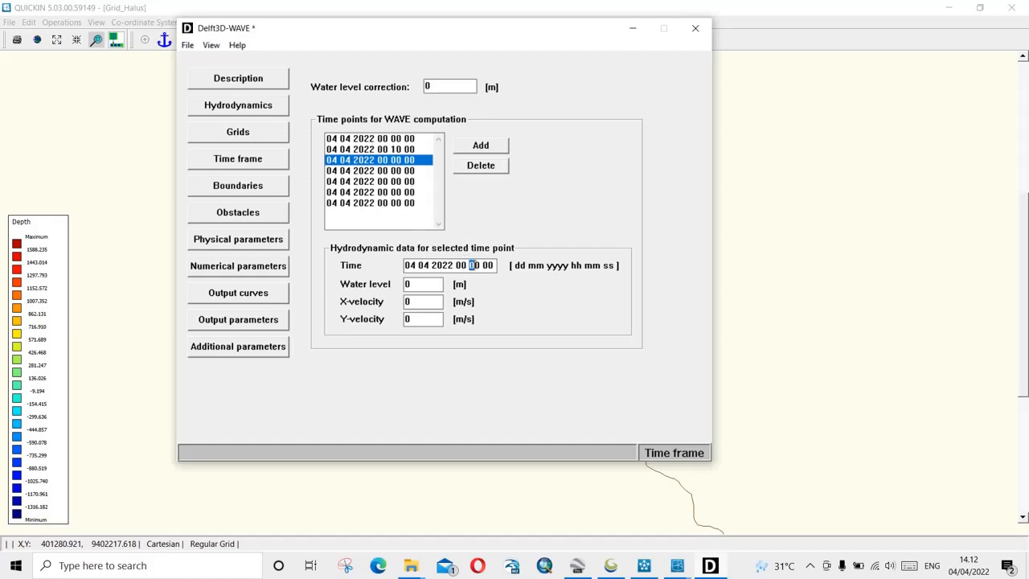
type("2")
left_click(408, 171)
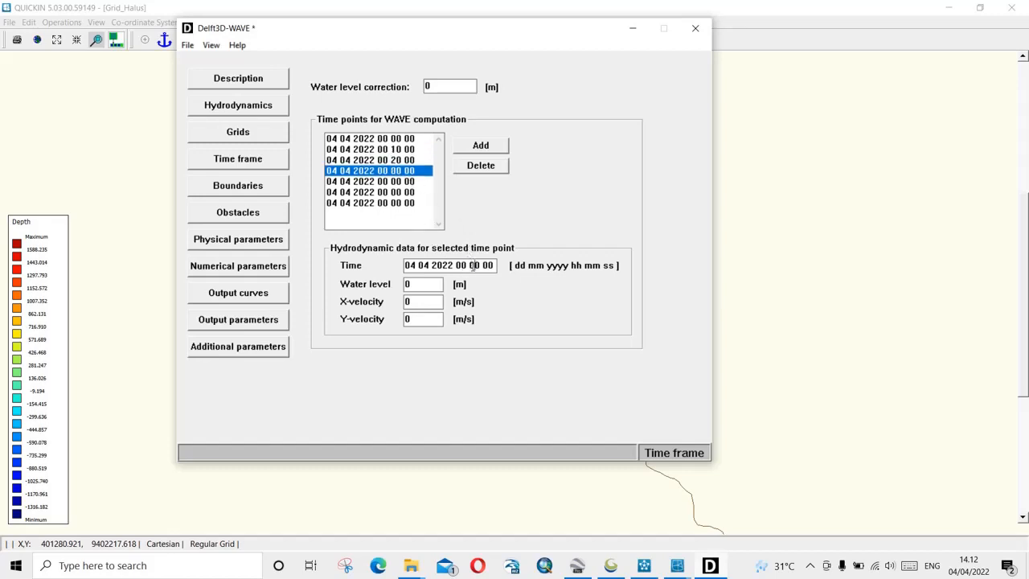
type("3")
key("Return")
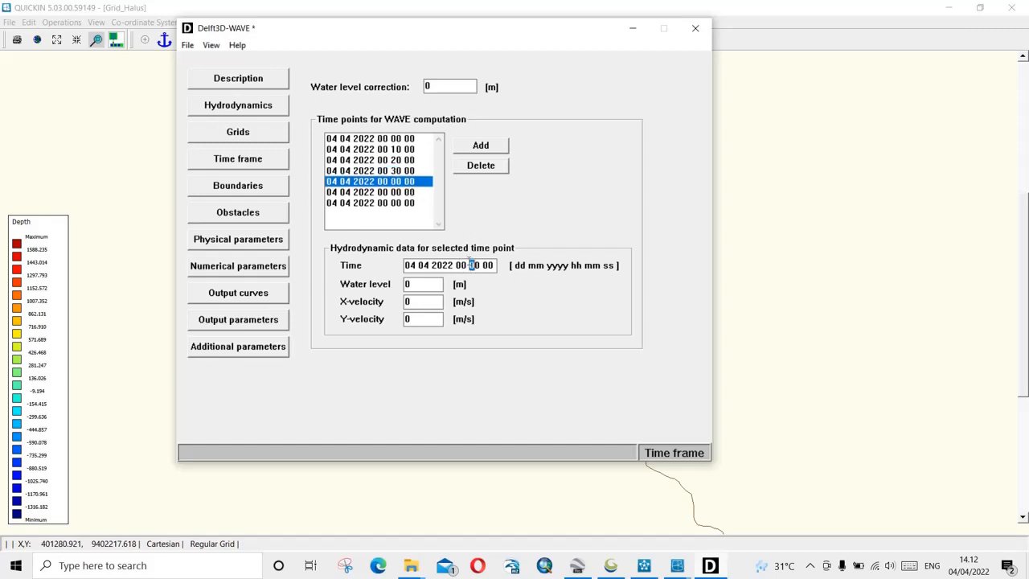
Step: Set the fifth and sixth time points to 00 40 00 and 00 50 00, and move the last one to the next day
type("4")
key("Return")
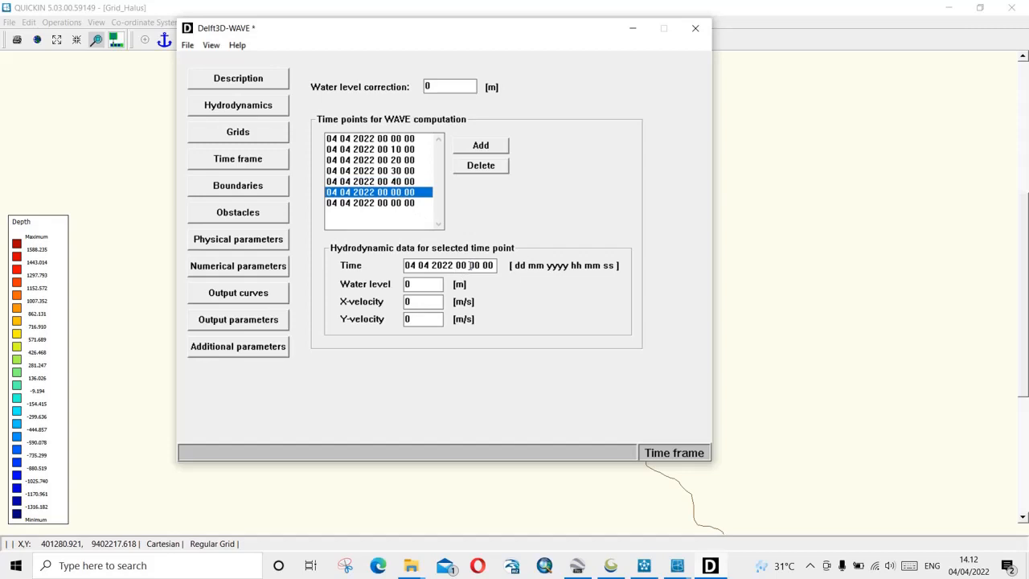
type("55")
key("BackSpace")
key("Return")
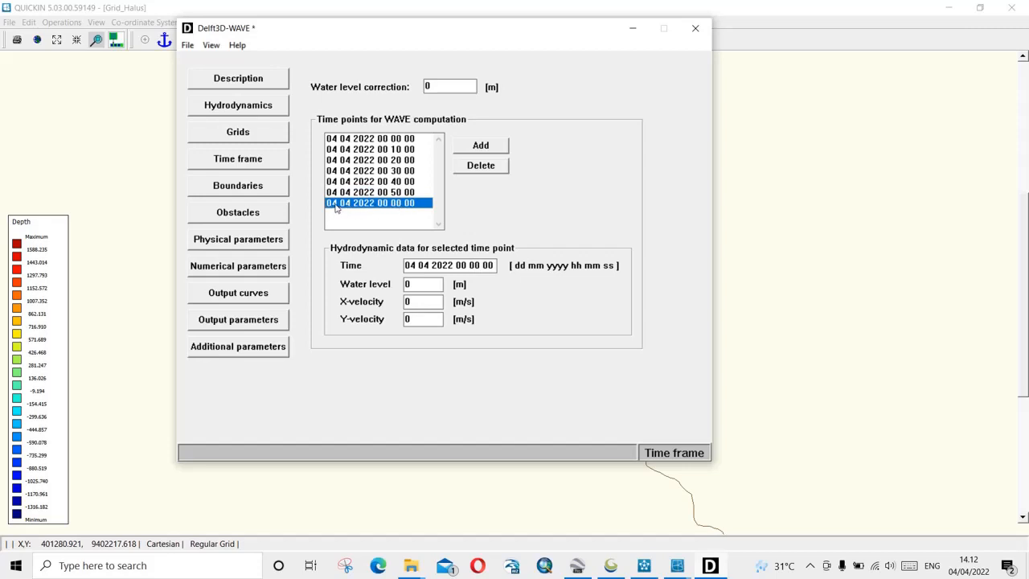
left_click_drag(415, 265, 410, 265)
Step: Add a wave boundary defined by orientation, and set its orientation to Southwest
left_click(227, 187)
left_click(557, 112)
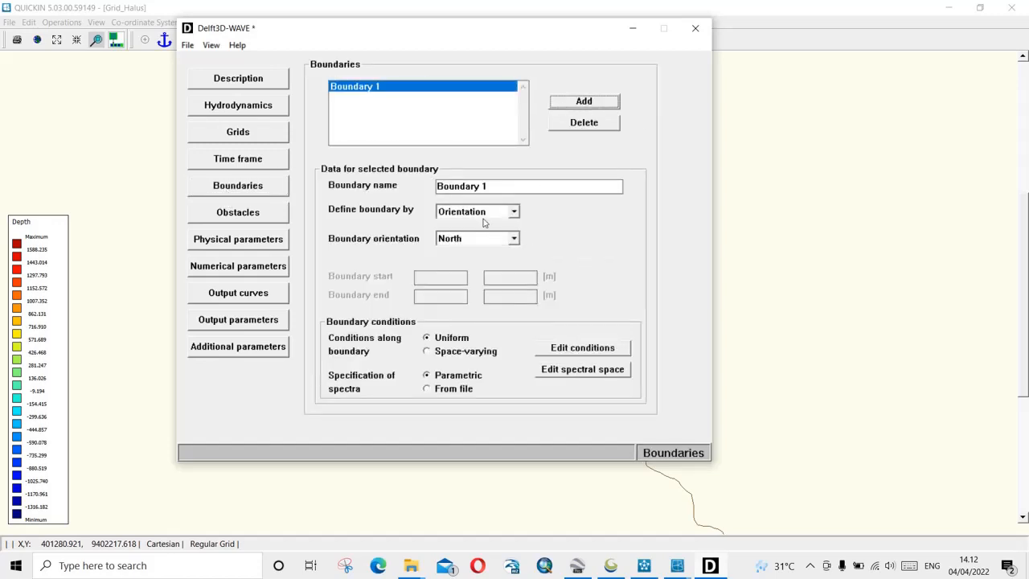
left_click(485, 241)
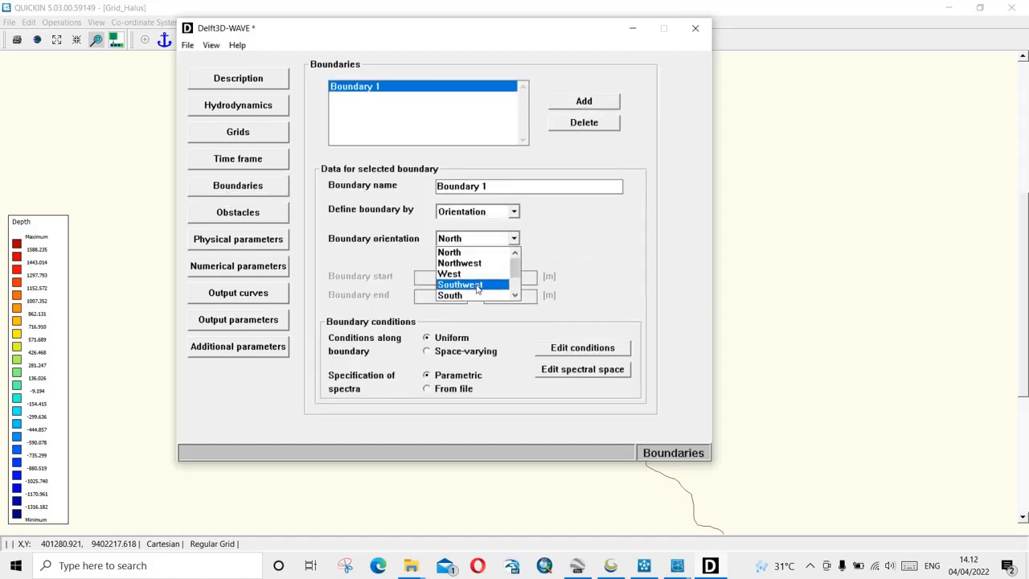
left_click(475, 284)
Step: Set the boundary's uniform conditions to significant wave height 10 m, peak period 3 s and nautical direction 225 degrees
left_click(579, 348)
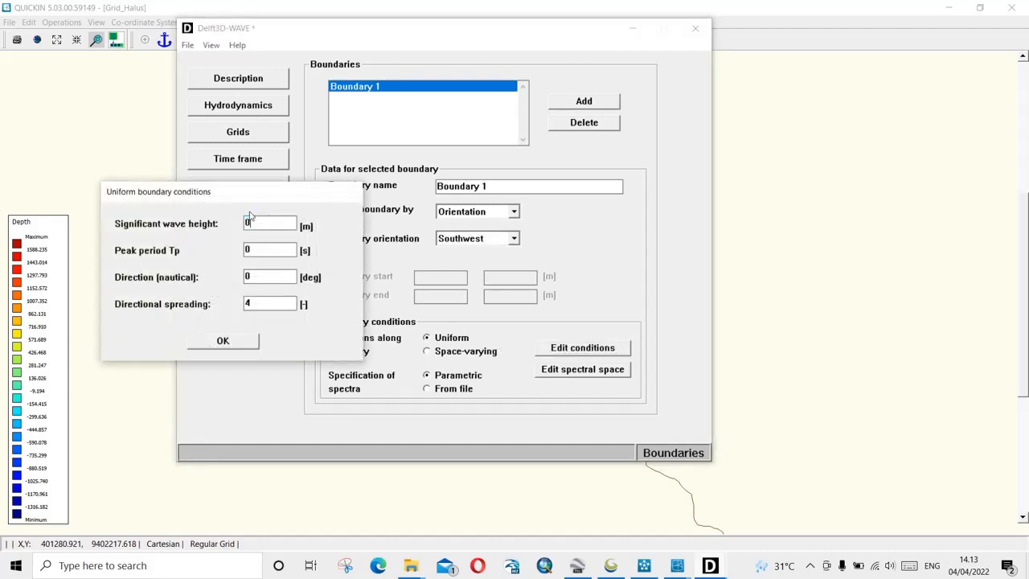
double_click(250, 222)
type("10")
key("Tab")
type("3")
double_click(253, 278)
type("03")
key("BackSpace")
key("BackSpace")
type("225")
left_click(225, 341)
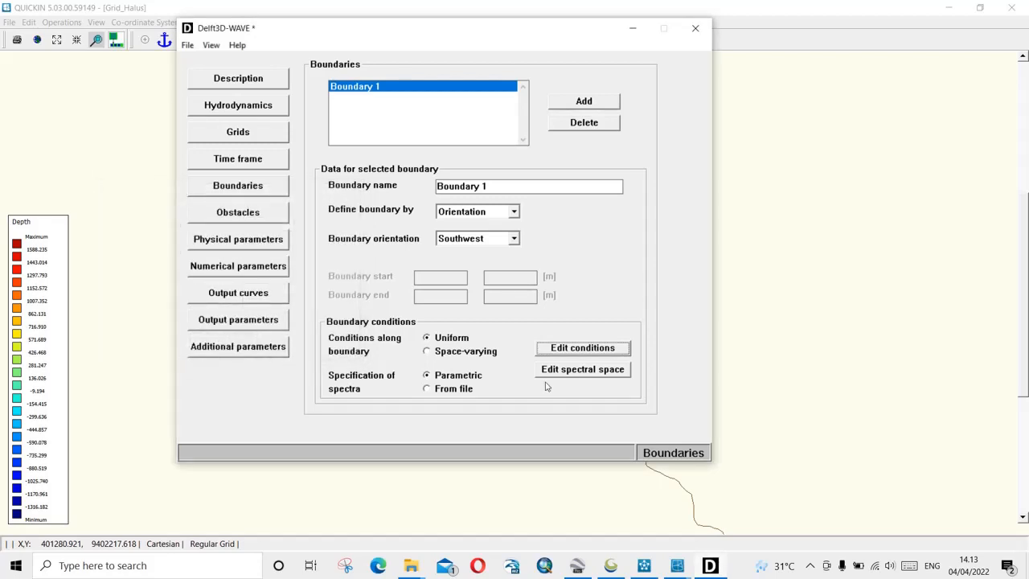
Step: Set the uniform wind in the physical parameters to a speed of 50 m/s and a direction of 225 degrees
left_click(238, 214)
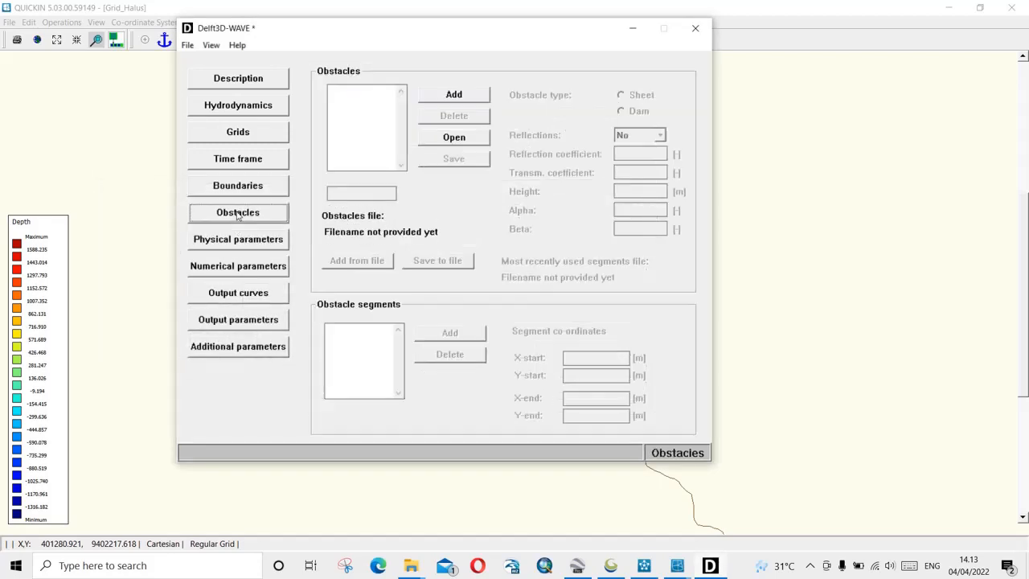
left_click(239, 188)
left_click(237, 214)
left_click(235, 241)
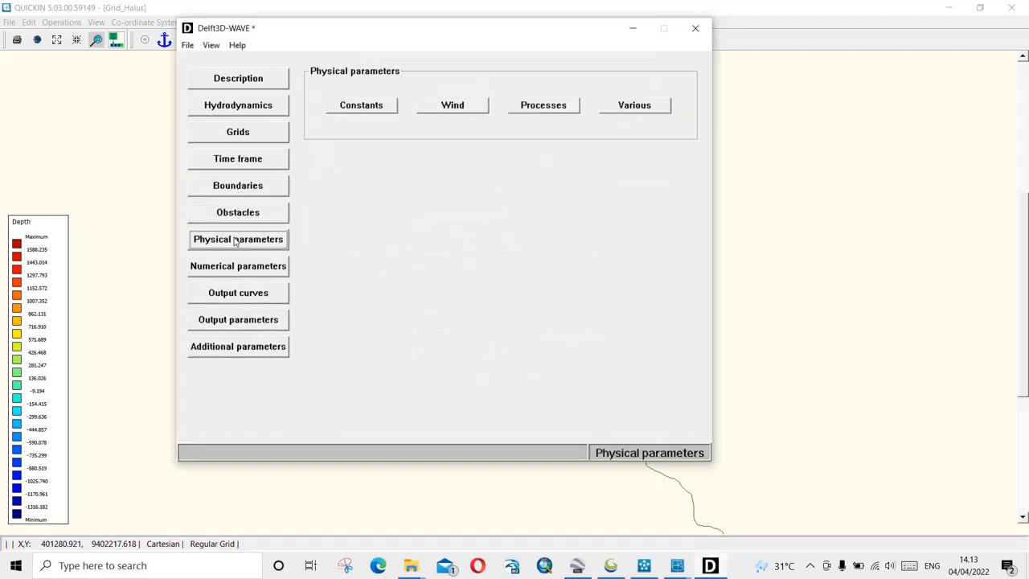
left_click(359, 107)
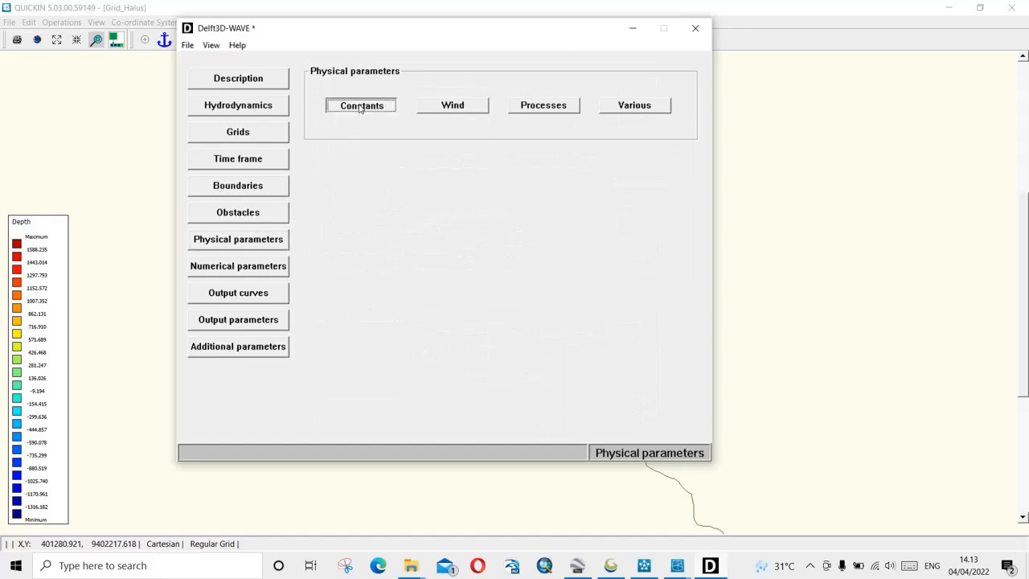
left_click(452, 106)
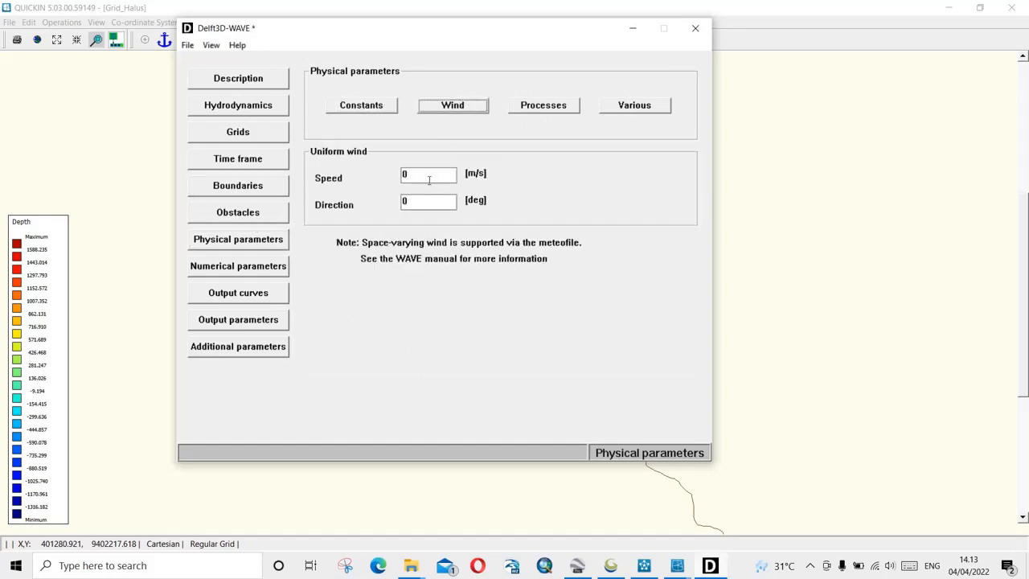
left_click_drag(359, 185, 297, 194)
type("0")
key("BackSpace")
type("50")
key("Tab")
type("225")
Step: Review the physical processes, grid and numerical settings, and enable output for computational grid Grid_001
left_click(450, 109)
left_click(539, 111)
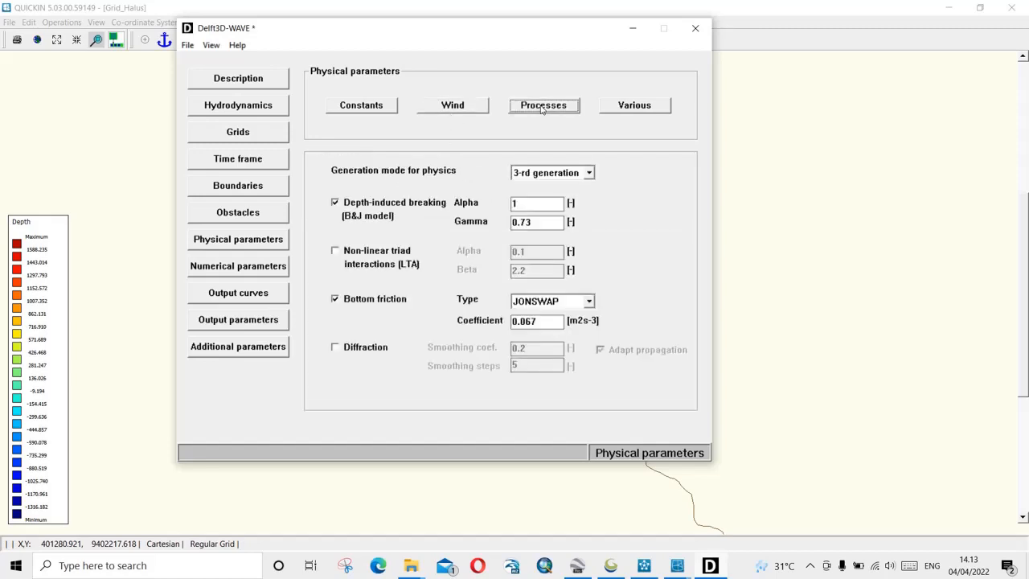
left_click(631, 110)
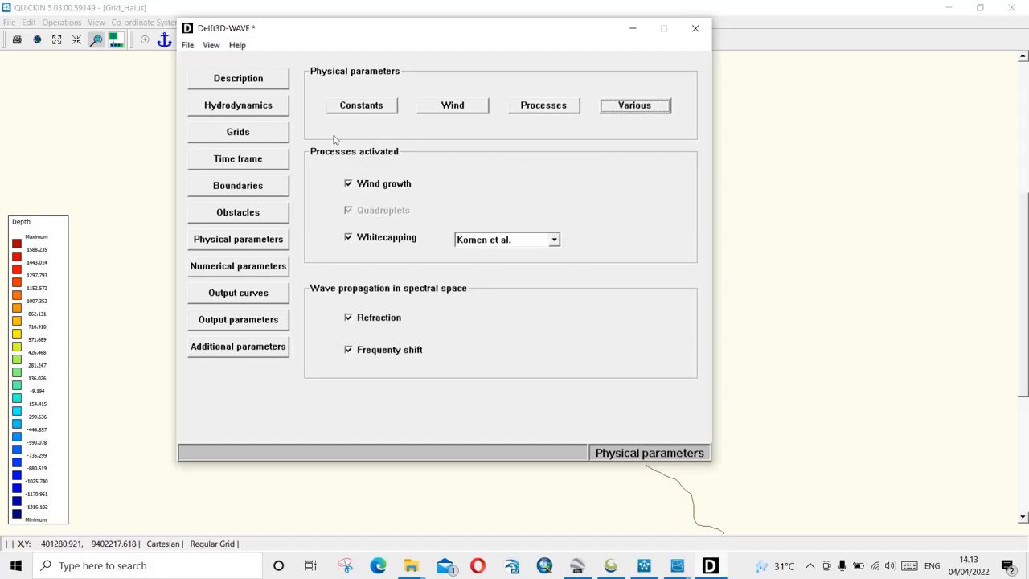
left_click(238, 135)
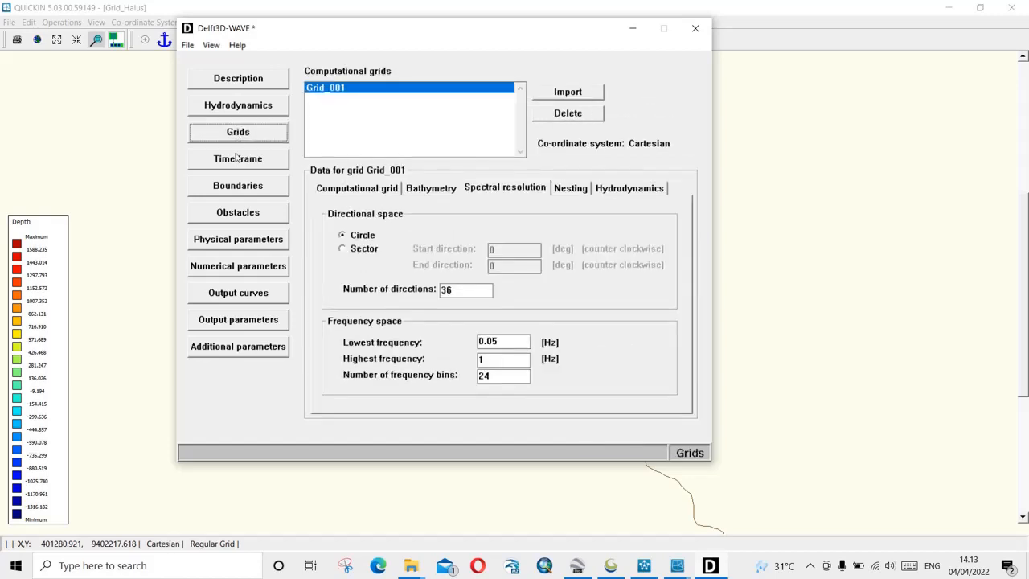
left_click(238, 267)
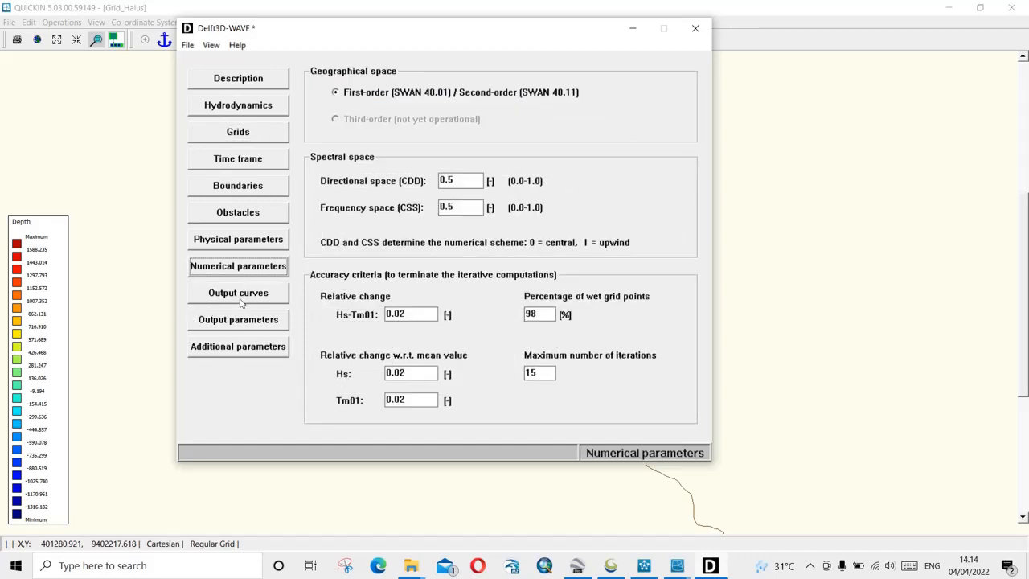
left_click(241, 328)
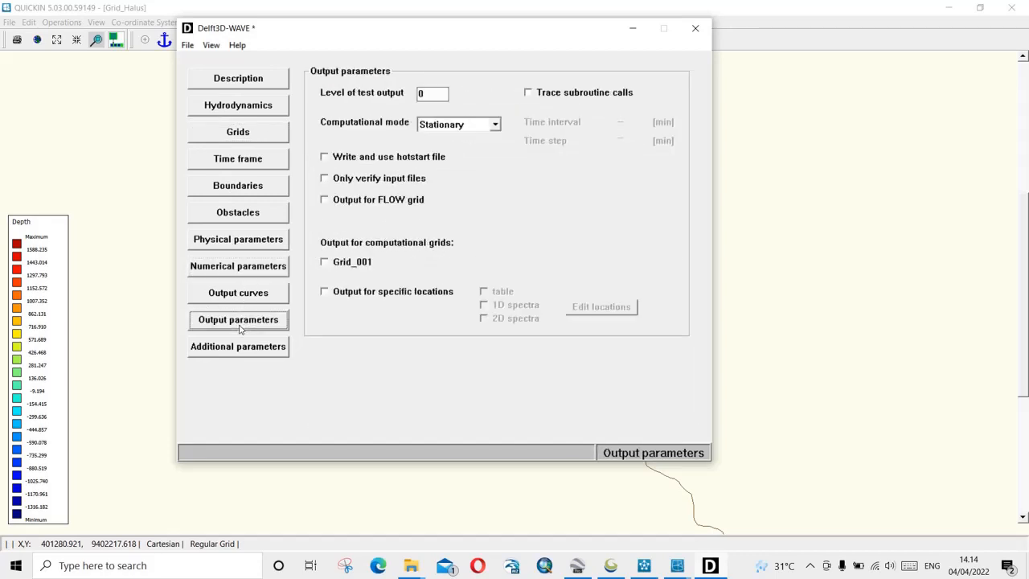
left_click(325, 263)
left_click(187, 45)
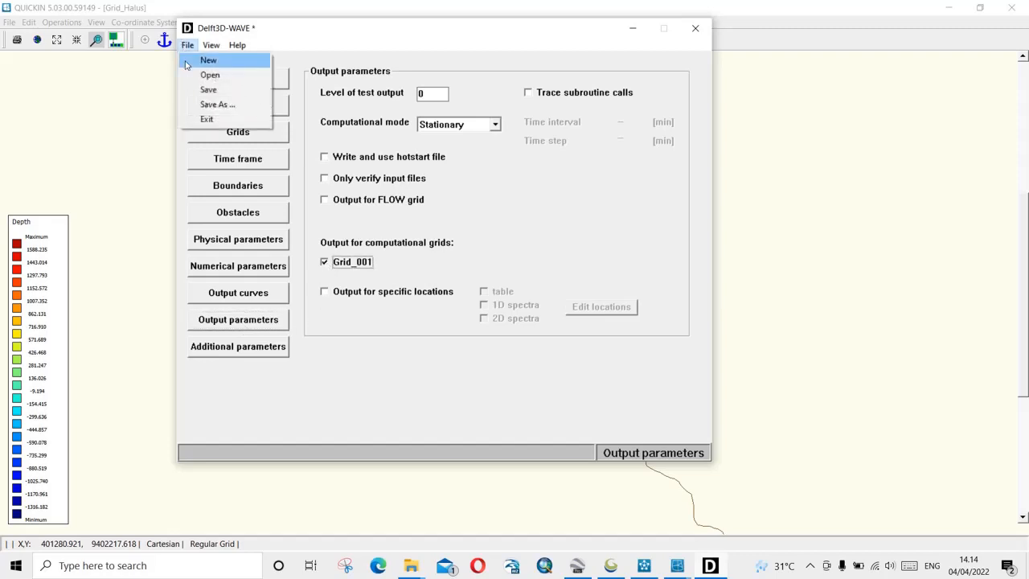
left_click(207, 119)
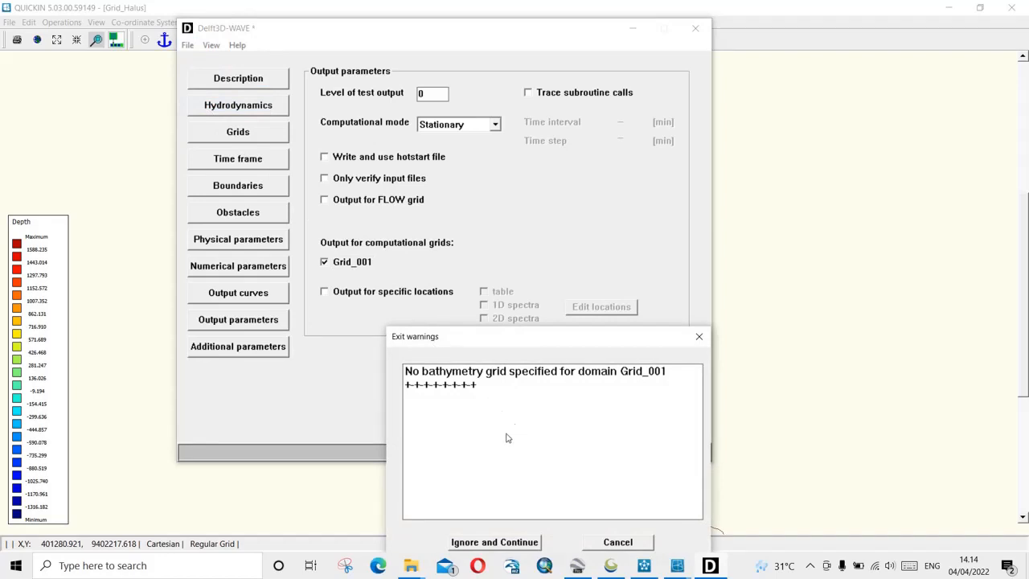
left_click(618, 542)
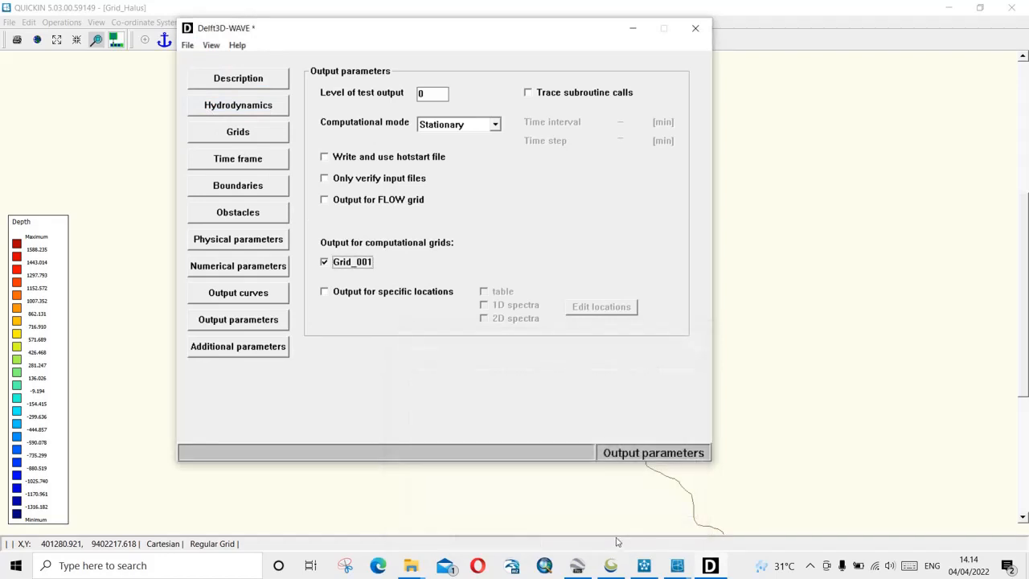
Step: Base the bathymetry data of Grid_001 on its own computational grid
left_click(221, 84)
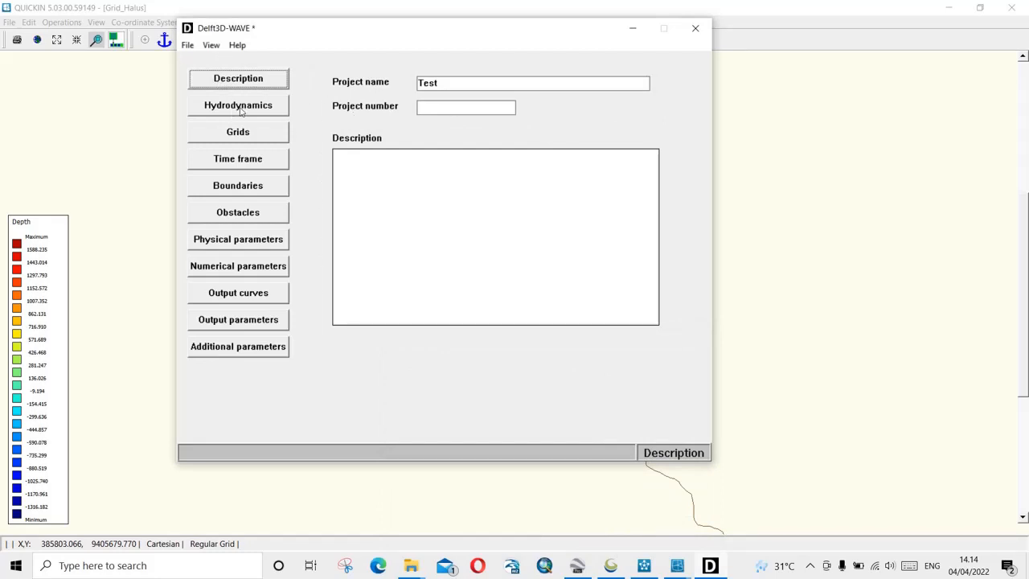
left_click(229, 130)
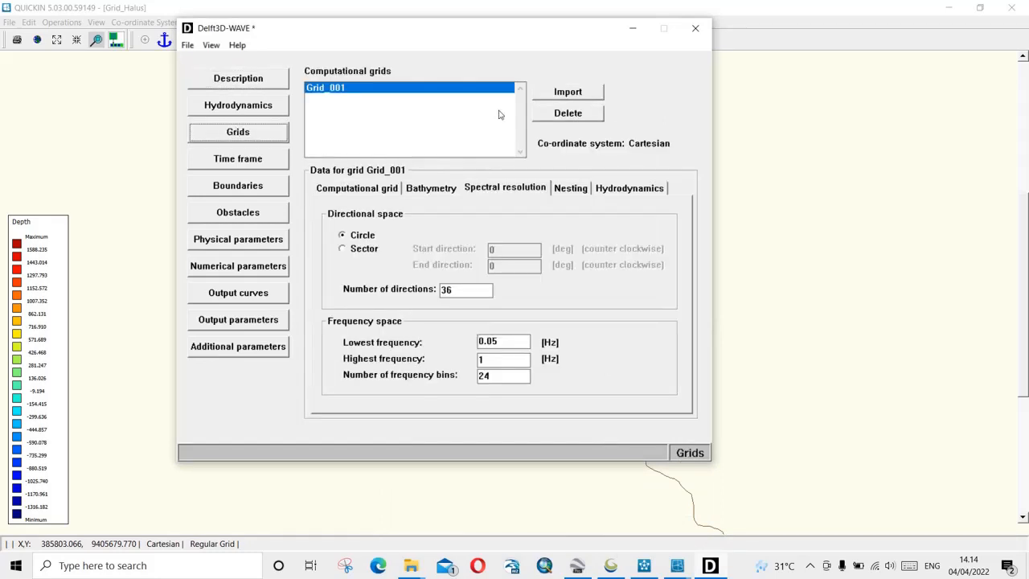
left_click(568, 115)
left_click(616, 272)
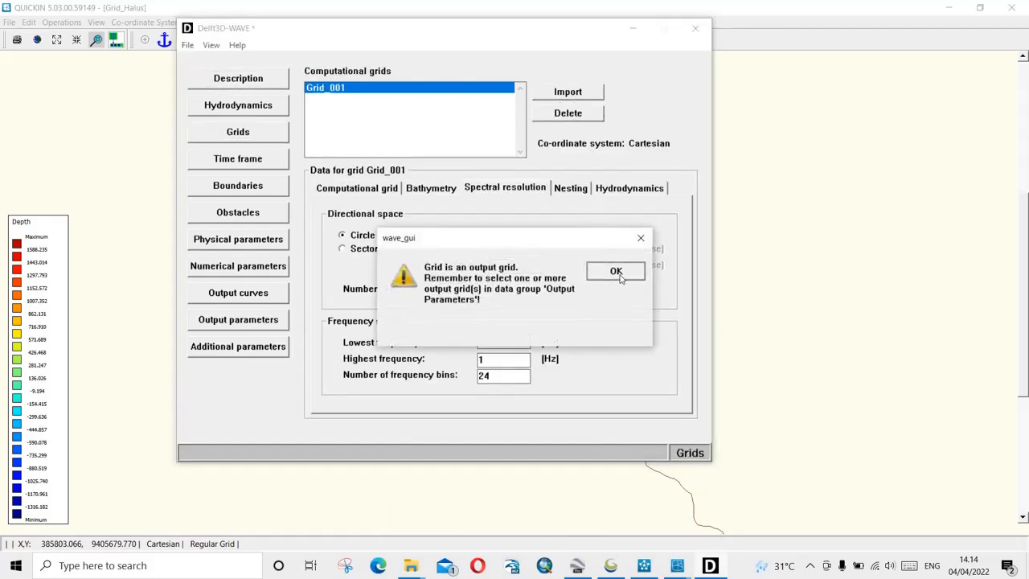
left_click(427, 190)
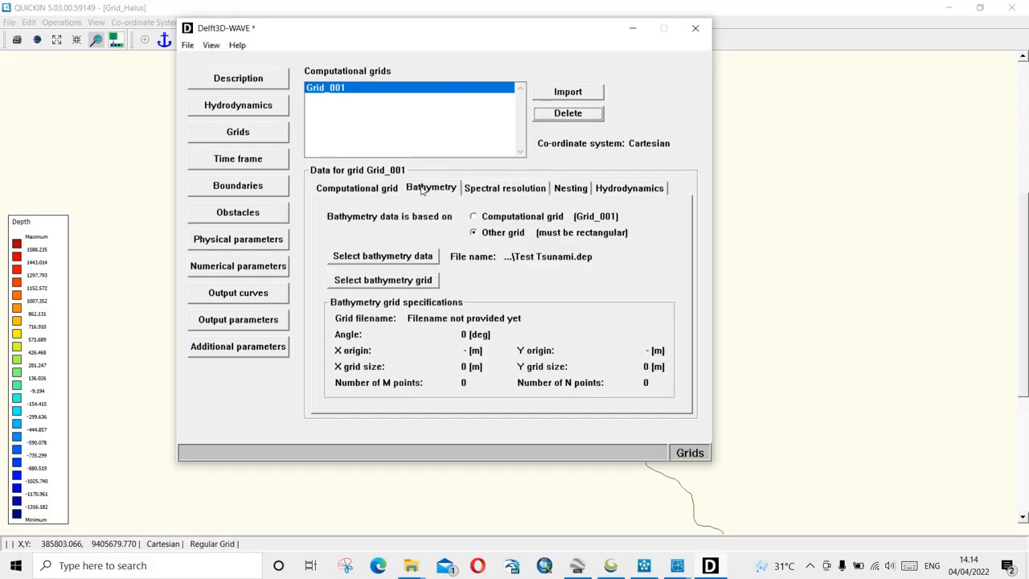
left_click(496, 222)
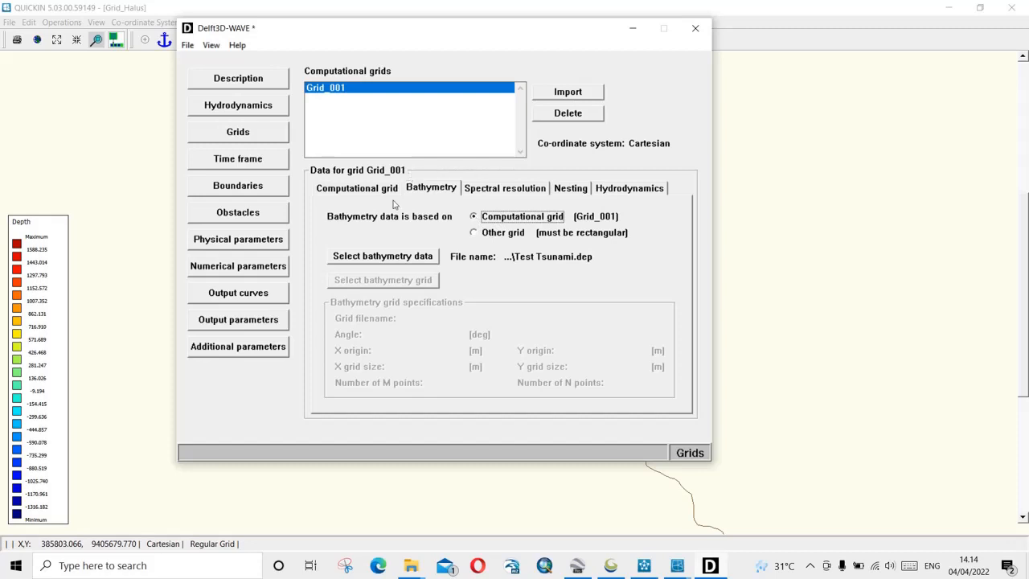
Step: Save the WAVE input as Test_Tsunami.mdw in the 14 Latihan Tsunami folder
left_click(187, 45)
left_click(208, 90)
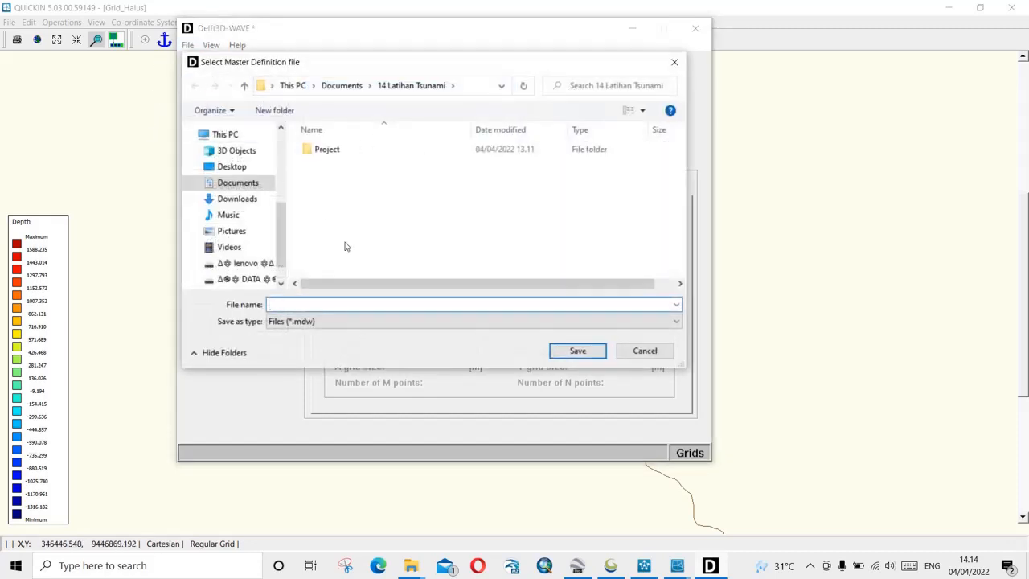
type("Test_Tsunami")
left_click(577, 350)
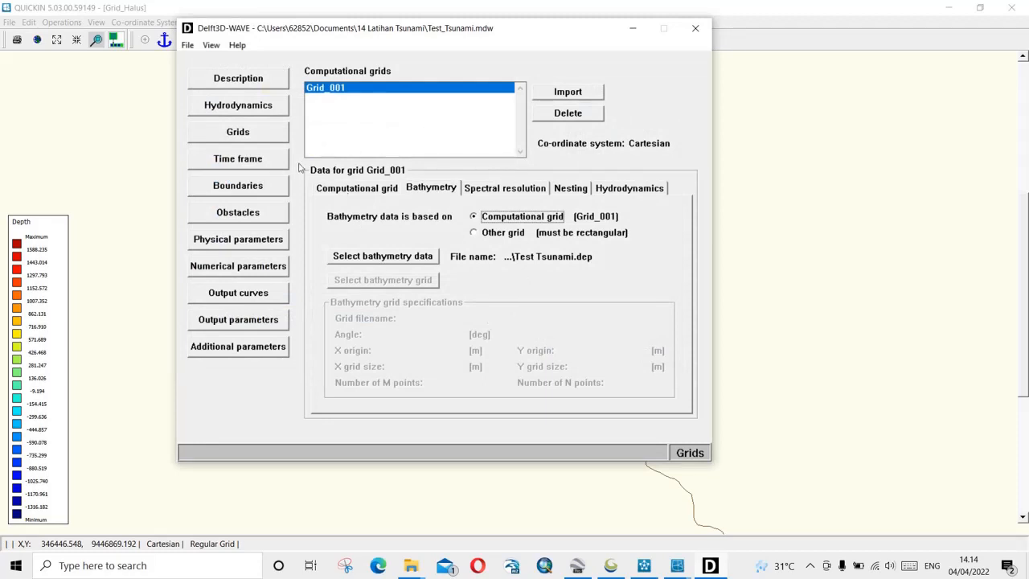
left_click(187, 45)
left_click(198, 91)
Step: Start the standalone WAVE simulation with Test_Tsunami.mdw as the input file
left_click(645, 567)
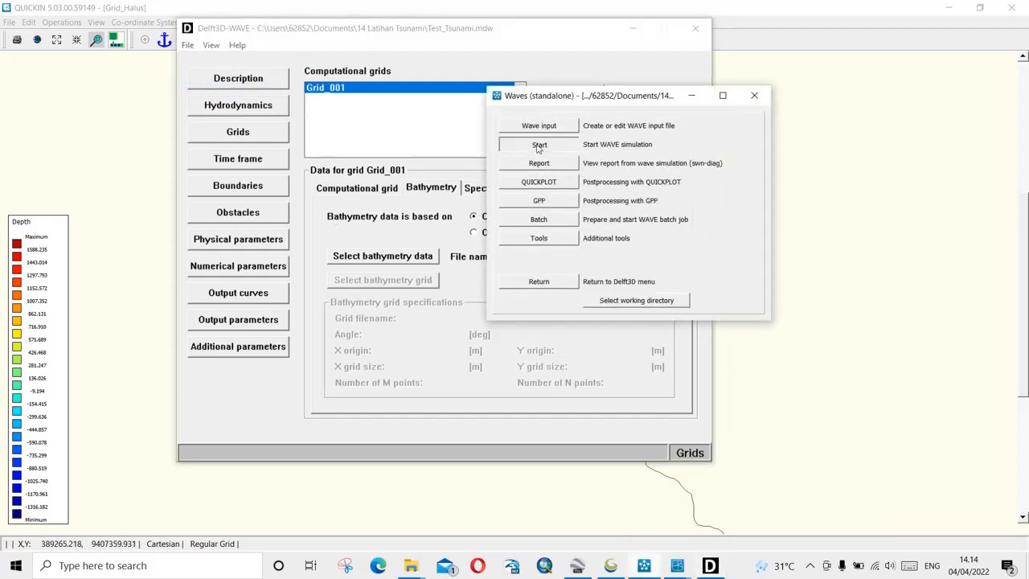
left_click(539, 146)
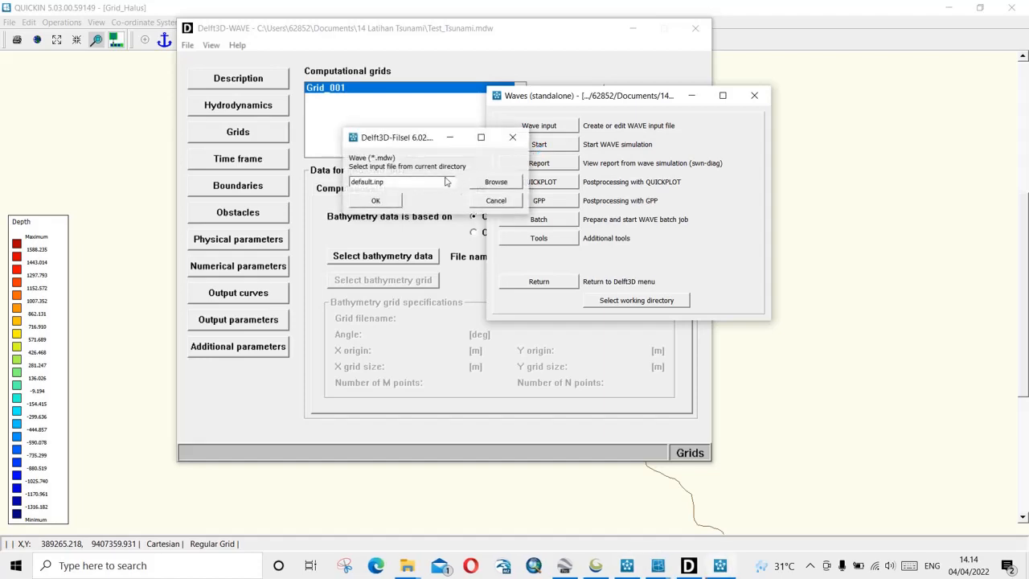
left_click(495, 183)
left_click(498, 261)
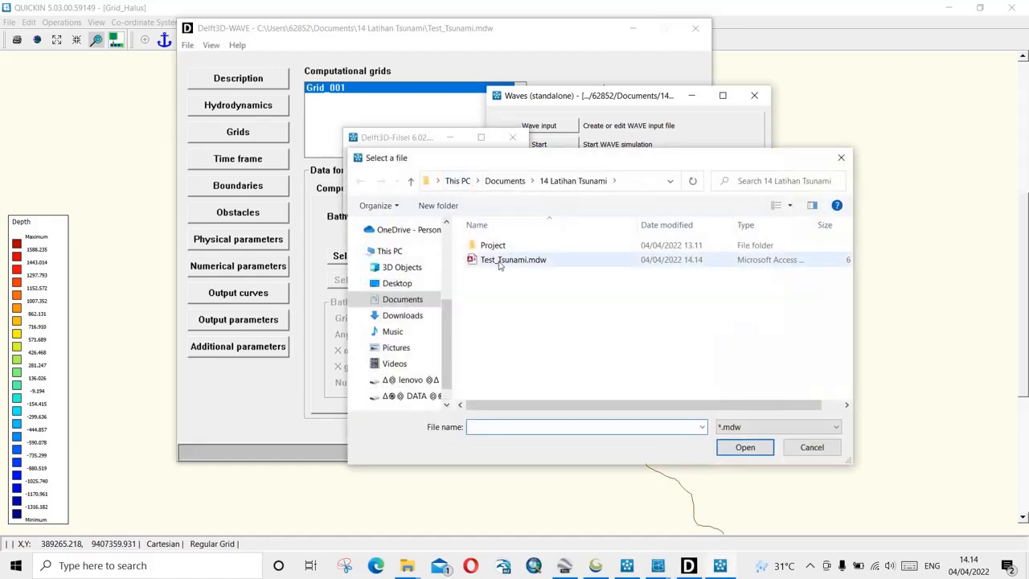
double_click(498, 261)
left_click(375, 201)
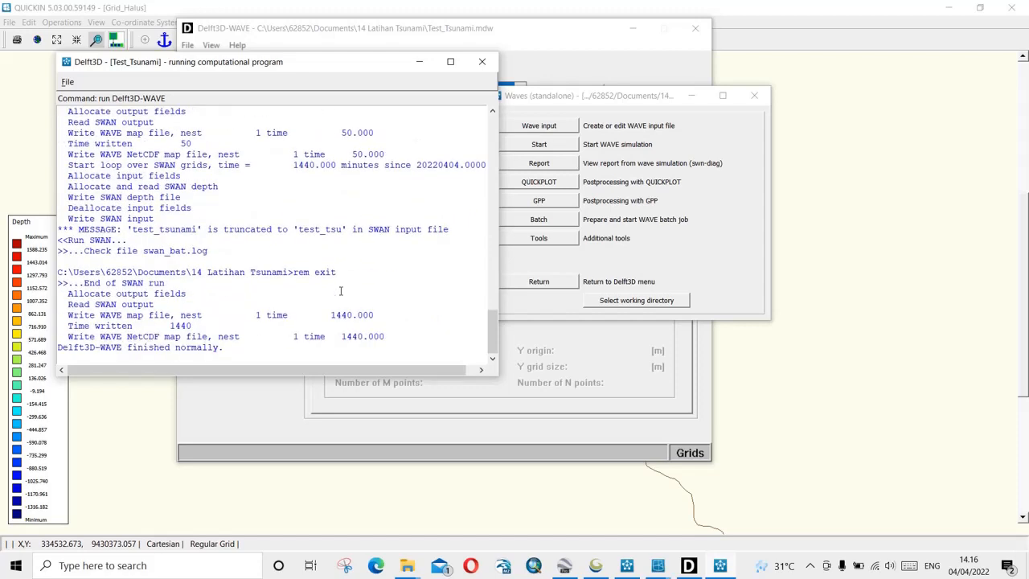
Step: Check the end of the WAVE run log, and close the computation window
left_click_drag(127, 347, 222, 349)
left_click(240, 349)
left_click(482, 63)
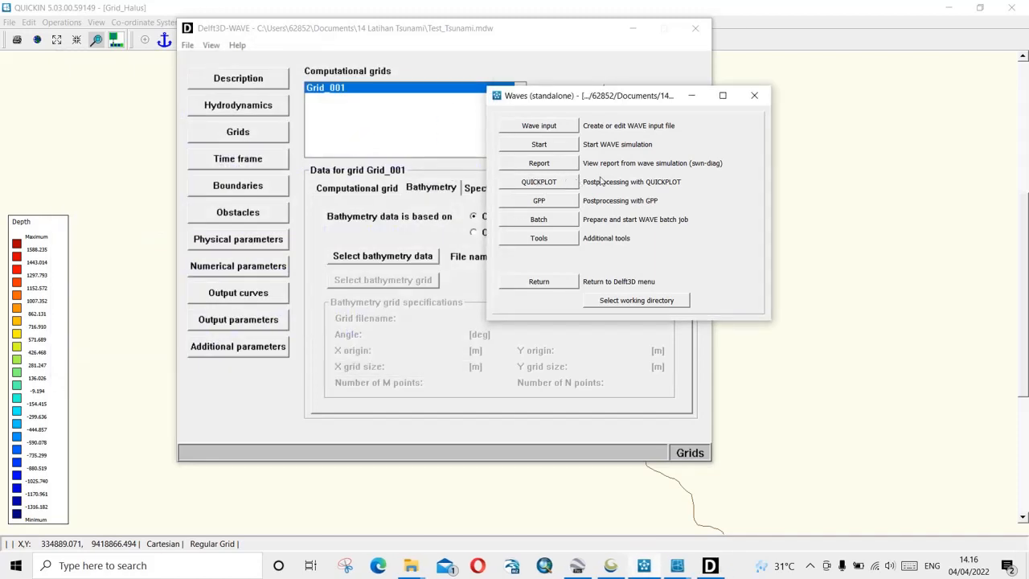
Step: Open the wave output file wavm-test_tsunami.dat from the 14 Latihan Tsunami folder in QUICKPLOT
left_click(539, 183)
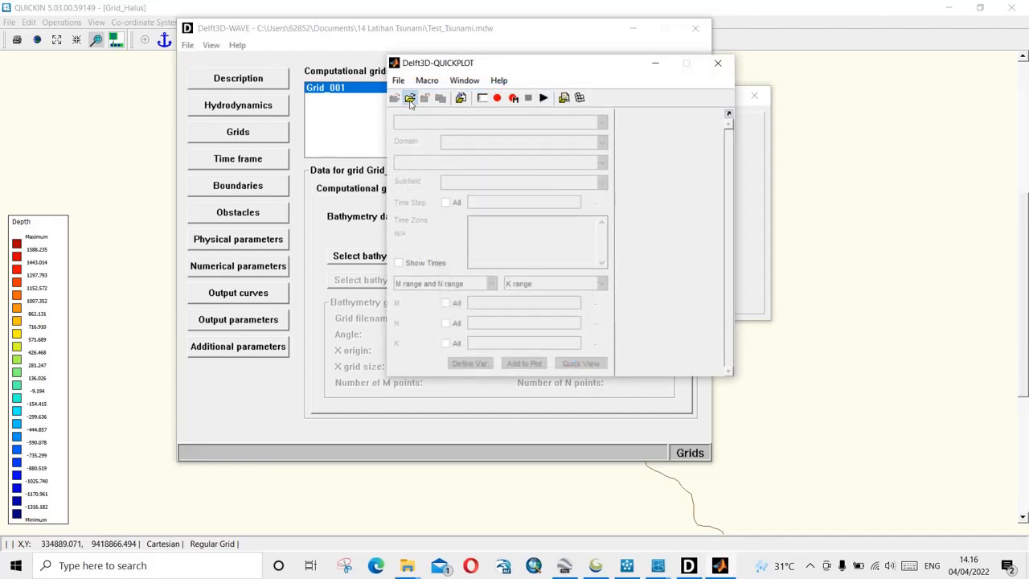
left_click(410, 98)
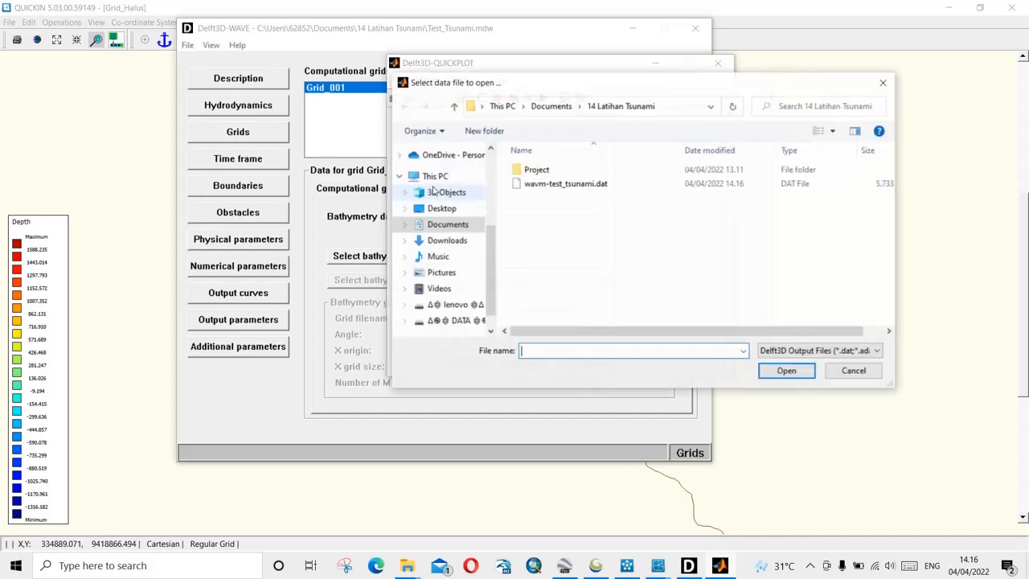
left_click(591, 192)
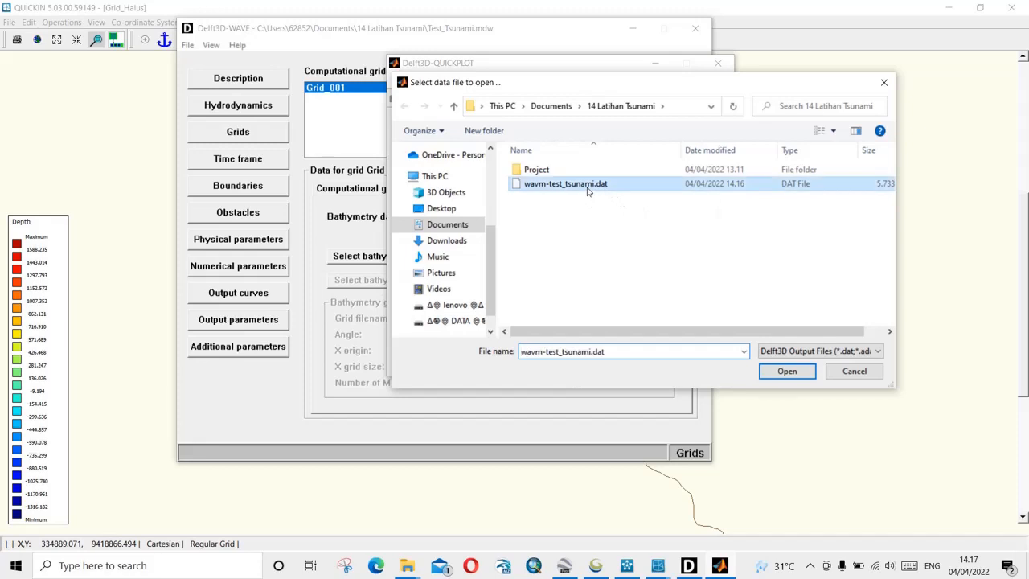
left_click(786, 371)
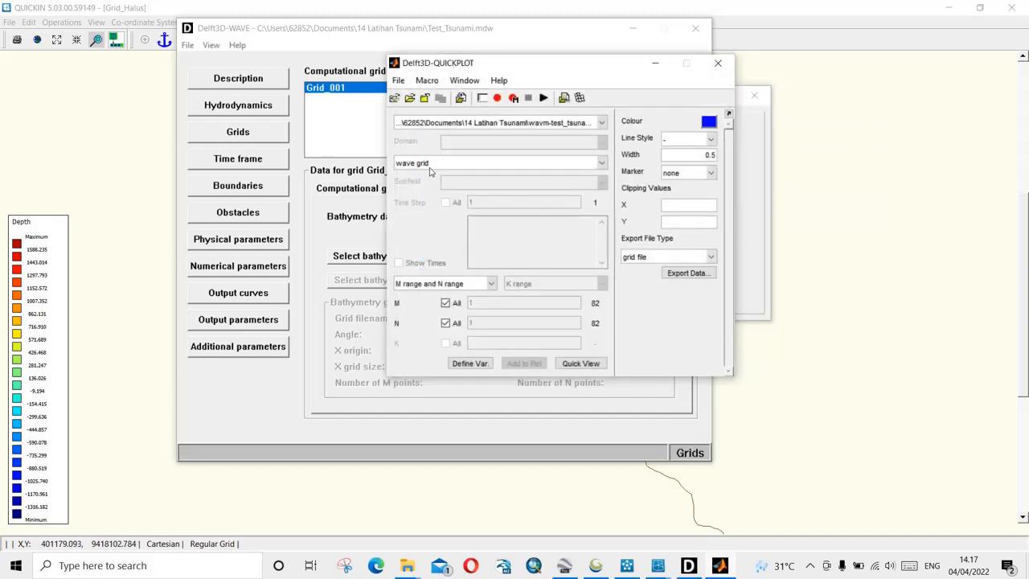
Step: Choose hsig wave height as the plotted quantity, show the output times, and select 05-Apr-2022 00:00:00
left_click(455, 164)
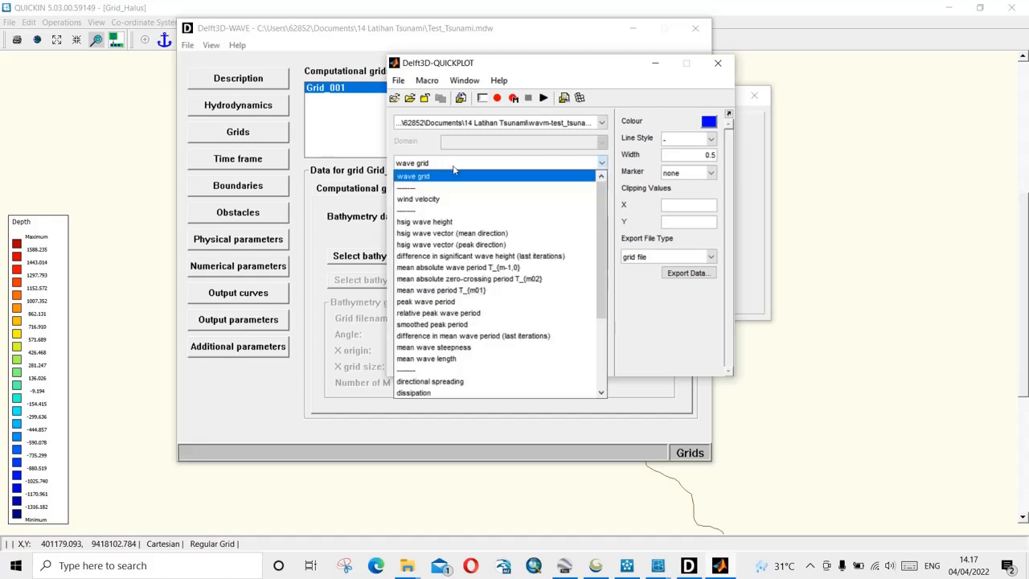
left_click(441, 223)
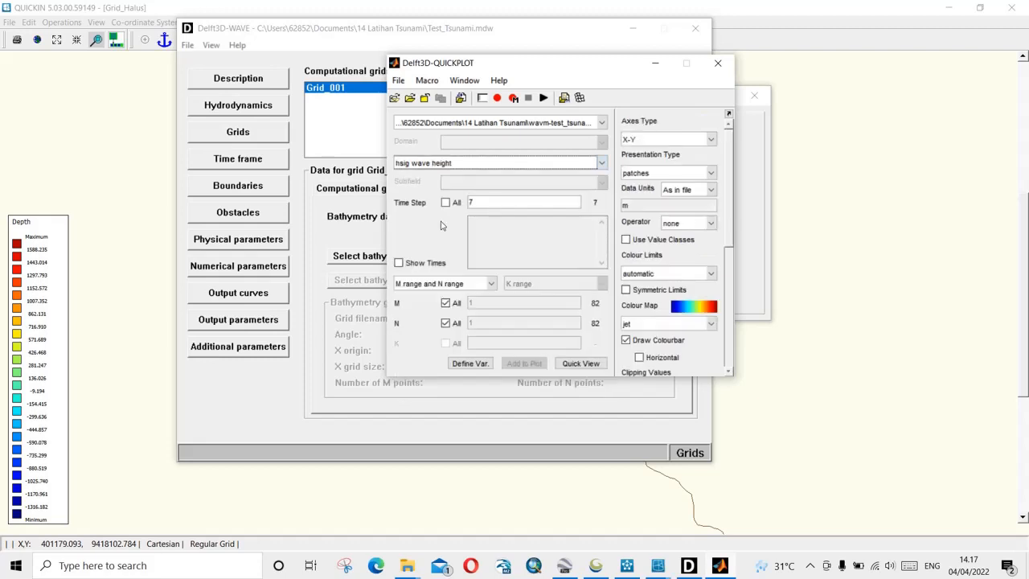
left_click(407, 264)
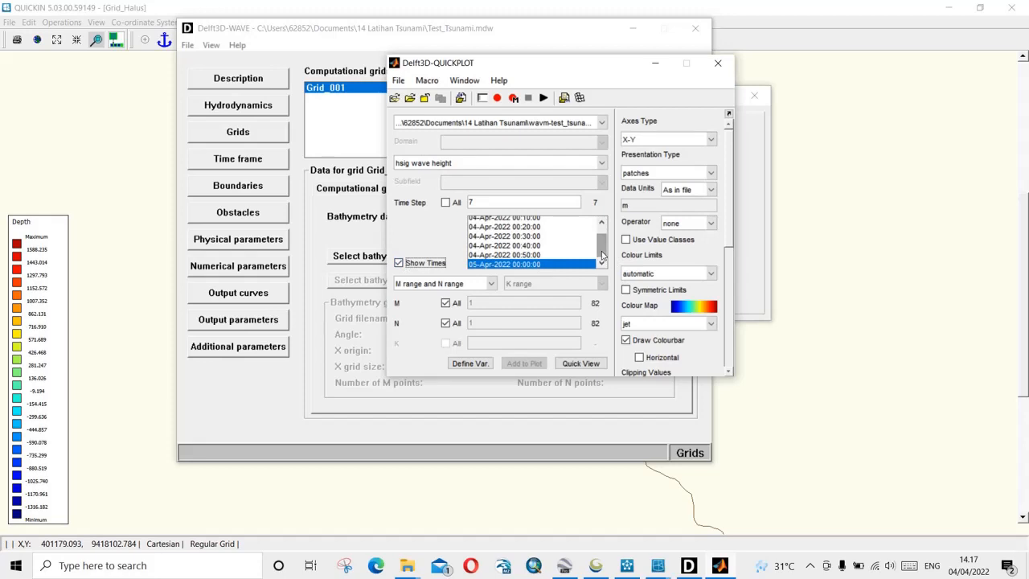
scroll(602, 255, "up", 2)
left_click(399, 263)
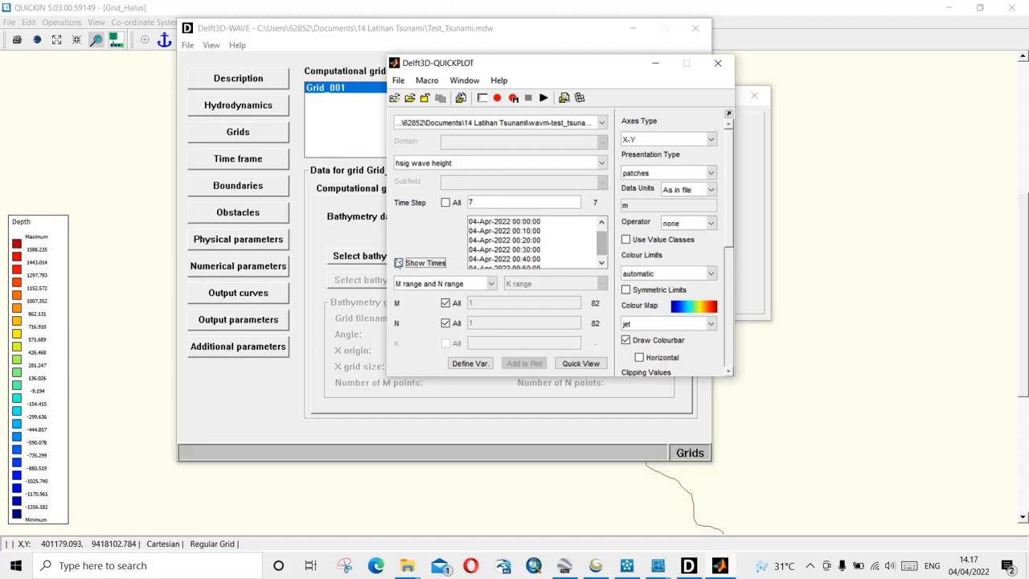
left_click(399, 263)
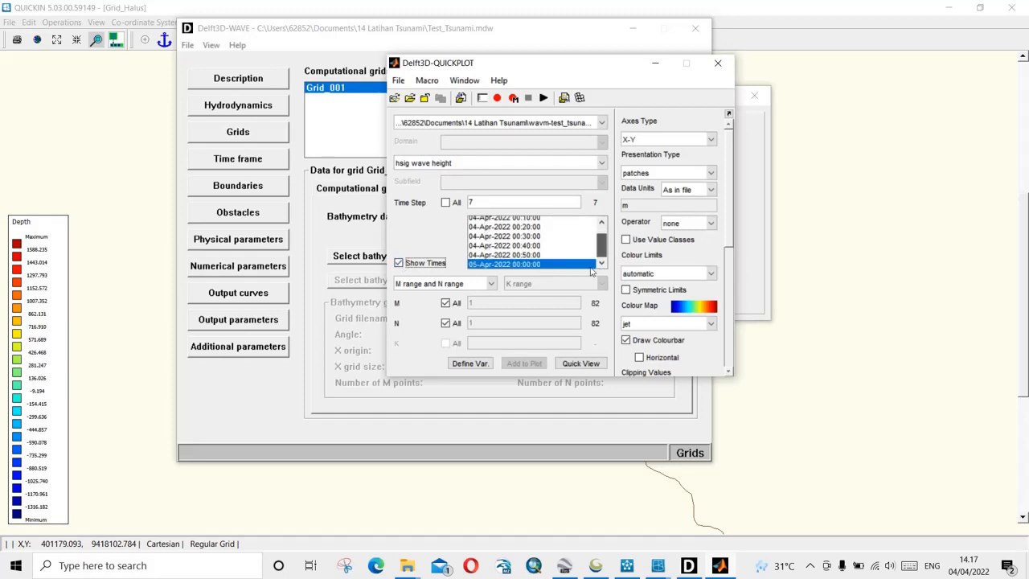
left_click(517, 245)
left_click(520, 265)
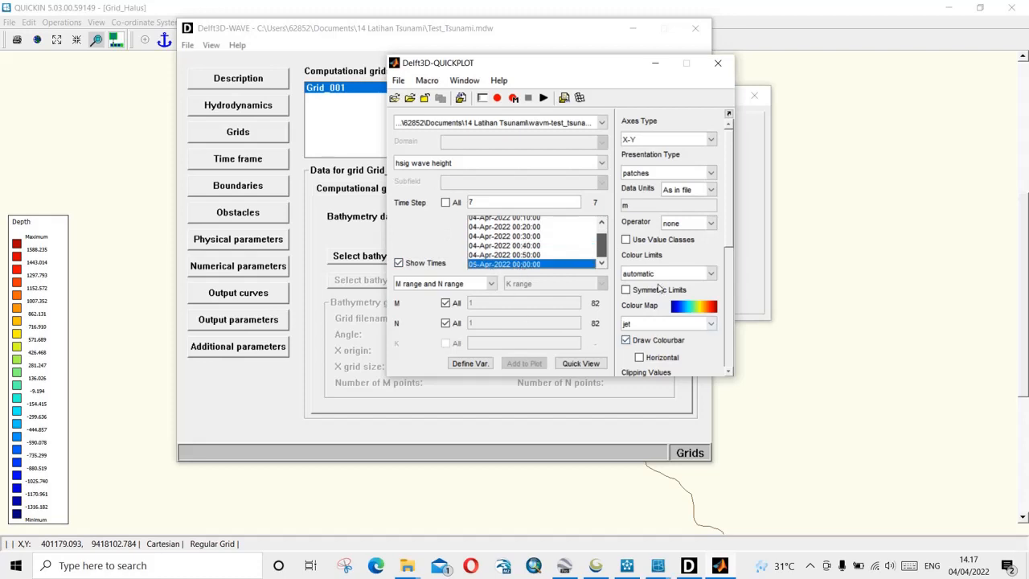
Step: Set manual colour limits with a maximum of 10, and generate a Quick View of the significant wave height
left_click(661, 274)
left_click(665, 260)
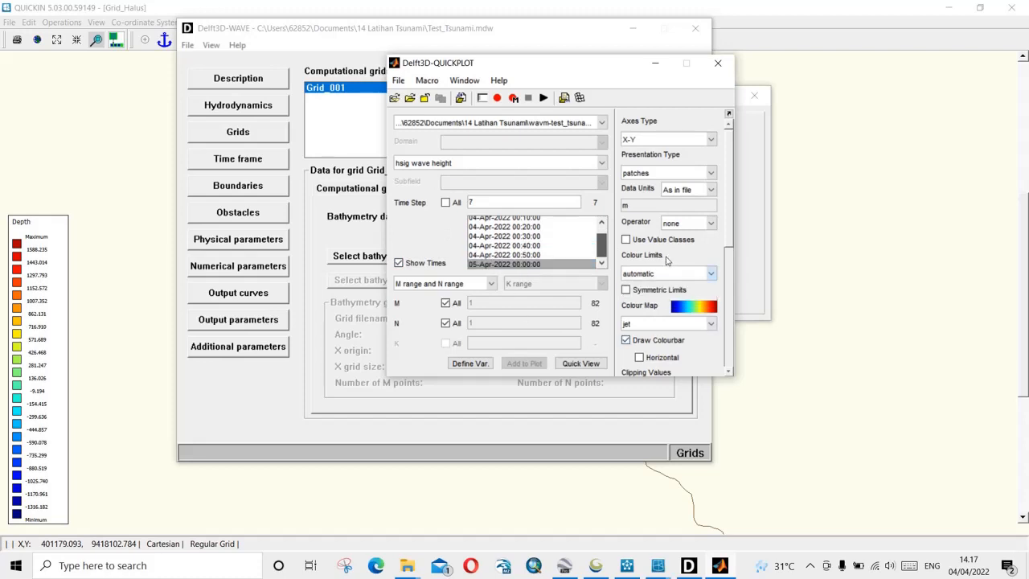
left_click(656, 271)
left_click(649, 300)
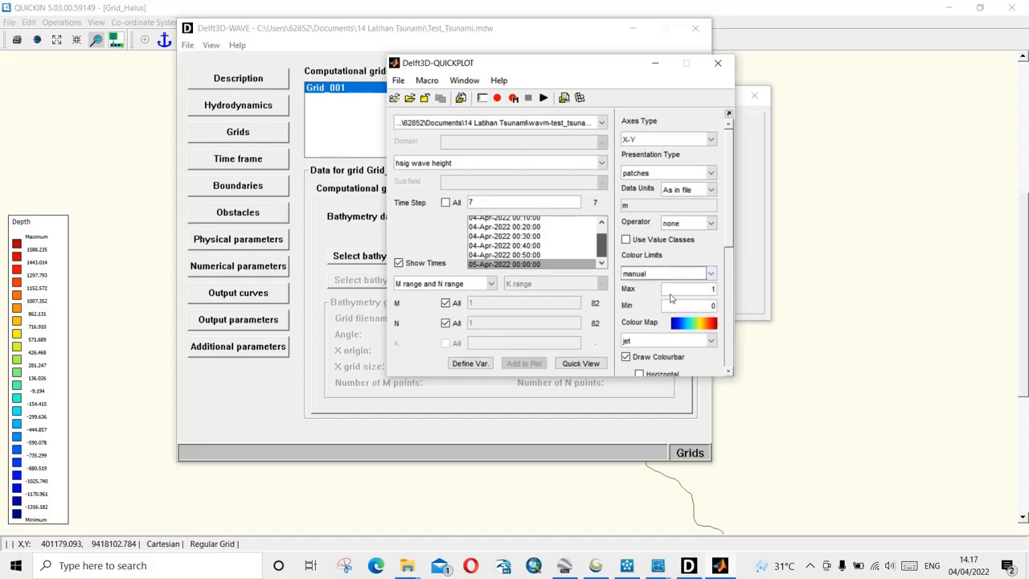
left_click(682, 291)
left_click_drag(704, 292, 734, 297)
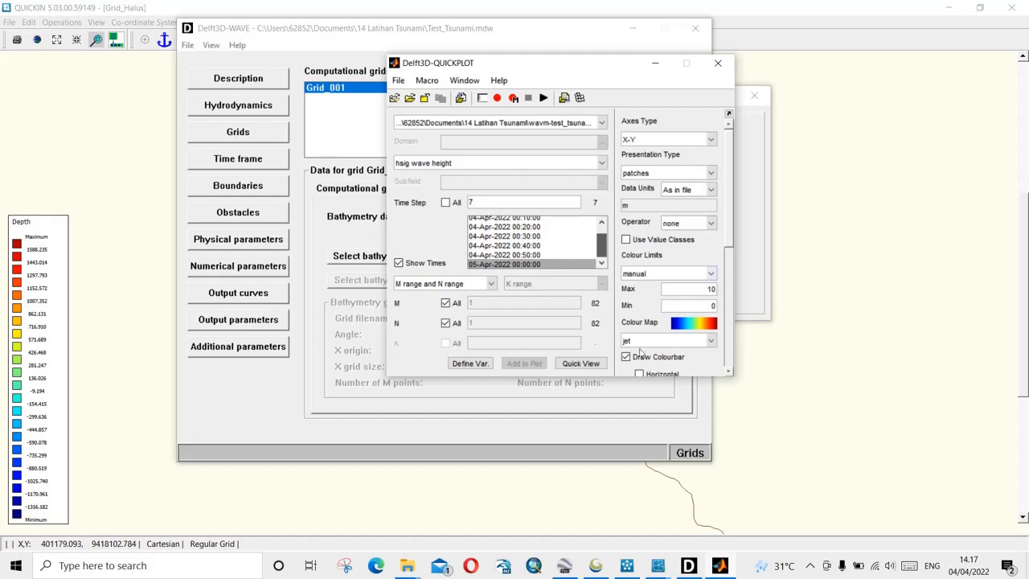
left_click(581, 364)
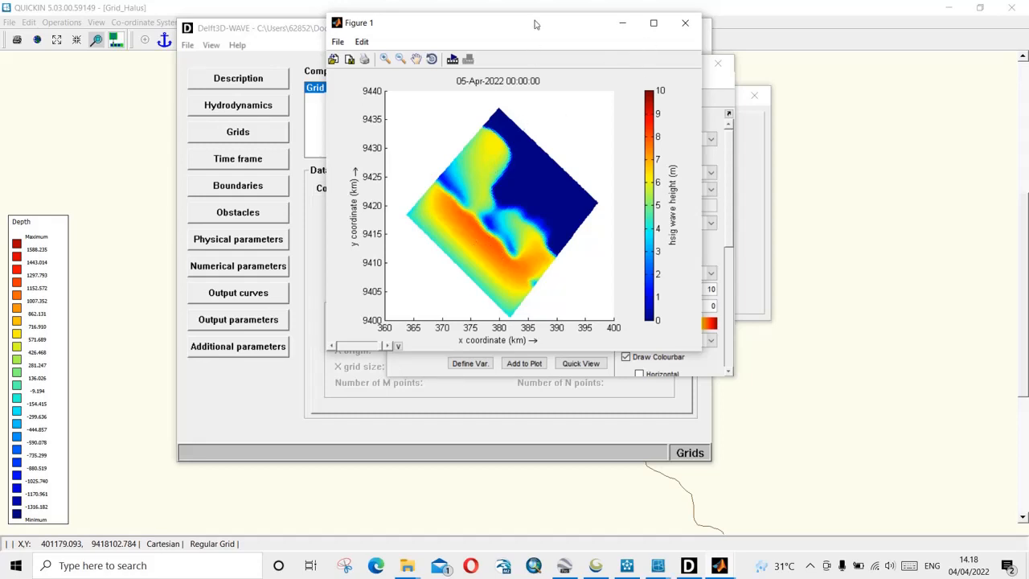
Step: Arrange the figure and QUICKPLOT windows side by side, and add the wave height data to the plot
left_click_drag(533, 24, 715, 30)
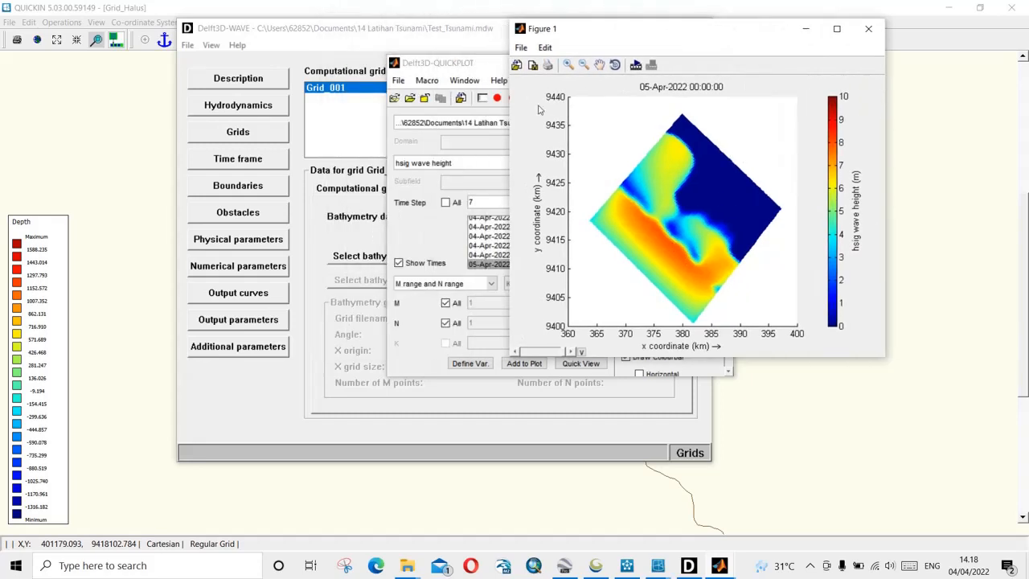
left_click(482, 68)
left_click_drag(483, 68, 218, 82)
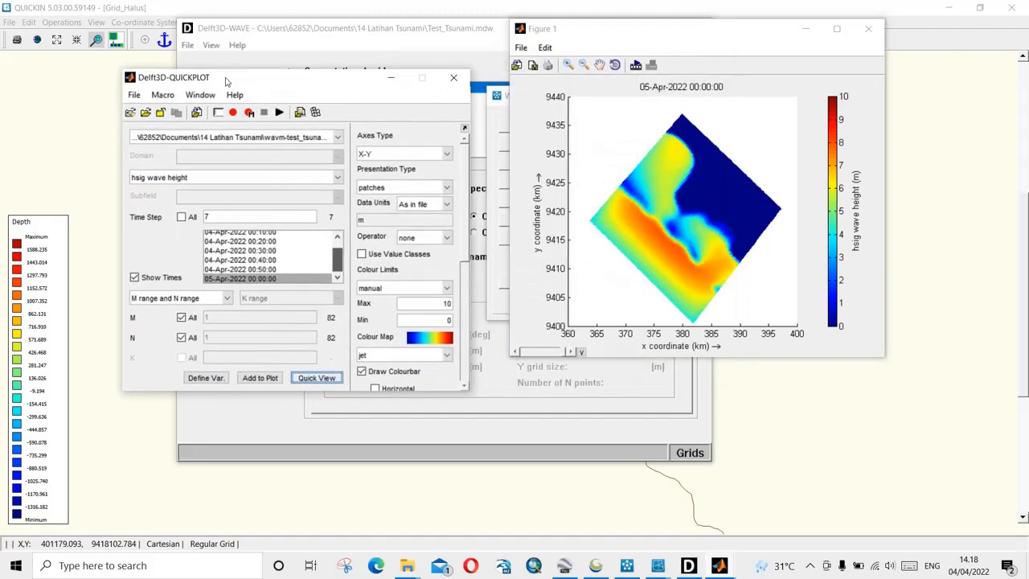
left_click(258, 378)
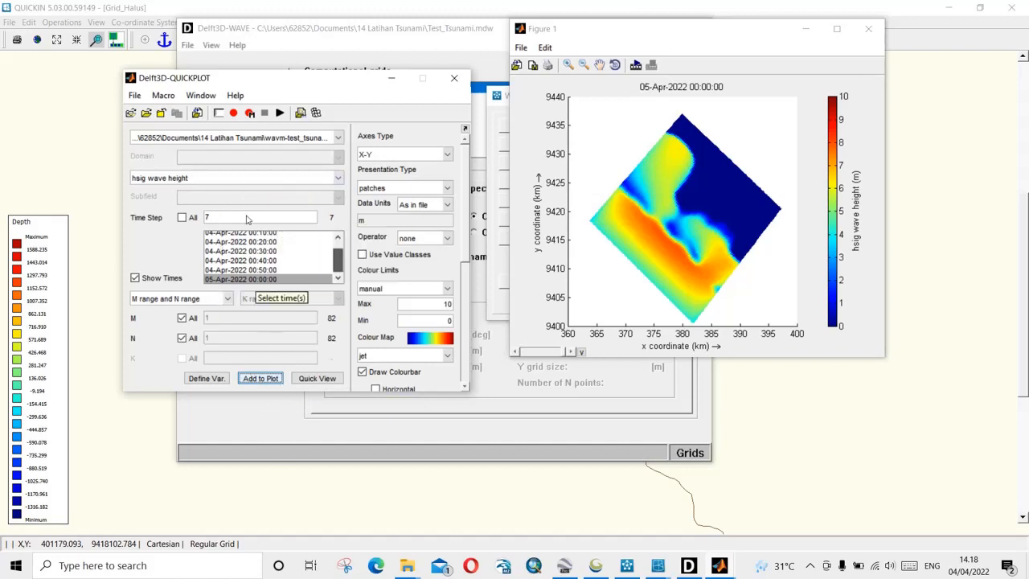
Step: Look through the list of output quantities available in the wave results file
left_click(252, 179)
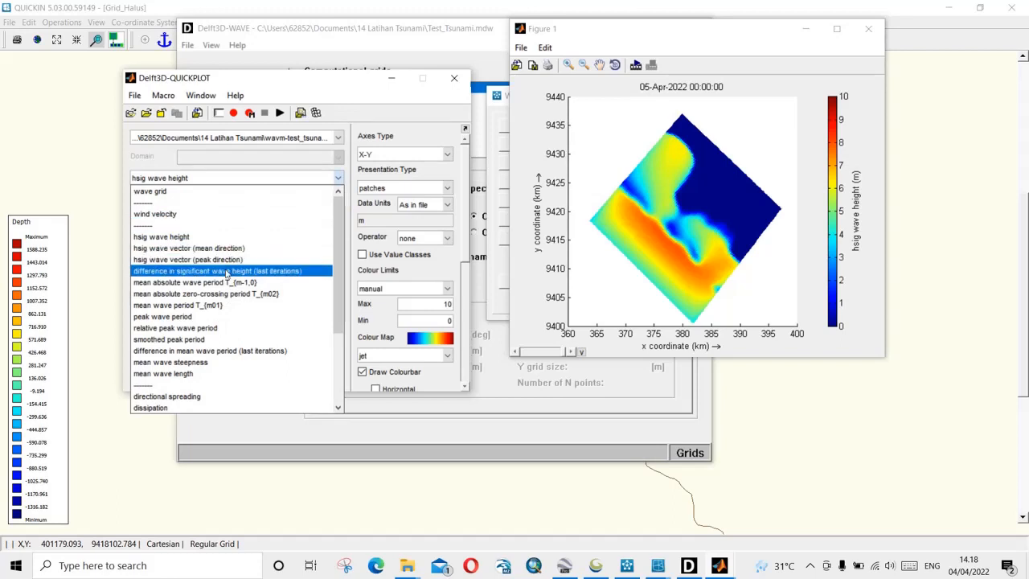
scroll(213, 253, "down", 3)
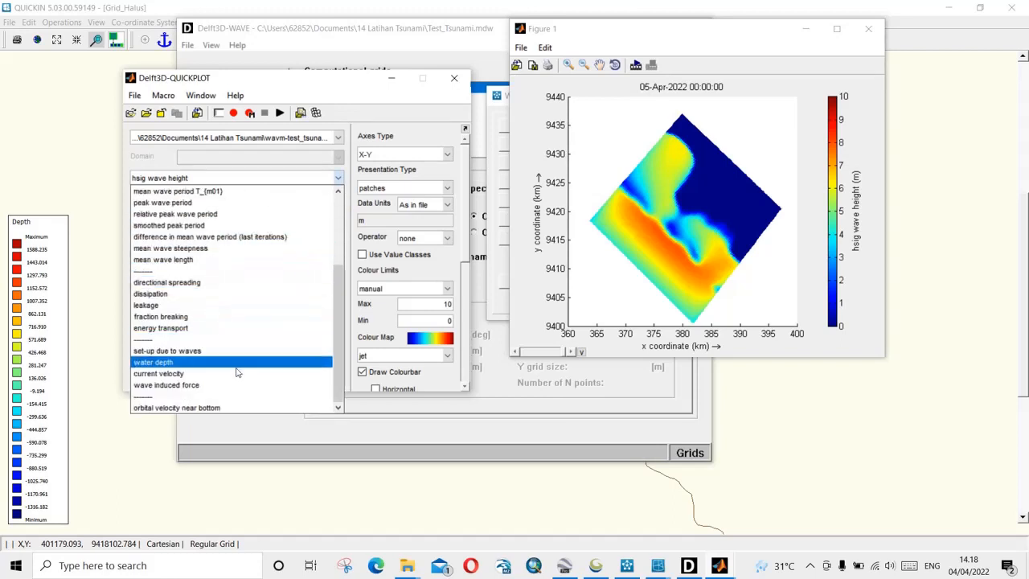
scroll(236, 369, "up", 3)
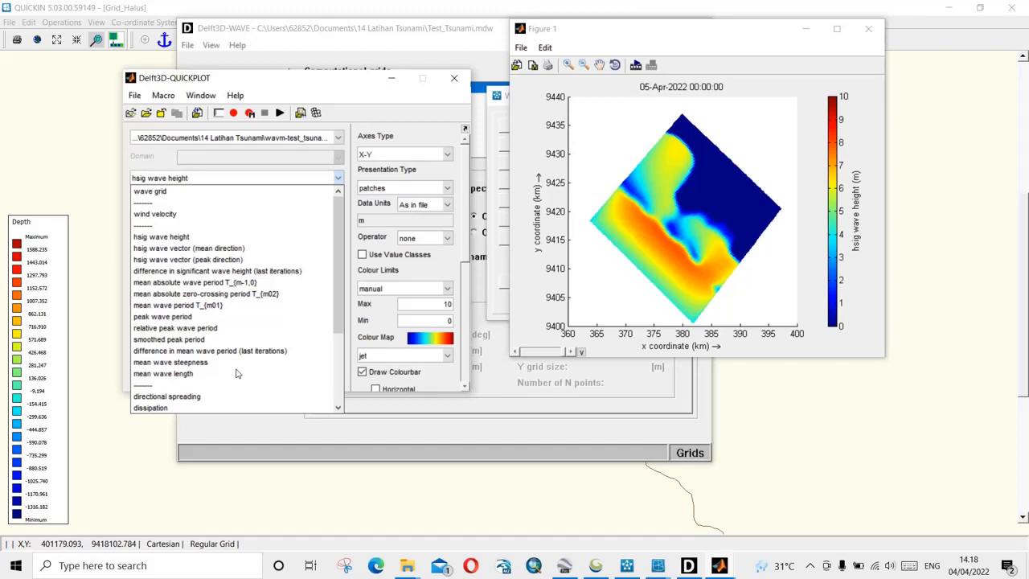
scroll(239, 357, "down", 2)
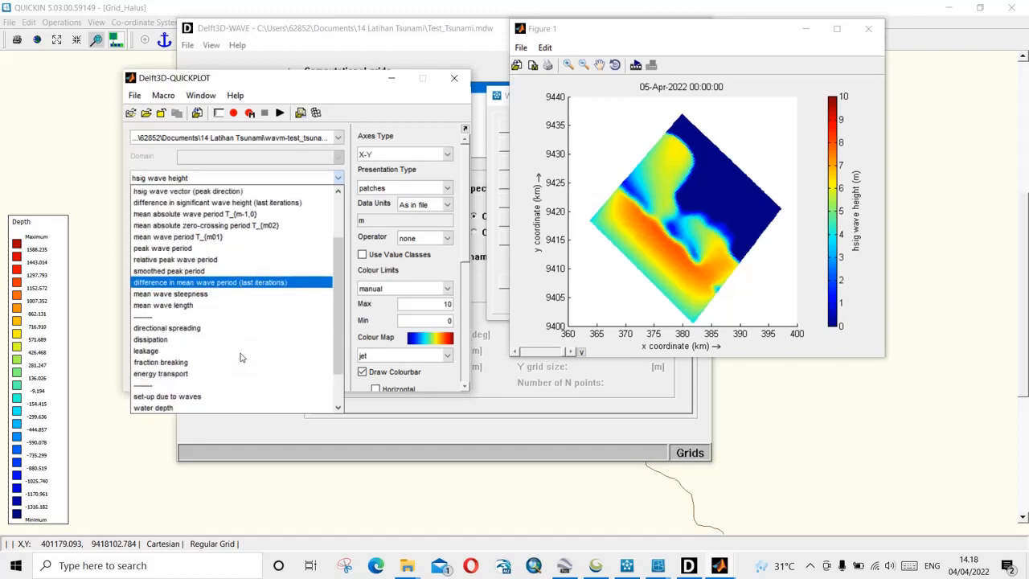
scroll(240, 357, "down", 1)
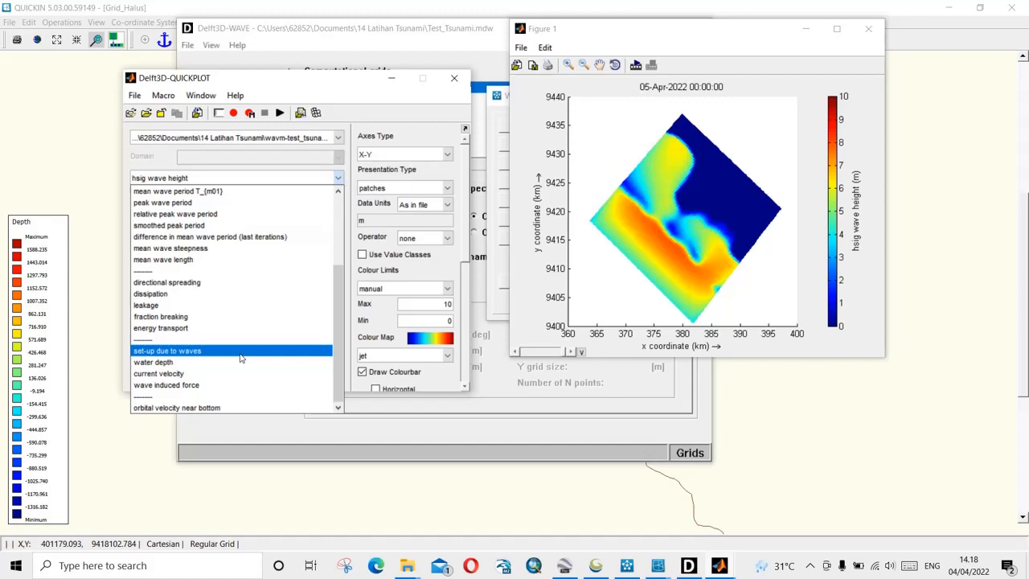
scroll(239, 357, "up", 3)
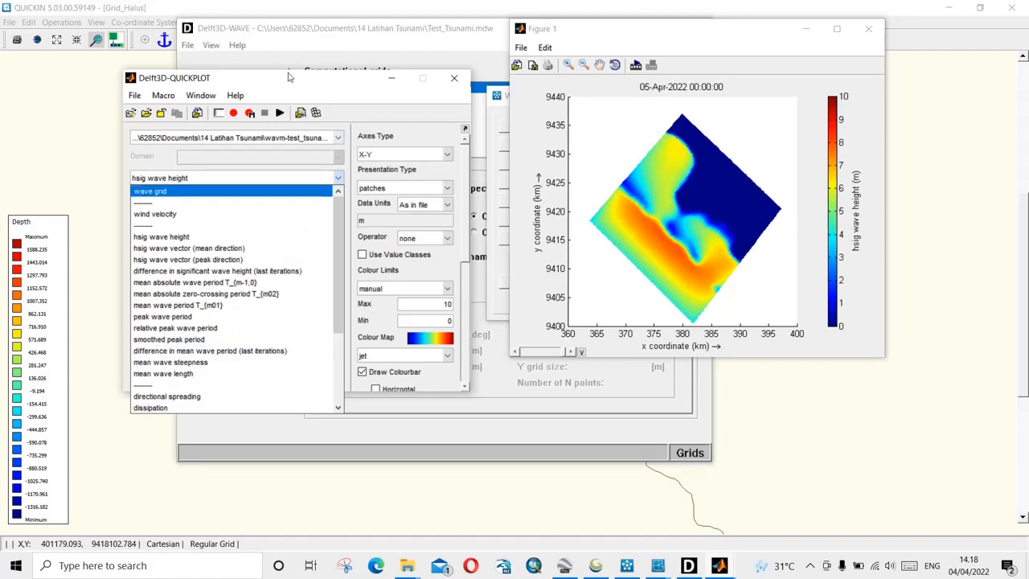
Step: Bring the wave height figure to the front and maximize it for inspection
left_click(368, 40)
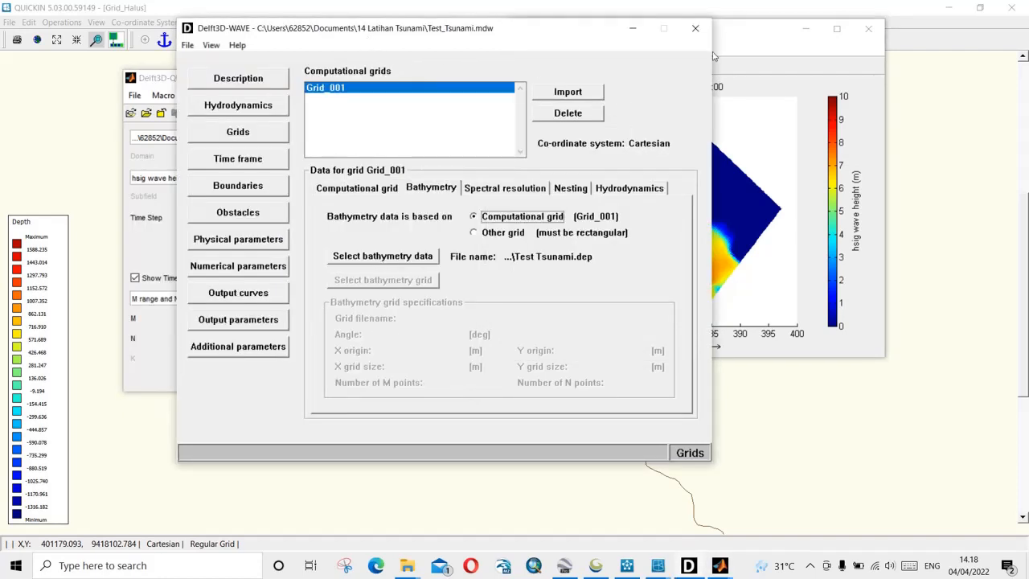
left_click(749, 33)
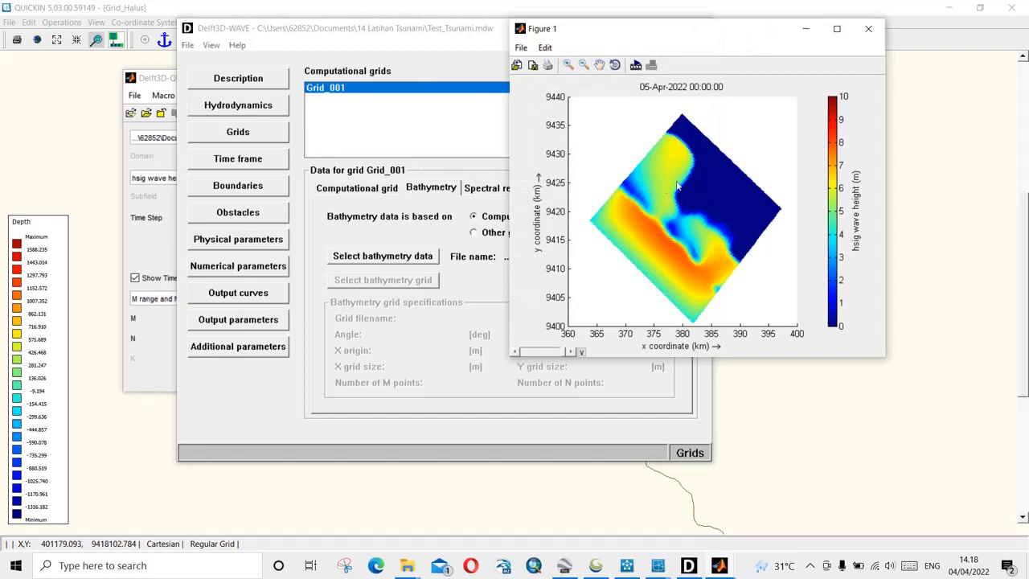
left_click(836, 29)
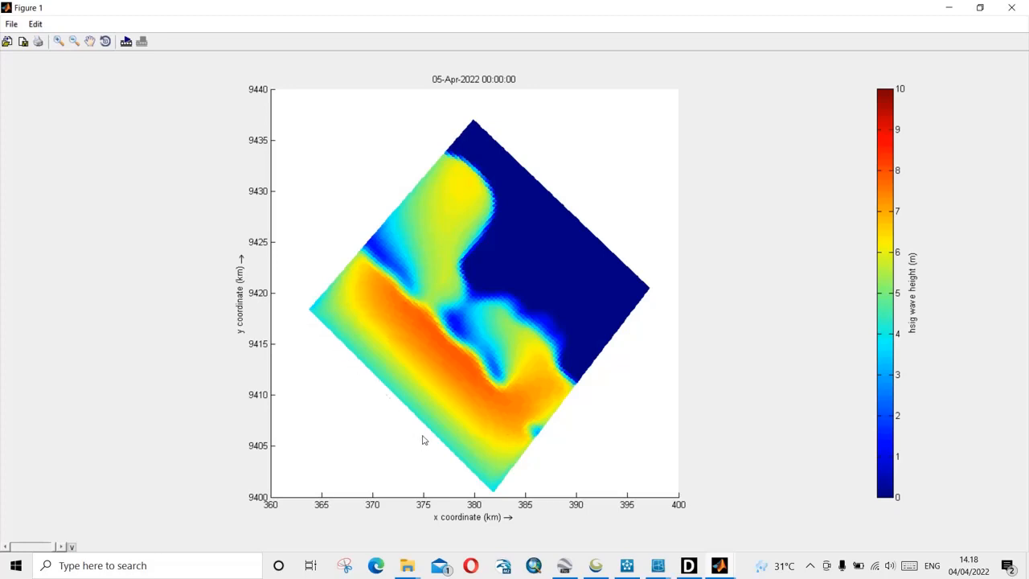
Step: Switch to Delft3D-WAVE and review the uniform boundary conditions of Boundary 1 against the wave height map
left_click(690, 565)
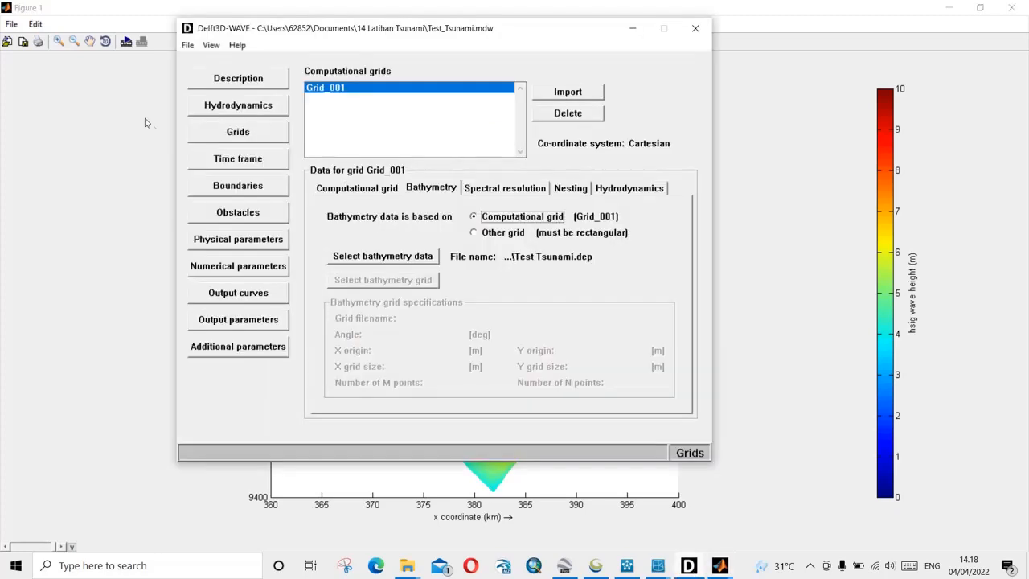
left_click(238, 187)
left_click(581, 351)
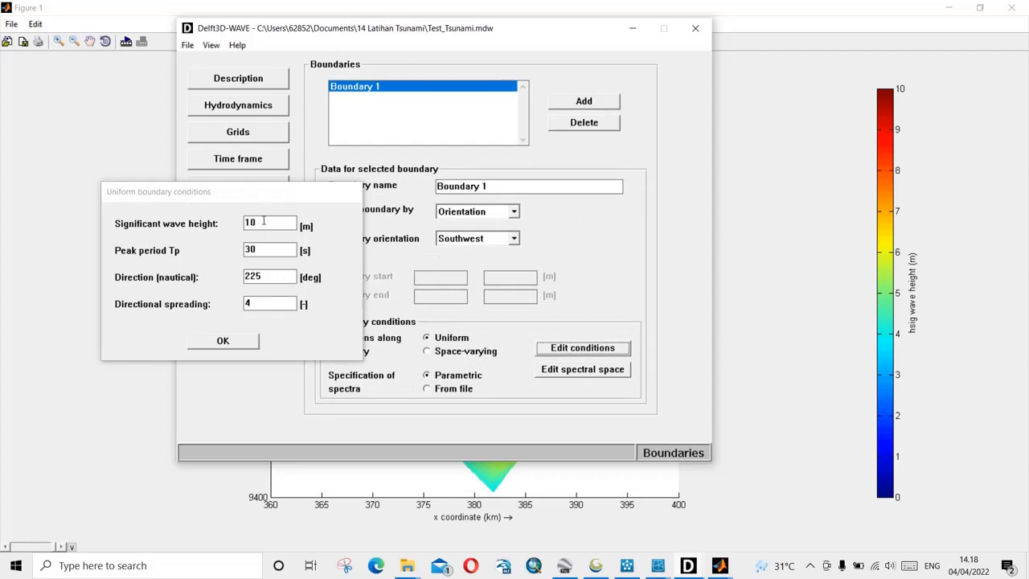
left_click(65, 286)
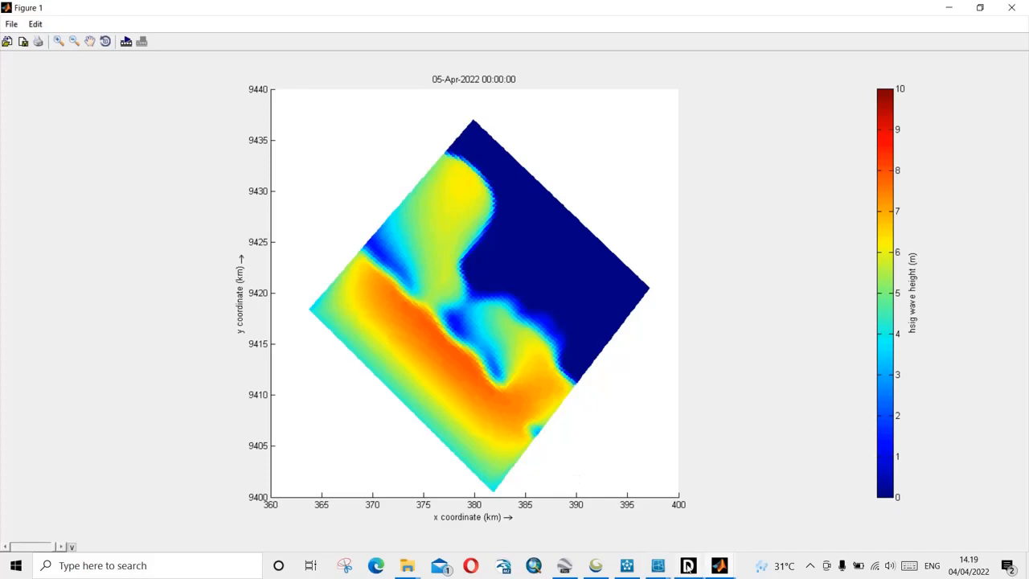
Step: Dismiss the uniform boundary conditions window and reload the Boundaries settings in Delft3D-WAVE
left_click(688, 565)
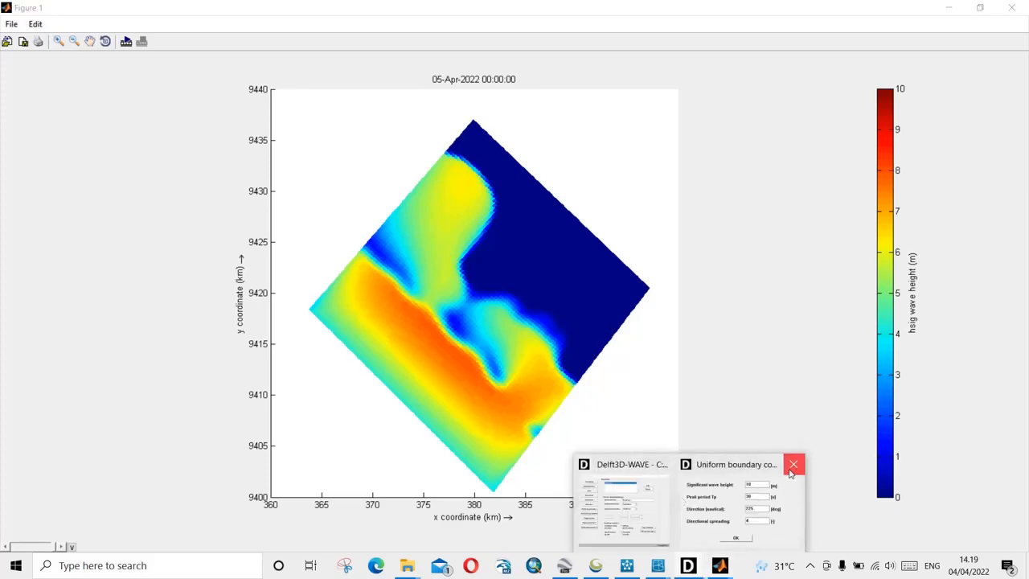
mouse_move(788, 476)
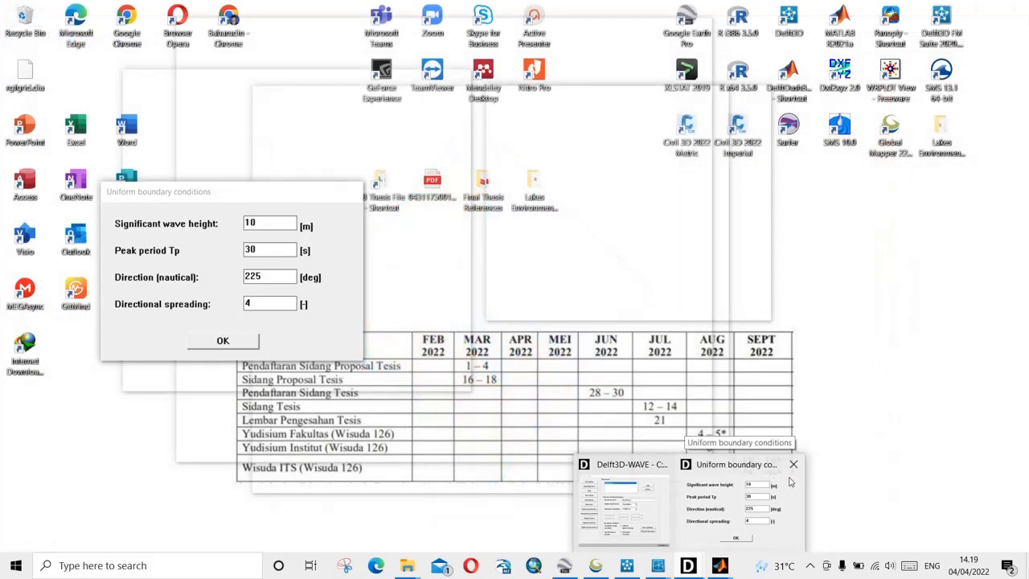
left_click(792, 465)
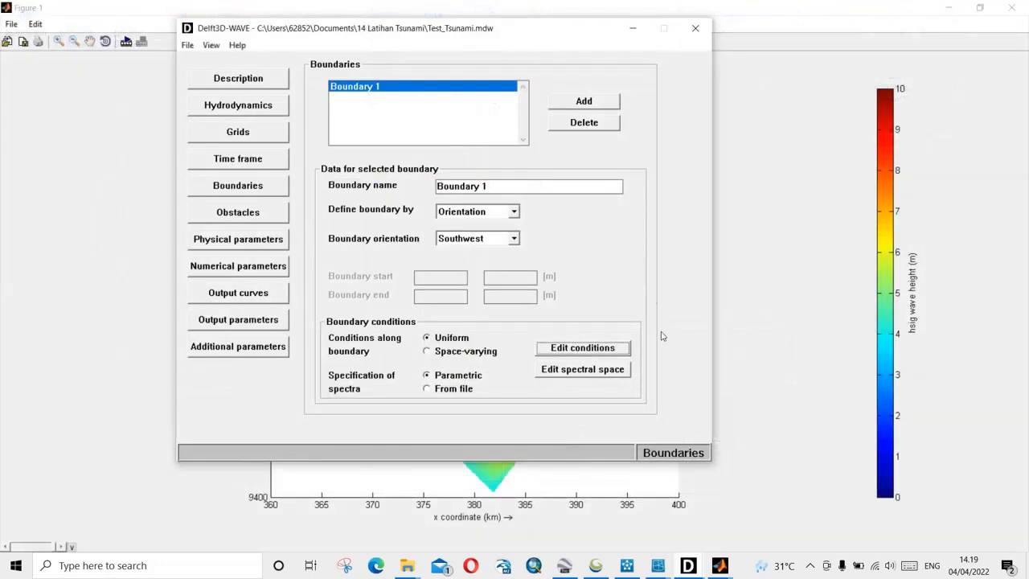
mouse_move(688, 565)
mouse_move(793, 465)
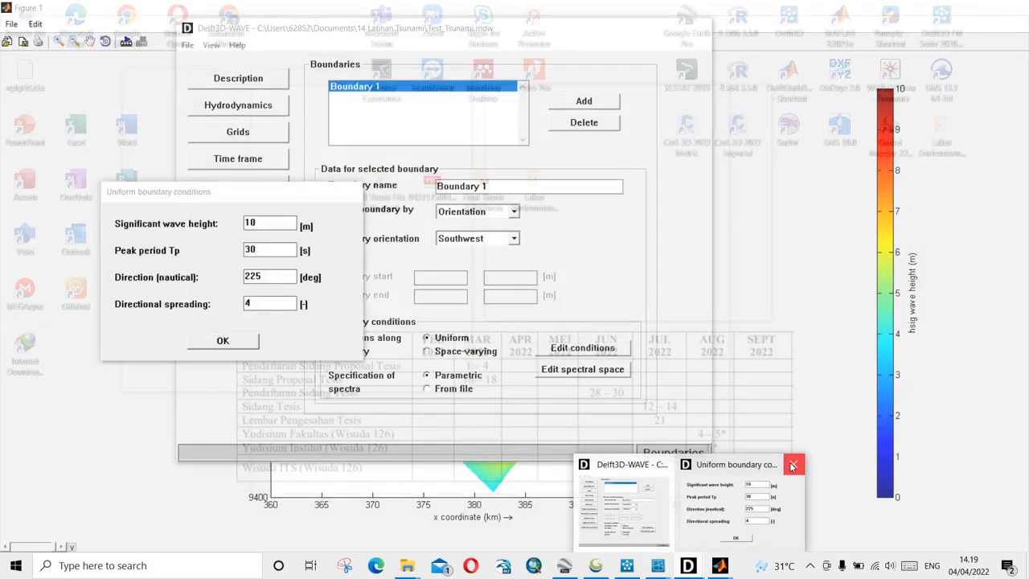
left_click(792, 465)
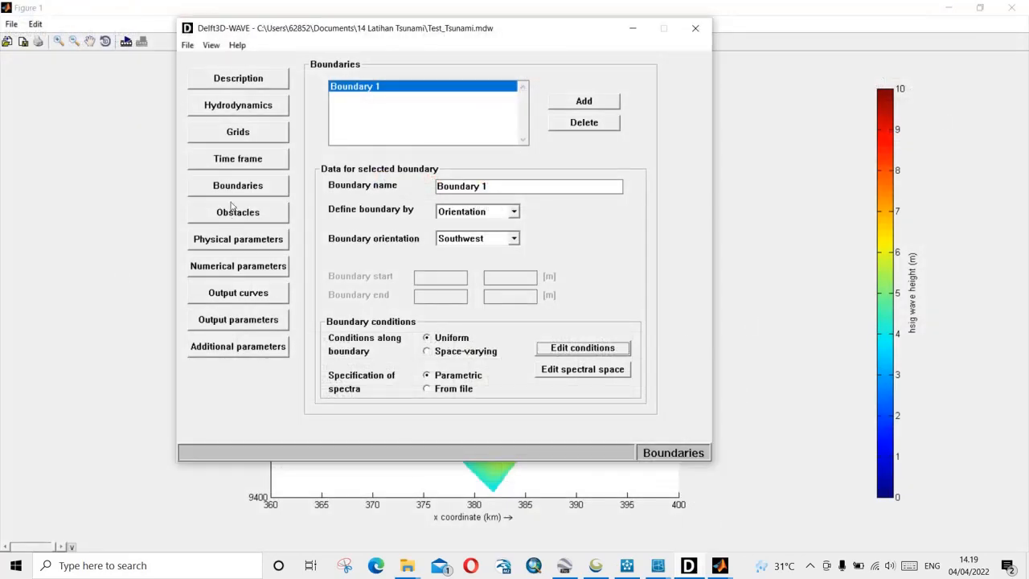
left_click(237, 186)
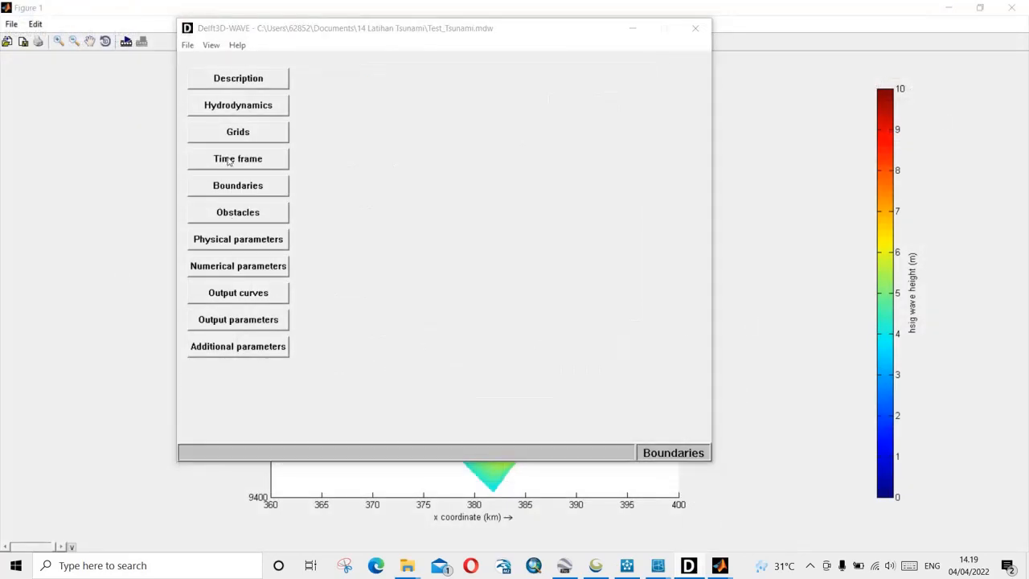
Step: Review the time points for the WAVE computation in Delft3D-WAVE's Time frame settings and close the maximized wave height figure
left_click(646, 240)
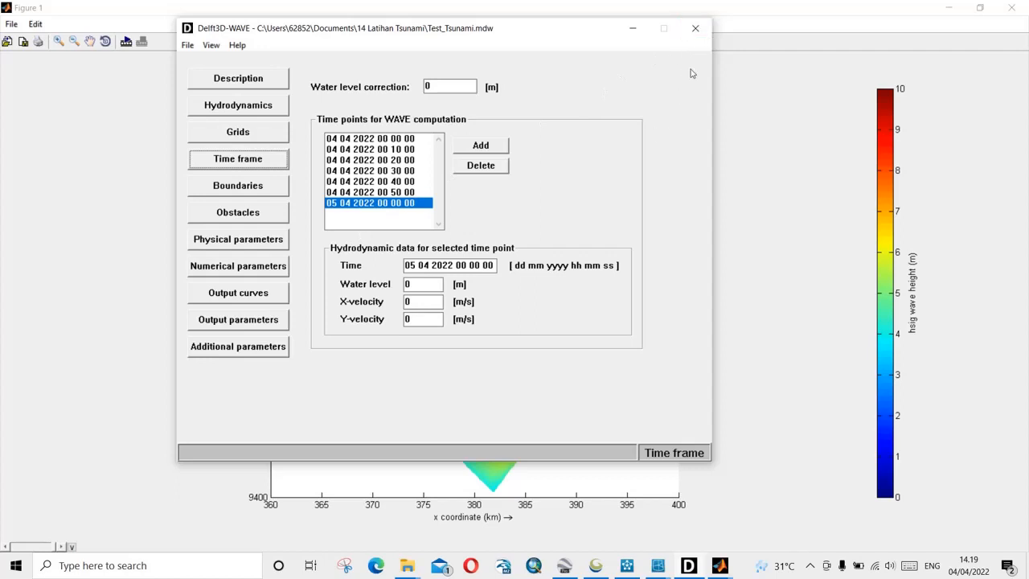
left_click(694, 35)
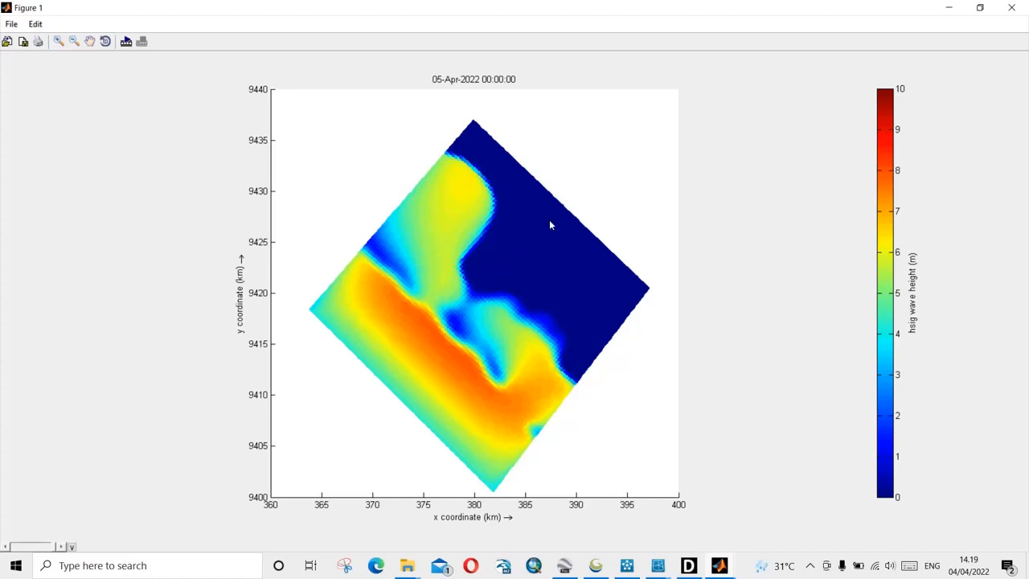
left_click(1013, 8)
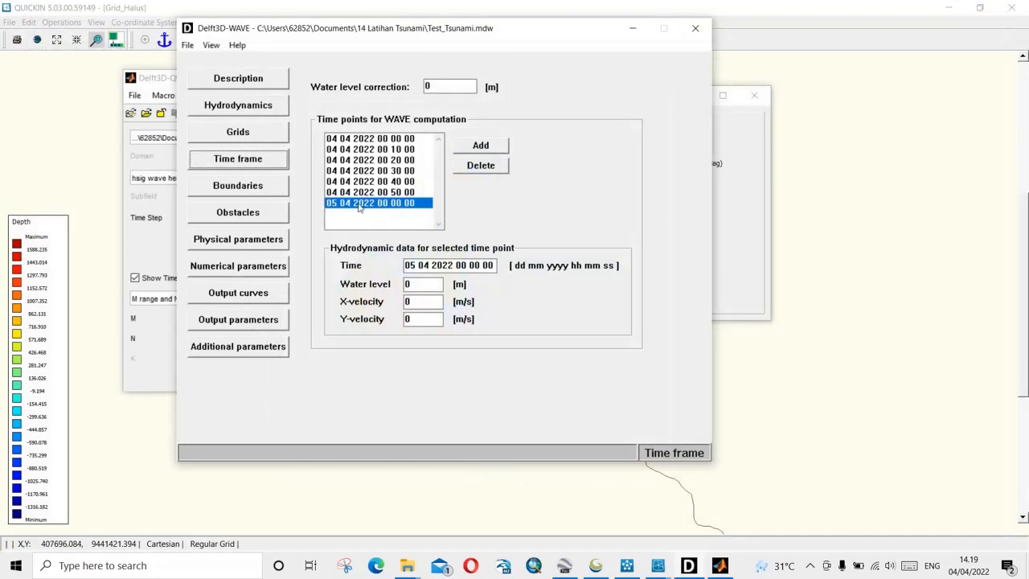
Step: Switch to QUICKPLOT, animate the hsig wave height over all time steps, and maximize the resulting figure
left_click(721, 572)
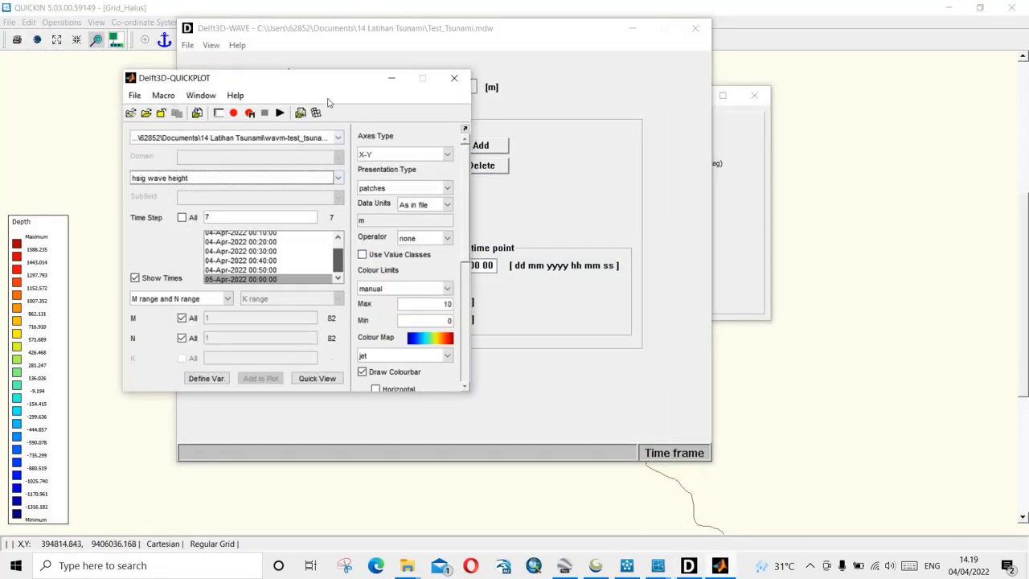
left_click_drag(353, 84, 494, 66)
left_click(289, 258)
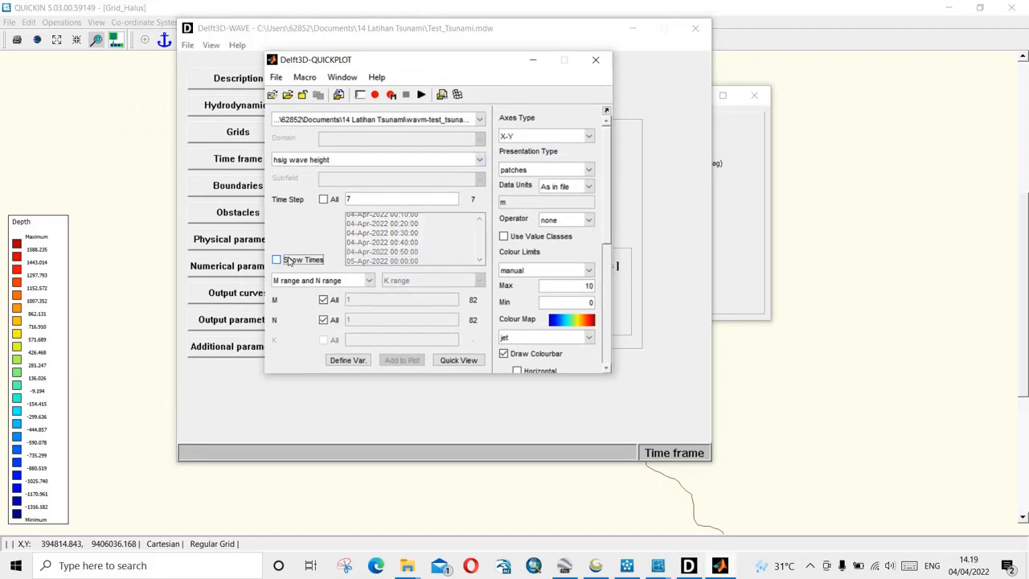
left_click(324, 200)
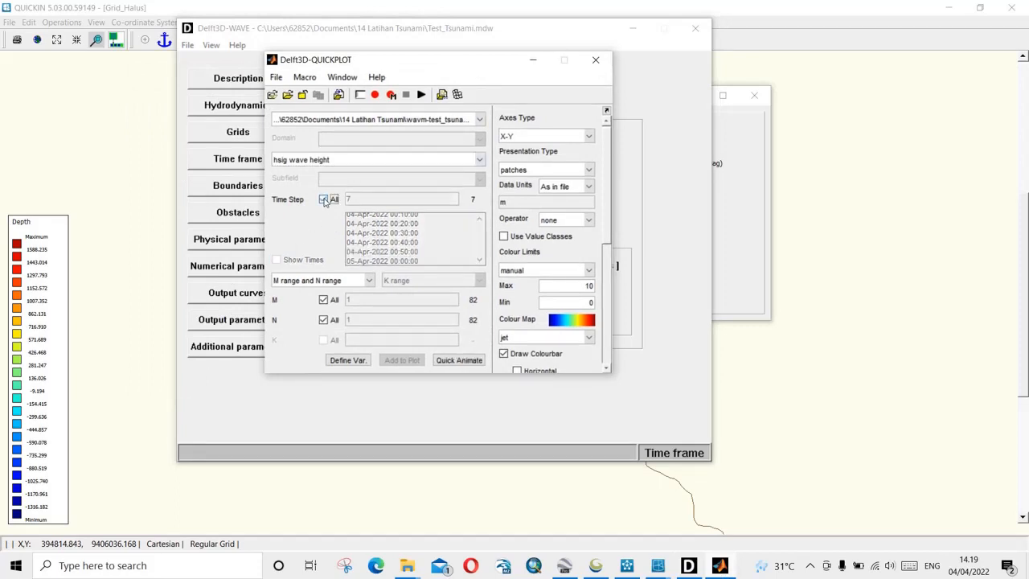
left_click(471, 363)
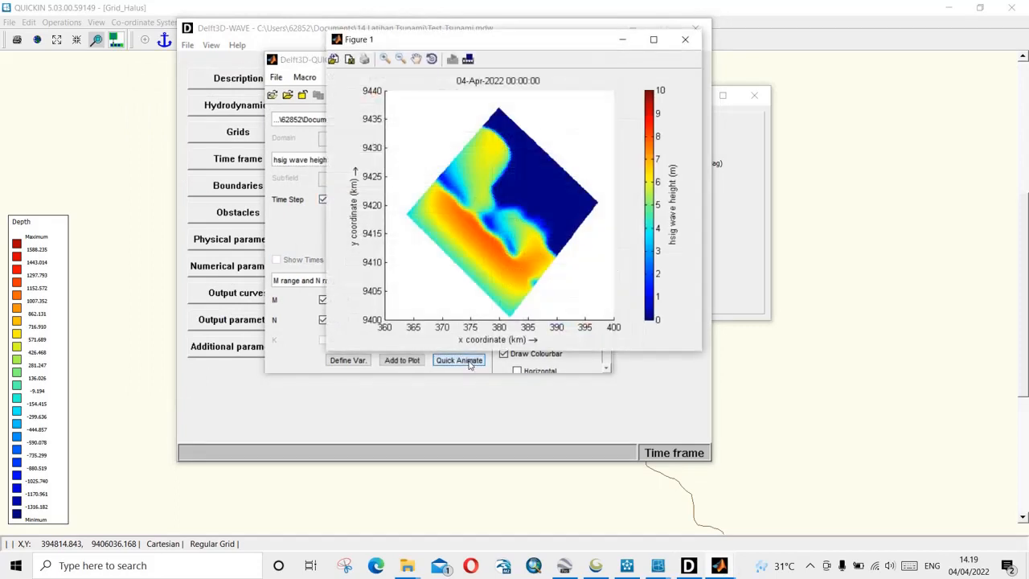
left_click(654, 39)
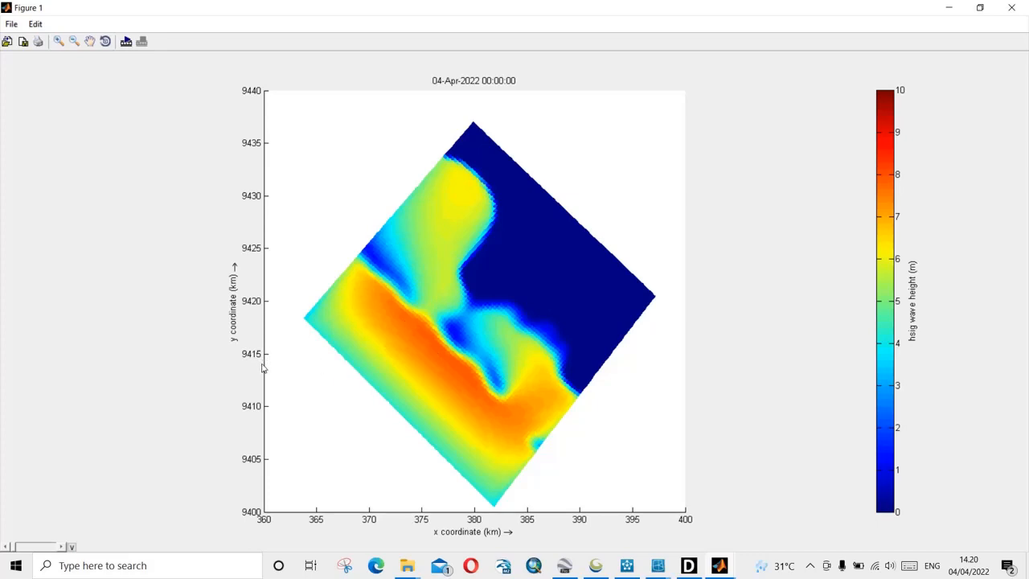
Step: Check the figure's animation parameters without applying them and close the figure
left_click(127, 42)
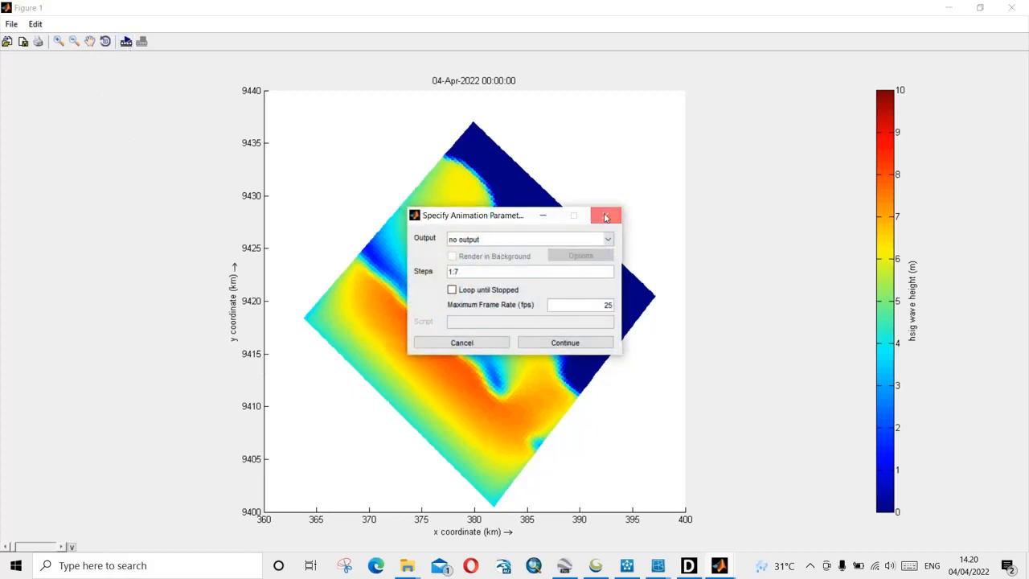
left_click(496, 345)
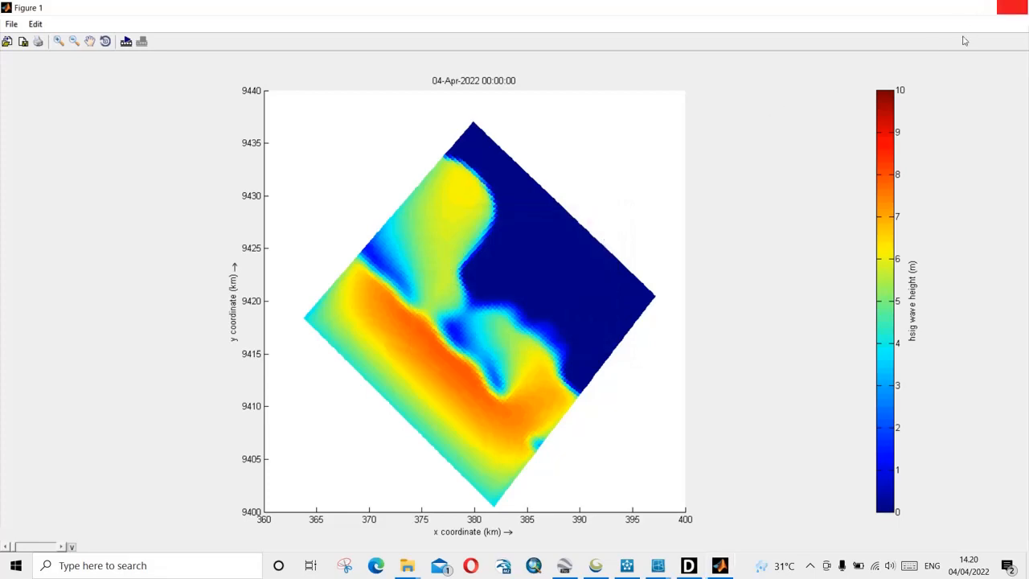
left_click(1012, 8)
Step: Show the list of times in QUICKPLOT and plot the hsig wave height for 04-Apr-2022 00:10:00 only
left_click(323, 200)
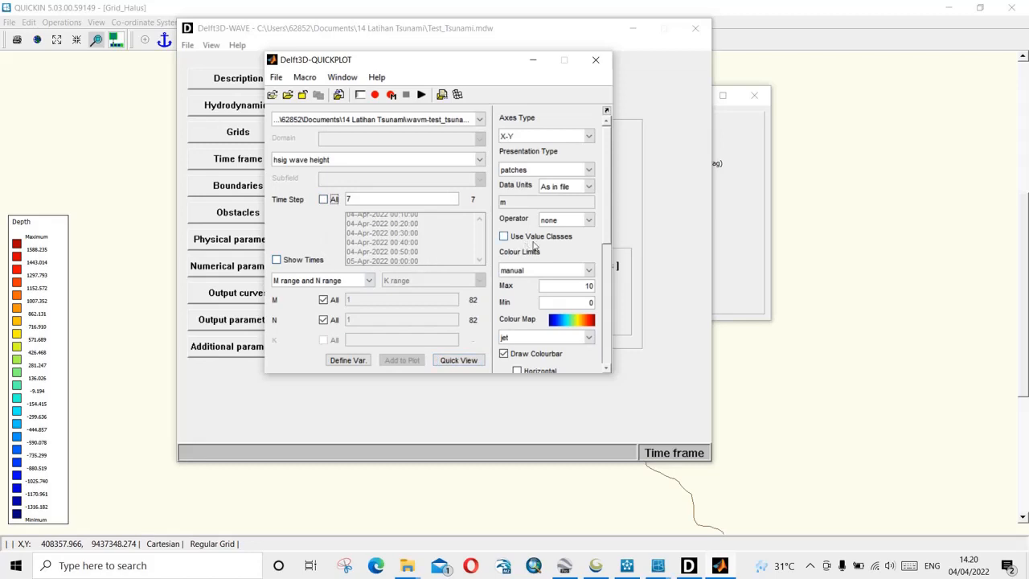
left_click(299, 261)
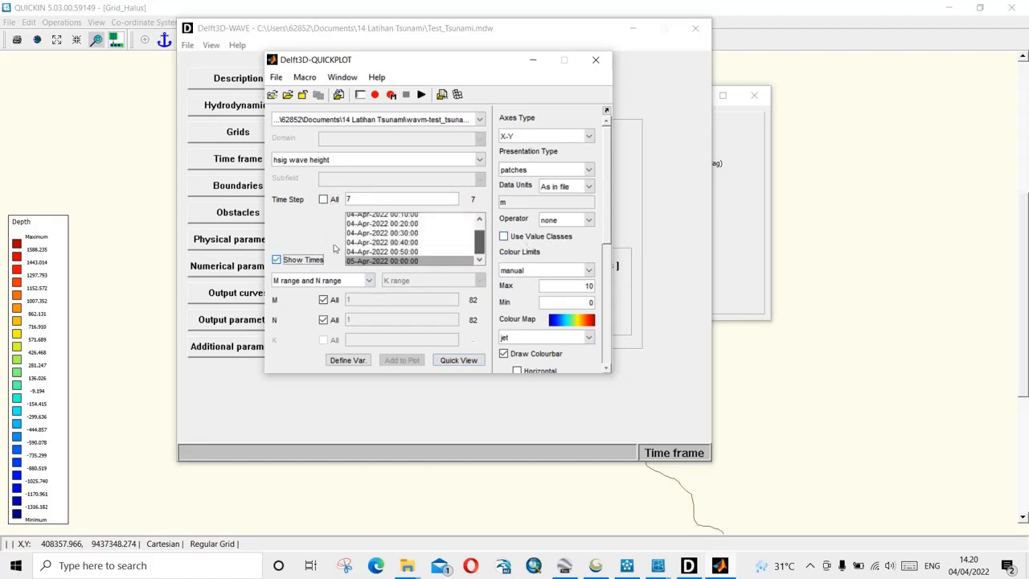
left_click_drag(483, 244, 480, 230)
left_click(438, 228)
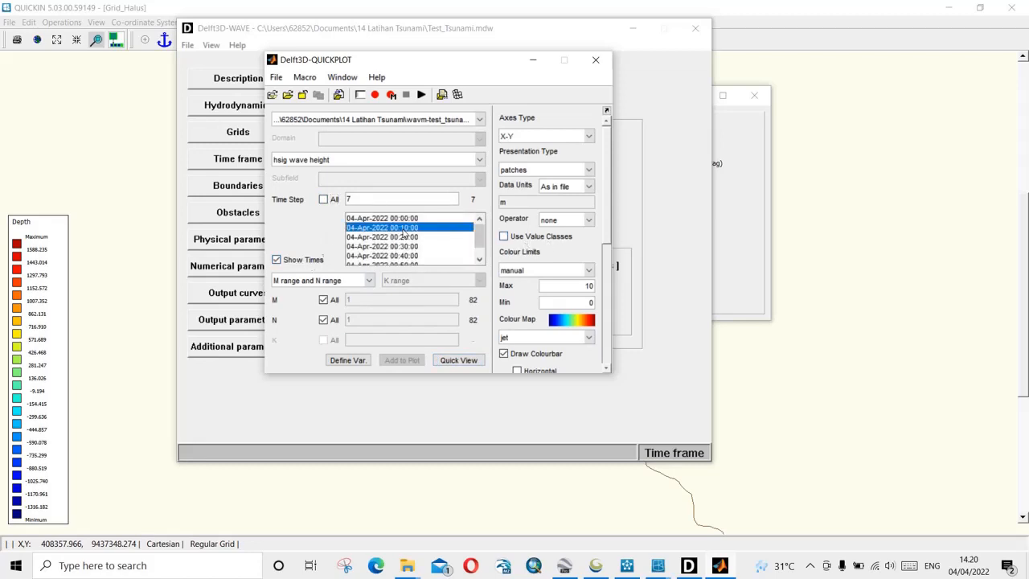
left_click(456, 360)
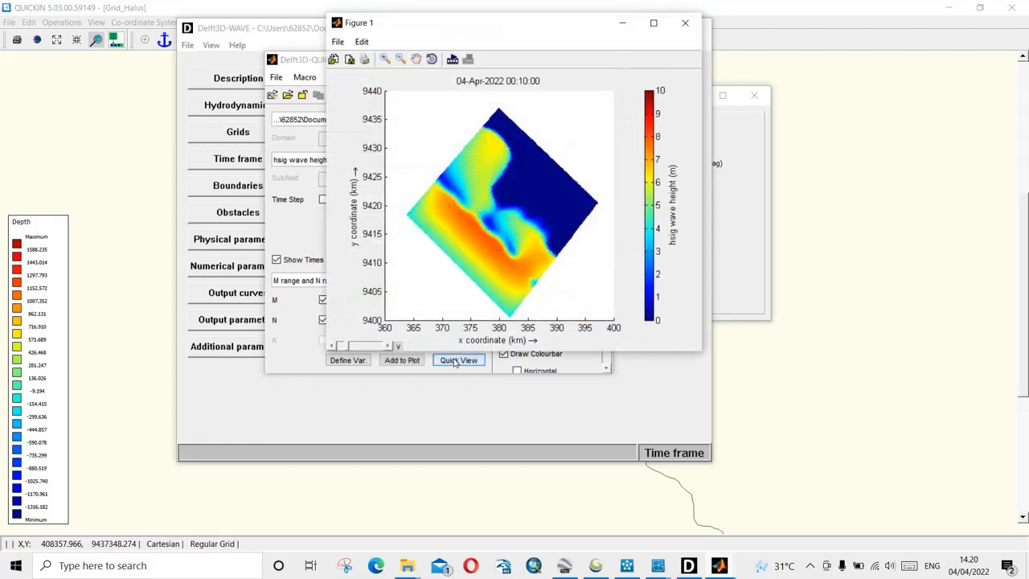
Step: Plot the 04-Apr-2022 00:00:00 wave height for comparison with the 00:10:00 figure, and close the second figure
left_click_drag(501, 29, 780, 59)
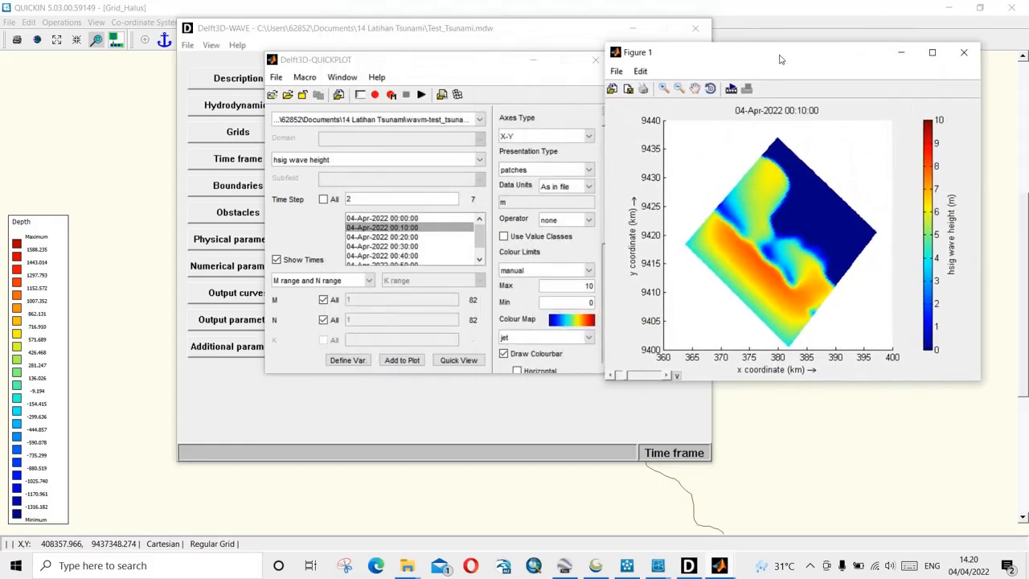
left_click(381, 238)
left_click(392, 217)
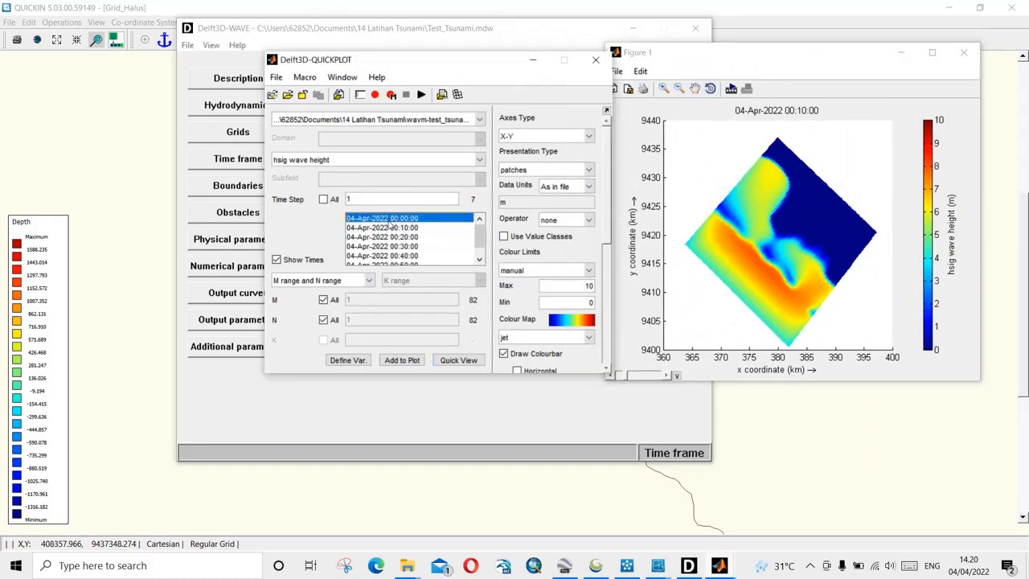
left_click(456, 361)
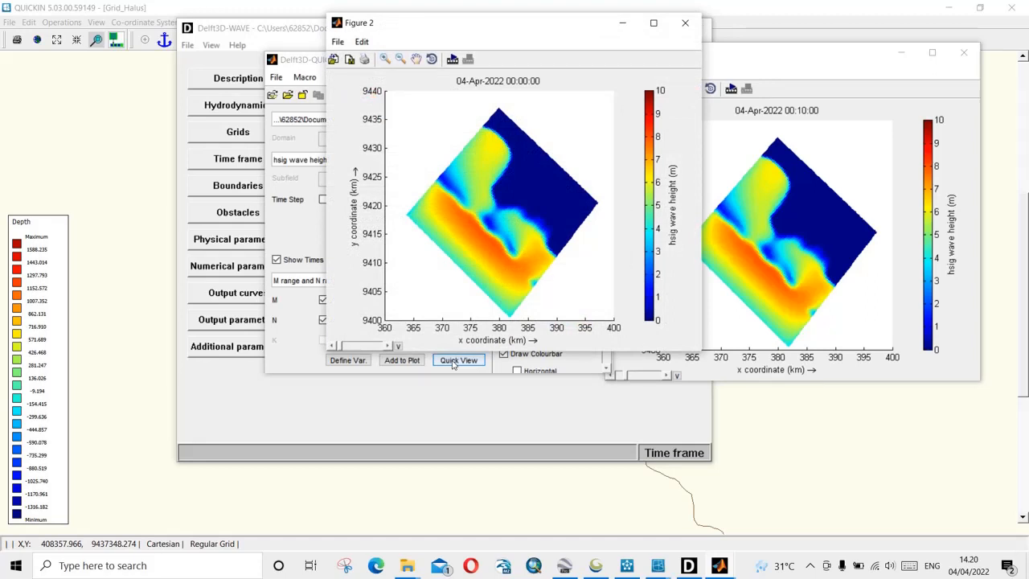
left_click(685, 22)
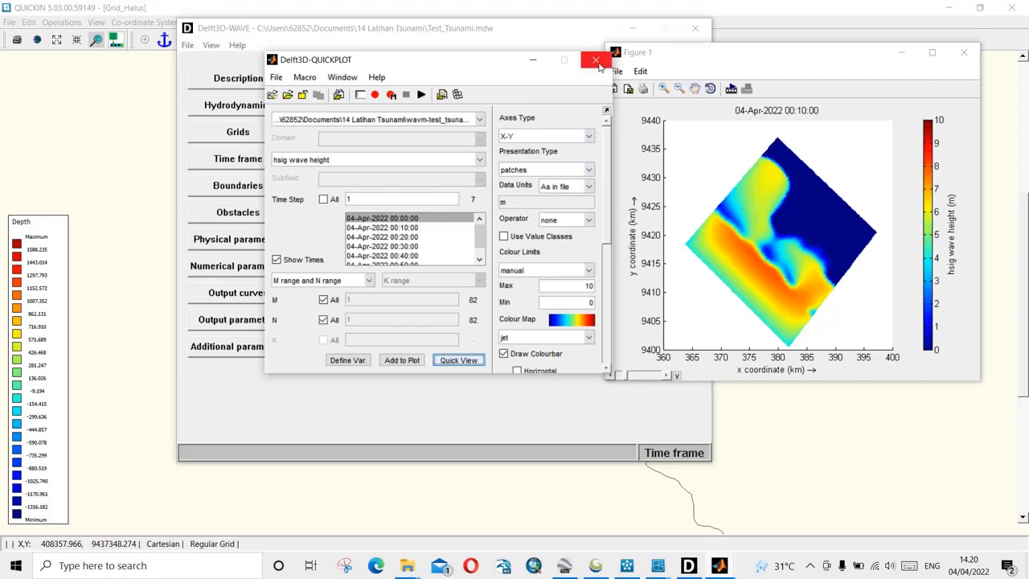
Step: Try to export the maximized 00:10:00 figure as an avi file animation covering steps 1:7, cancelling at the file name
left_click(842, 53)
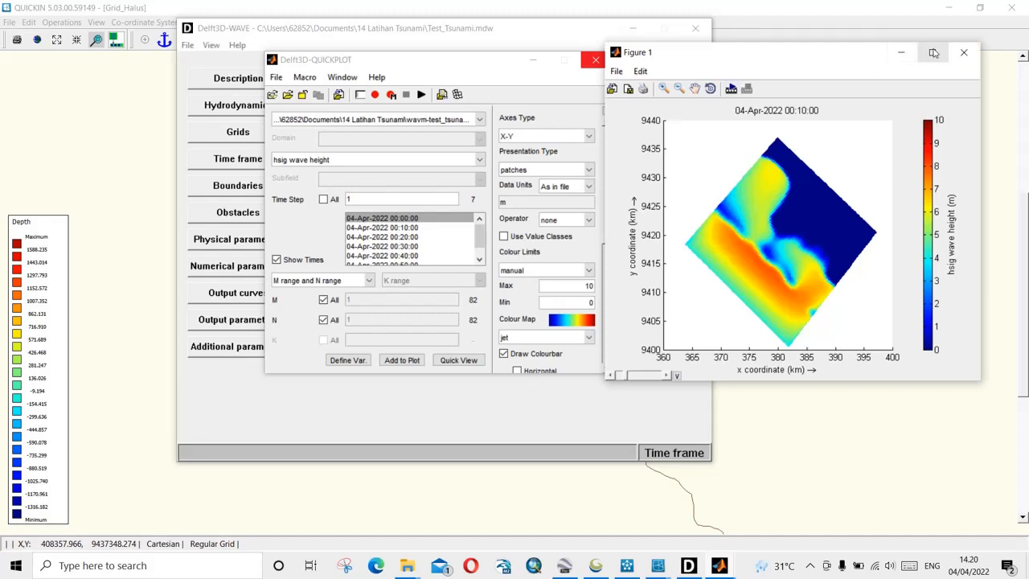
left_click(933, 52)
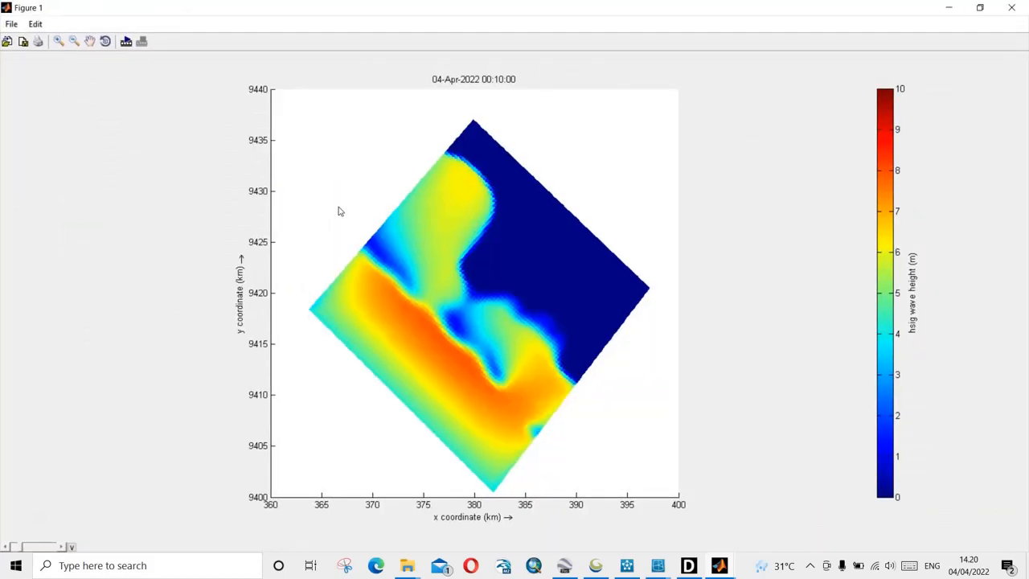
left_click(126, 43)
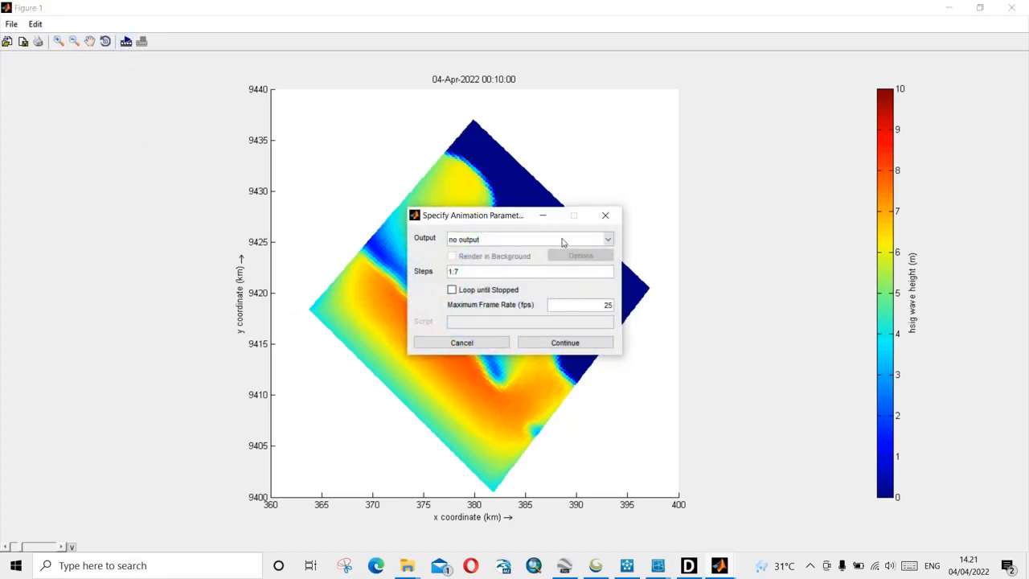
left_click(564, 239)
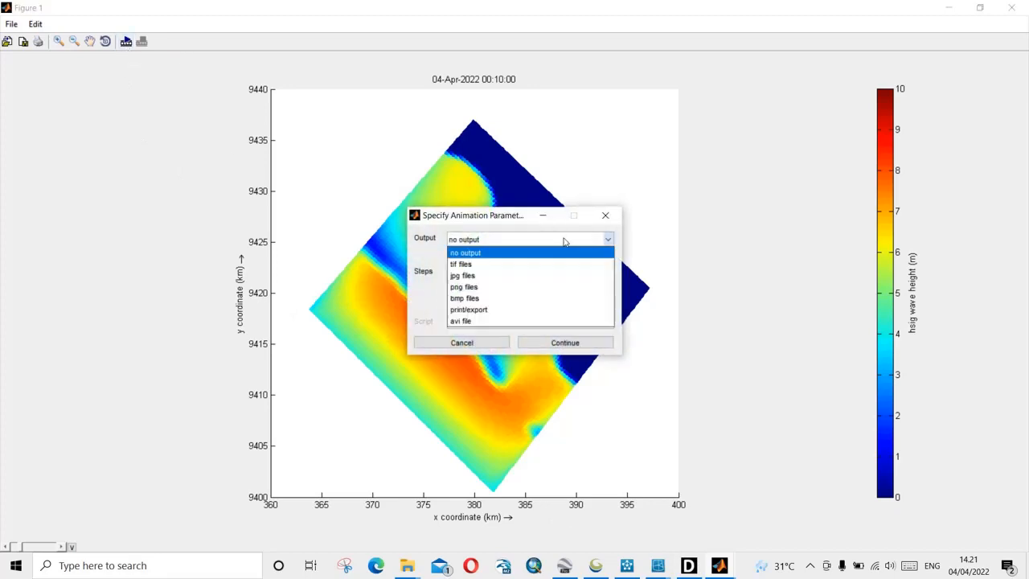
left_click(501, 321)
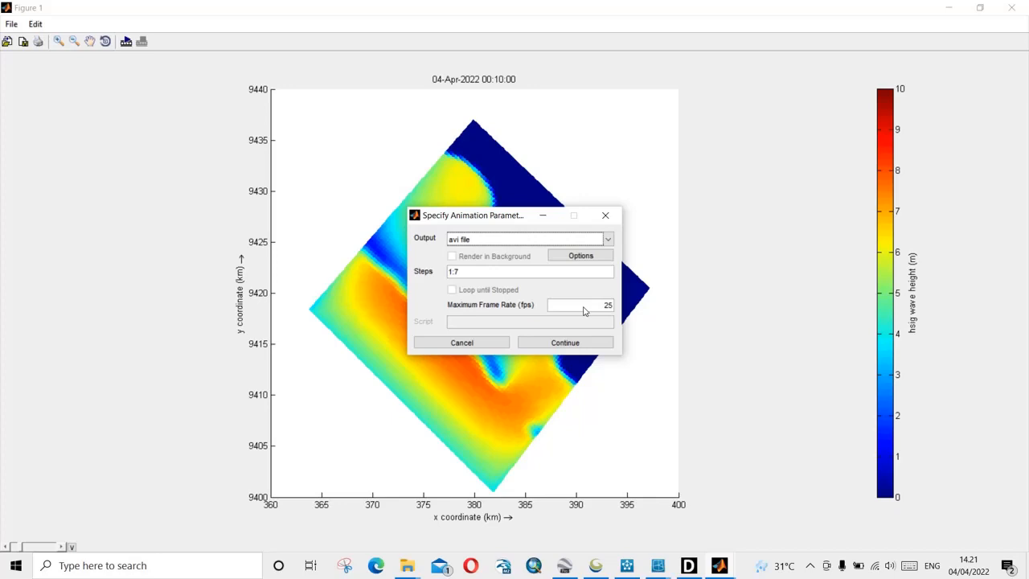
left_click(565, 344)
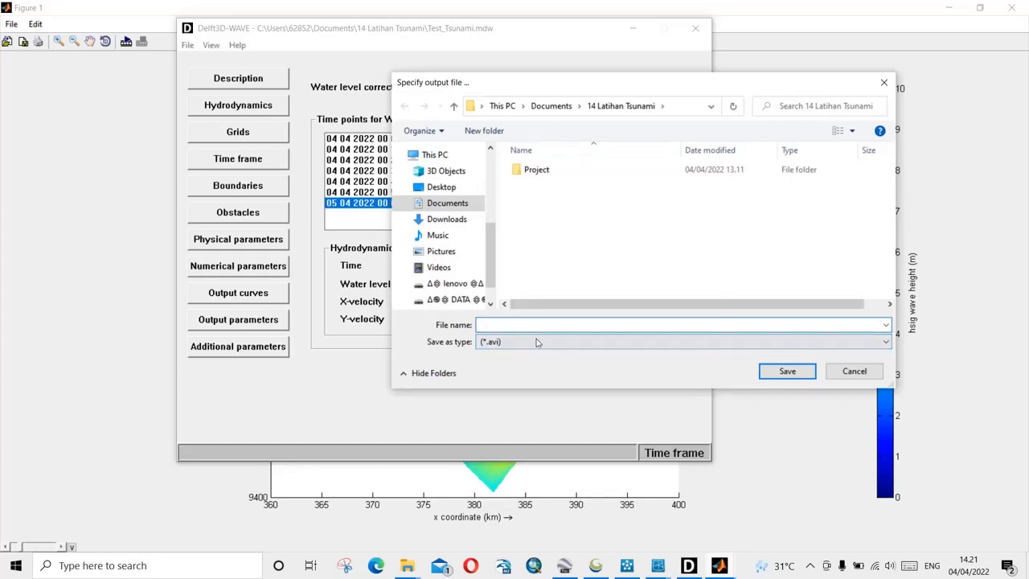
left_click(855, 375)
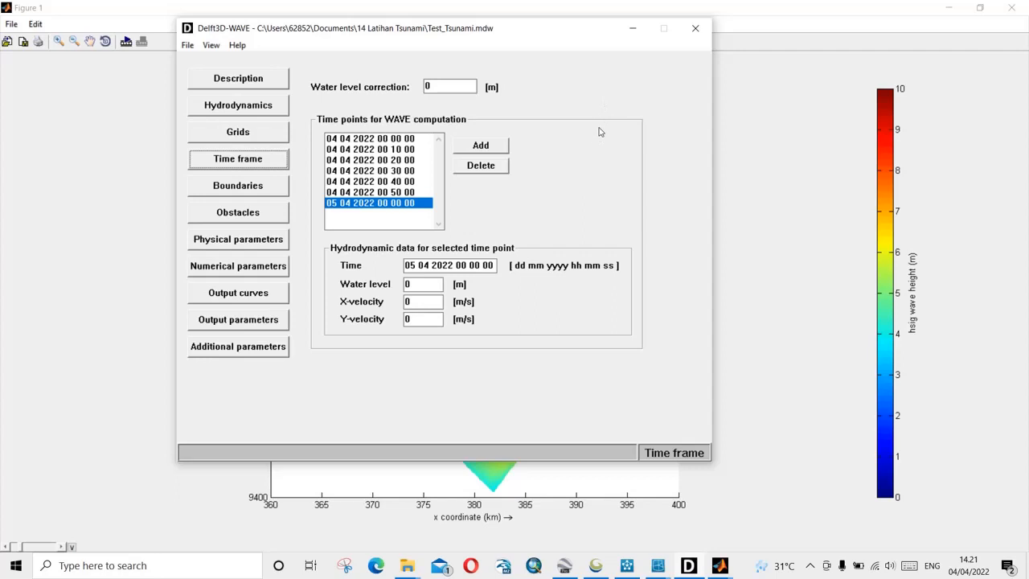
Step: Bring the 00:10:00 wave height figure back to the front and close it
left_click(715, 567)
left_click(747, 537)
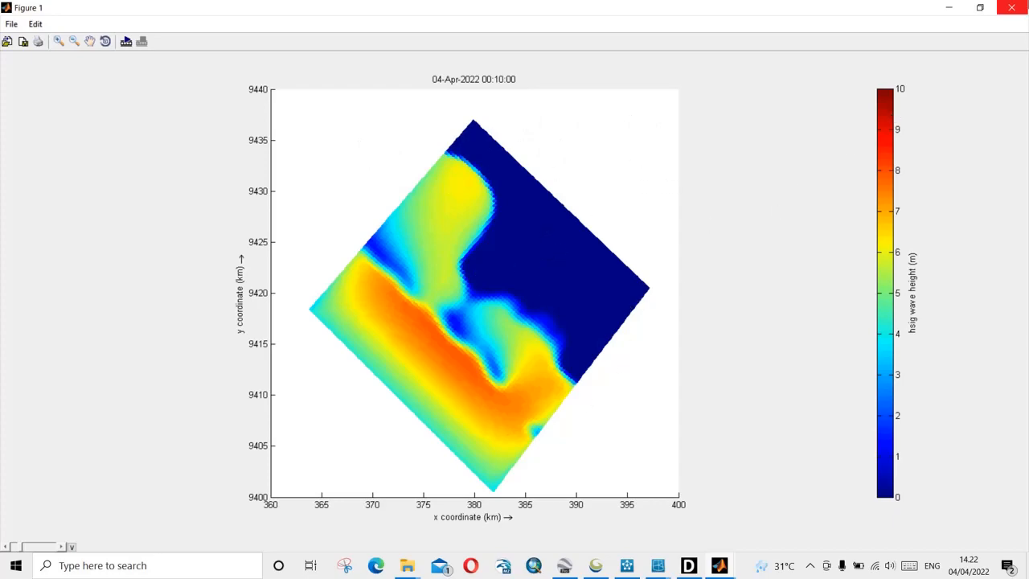
left_click(1021, 10)
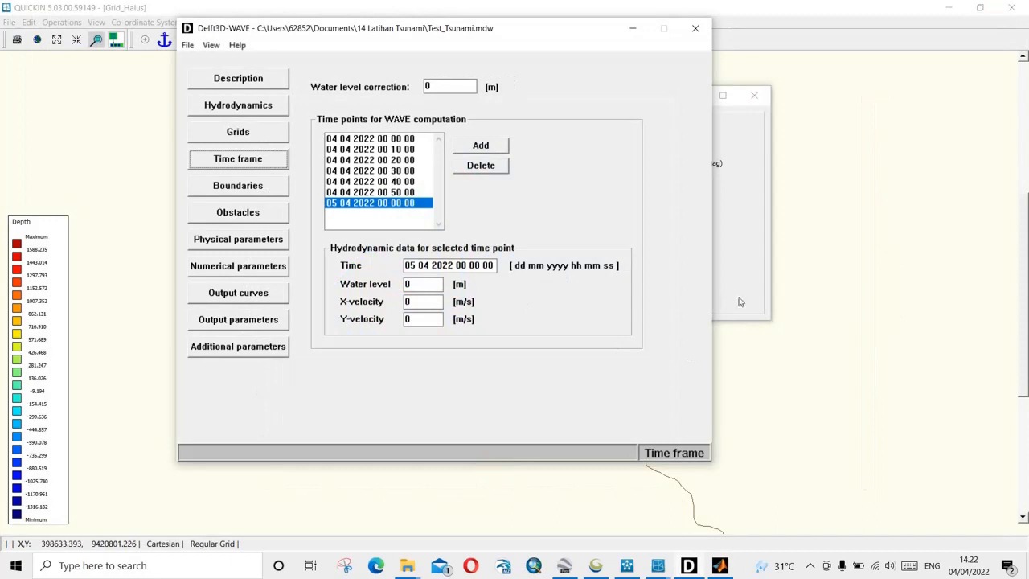
Step: Switch to QUICKPLOT, turn off the time list, and set the hsig wave height time step to 7
left_click(720, 565)
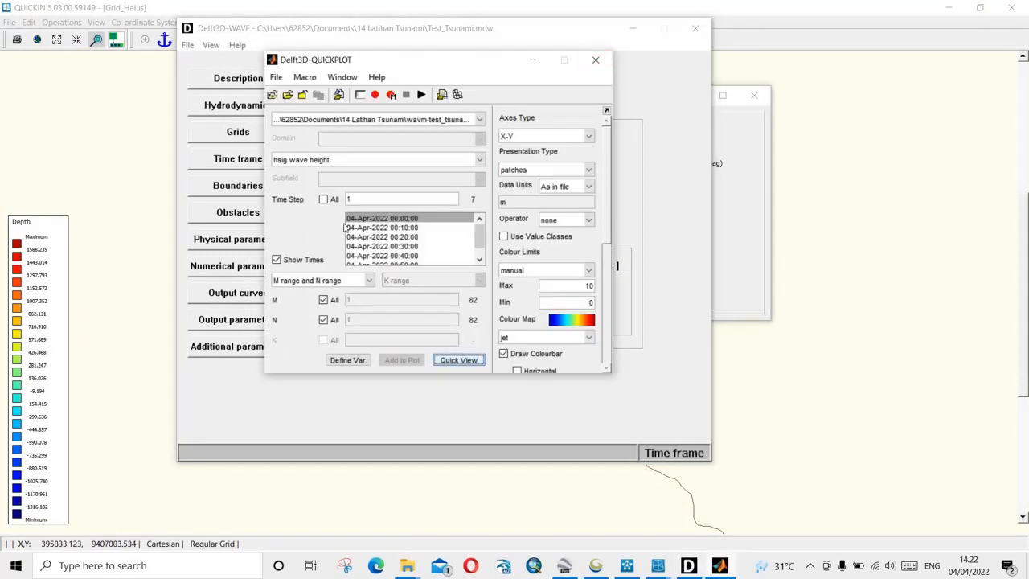
left_click(479, 259)
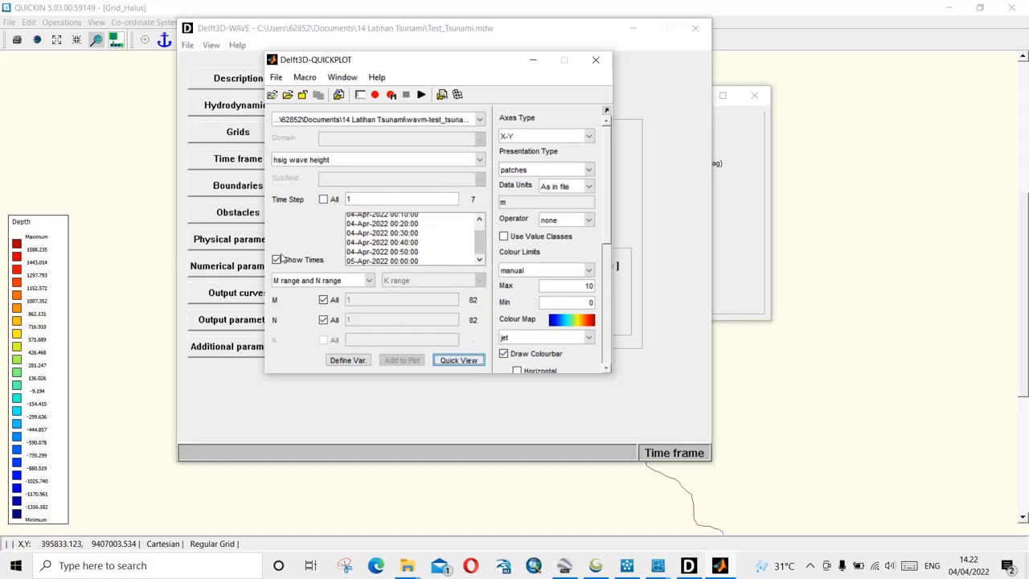
left_click(278, 259)
left_click(324, 199)
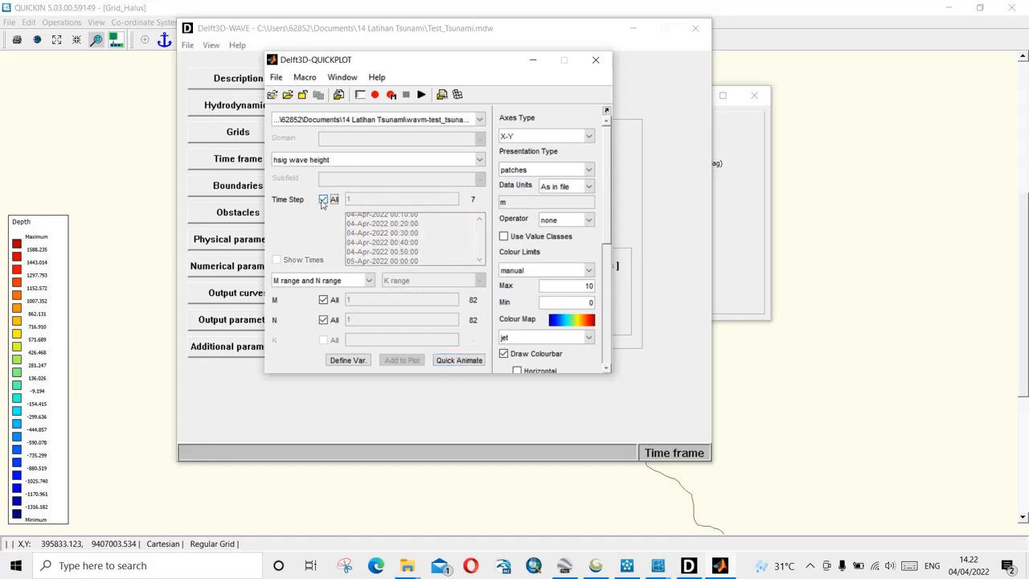
left_click(324, 200)
left_click(366, 203)
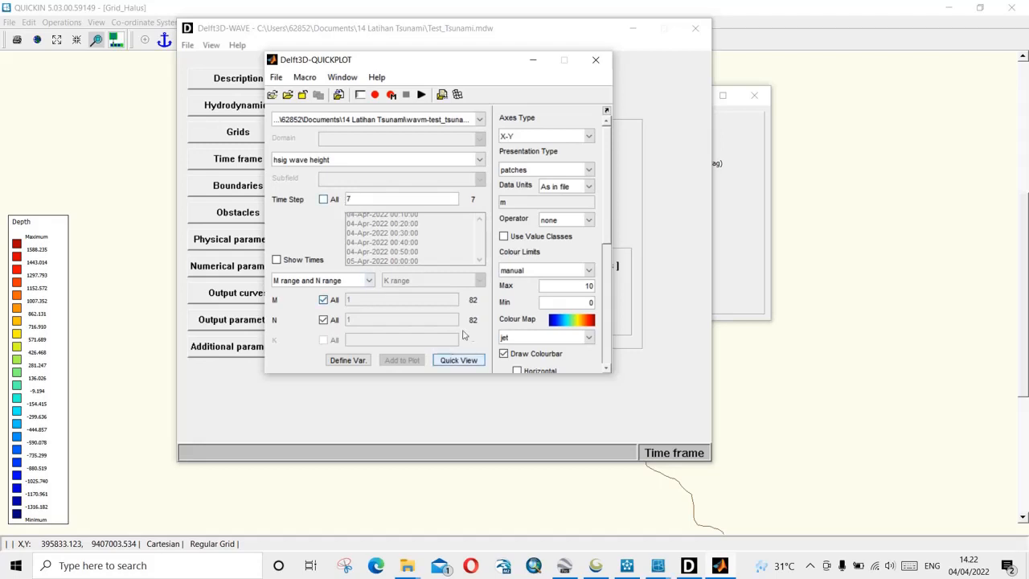
Step: Export the time step 7 hsig wave height data as a csv file named hsig wave height.csv in the 14 Latihan Tsunami folder
left_click(603, 344)
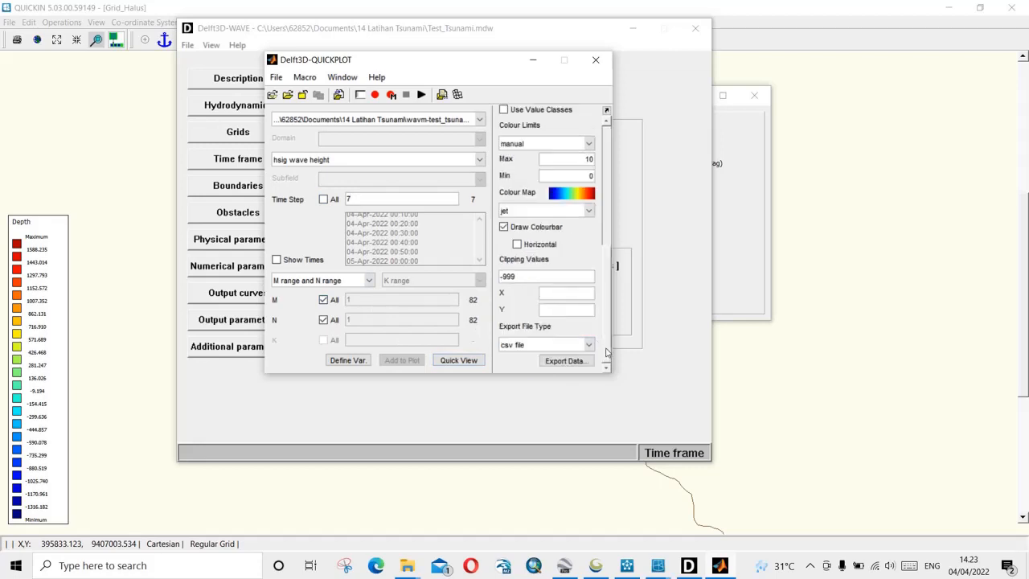
left_click(528, 348)
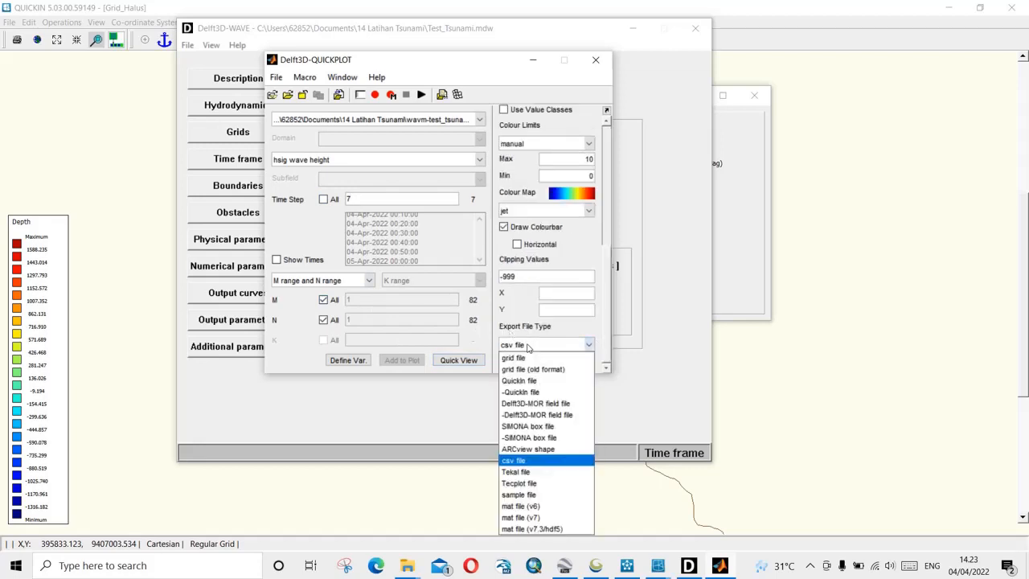
left_click(511, 462)
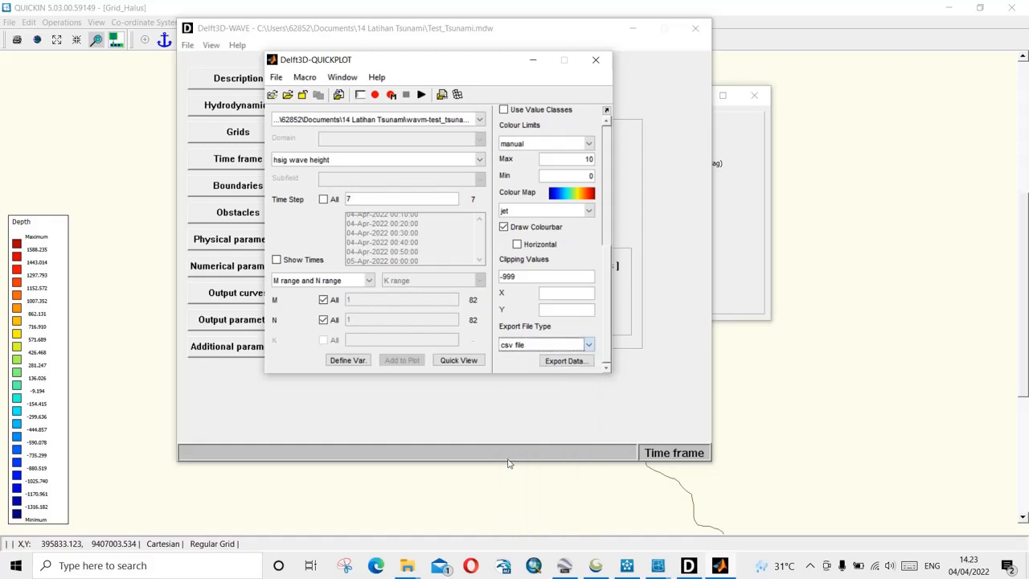
left_click(566, 361)
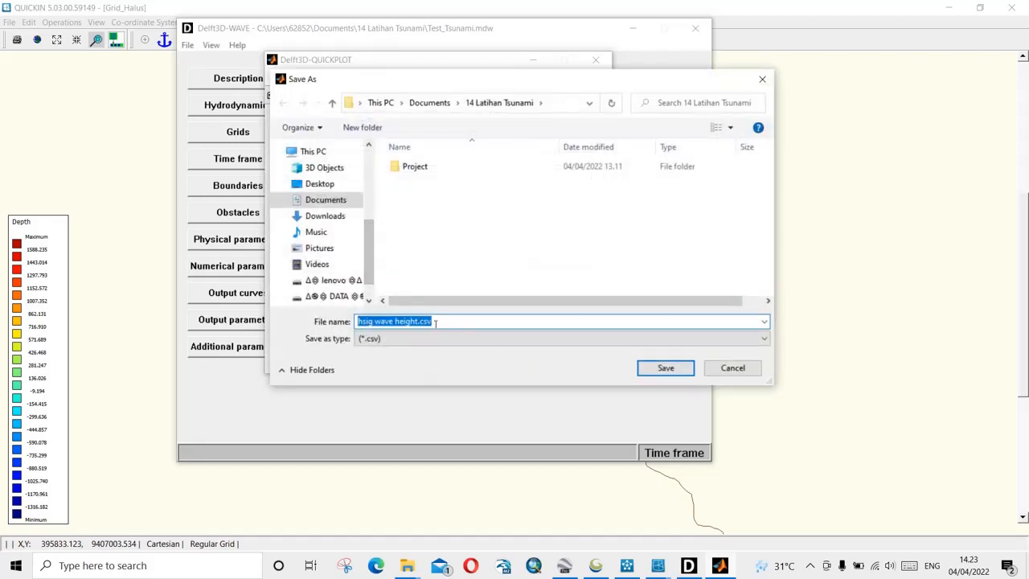
left_click(665, 368)
Step: Open the exported hsig wave height.csv from the 14 Latihan Tsunami folder in Excel and maximize its window
mouse_move(407, 565)
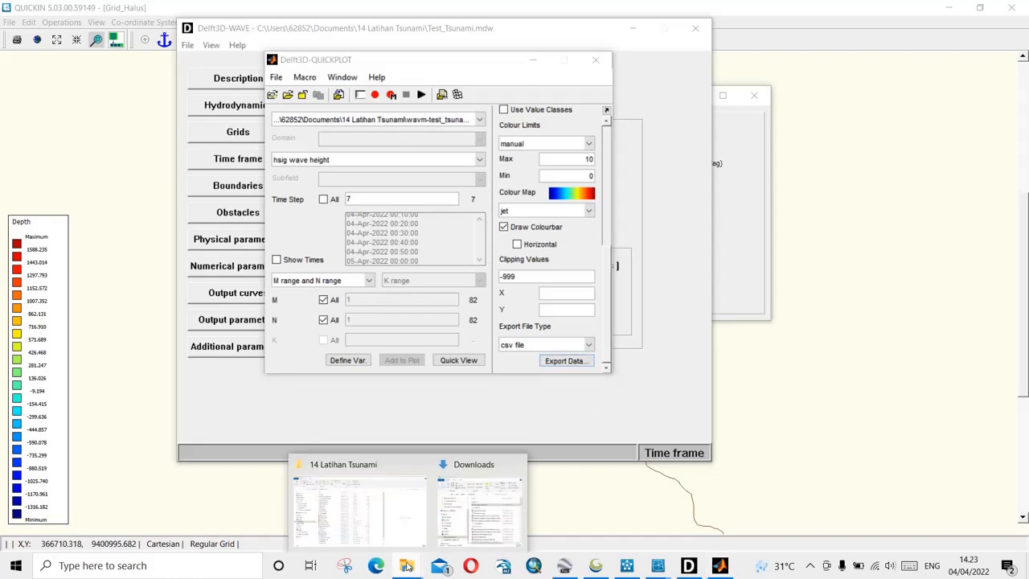
left_click(395, 524)
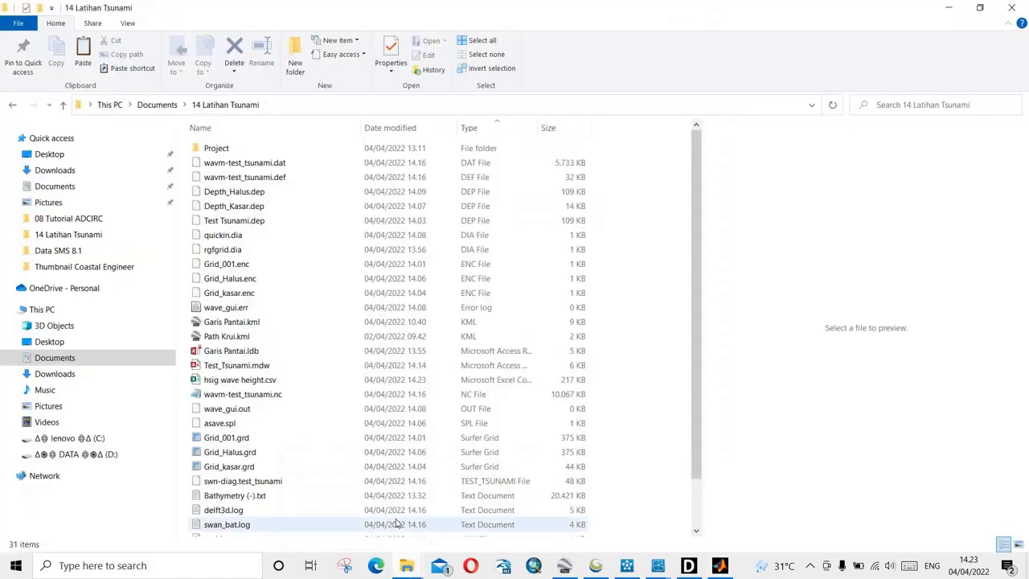
left_click(236, 382)
double_click(236, 385)
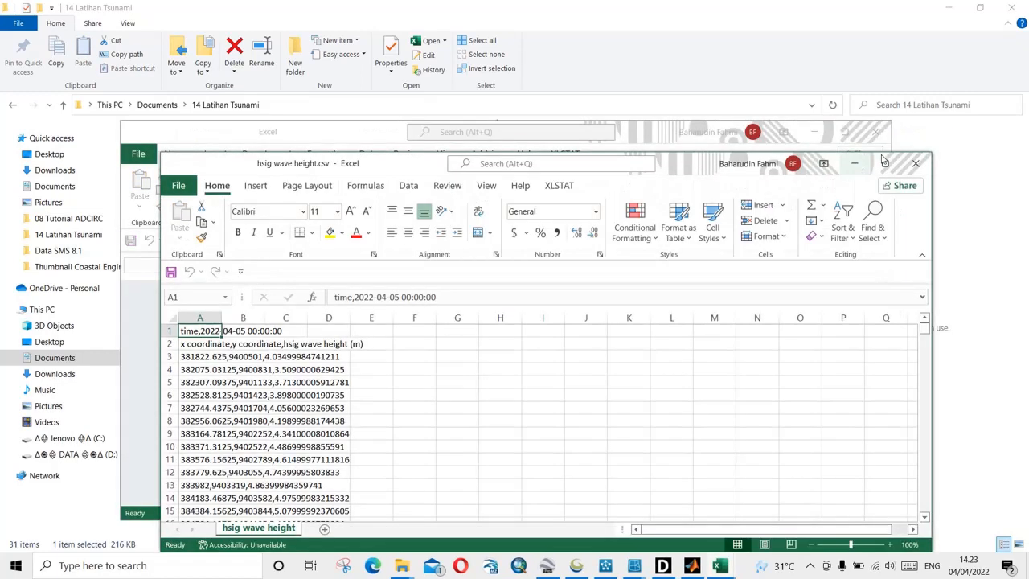
left_click(857, 163)
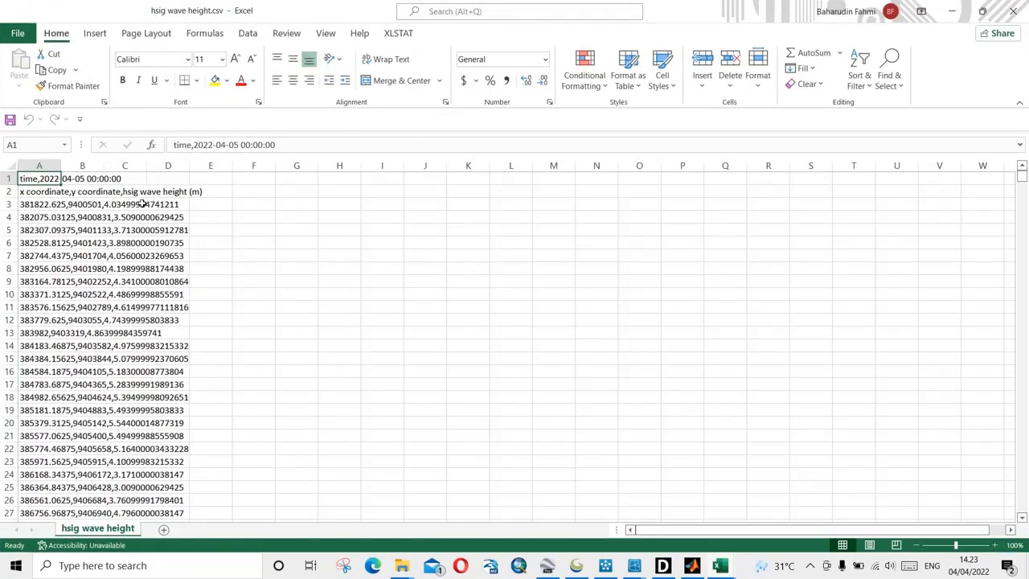
Step: Split column A into separate columns with Text to Columns, using Delimited data with the comma delimiter added and General format
left_click(38, 166)
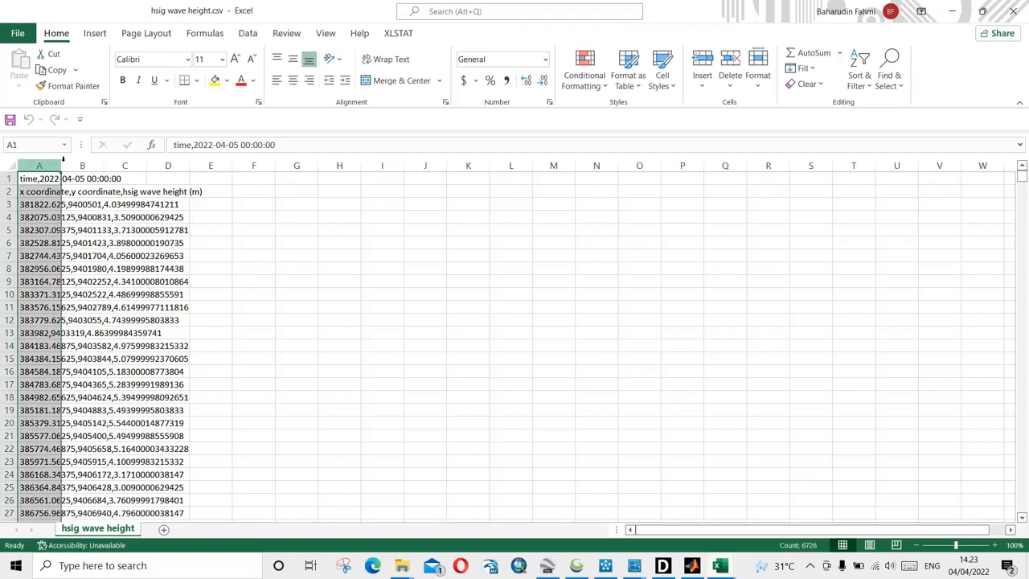
left_click(247, 33)
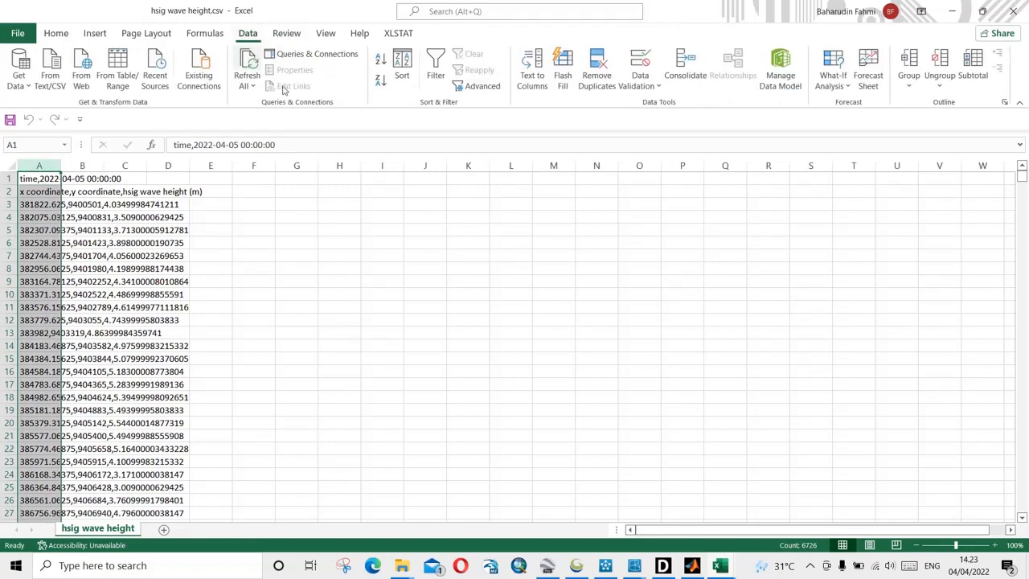
left_click(532, 68)
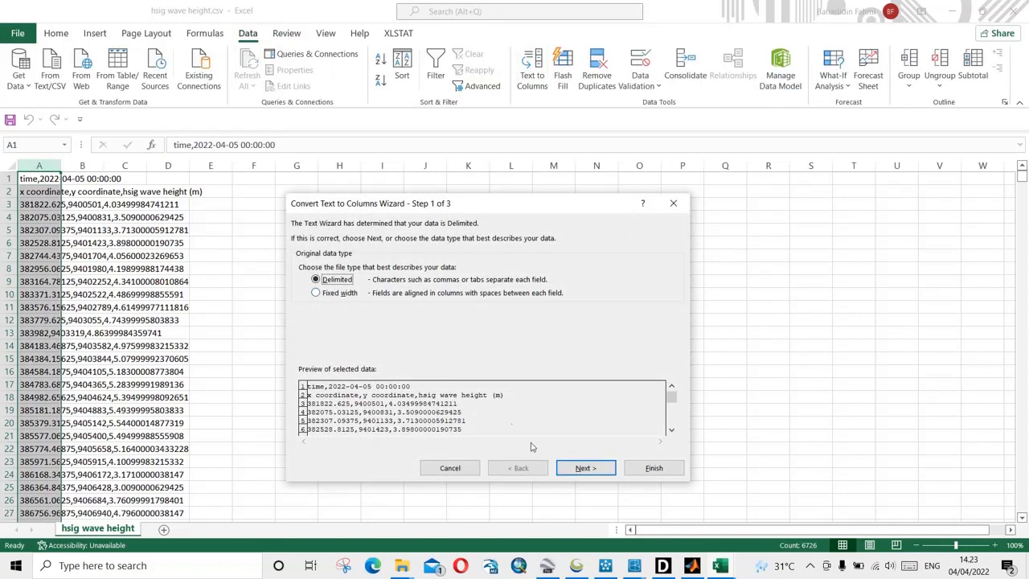
left_click(586, 467)
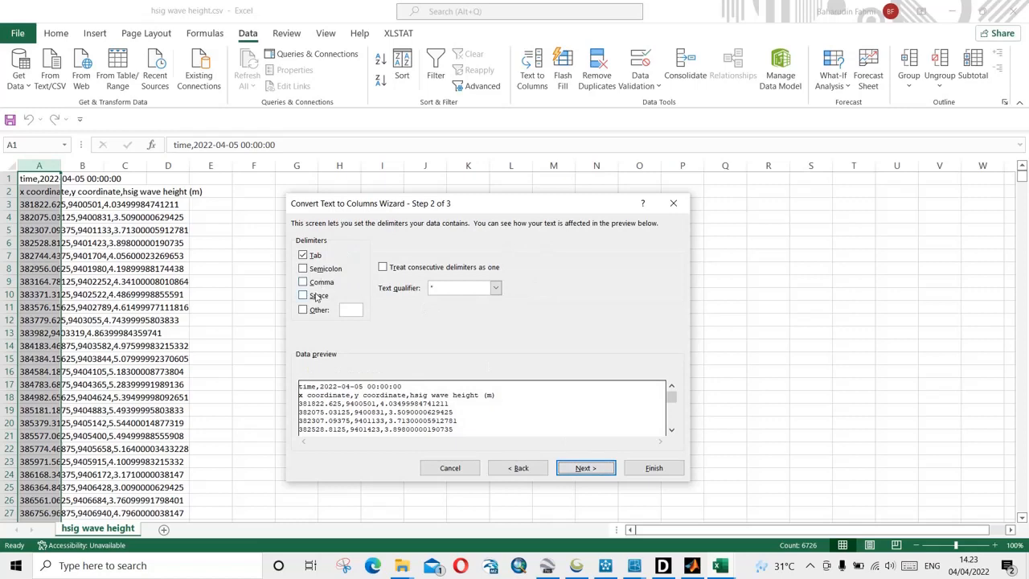
left_click(319, 282)
left_click(584, 468)
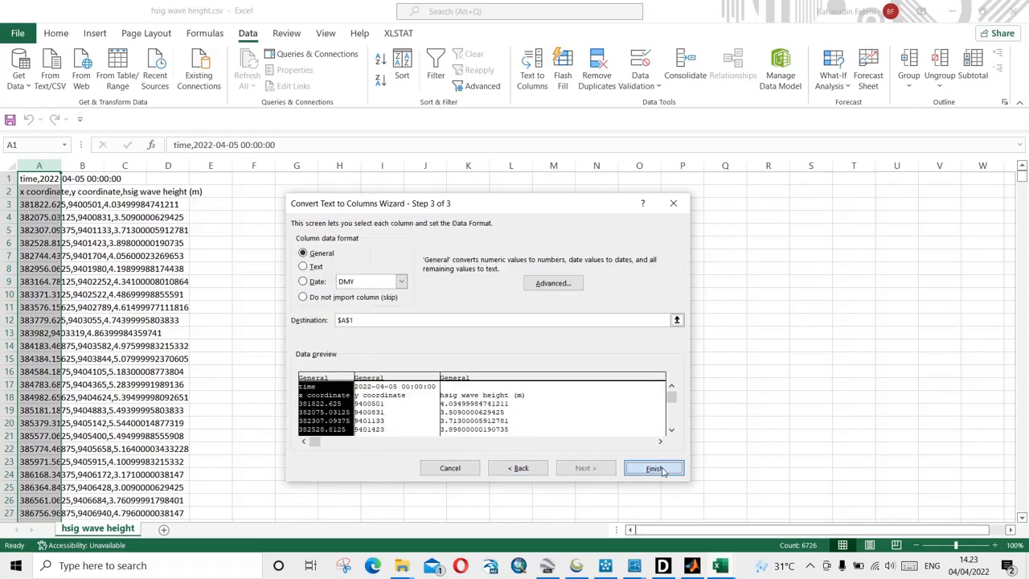
left_click(654, 468)
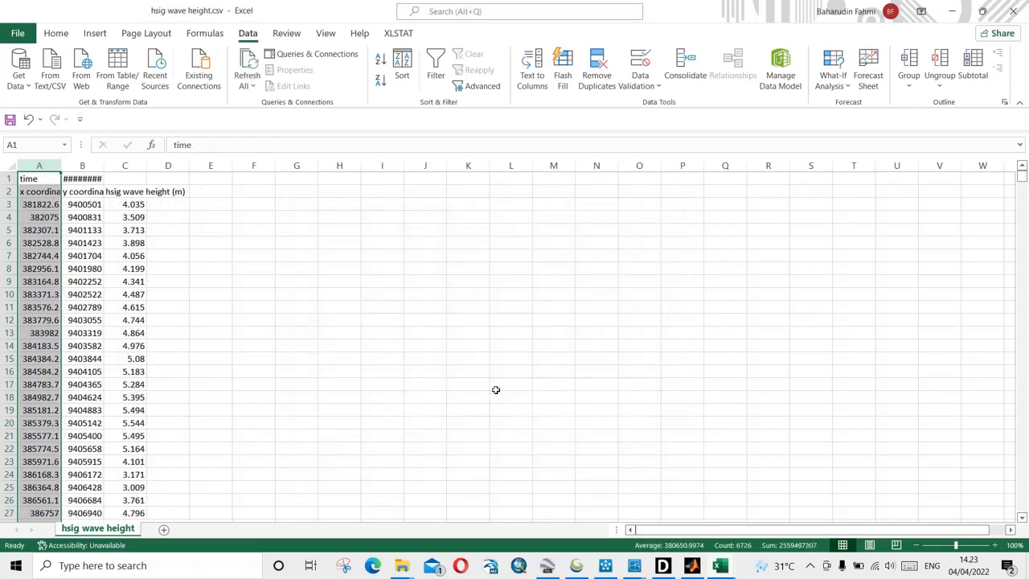
Step: Check the first coordinate and wave height cells, and fit column B's width to its contents
left_click(39, 206)
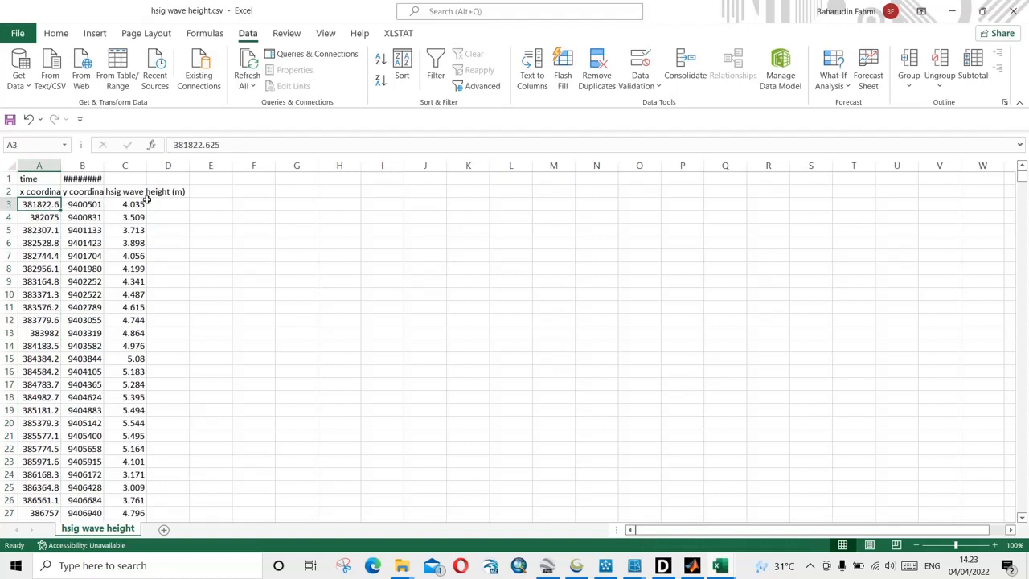
left_click_drag(138, 204, 134, 243)
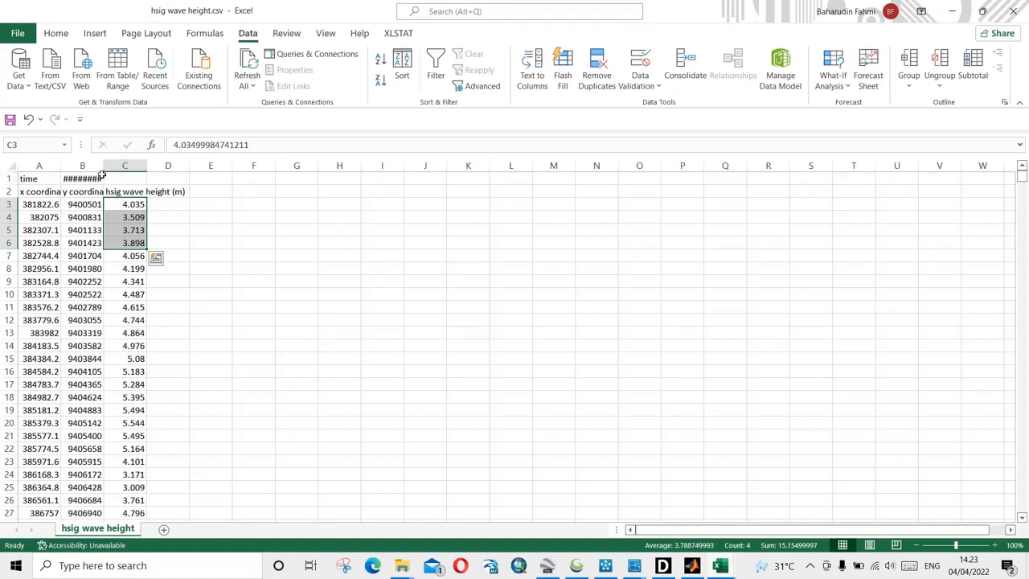
double_click(105, 165)
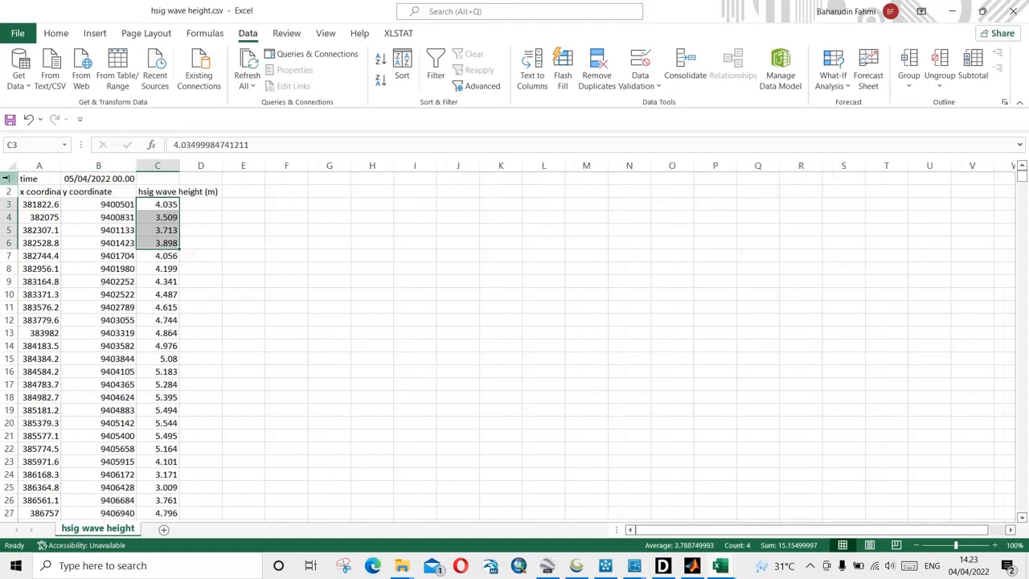
Step: Save the workbook as hsig wave height.xls in the 14 Latihan Tsunami folder, using the Excel 97-2003 Workbook format
right_click(6, 179)
left_click(17, 33)
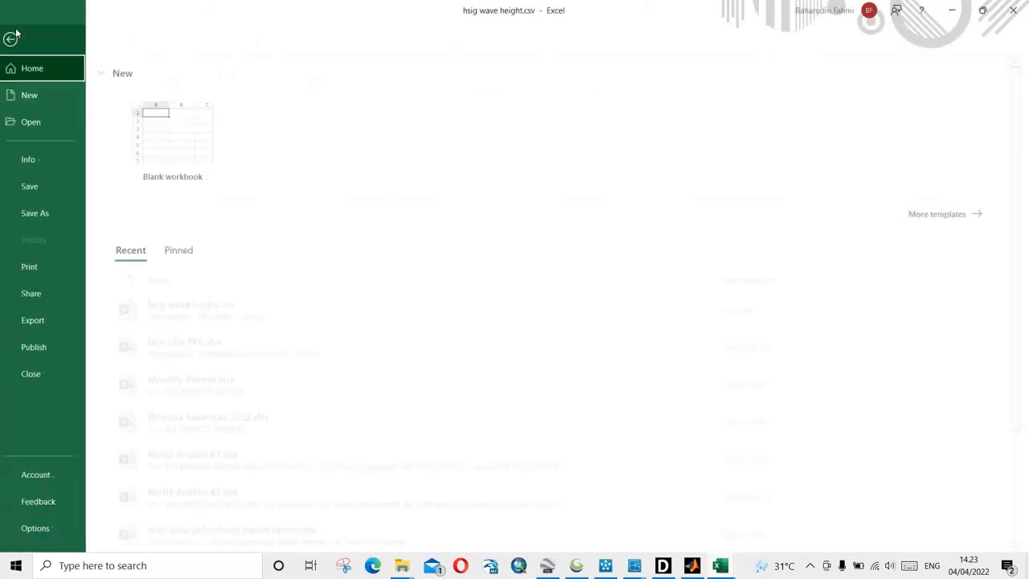
left_click(44, 212)
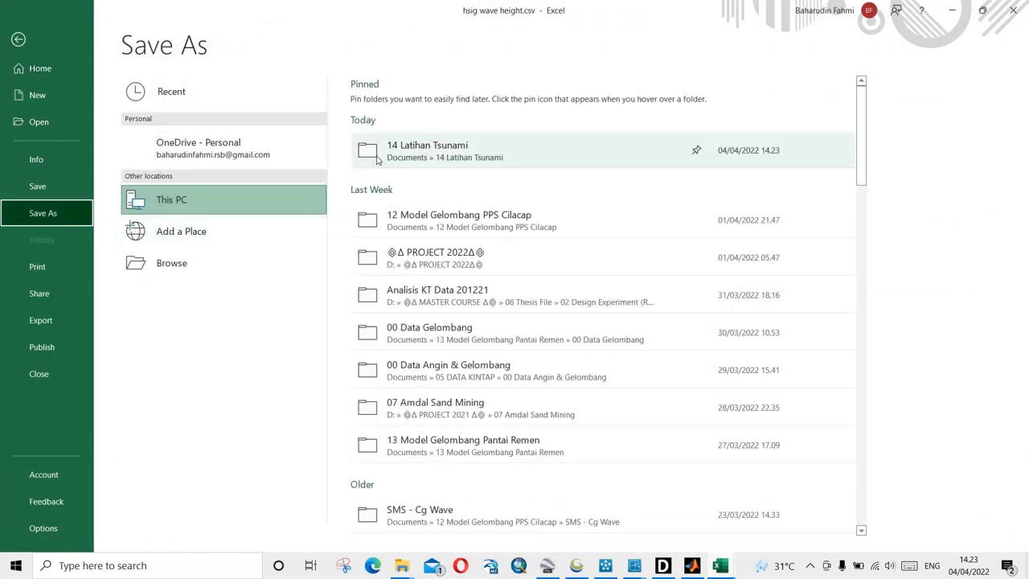
left_click(377, 155)
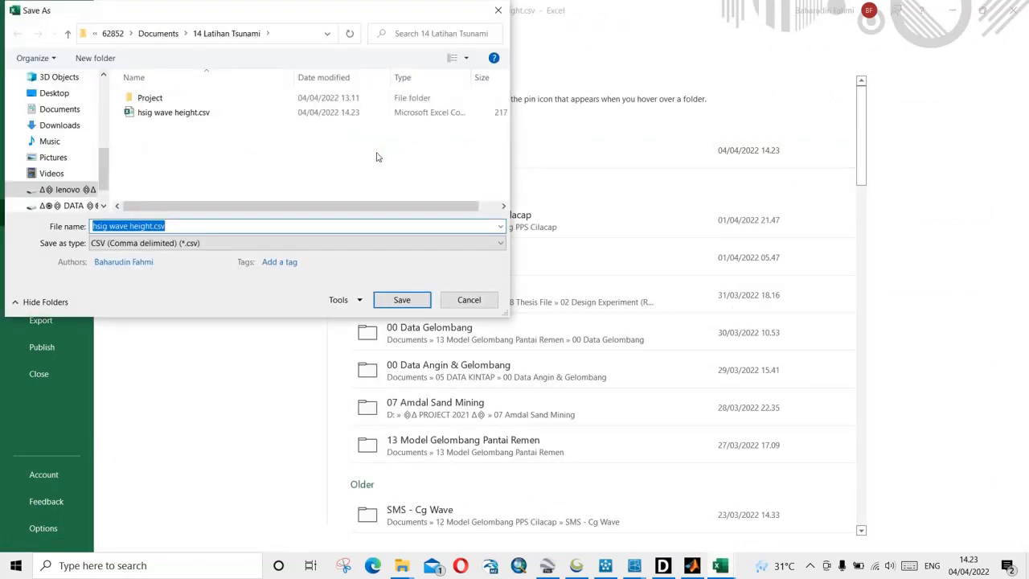
left_click(299, 242)
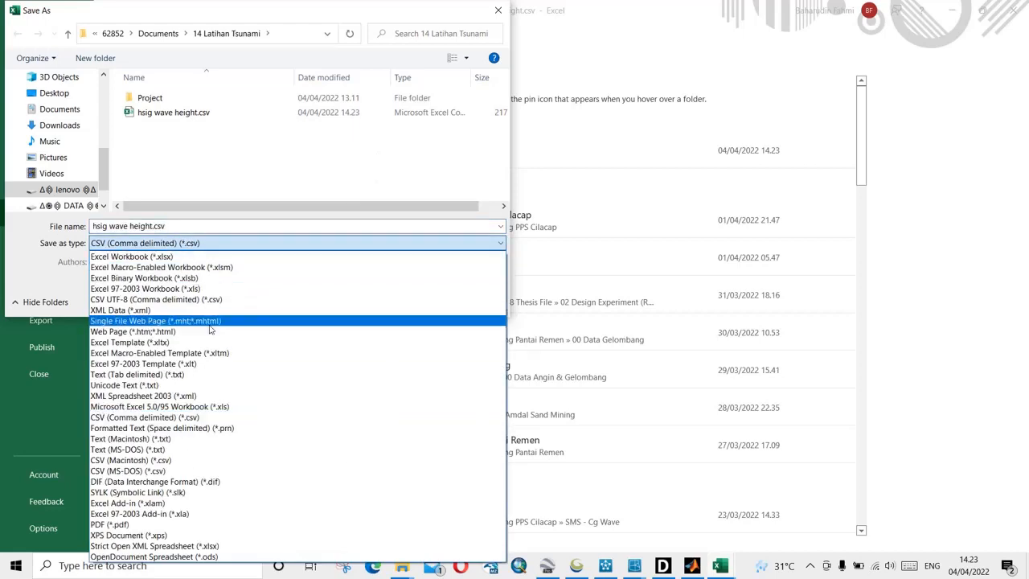
left_click(197, 291)
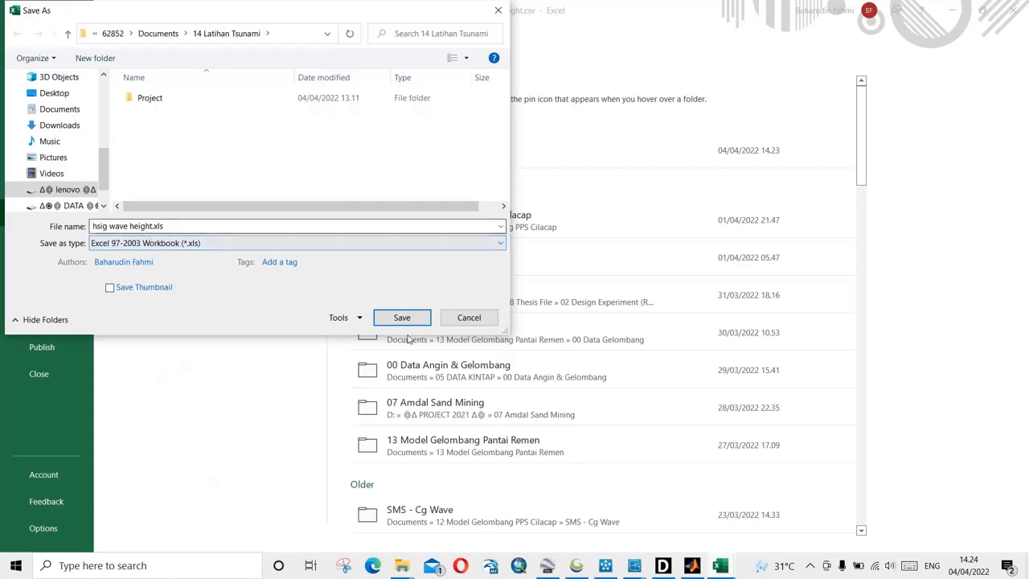
left_click(402, 319)
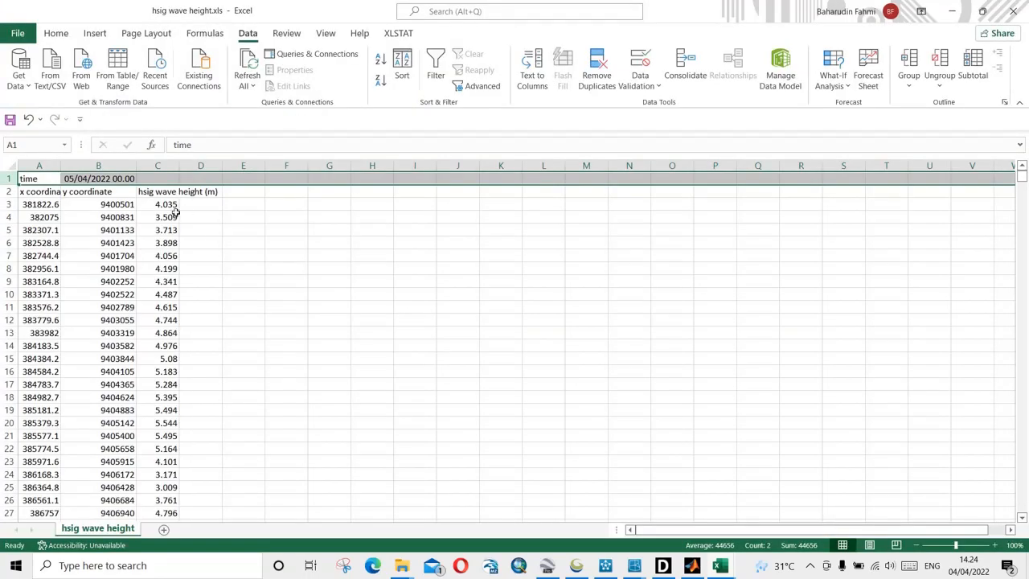
Step: Delete the time row above the coordinate and wave height headers
right_click(9, 178)
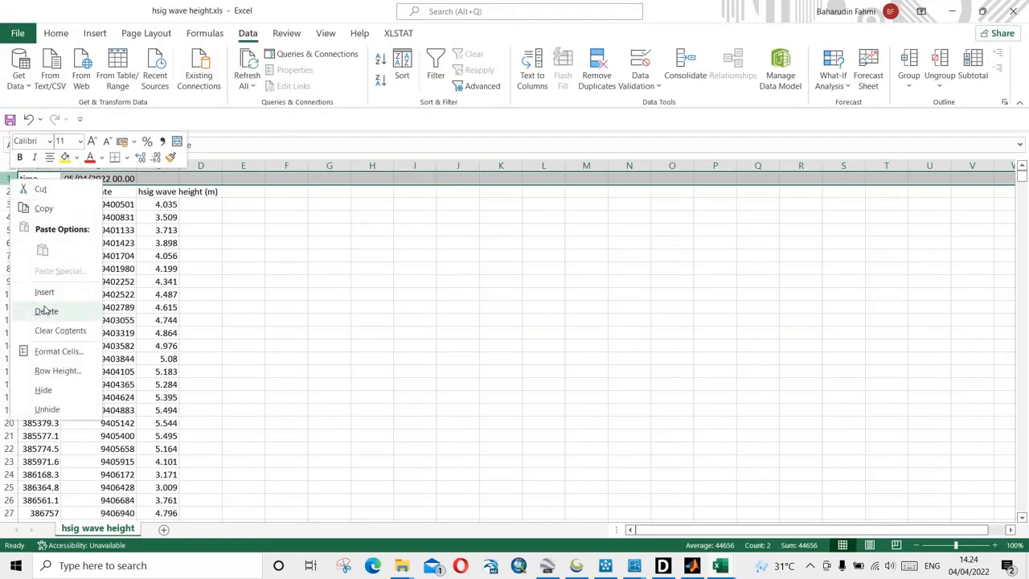
left_click(47, 313)
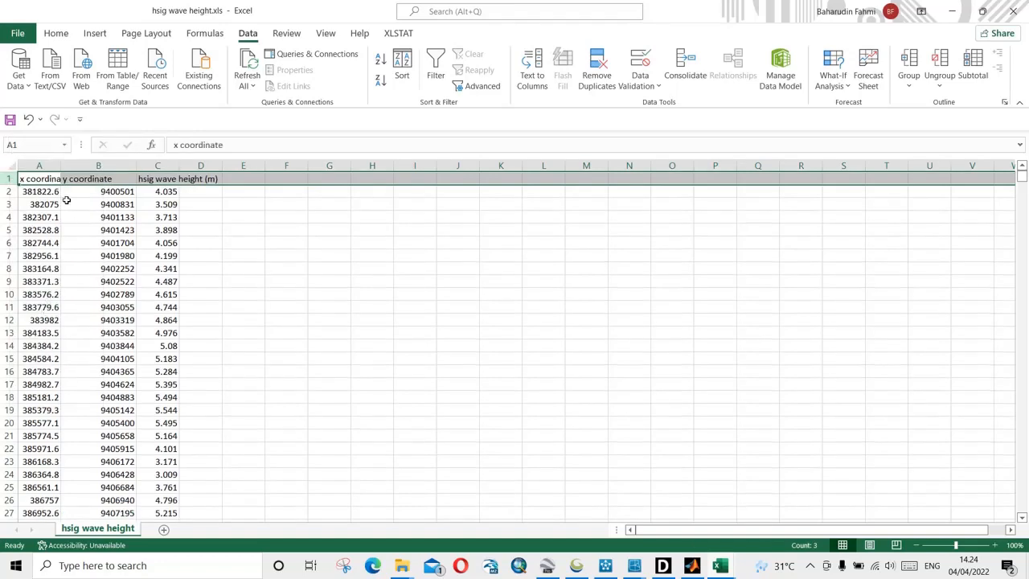
left_click(106, 178)
left_click(152, 178)
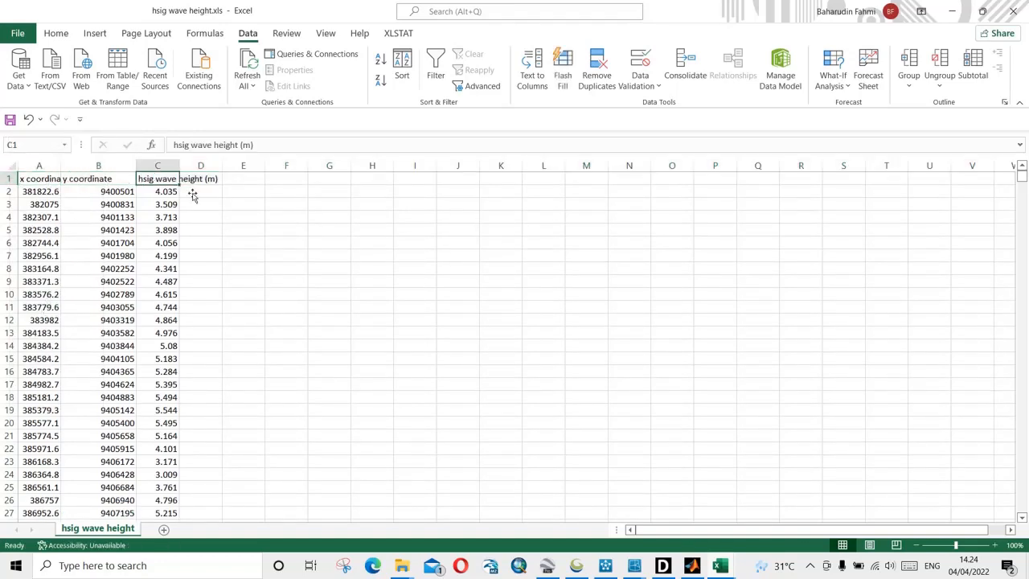
Step: Rename the headers in A1, B1 and C1 as X, Y and Z
left_click(54, 184)
type("X")
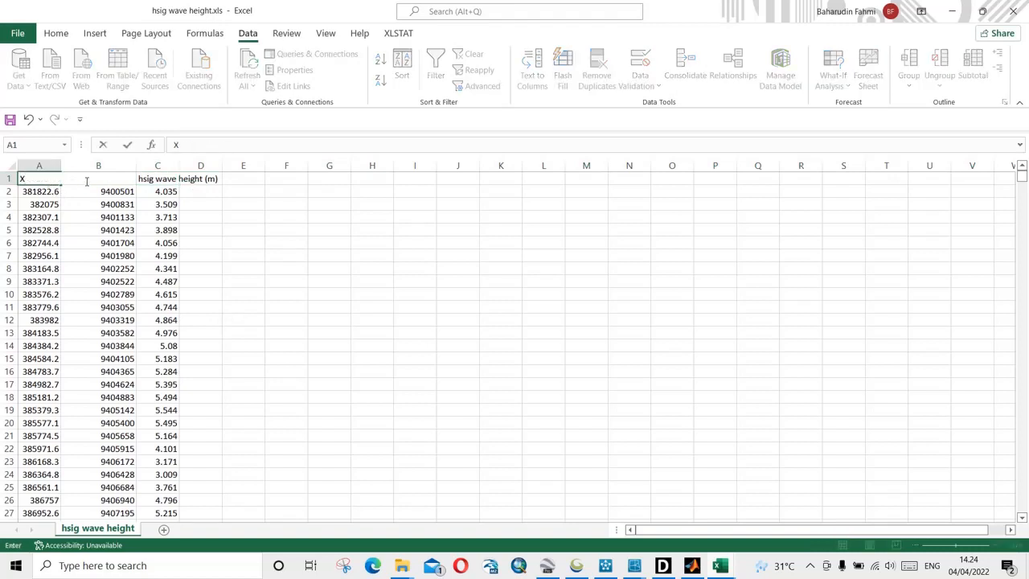
left_click(112, 221)
left_click(116, 181)
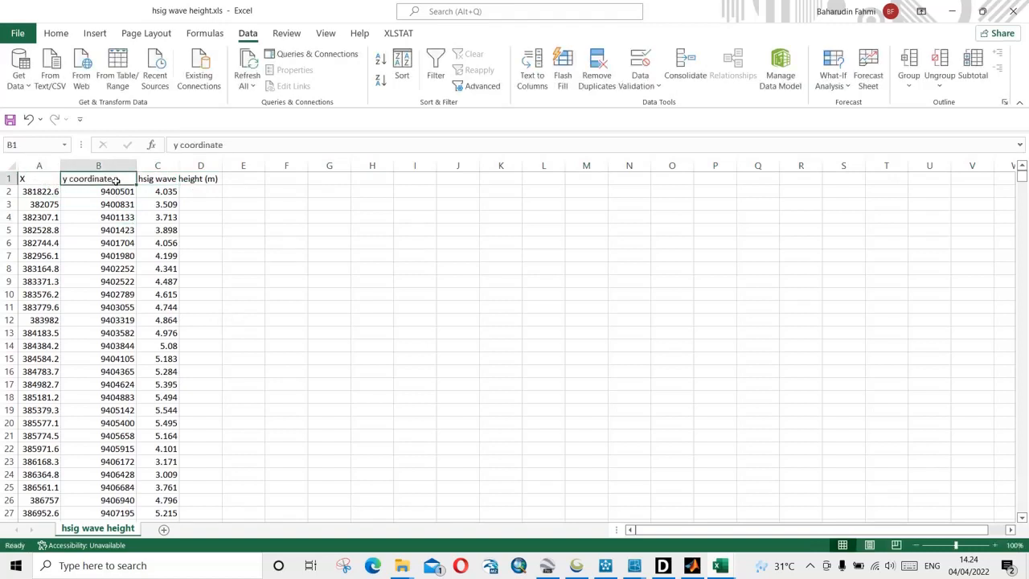
type("Y")
left_click(156, 202)
left_click(157, 178)
type("Z")
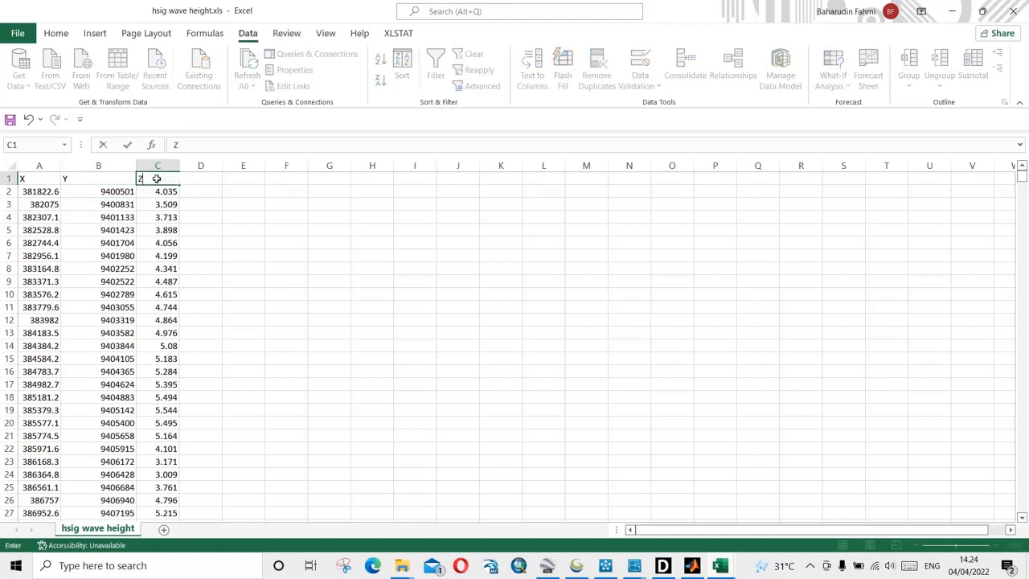
left_click(196, 203)
Step: Center the header cells A1:C1 horizontally and vertically, and save the workbook
left_click_drag(23, 178, 161, 178)
left_click(56, 33)
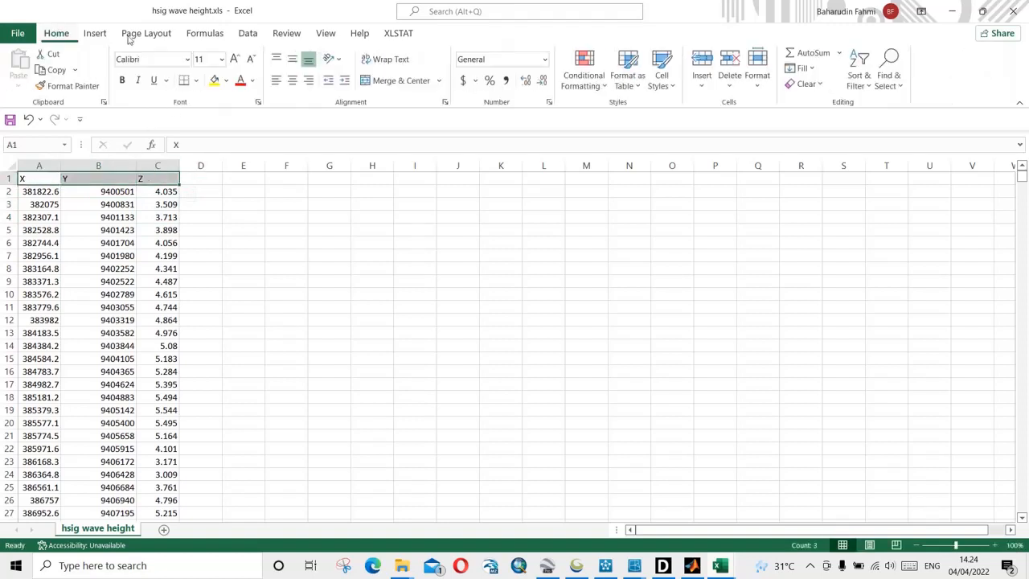
left_click(308, 80)
left_click(292, 81)
left_click(293, 58)
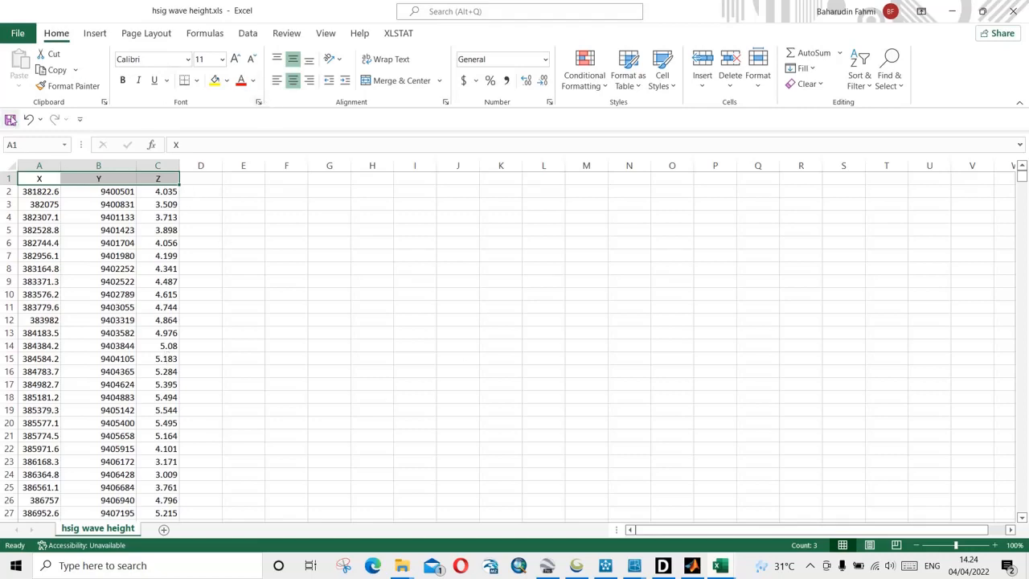
left_click(11, 119)
Step: Close Excel, QUICKPLOT, Delft3D-WAVE, QUICKIN and RGFGRID, quitting without saving the unnamed grid project
left_click(1015, 11)
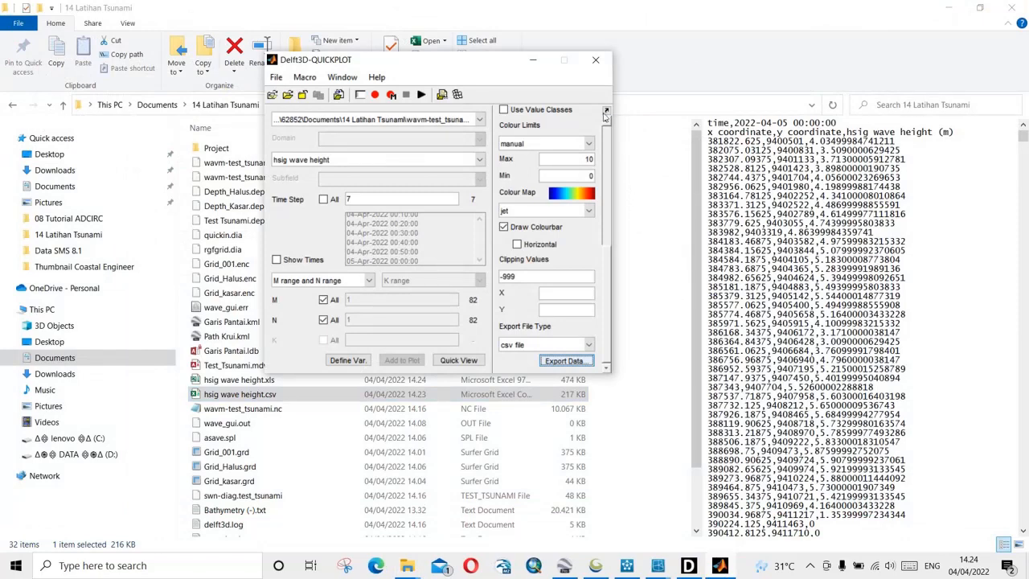
left_click(596, 59)
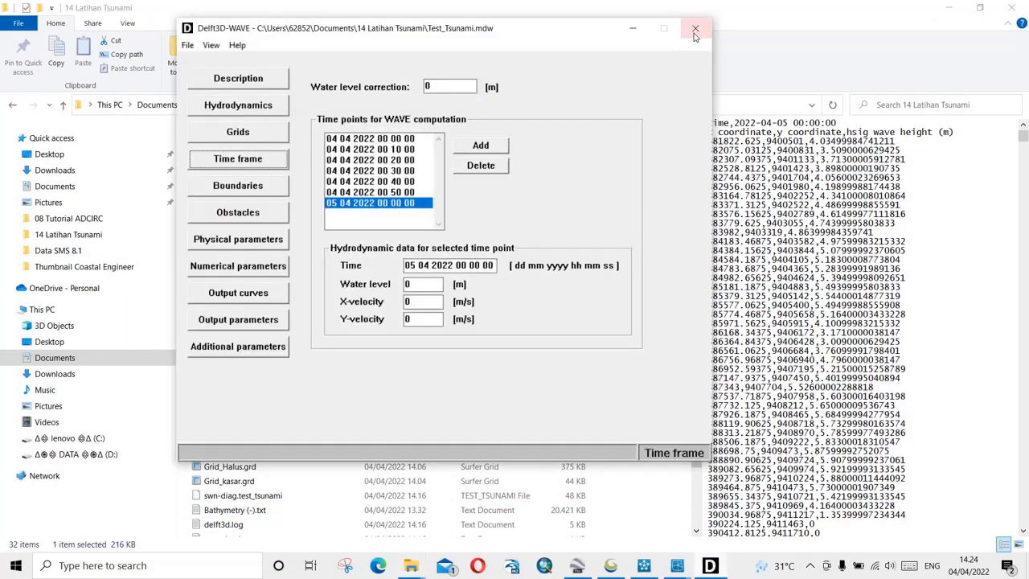
left_click(697, 22)
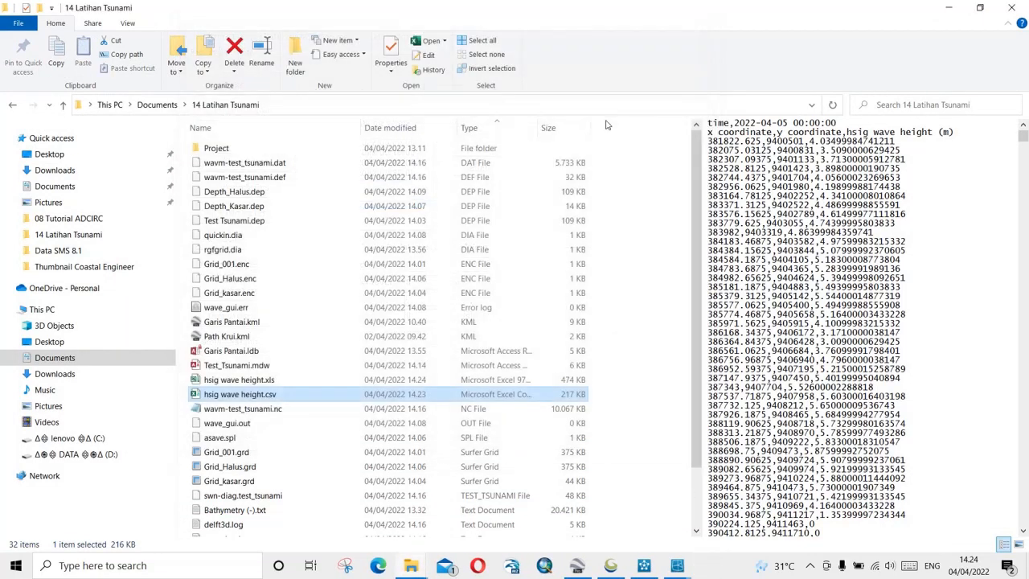
left_click(677, 570)
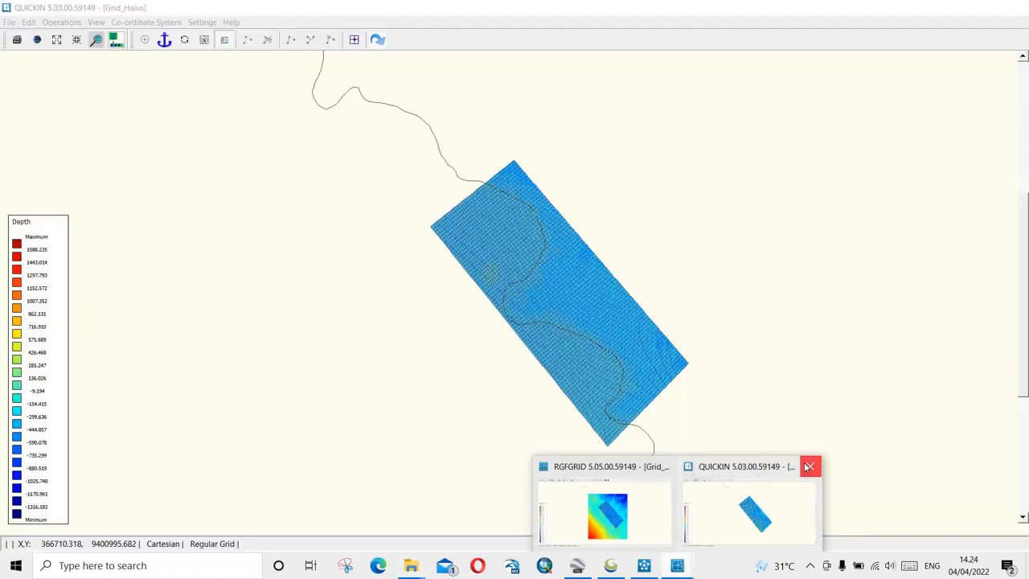
left_click(810, 467)
left_click(740, 467)
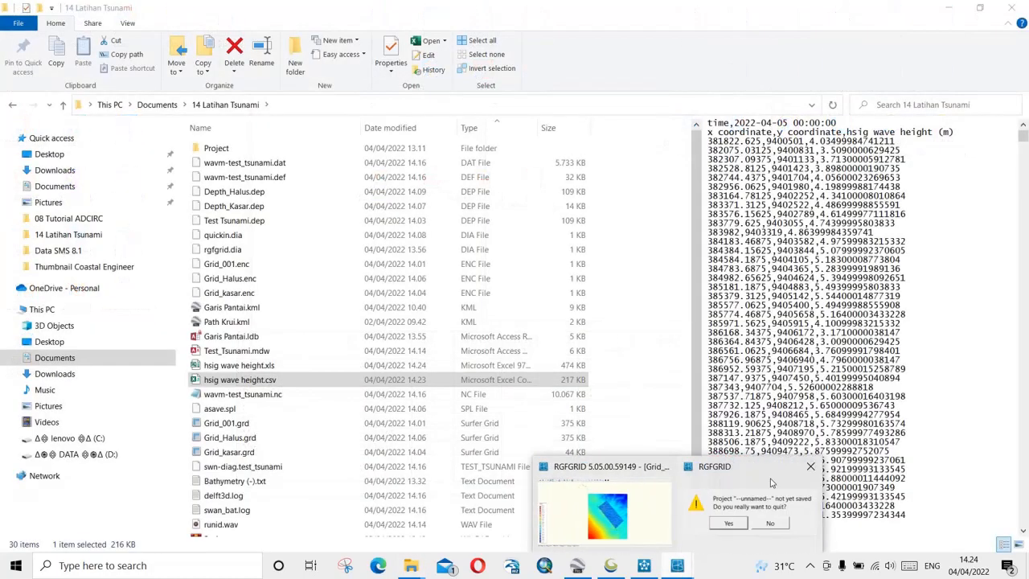
left_click(731, 523)
left_click(487, 292)
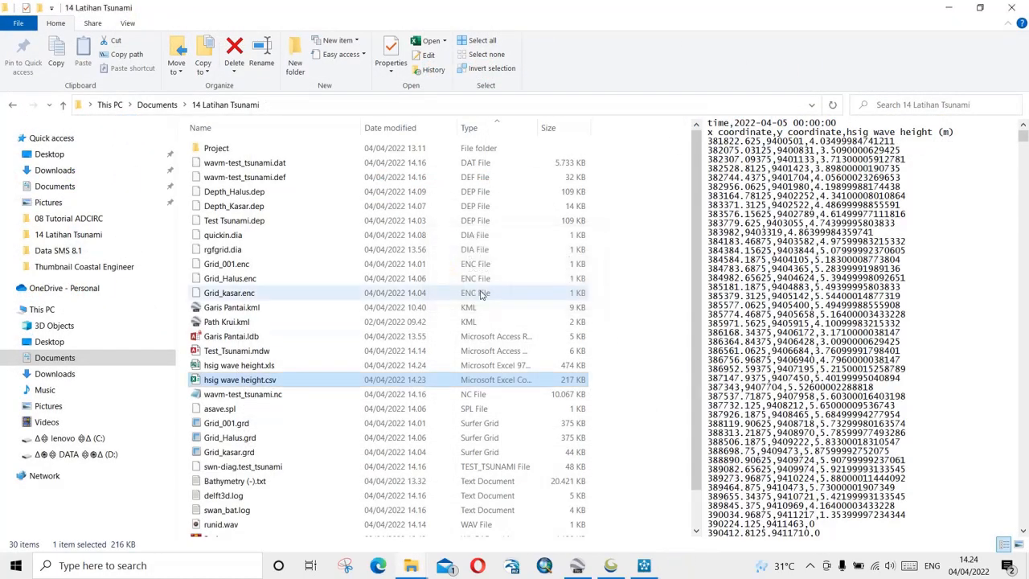